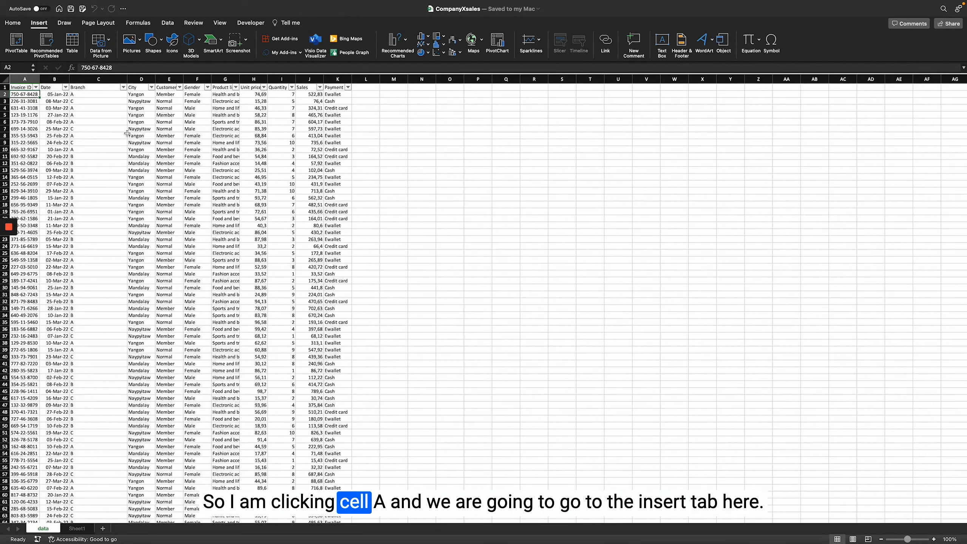
# Create a pivot table on a new worksheet from the data range data!$A$1:$K$1001
pyautogui.click(40, 24)
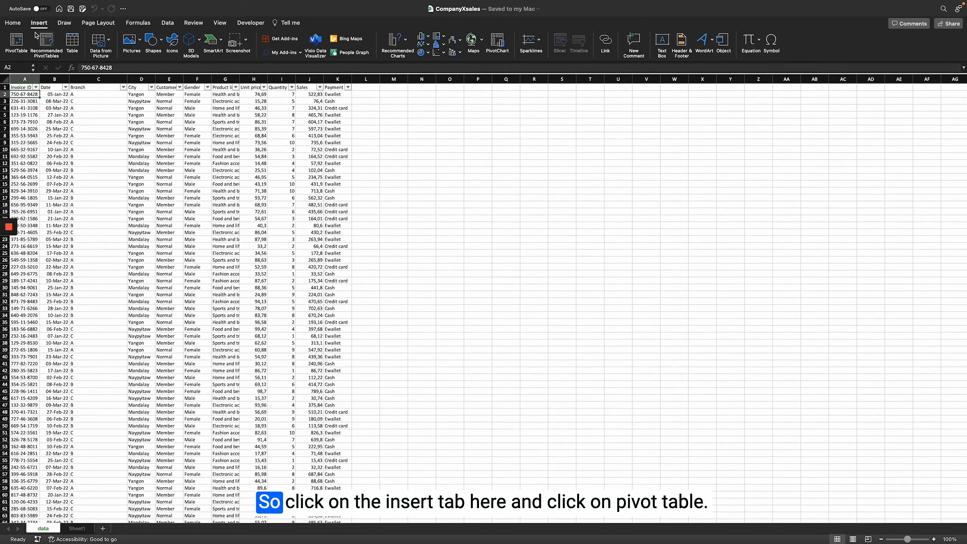
pyautogui.click(17, 43)
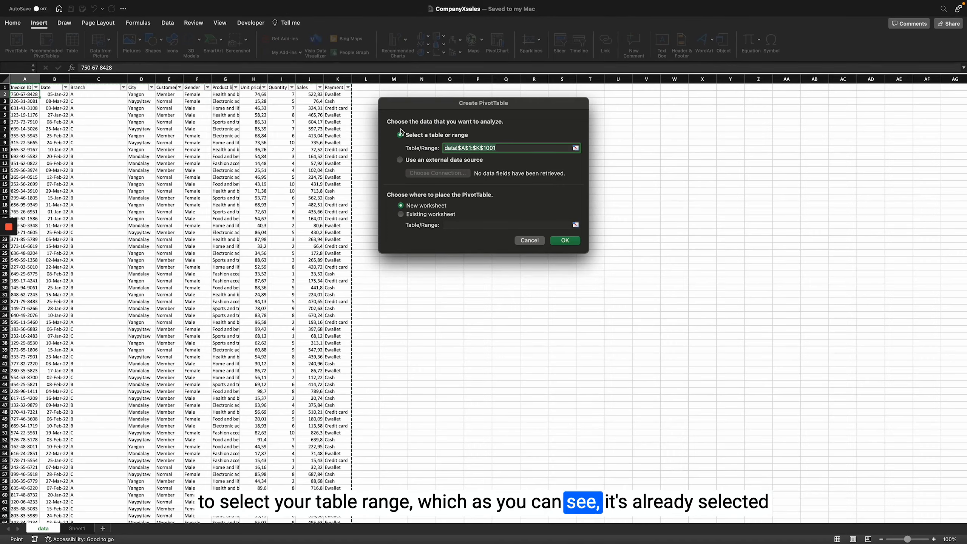
pyautogui.scroll(-10, 275, 243)
pyautogui.scroll(10, 276, 243)
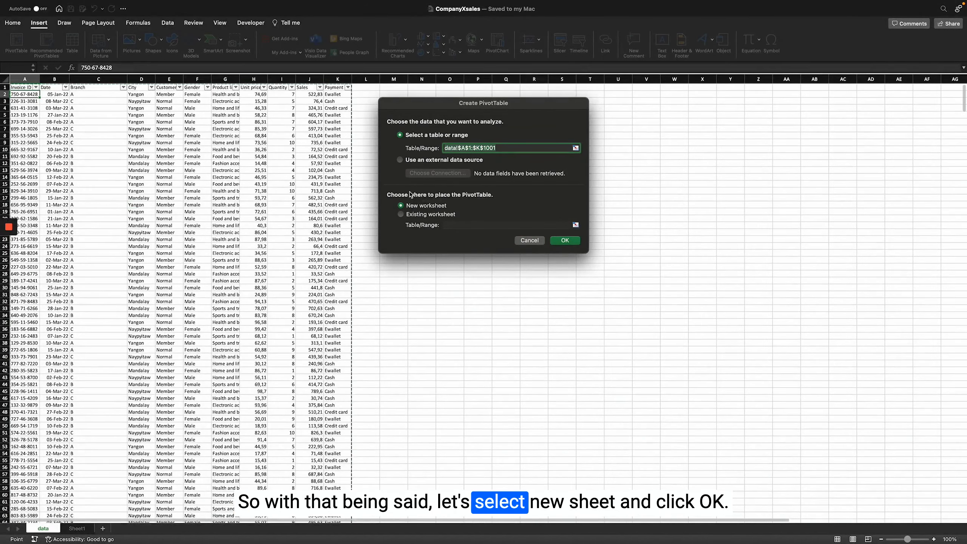
pyautogui.click(570, 241)
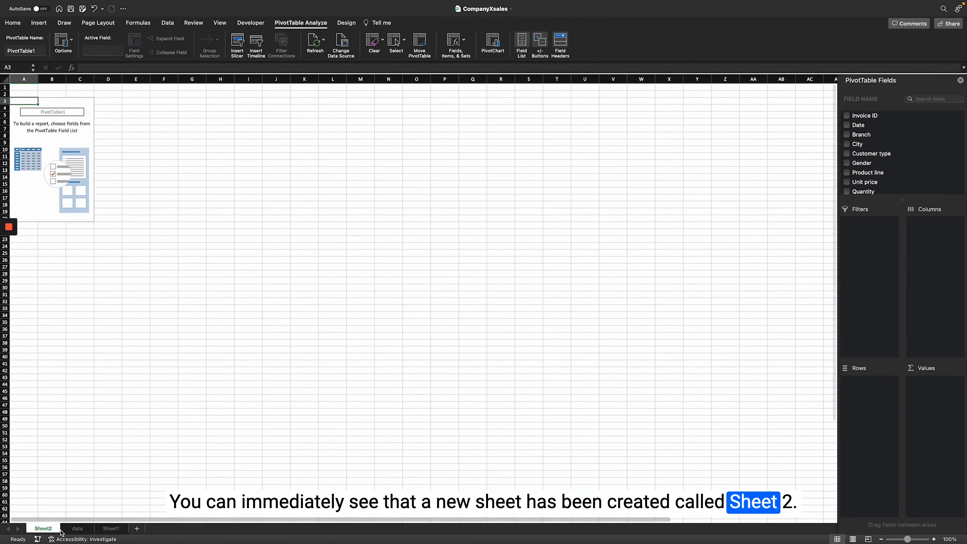
# Place the City field in the rows area of the empty pivot table
pyautogui.click(77, 142)
pyautogui.click(57, 141)
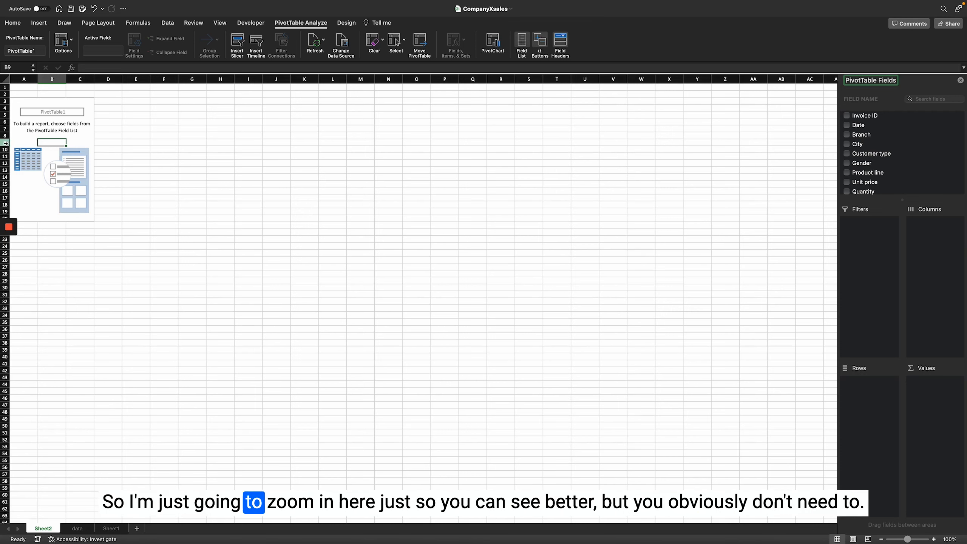
pyautogui.moveTo(909, 541); pyautogui.dragTo(910, 540)
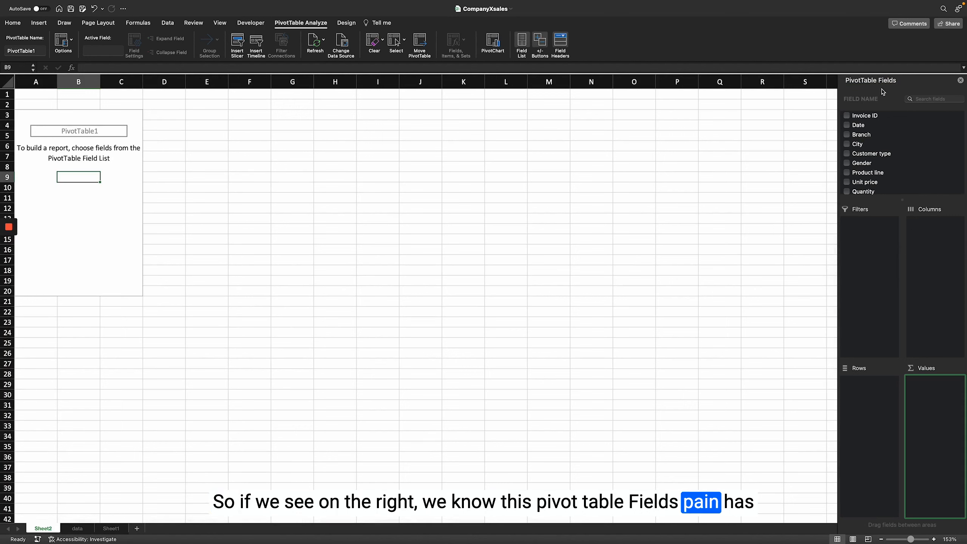
pyautogui.click(899, 119)
pyautogui.scroll(-2, 896, 169)
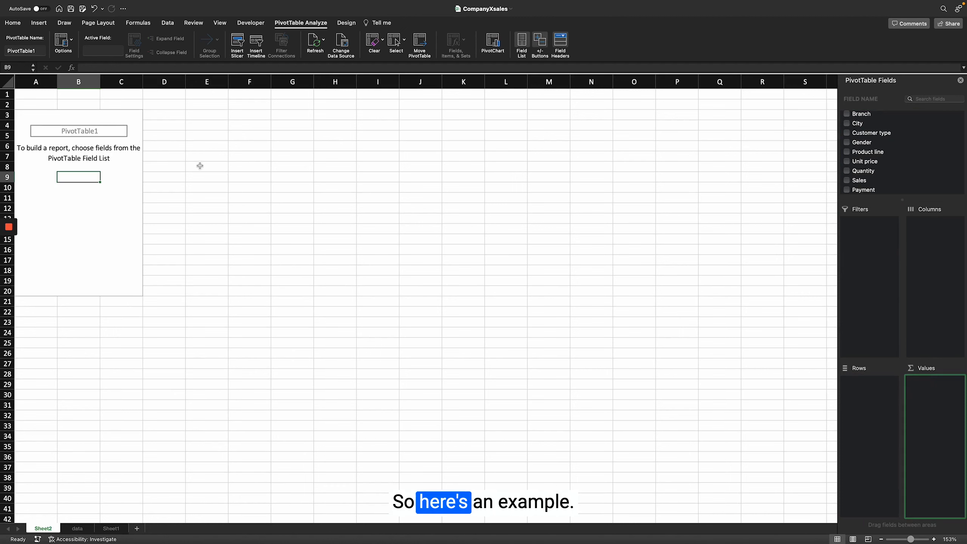
pyautogui.moveTo(855, 124); pyautogui.dragTo(852, 381)
pyautogui.click(45, 127)
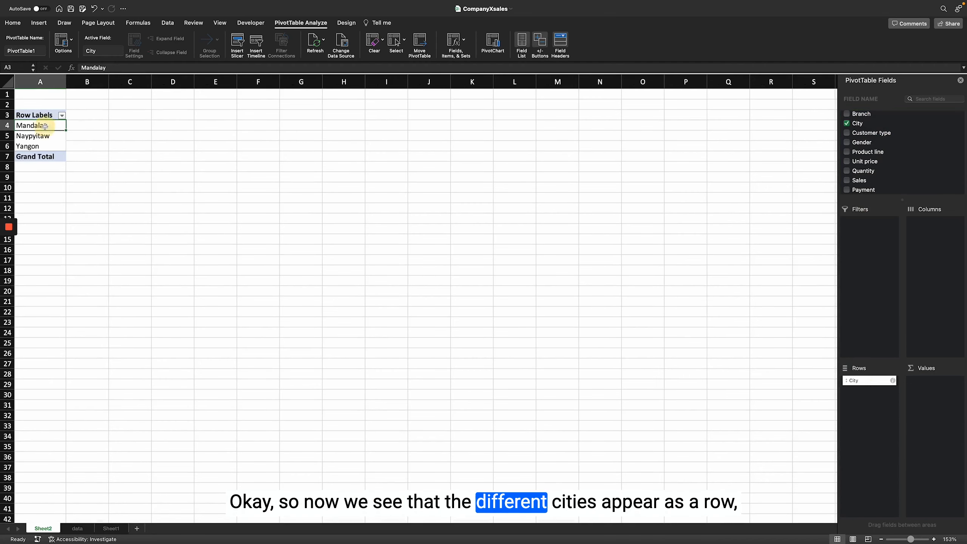
pyautogui.click(45, 137)
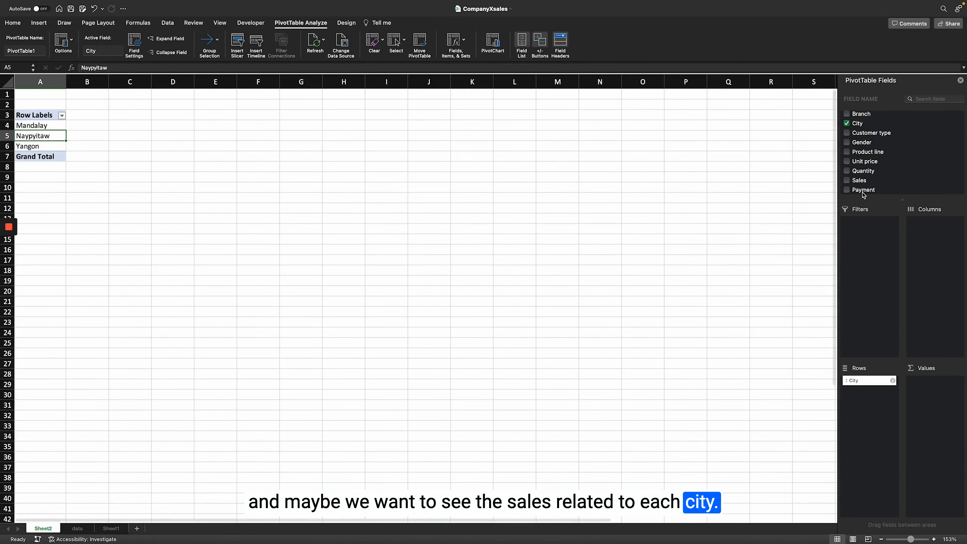
# Add the Sales field to the pivot table's values as a sum for each city
pyautogui.moveTo(862, 181); pyautogui.dragTo(930, 400)
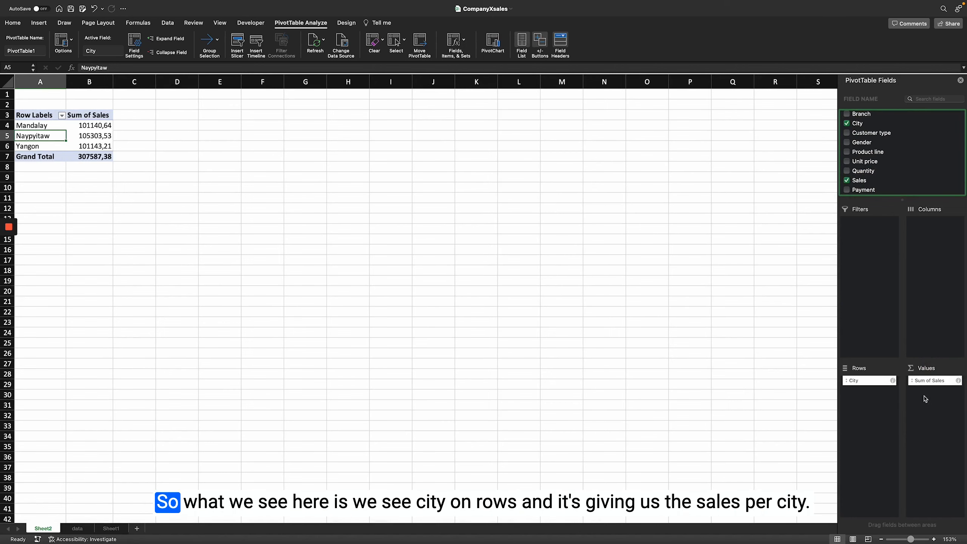
pyautogui.moveTo(34, 125); pyautogui.dragTo(36, 147)
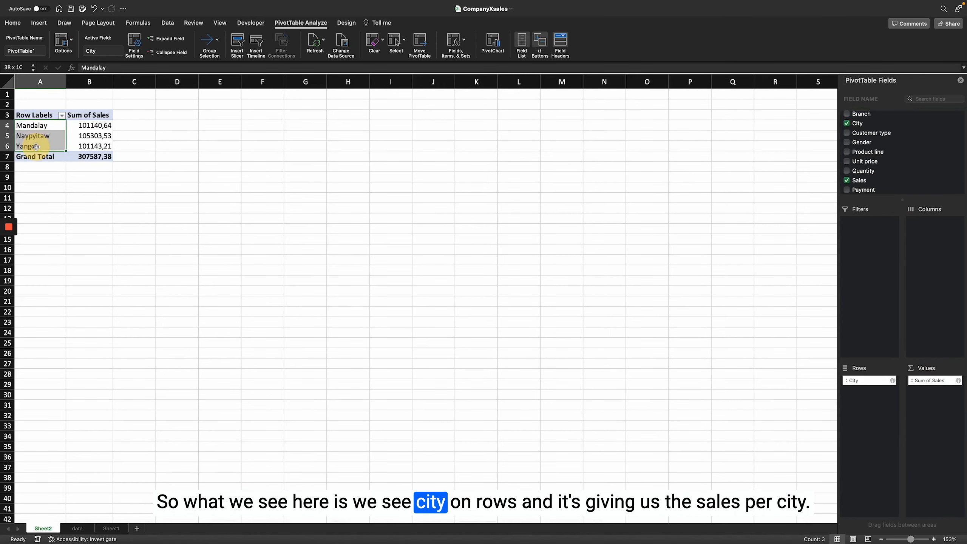
pyautogui.click(94, 126)
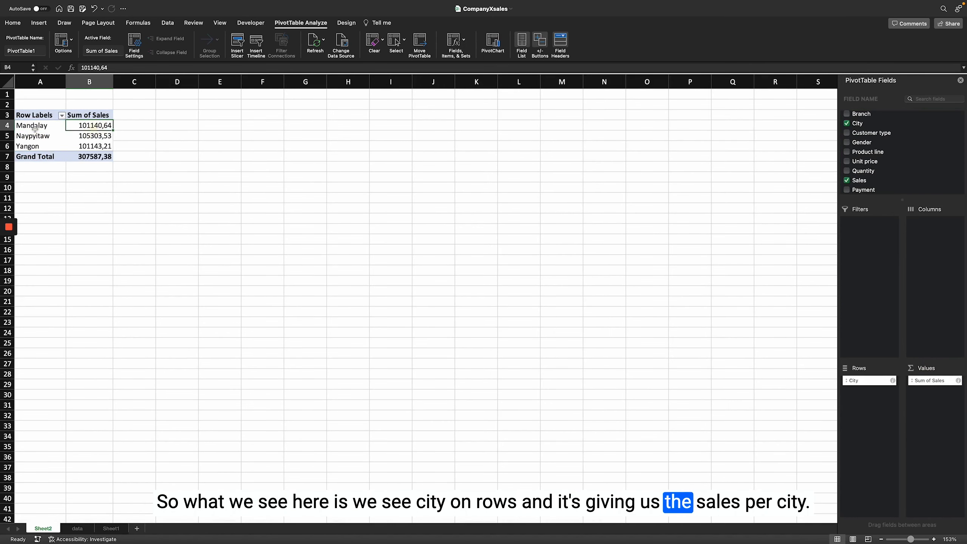
pyautogui.click(97, 134)
pyautogui.hscroll(1, 834, 293)
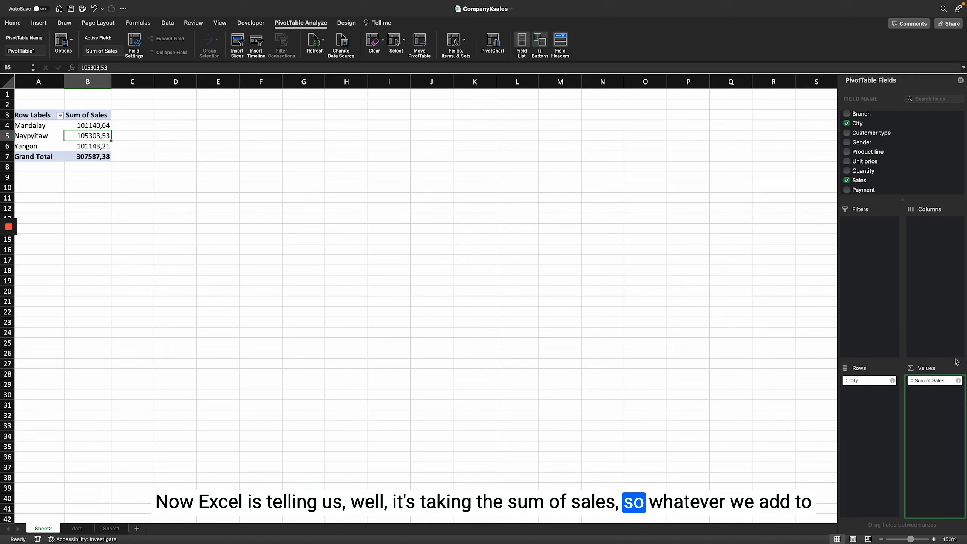
# Change the Sales value field to summarize by Average and review the figures per city
pyautogui.rightClick(937, 382)
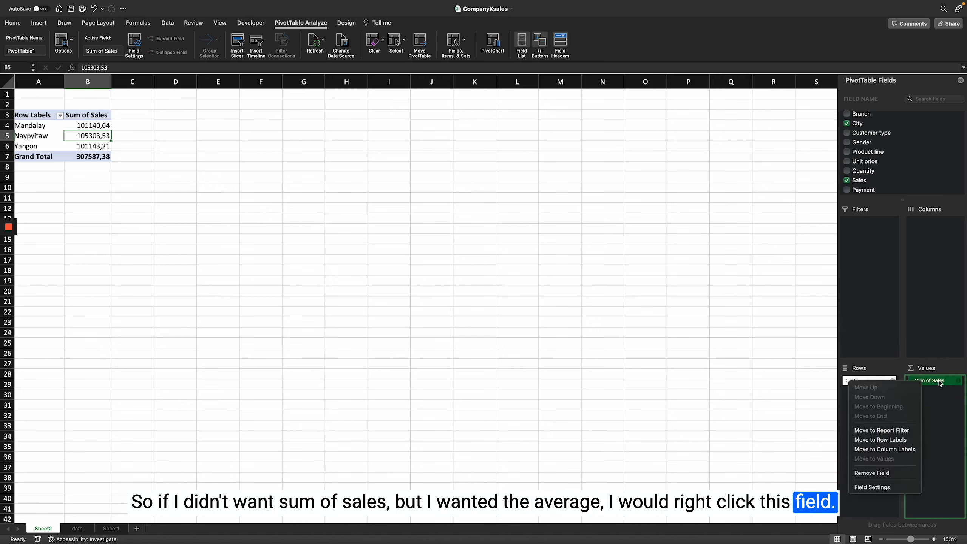
pyautogui.click(893, 489)
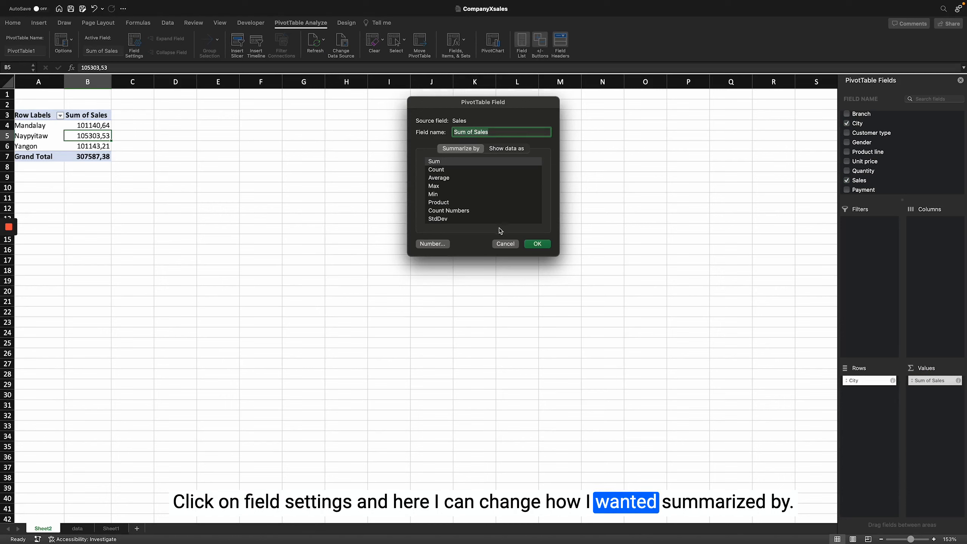
pyautogui.click(458, 178)
pyautogui.click(536, 244)
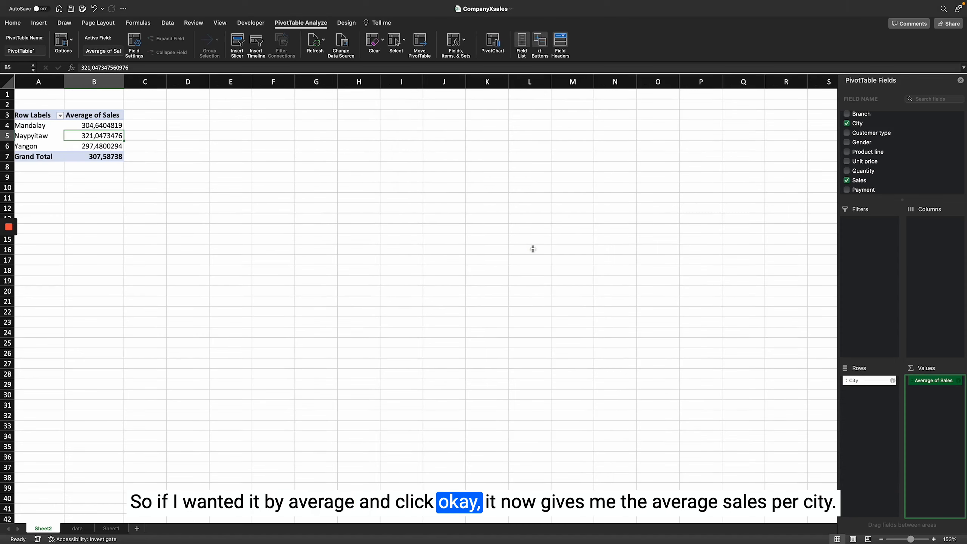
pyautogui.click(101, 126)
pyautogui.click(114, 146)
pyautogui.scroll(-1, 184, 188)
pyautogui.hscroll(1, 184, 188)
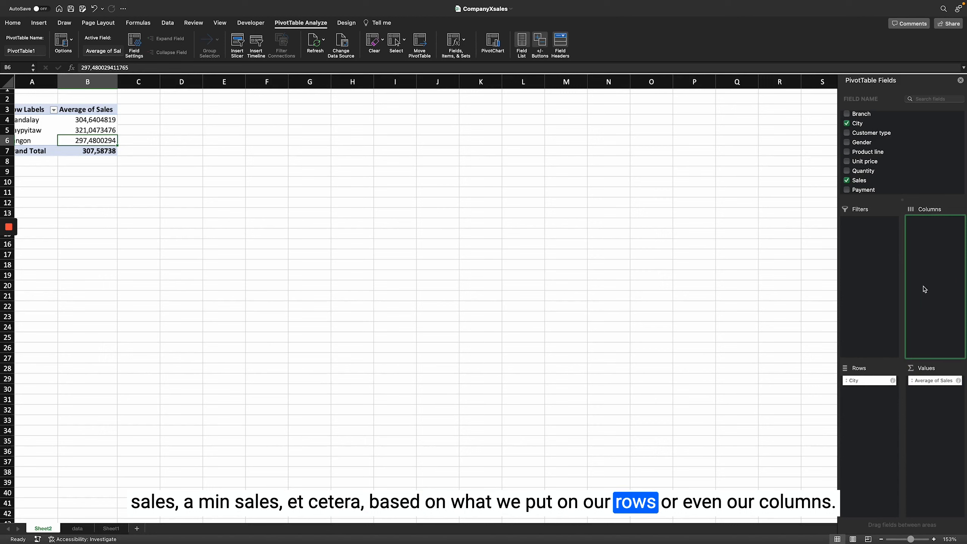
# Switch the Sales value field's summary calculation back to Sum
pyautogui.rightClick(942, 384)
pyautogui.click(886, 486)
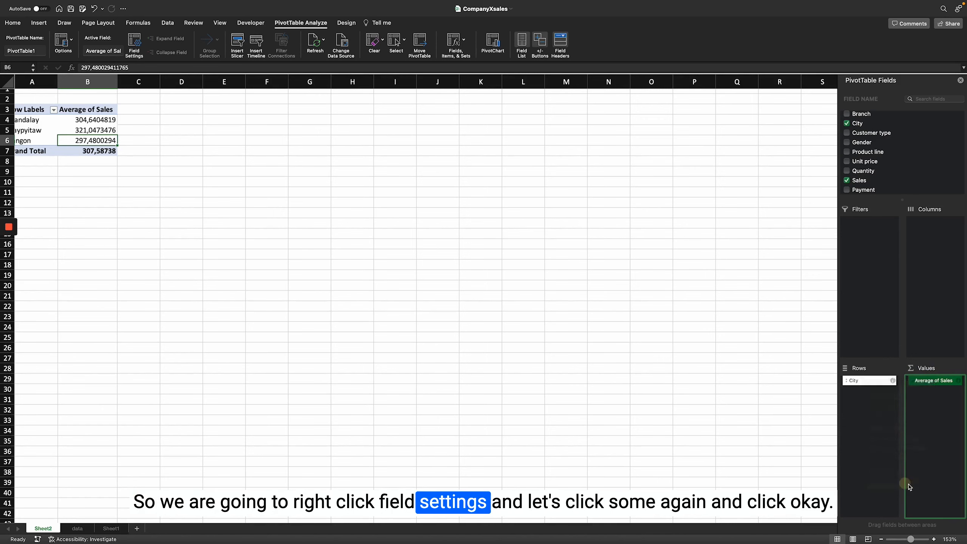
pyautogui.click(448, 163)
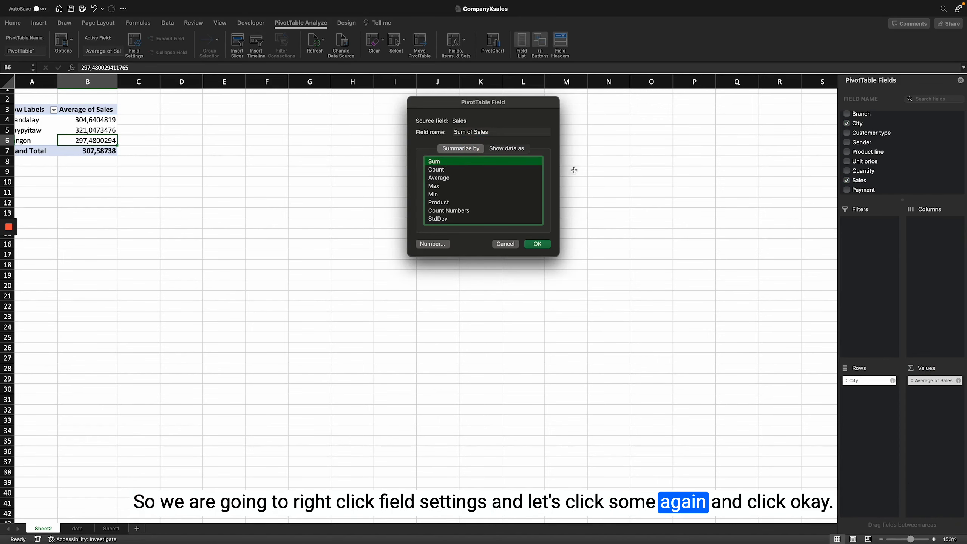
pyautogui.click(537, 244)
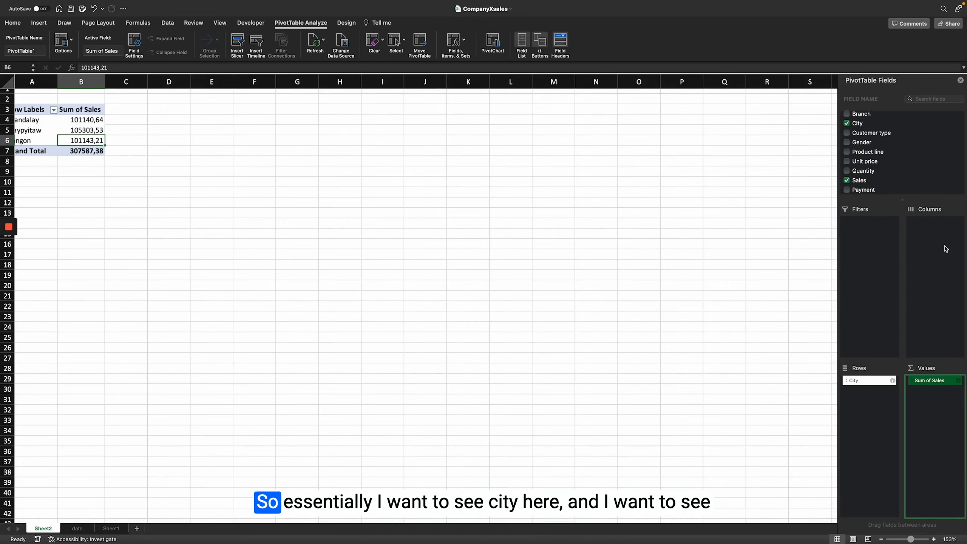
# Place the Branch field in the pivot table's columns area to break down each city's sales by branch
pyautogui.hscroll(-1, 282, 176)
pyautogui.moveTo(29, 122); pyautogui.dragTo(29, 141)
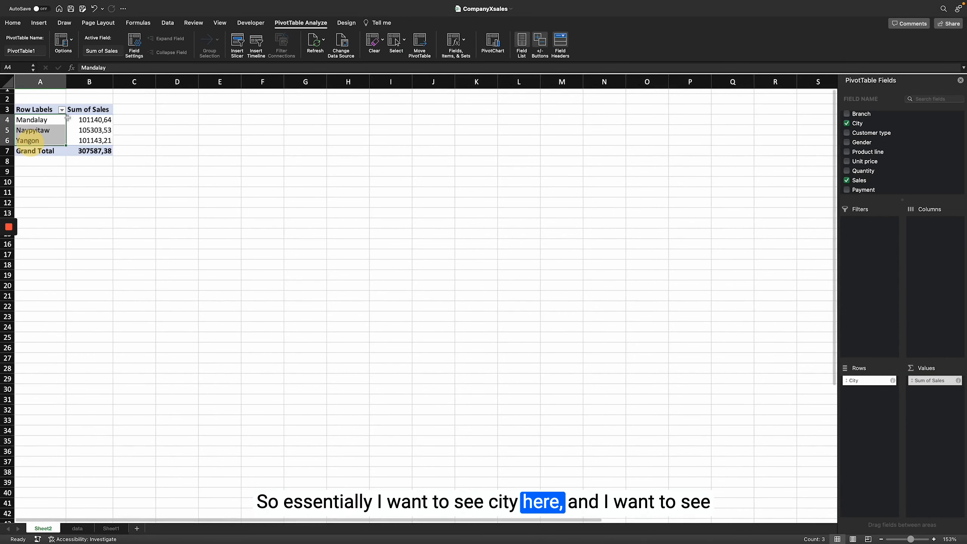
pyautogui.click(89, 109)
pyautogui.click(134, 110)
pyautogui.click(169, 110)
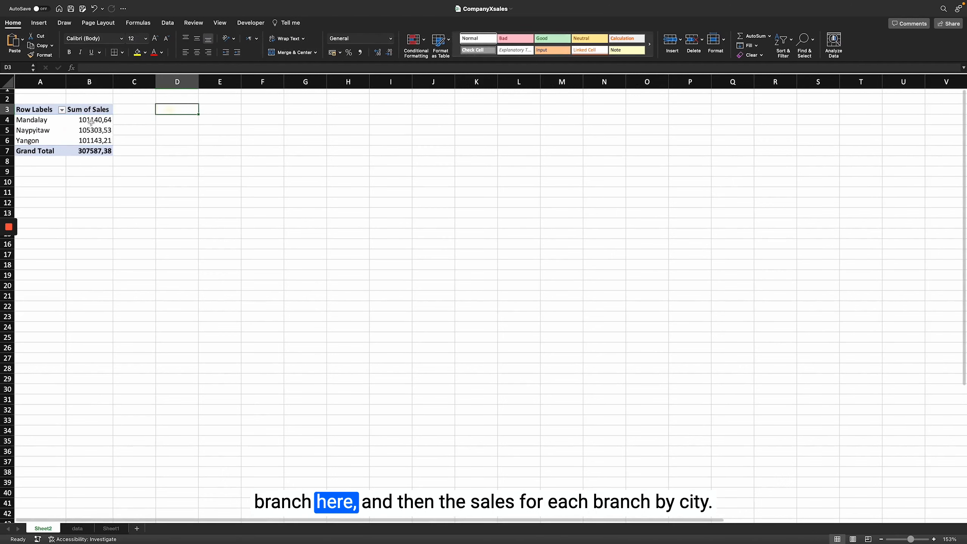
pyautogui.click(90, 130)
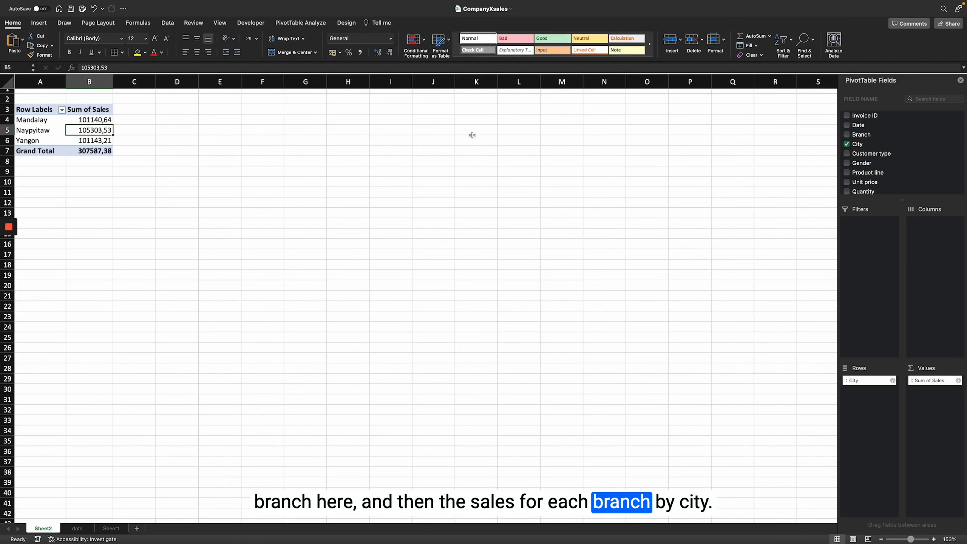
pyautogui.moveTo(862, 136); pyautogui.dragTo(938, 234)
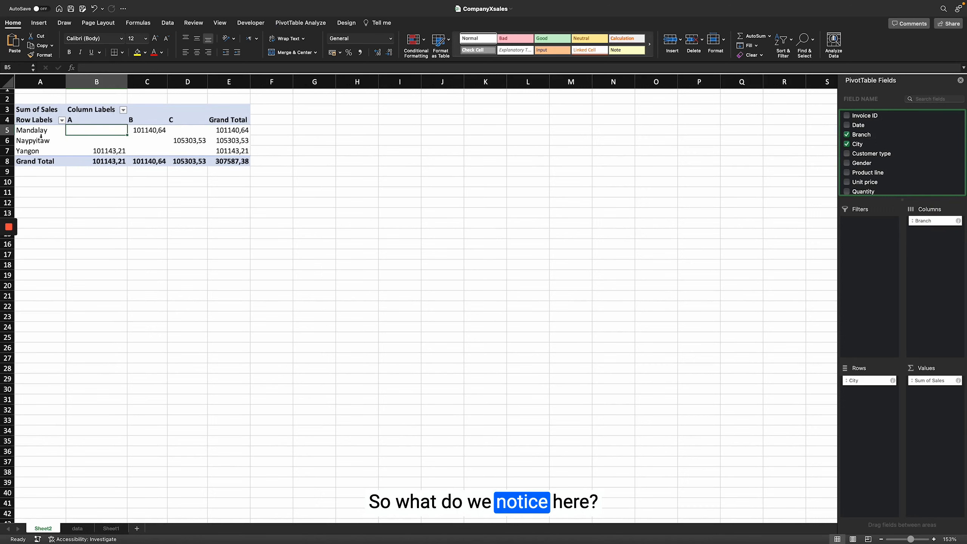
# Examine the sales for each combination of city and branch in the pivot table
pyautogui.moveTo(41, 130)
pyautogui.mouseDown()
pyautogui.moveTo(52, 140)
pyautogui.moveTo(48, 130)
pyautogui.mouseUp()
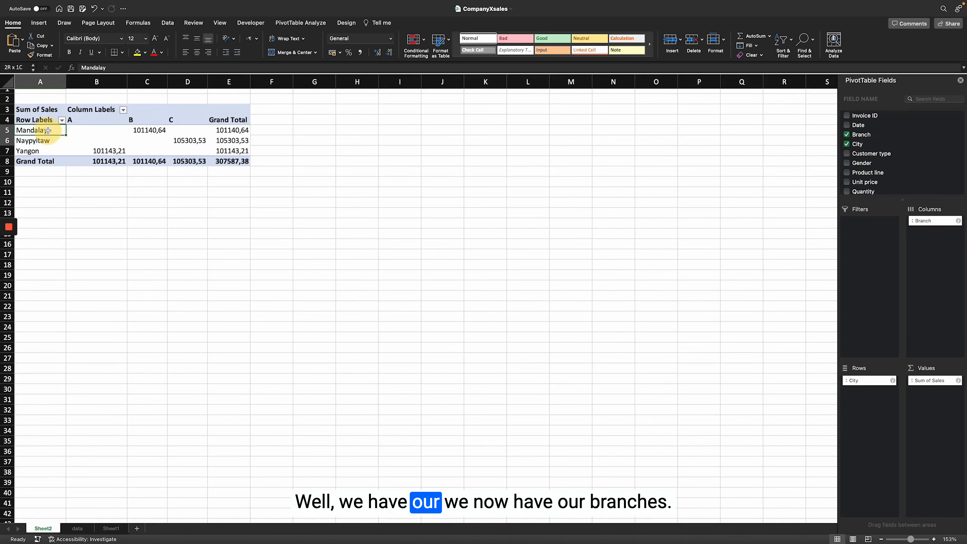
pyautogui.click(93, 121)
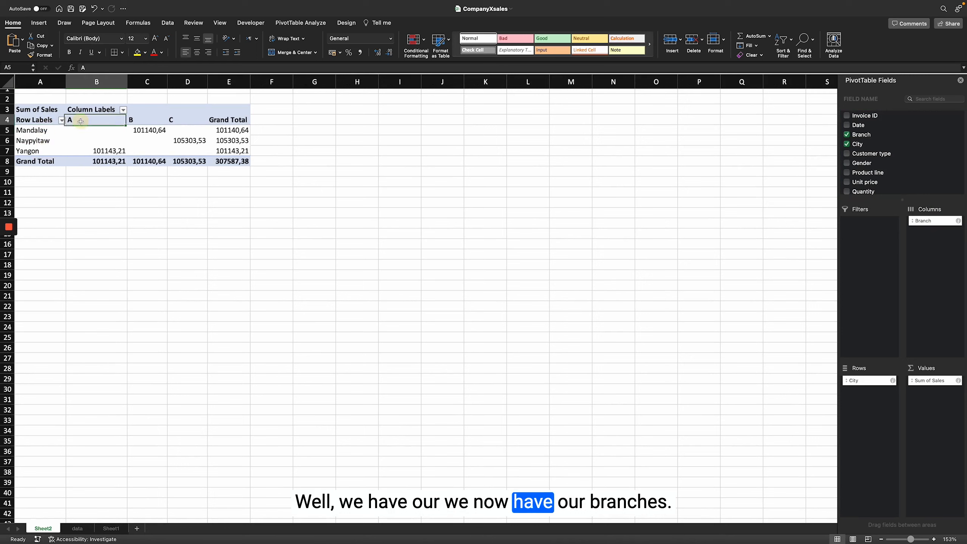
pyautogui.click(147, 121)
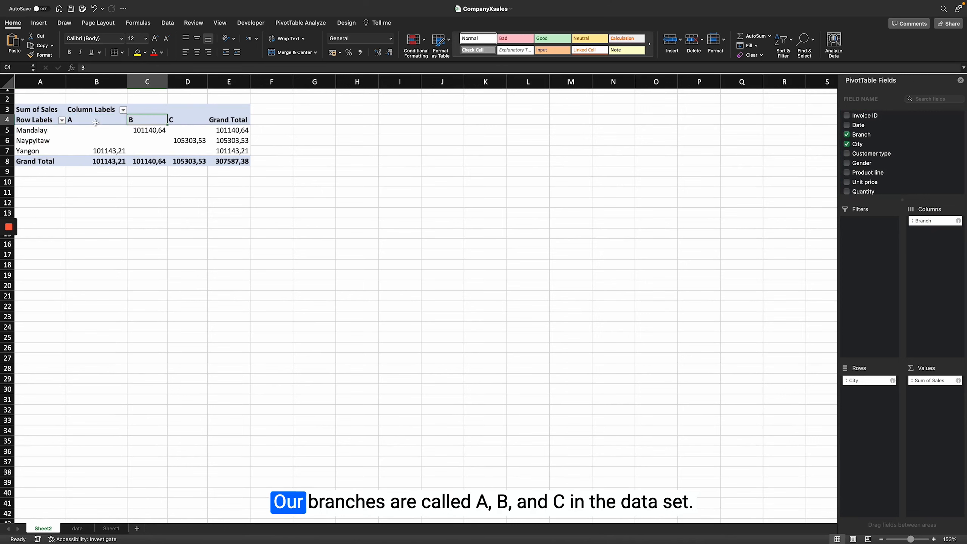
pyautogui.click(176, 119)
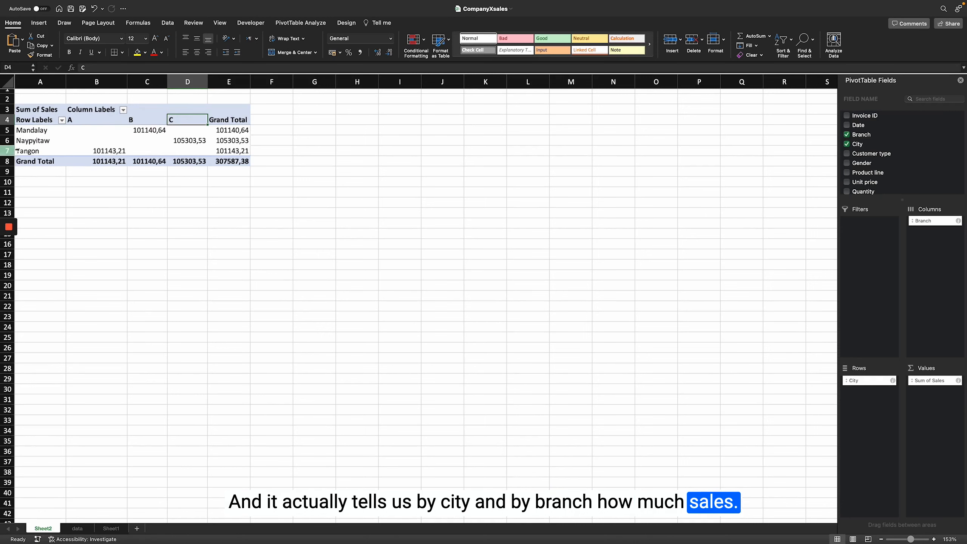
pyautogui.click(96, 120)
pyautogui.click(97, 150)
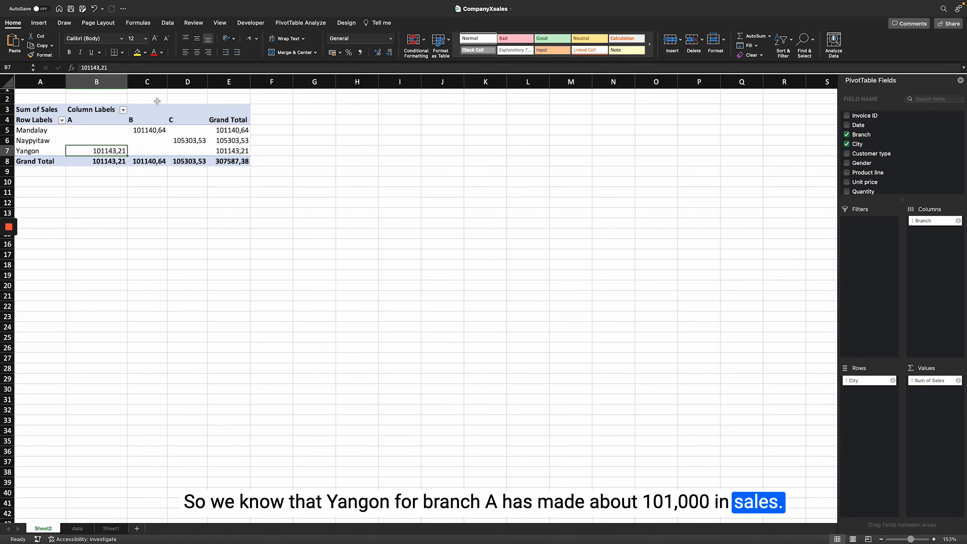
pyautogui.click(156, 132)
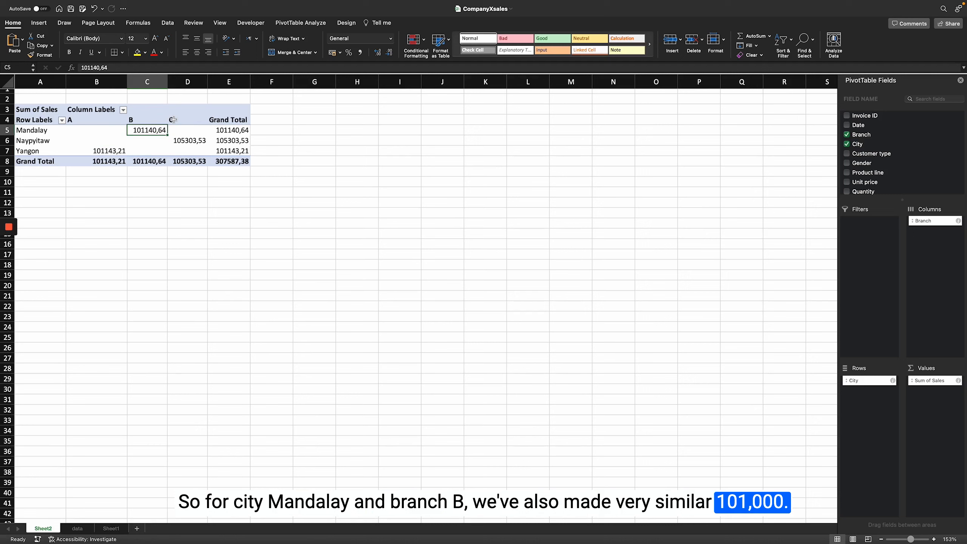
pyautogui.click(195, 141)
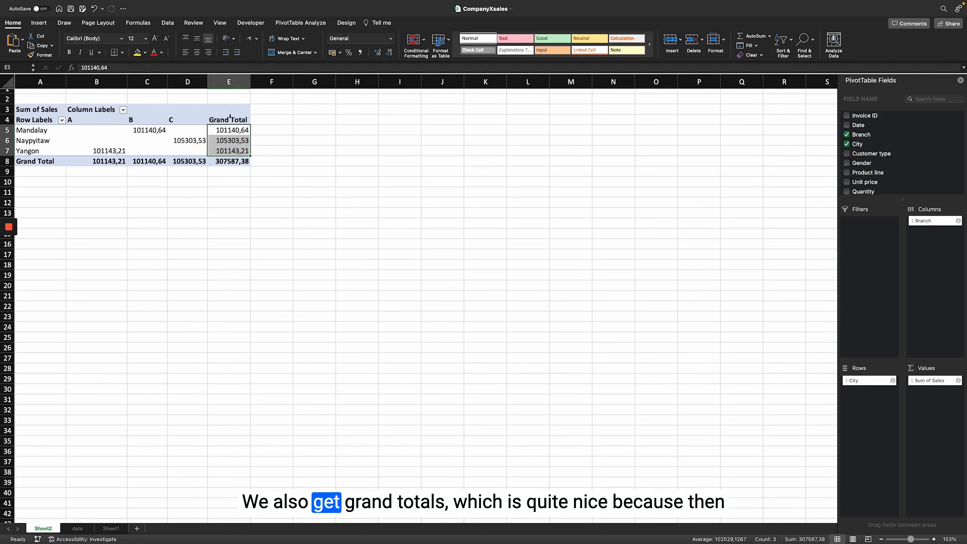
# Review the grand totals per city and per branch in the pivot table
pyautogui.moveTo(229, 120); pyautogui.dragTo(231, 161)
pyautogui.click(229, 130)
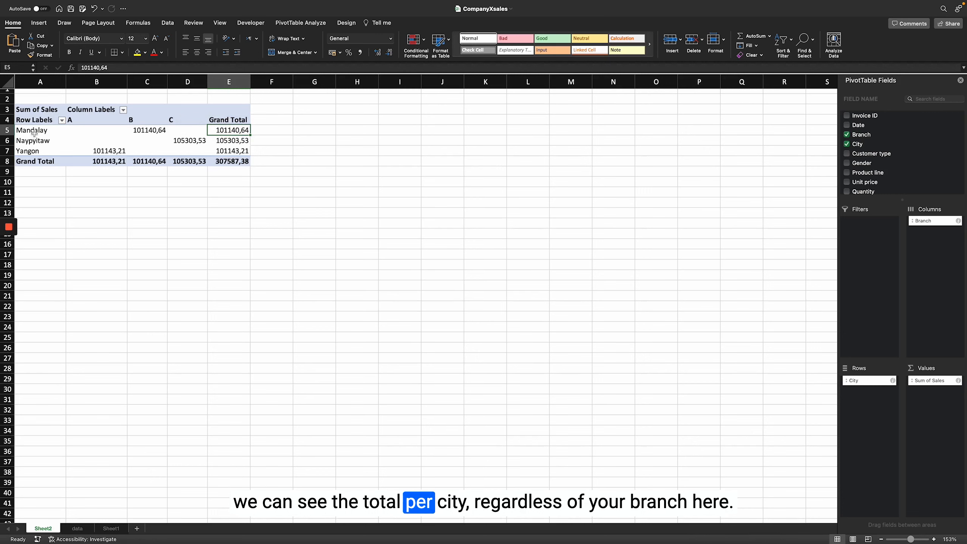
pyautogui.moveTo(34, 132); pyautogui.dragTo(225, 130)
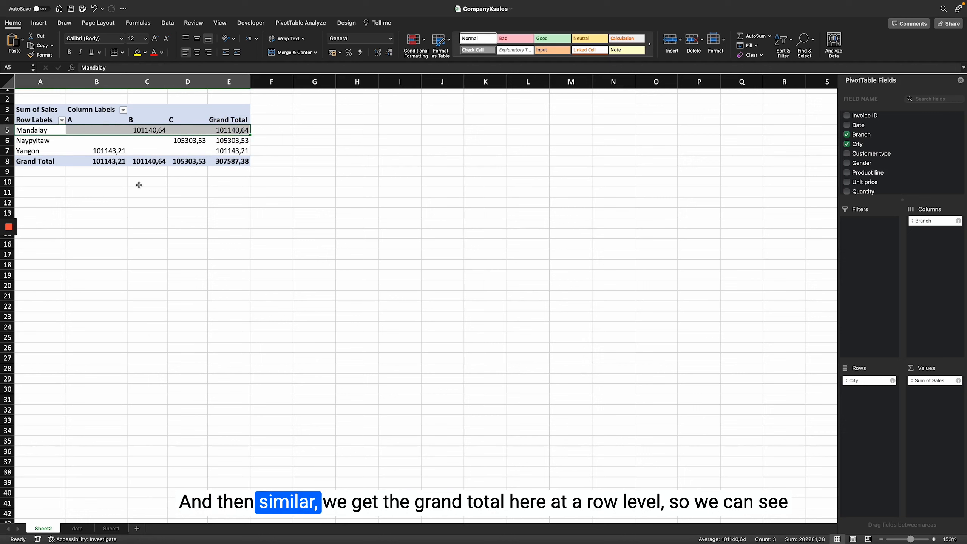
pyautogui.moveTo(35, 161); pyautogui.dragTo(232, 157)
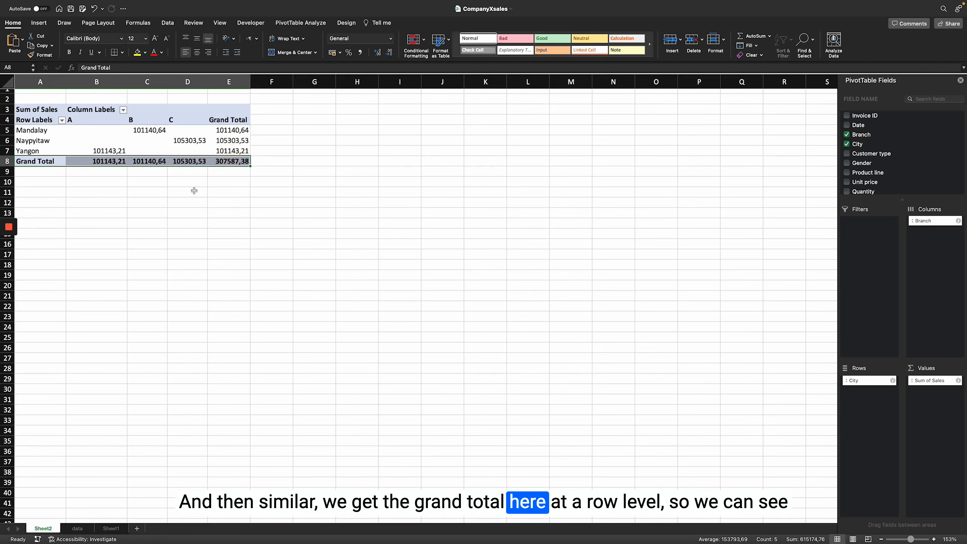
pyautogui.click(81, 128)
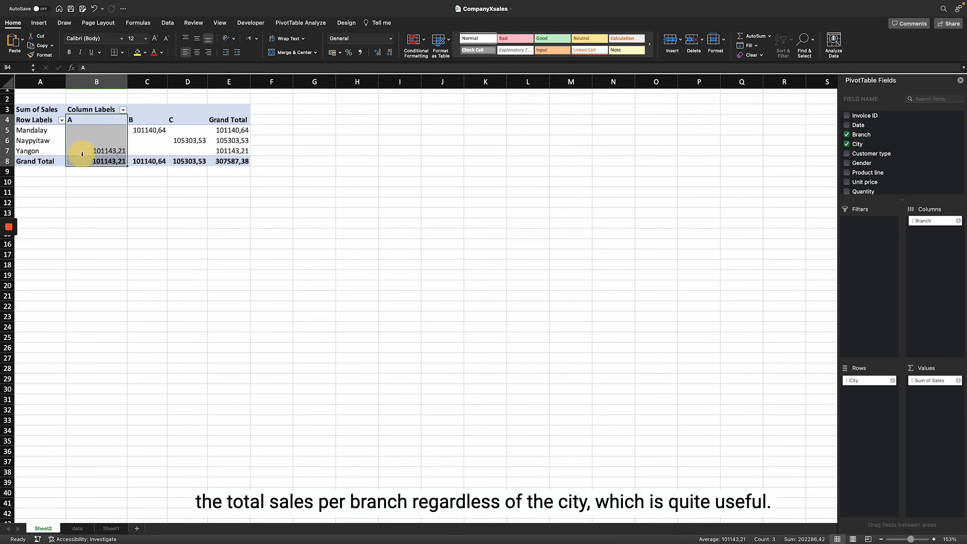
# Check the sales of branch B and the total of branch C in the pivot table
pyautogui.click(147, 121)
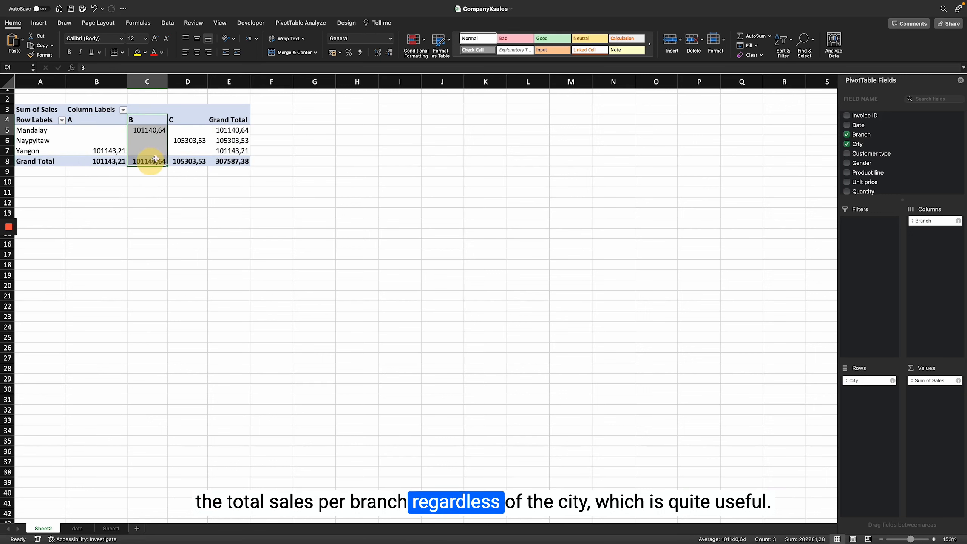
pyautogui.click(189, 161)
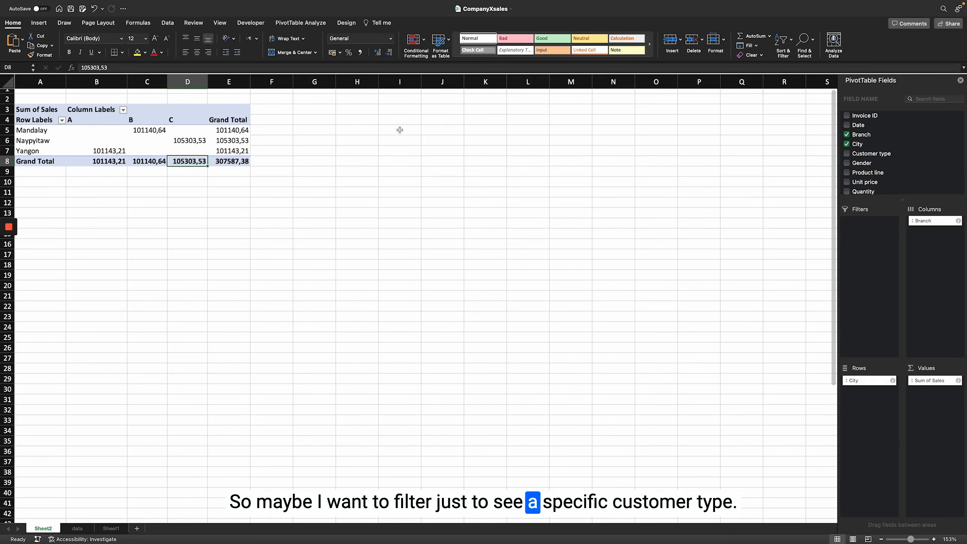
# Add the Customer type field to the pivot table as a report filter
pyautogui.moveTo(884, 158); pyautogui.dragTo(866, 235)
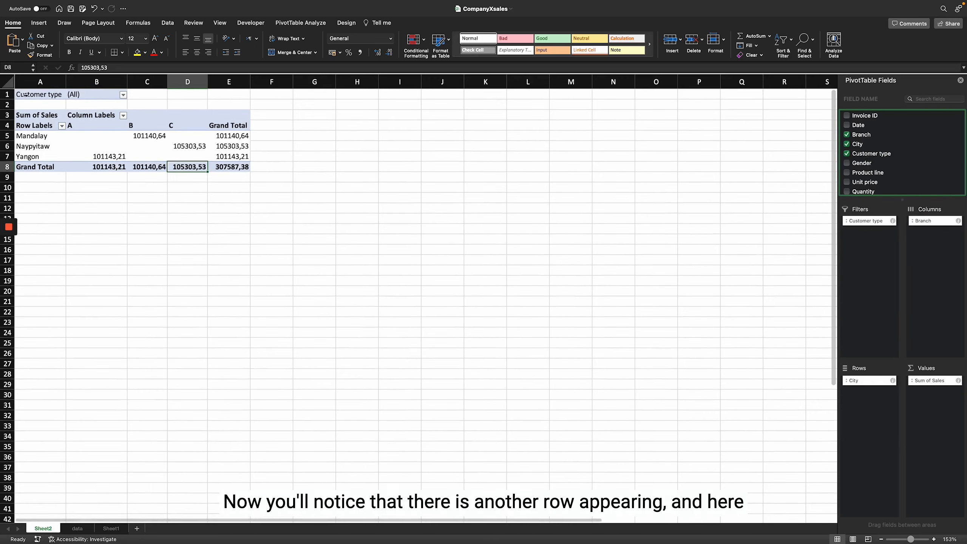
pyautogui.click(38, 98)
pyautogui.moveTo(72, 96)
pyautogui.mouseDown()
pyautogui.moveTo(34, 95)
pyautogui.moveTo(71, 95)
pyautogui.mouseUp()
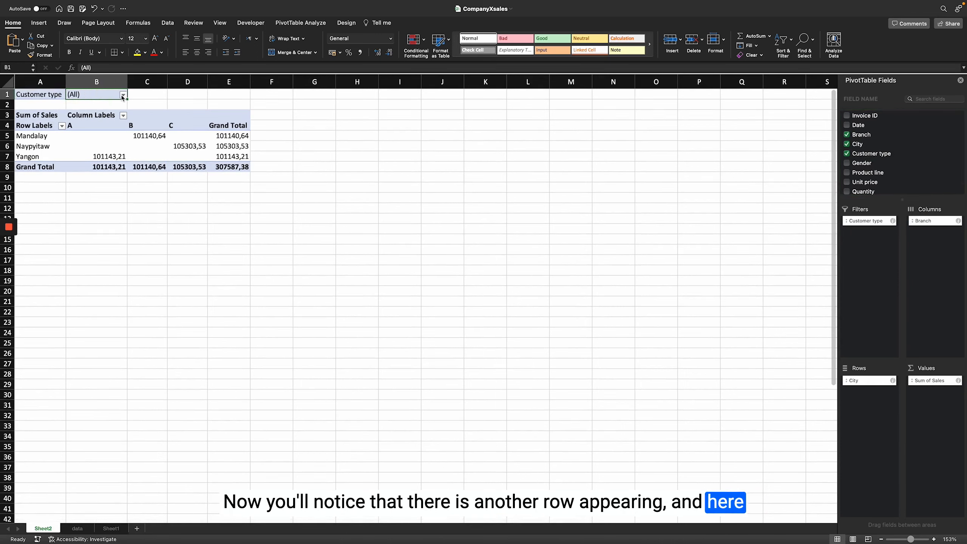
pyautogui.click(51, 97)
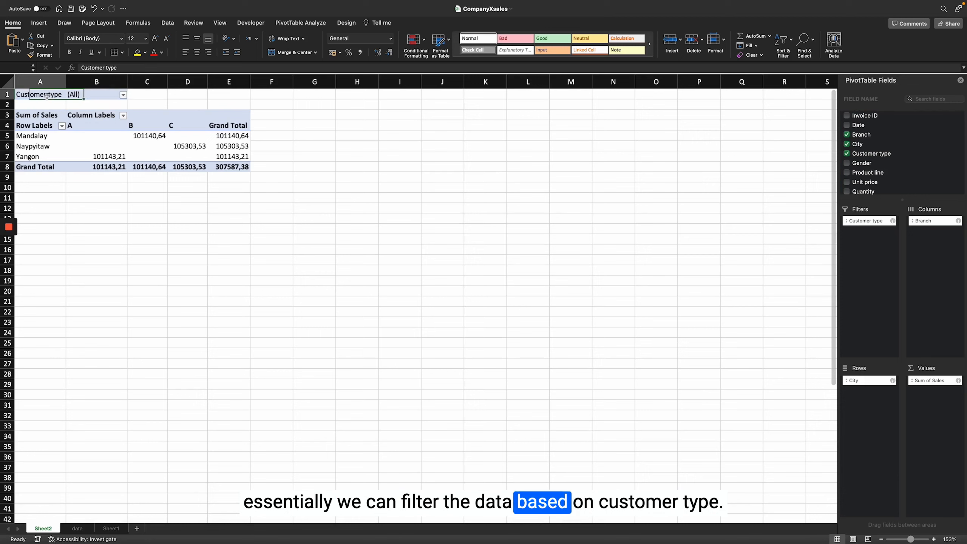
# Filter the pivot table to the Member customer type and review its sales by city and branch
pyautogui.click(124, 96)
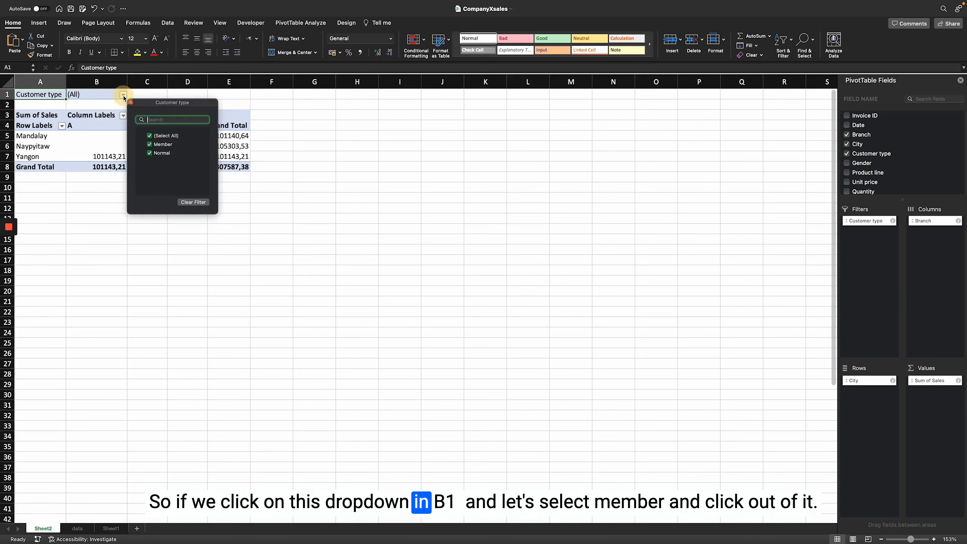
pyautogui.click(175, 136)
pyautogui.click(150, 144)
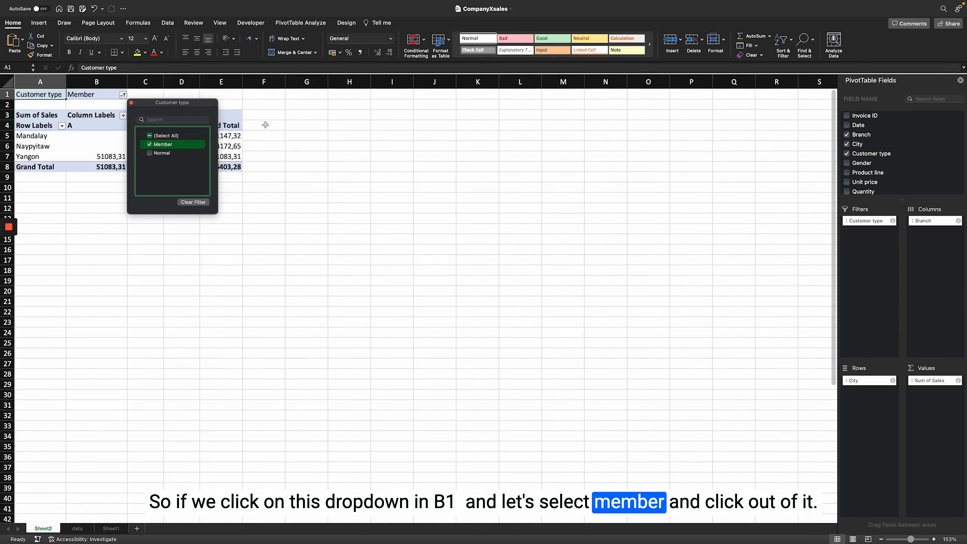
pyautogui.click(289, 163)
pyautogui.click(40, 146)
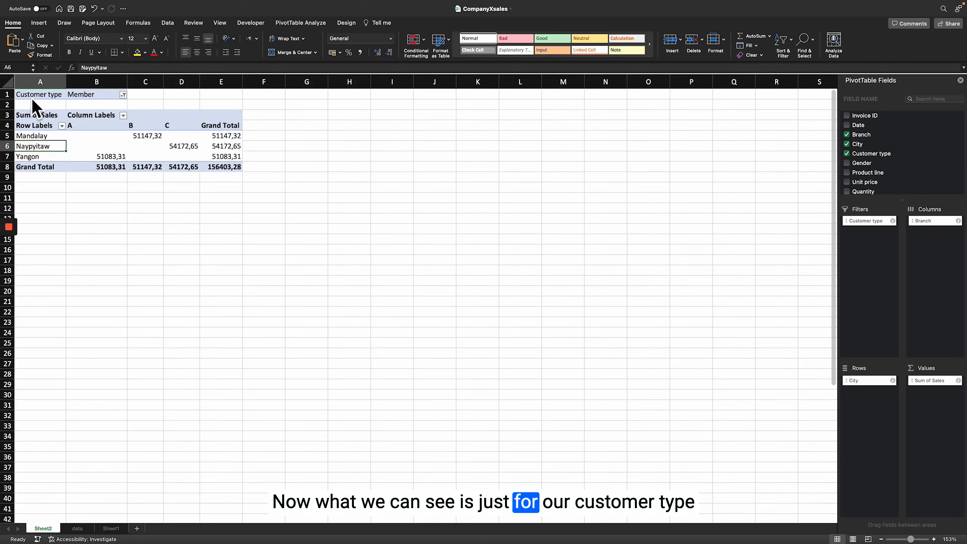
pyautogui.moveTo(42, 136); pyautogui.dragTo(42, 151)
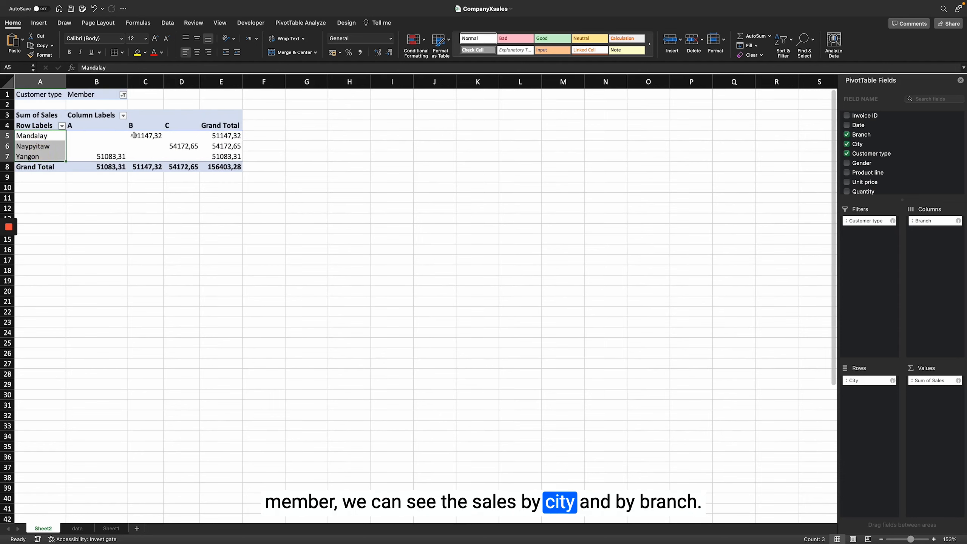
pyautogui.click(188, 125)
pyautogui.click(182, 146)
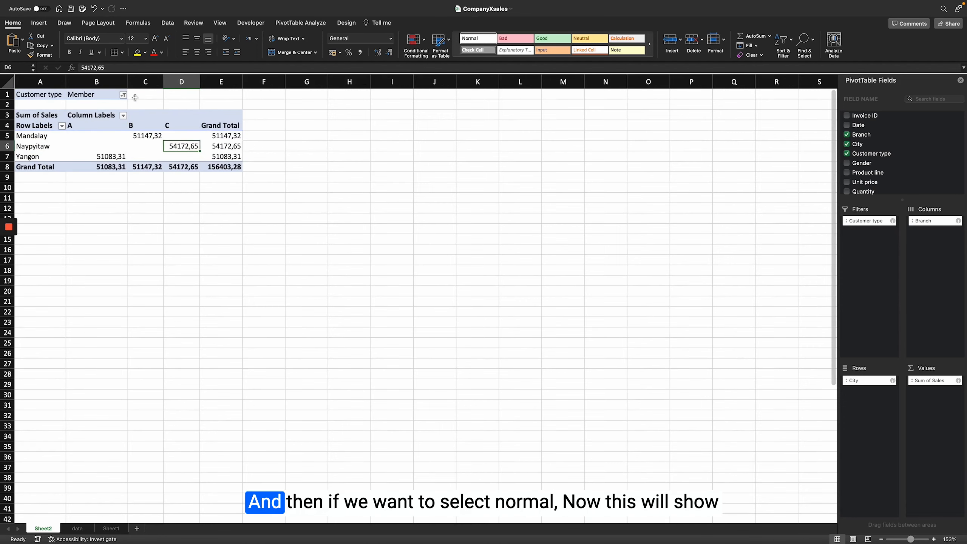
# Switch the pivot table's customer type filter to Normal only
pyautogui.click(124, 94)
pyautogui.click(151, 145)
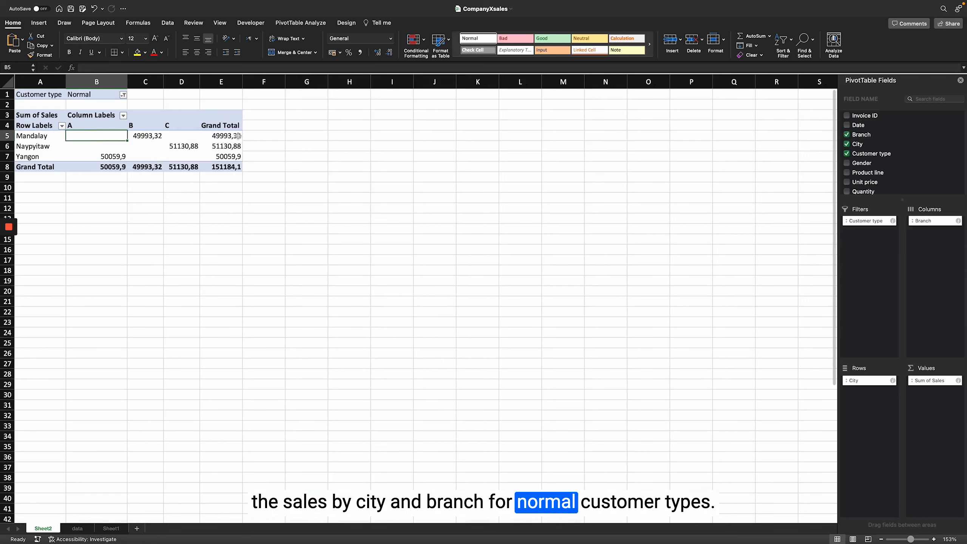
# Include all customer types again and remove the Customer type field from the pivot table's filters
pyautogui.click(124, 95)
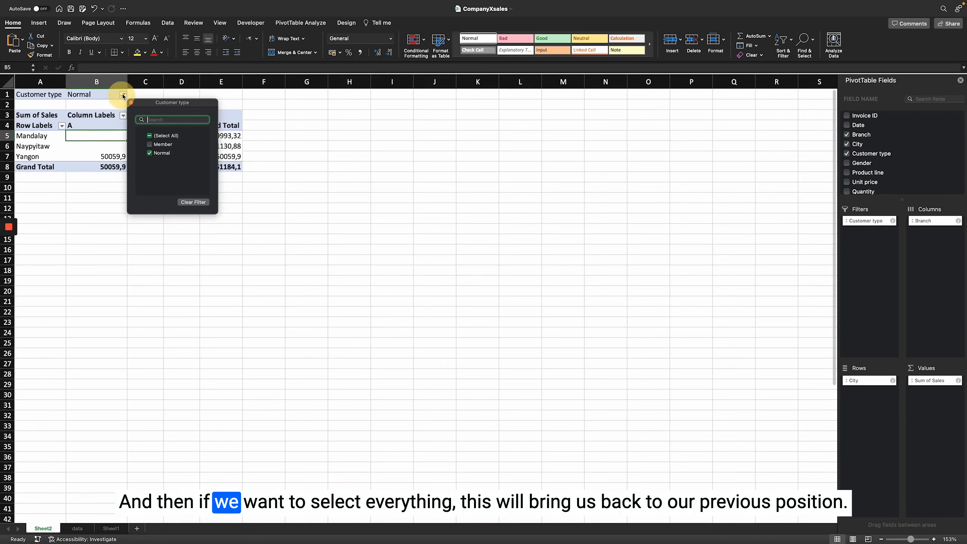
pyautogui.click(182, 138)
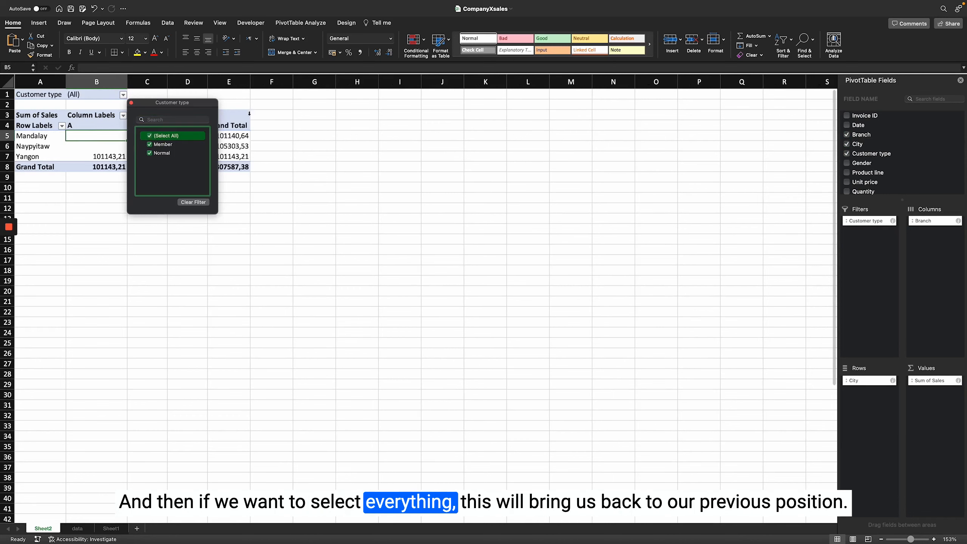
pyautogui.click(230, 141)
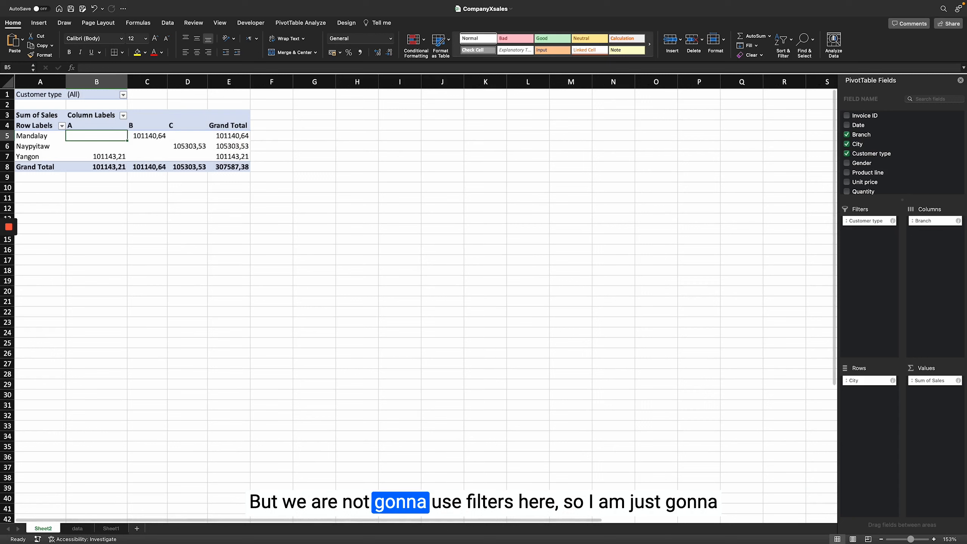
pyautogui.moveTo(870, 220); pyautogui.dragTo(677, 76)
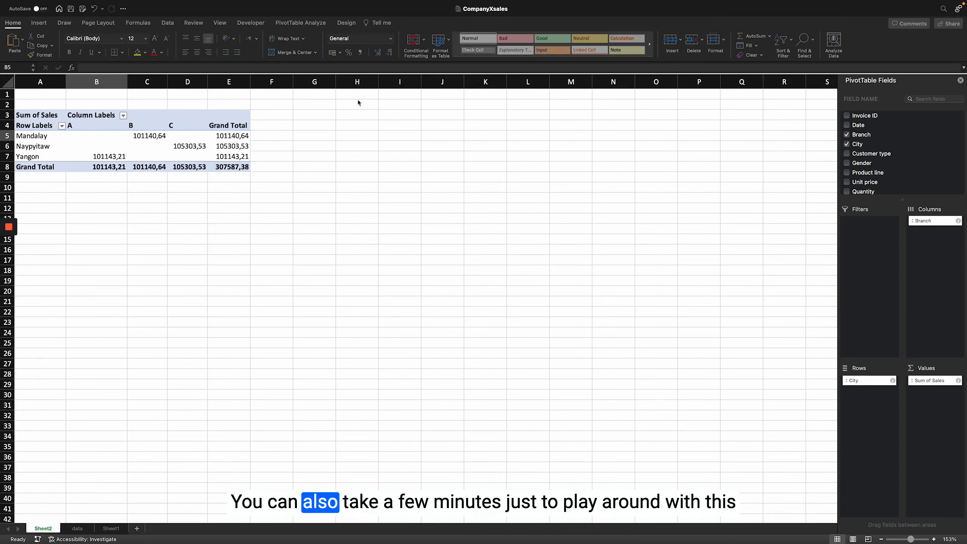
pyautogui.click(207, 150)
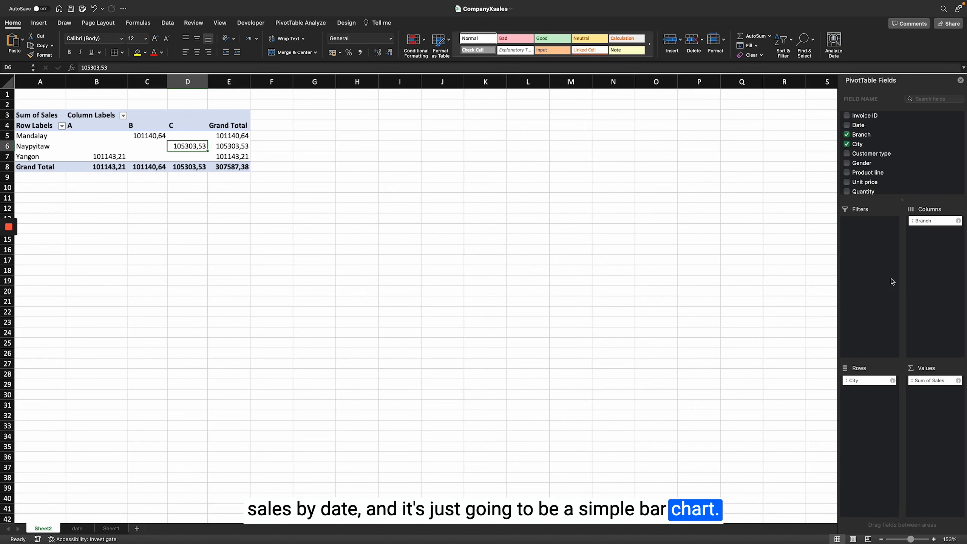
# Rename the pivot table's worksheet as Sales by Date
pyautogui.doubleClick(43, 529)
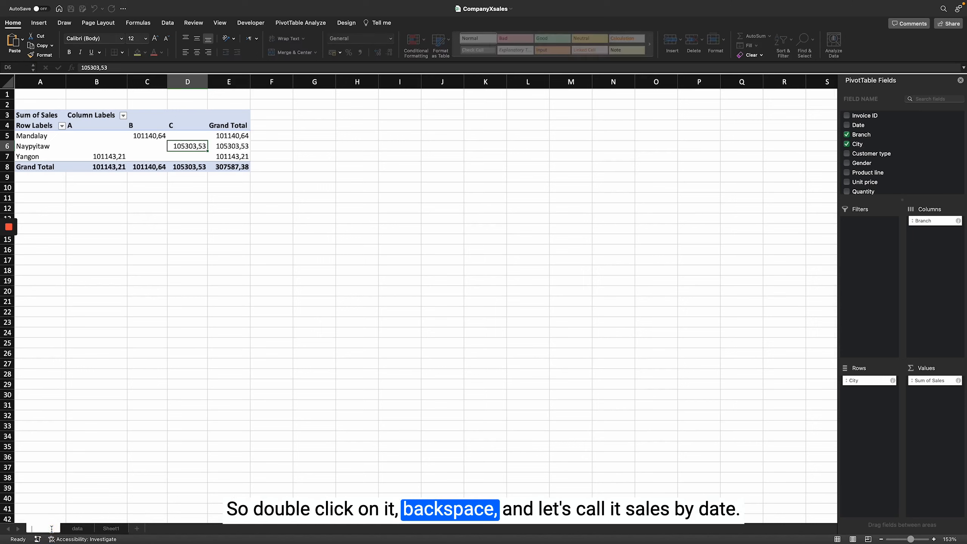
pyautogui.write('Sales by Date')
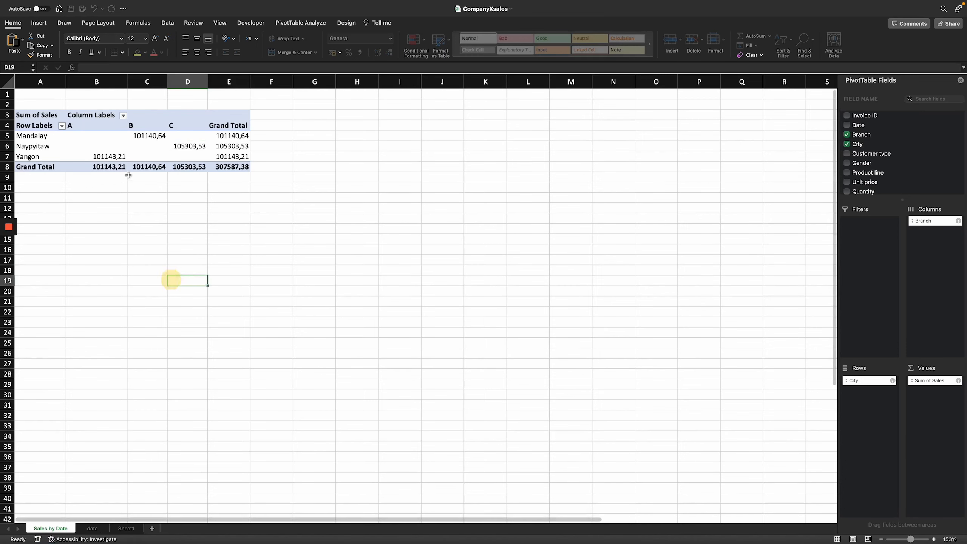
# Replace the pivot table's Branch column field and City row field with the Date field in the rows
pyautogui.click(140, 155)
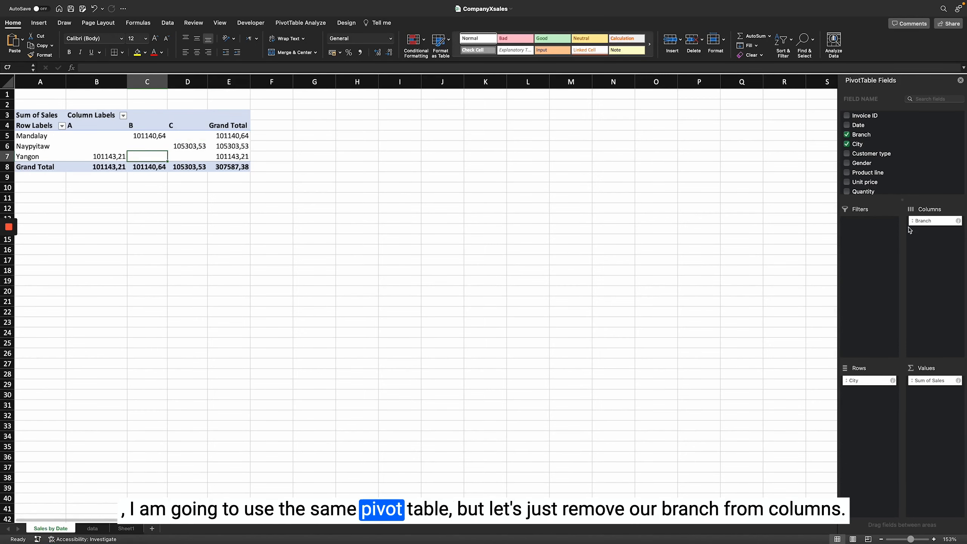
pyautogui.moveTo(926, 225); pyautogui.dragTo(829, 171)
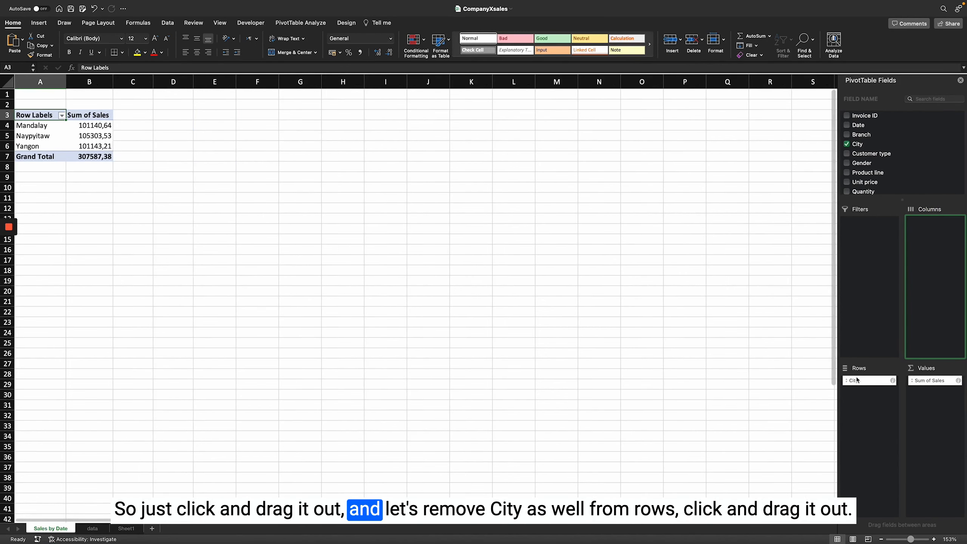
pyautogui.moveTo(858, 380); pyautogui.dragTo(632, 231)
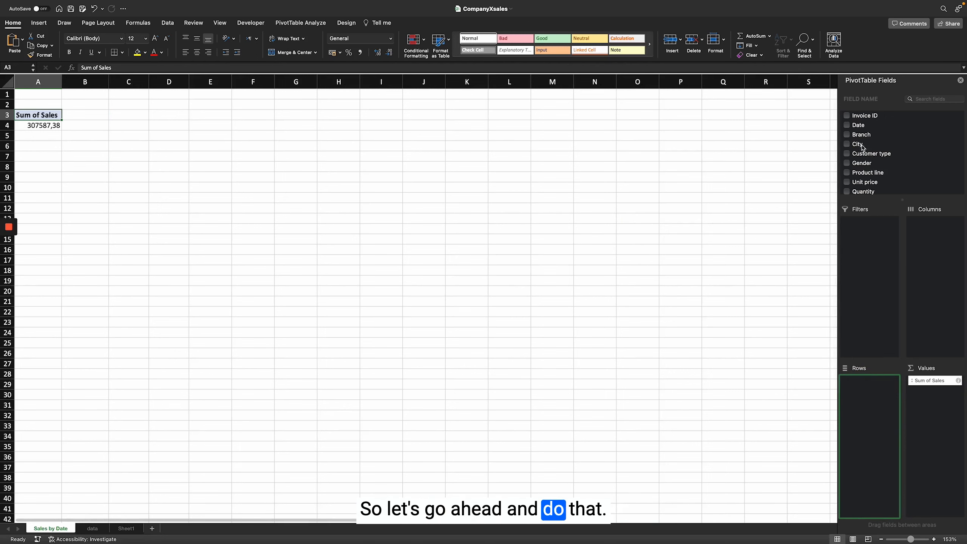
pyautogui.moveTo(860, 128); pyautogui.dragTo(876, 407)
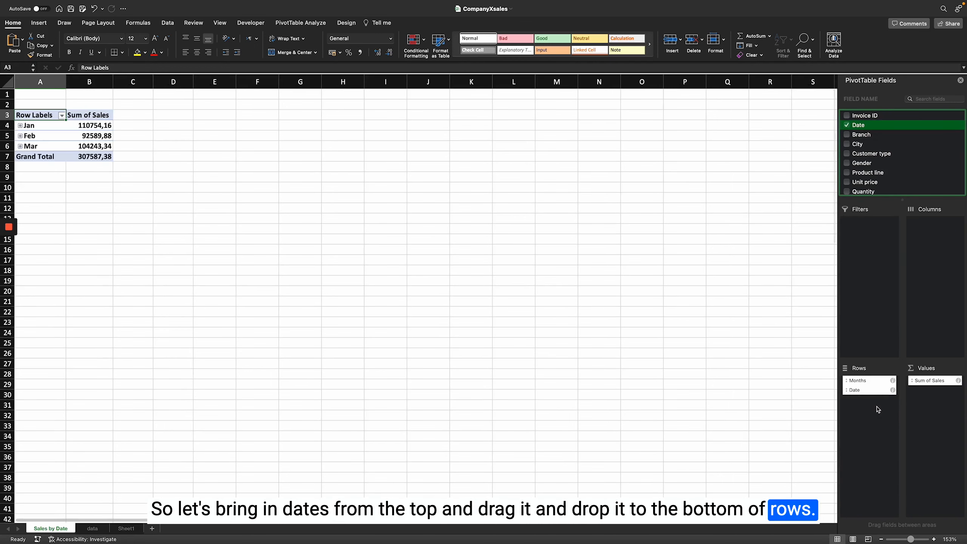
# Examine the daily sales within January and the monthly sales for Jan, Feb and Mar
pyautogui.click(20, 125)
pyautogui.click(20, 125)
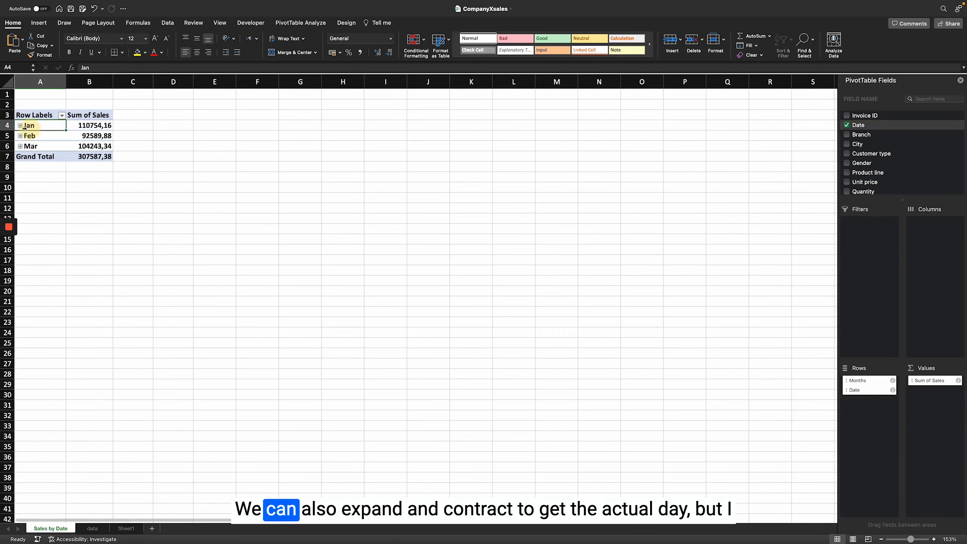
pyautogui.click(20, 125)
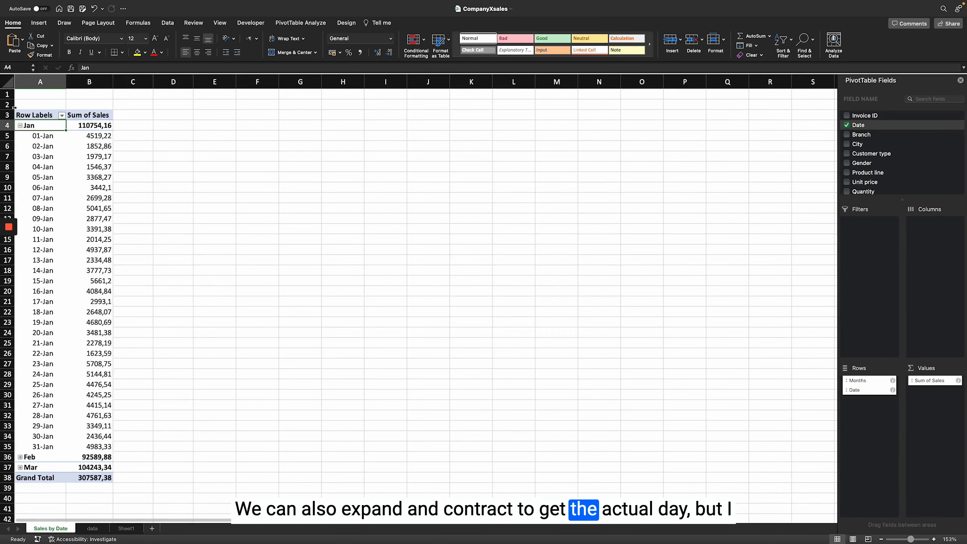
pyautogui.click(20, 127)
pyautogui.moveTo(40, 127); pyautogui.dragTo(38, 146)
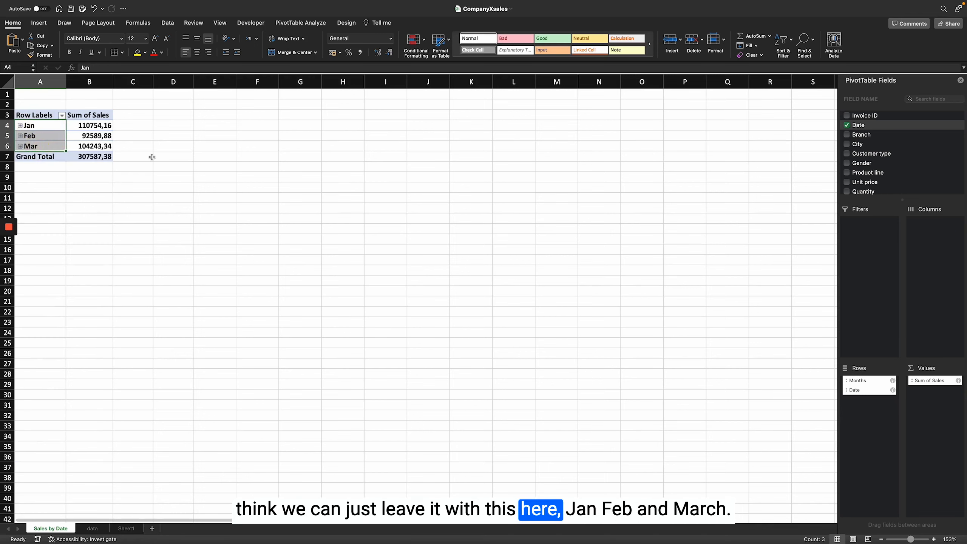
pyautogui.click(38, 126)
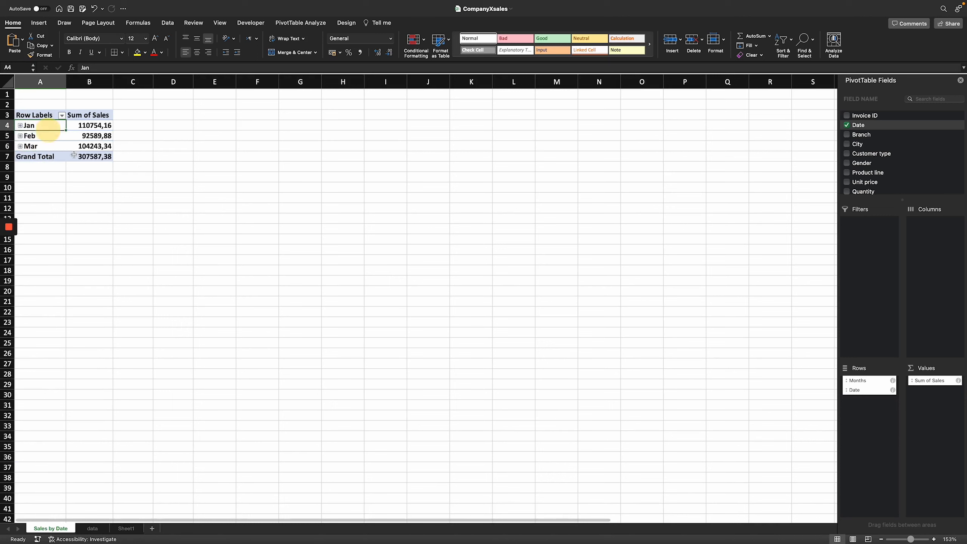
pyautogui.click(38, 146)
pyautogui.click(102, 138)
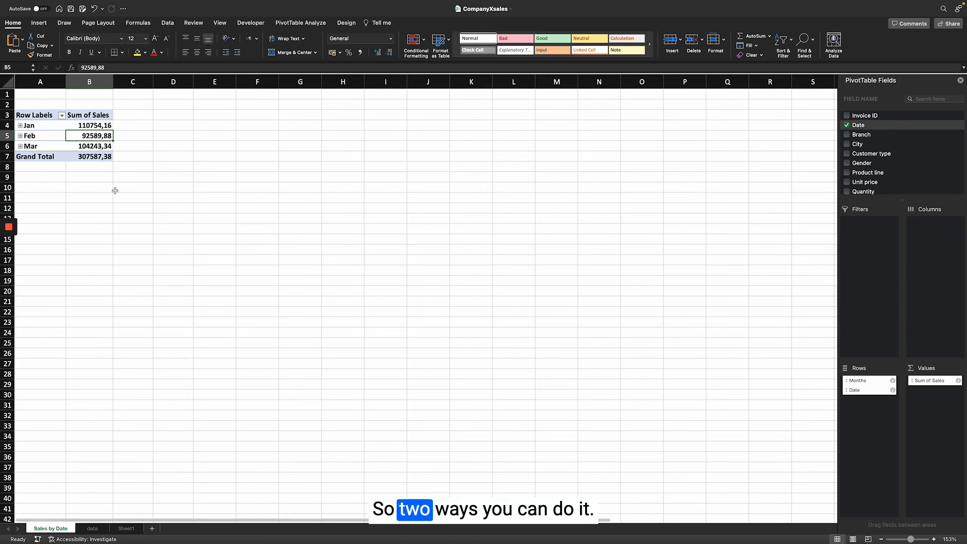
# Create a second pivot table on a new worksheet from the range $A$1:$K$1001 of the data sheet
pyautogui.click(91, 529)
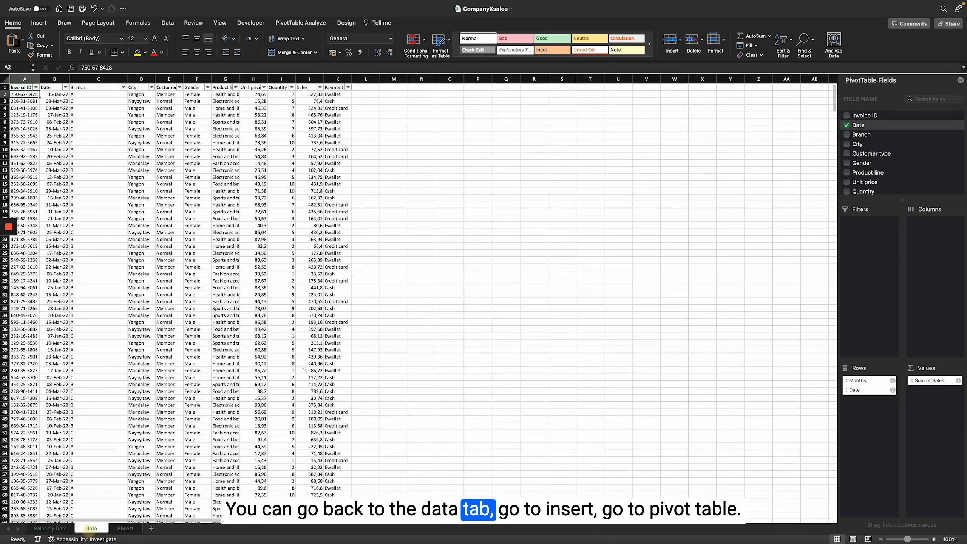
pyautogui.click(38, 25)
pyautogui.click(17, 45)
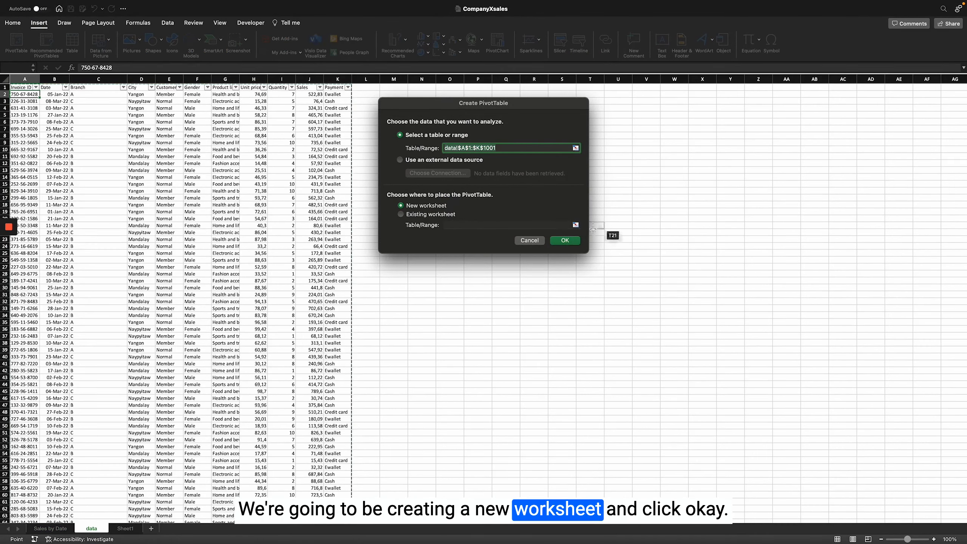
pyautogui.click(565, 240)
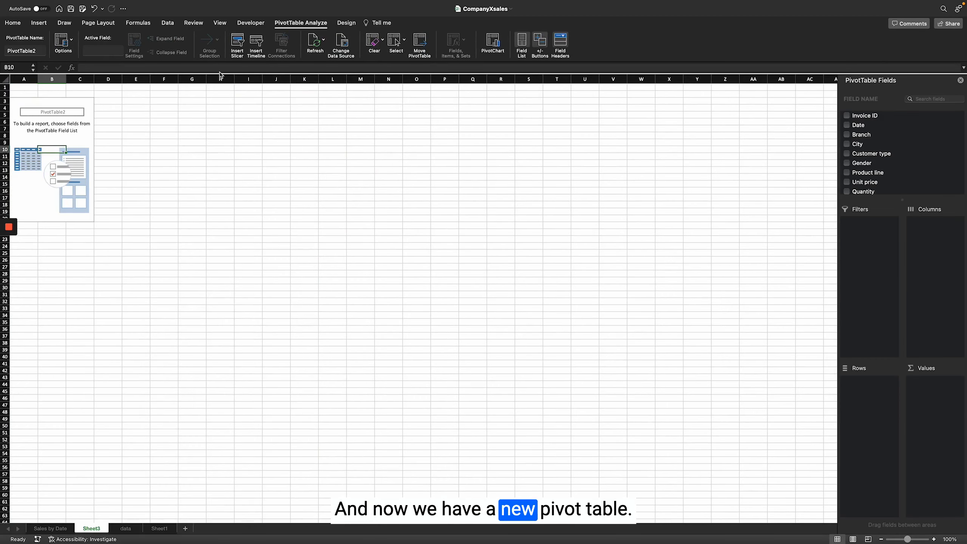
pyautogui.press('Up')
pyautogui.press('Up')
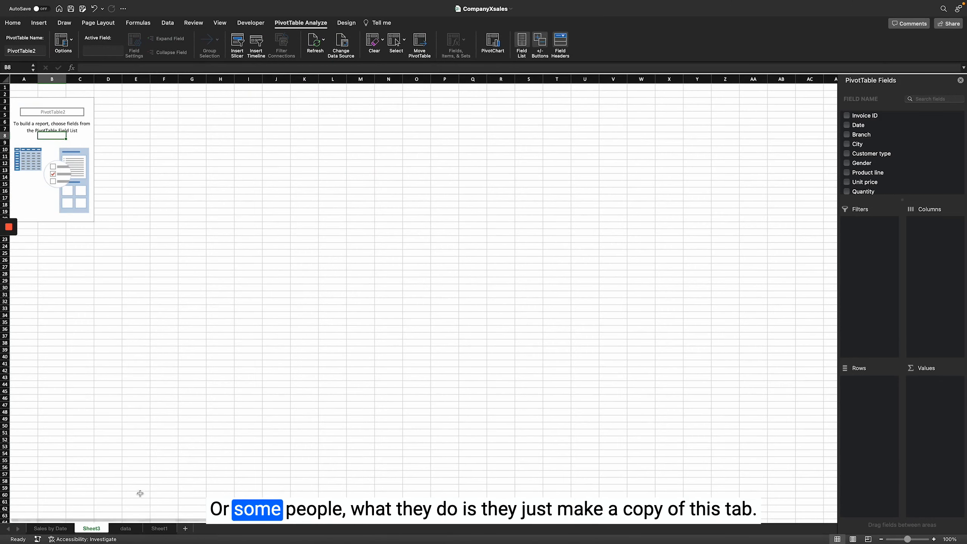
# Create a copy of the Sales by Date worksheet, placed before the original in the same workbook
pyautogui.click(59, 530)
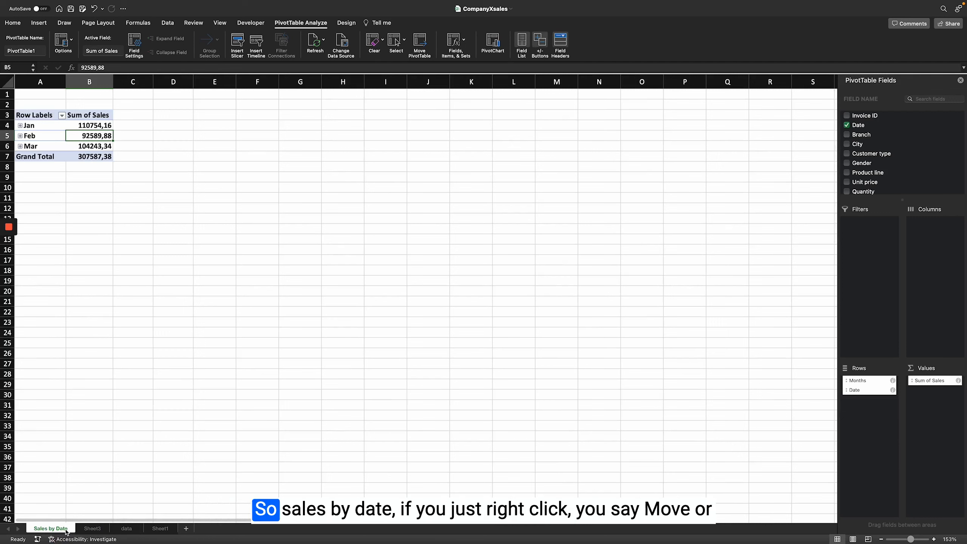
pyautogui.rightClick(61, 533)
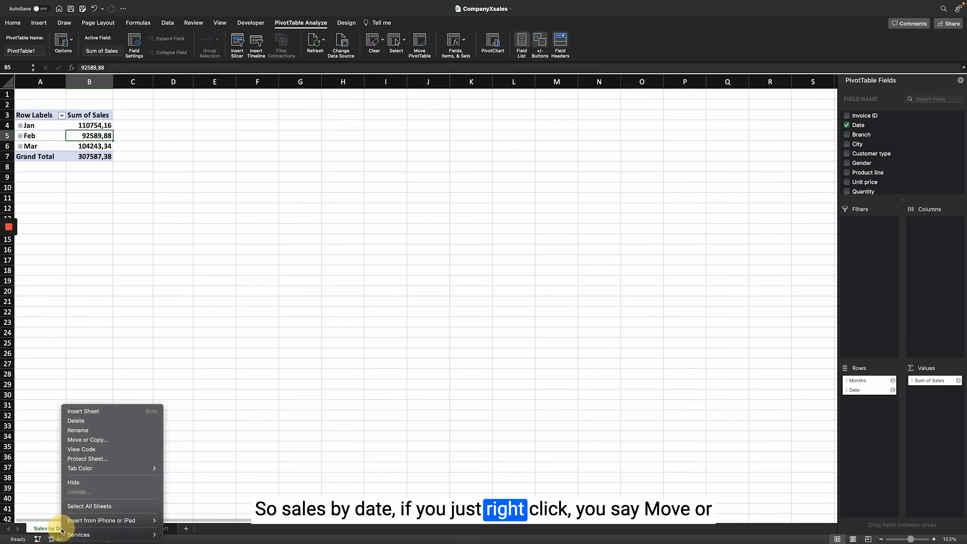
pyautogui.click(119, 443)
pyautogui.click(107, 492)
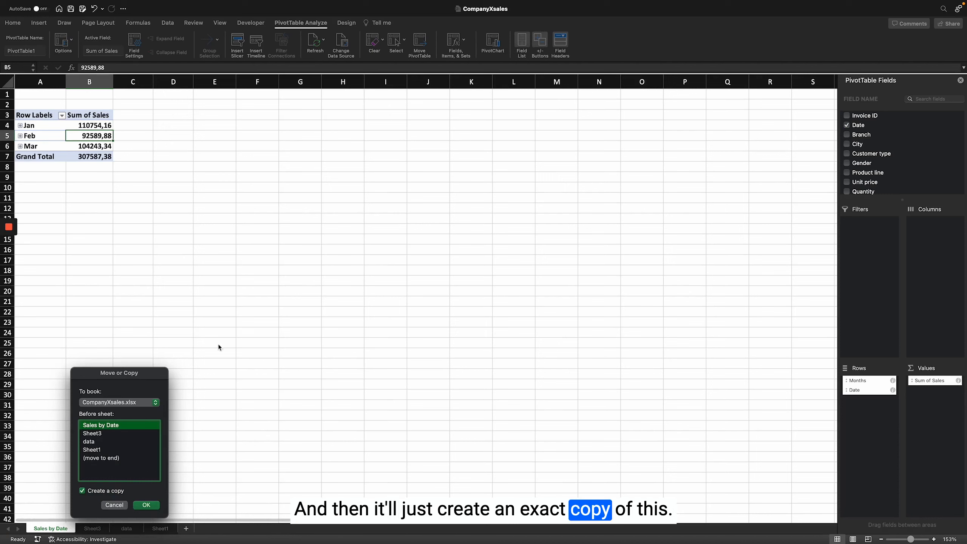
pyautogui.click(144, 505)
# Clear the date fields from the rows of the pivot table on the duplicated worksheet
pyautogui.click(54, 529)
pyautogui.moveTo(868, 380); pyautogui.dragTo(637, 399)
pyautogui.moveTo(935, 380); pyautogui.dragTo(562, 378)
pyautogui.click(87, 199)
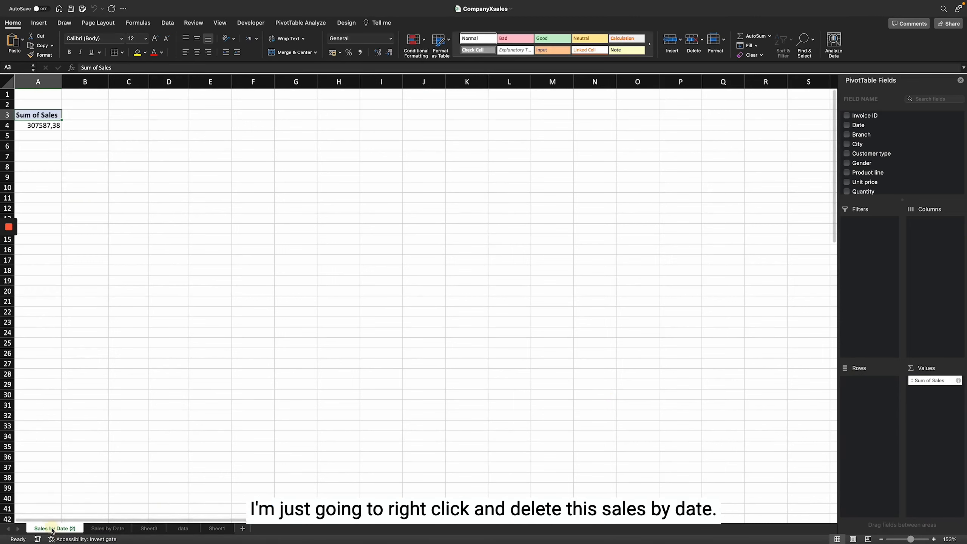
# Delete the duplicated worksheet Sales by Date (2) from the workbook
pyautogui.rightClick(53, 530)
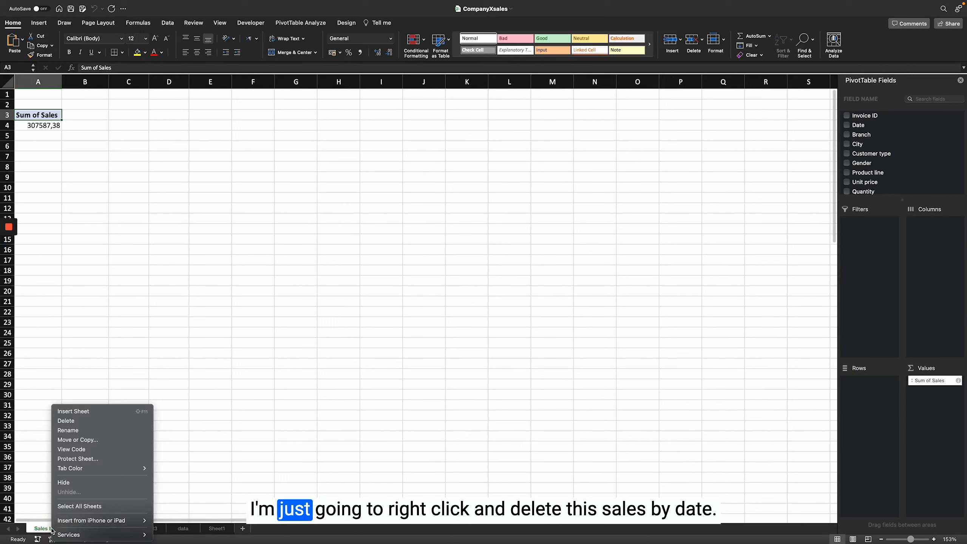
pyautogui.click(76, 424)
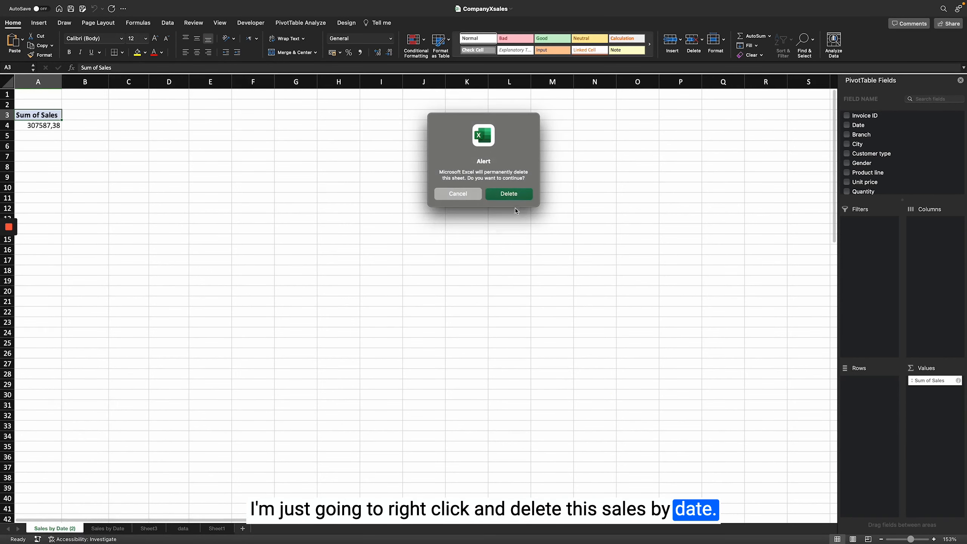
pyautogui.click(514, 194)
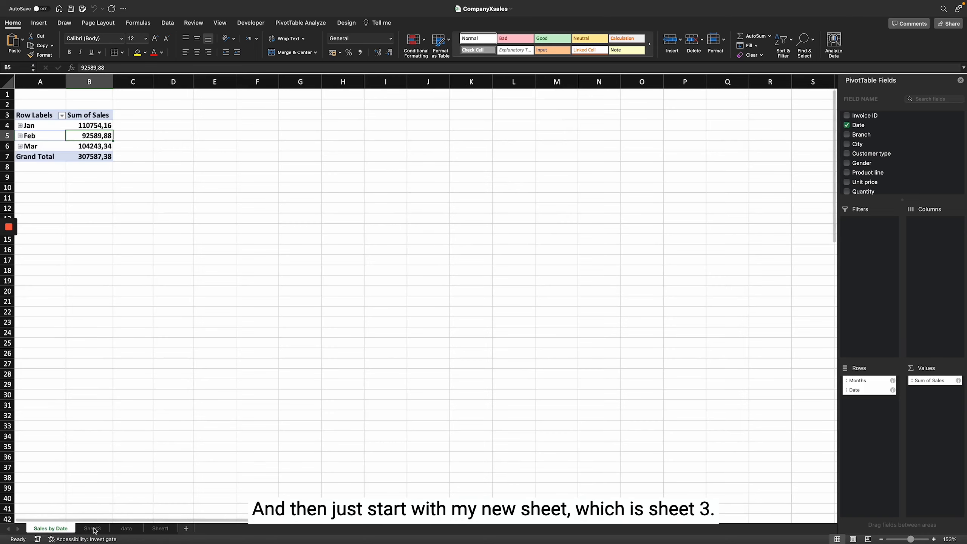
# Rename the Sheet3 worksheet, which holds the empty second pivot table, as Sales by City
pyautogui.click(95, 530)
pyautogui.click(70, 530)
pyautogui.click(89, 530)
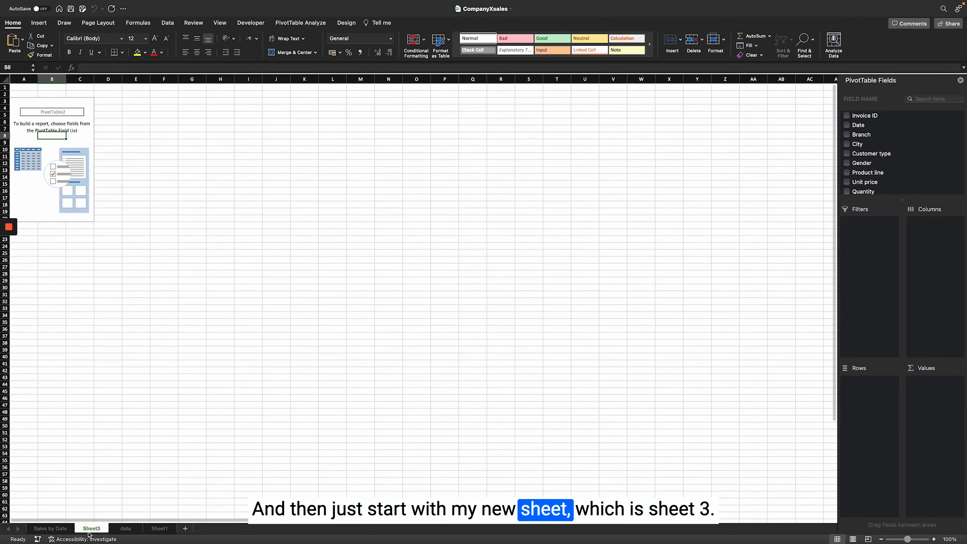
pyautogui.doubleClick(90, 529)
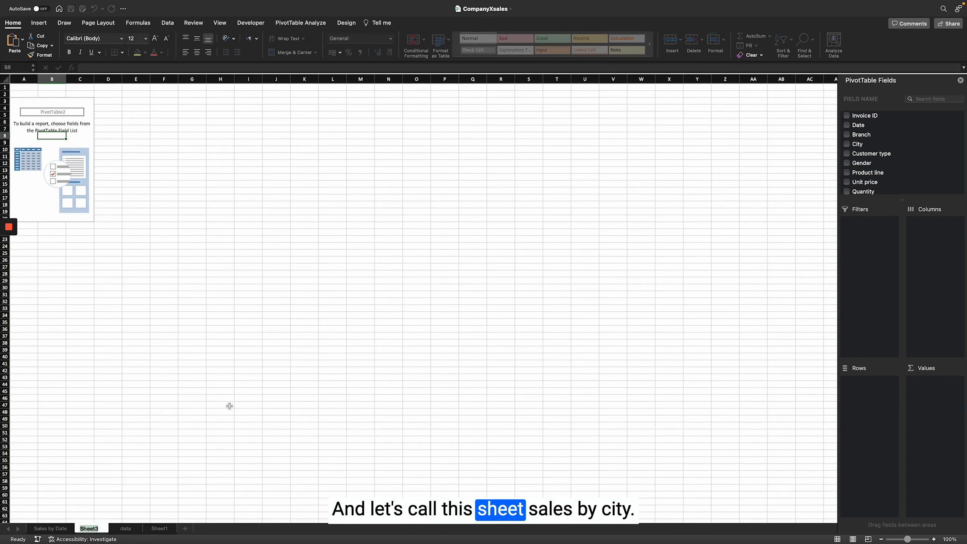
pyautogui.write('Sales by')
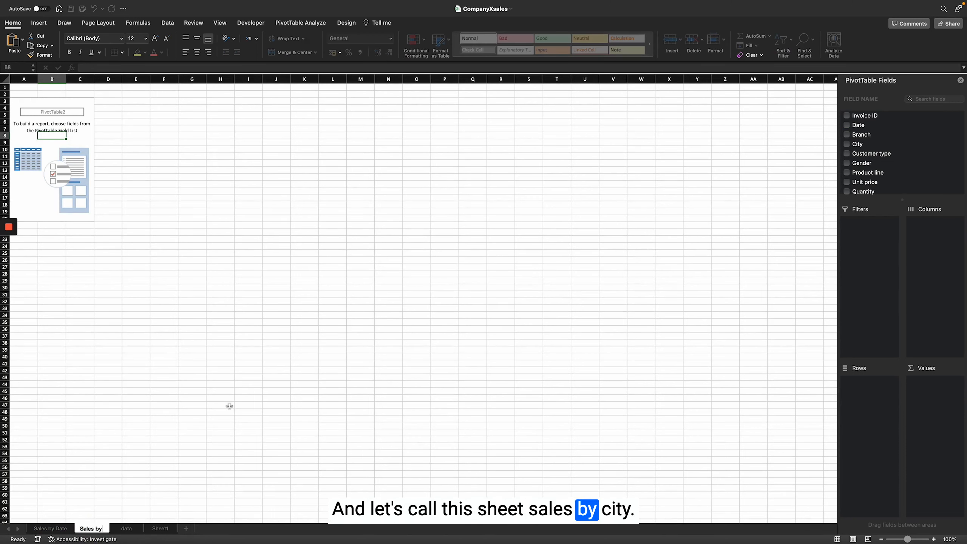
pyautogui.click(229, 406)
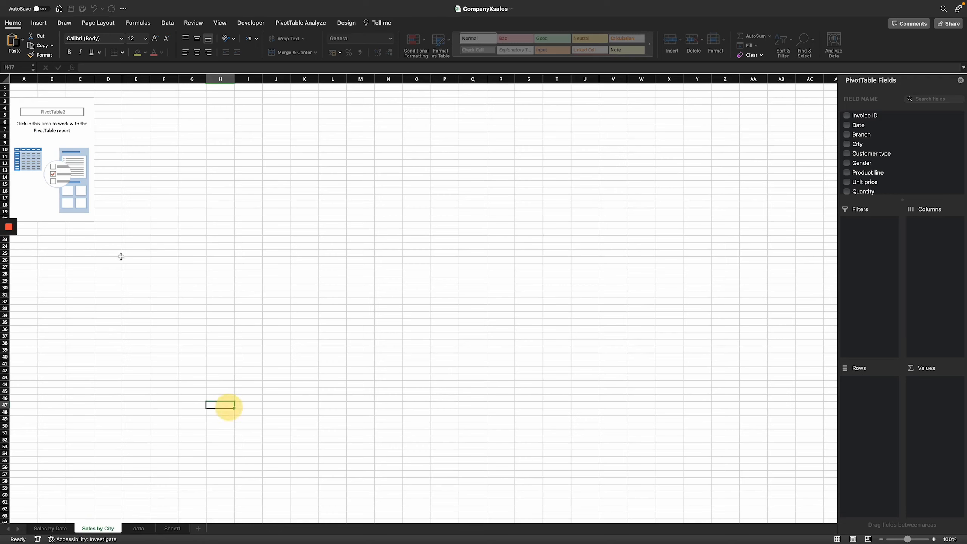
# Build the pivot table on the Sales by City sheet with City as rows and Sum of Sales as values
pyautogui.click(80, 197)
pyautogui.moveTo(908, 540); pyautogui.dragTo(913, 540)
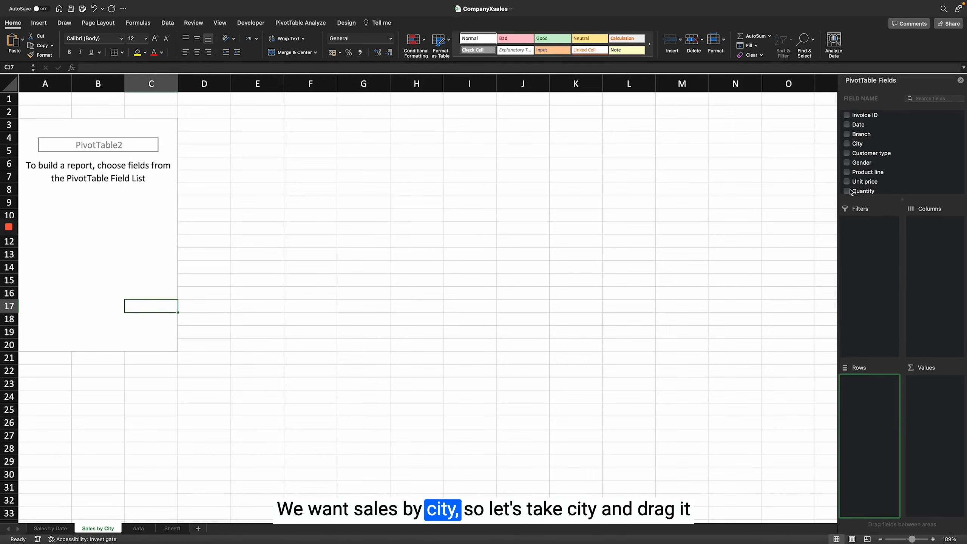
pyautogui.moveTo(858, 144); pyautogui.dragTo(872, 388)
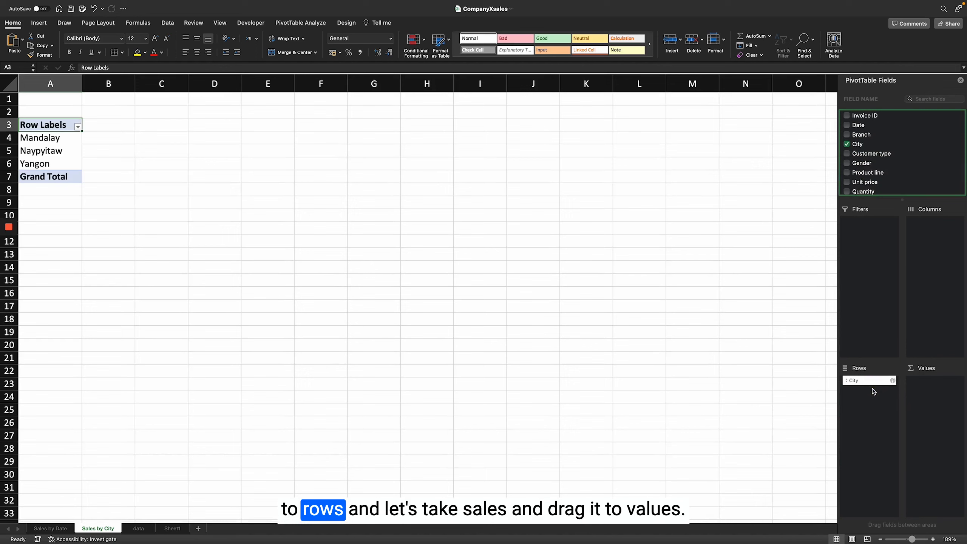
pyautogui.scroll(-3, 903, 157)
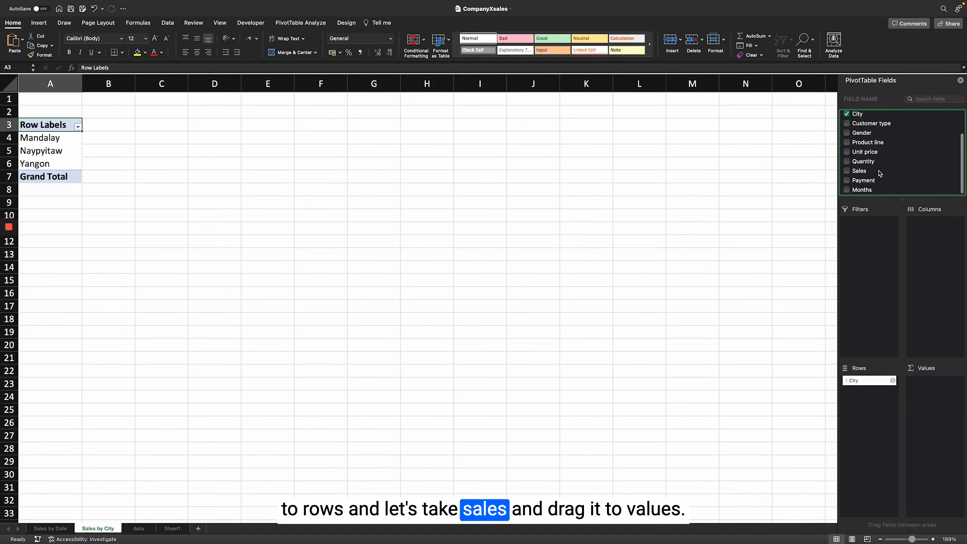
pyautogui.moveTo(863, 173); pyautogui.dragTo(922, 397)
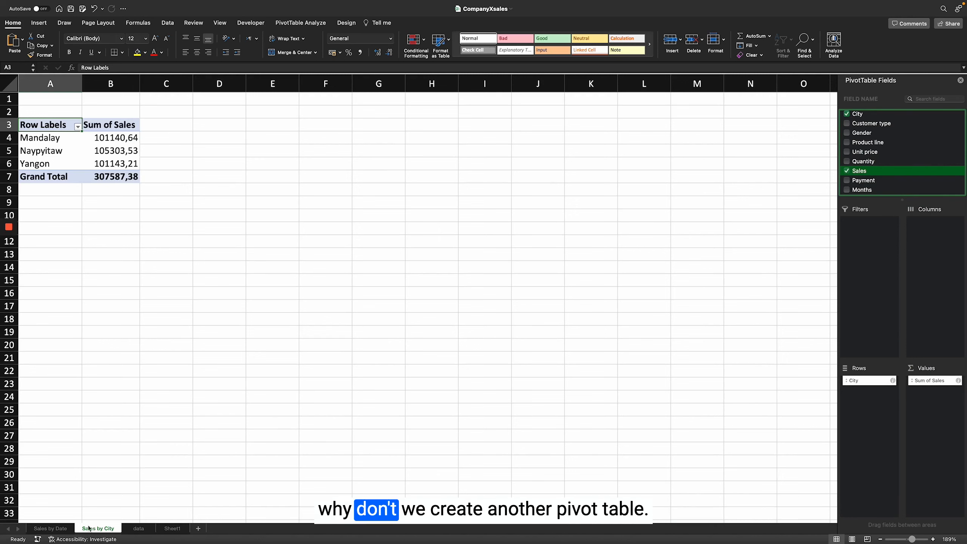
# Create a copy of the Sales by City worksheet in the same workbook, placed before Sales by Date
pyautogui.rightClick(108, 534)
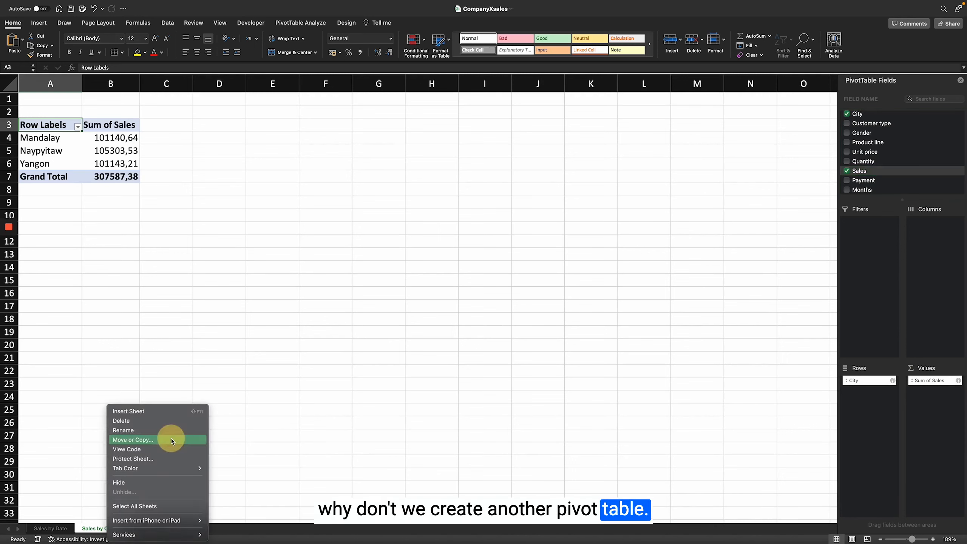
pyautogui.click(72, 530)
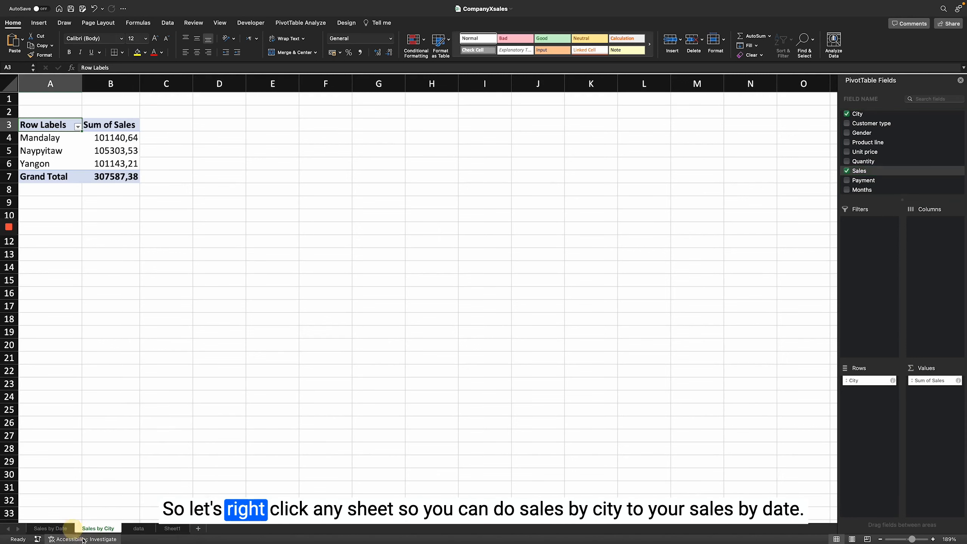
pyautogui.rightClick(106, 533)
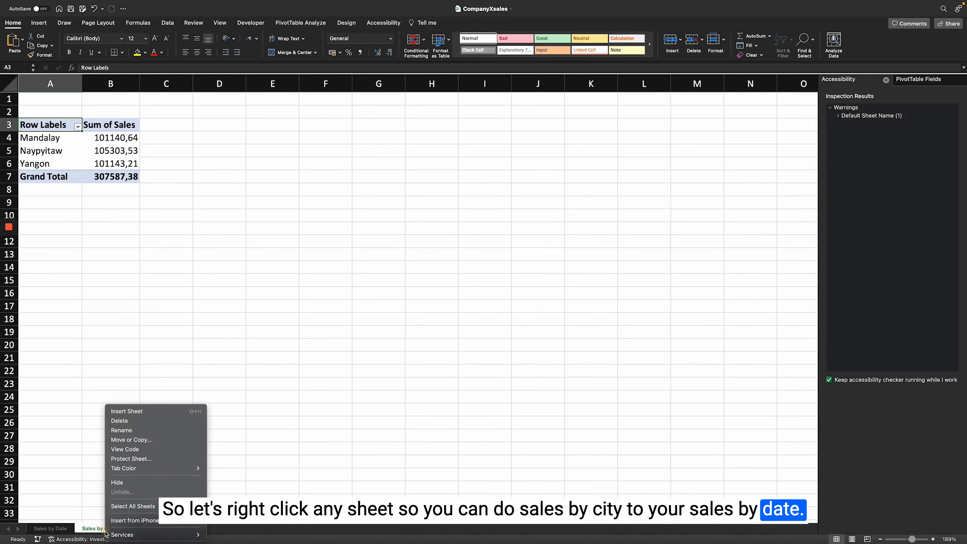
pyautogui.click(157, 441)
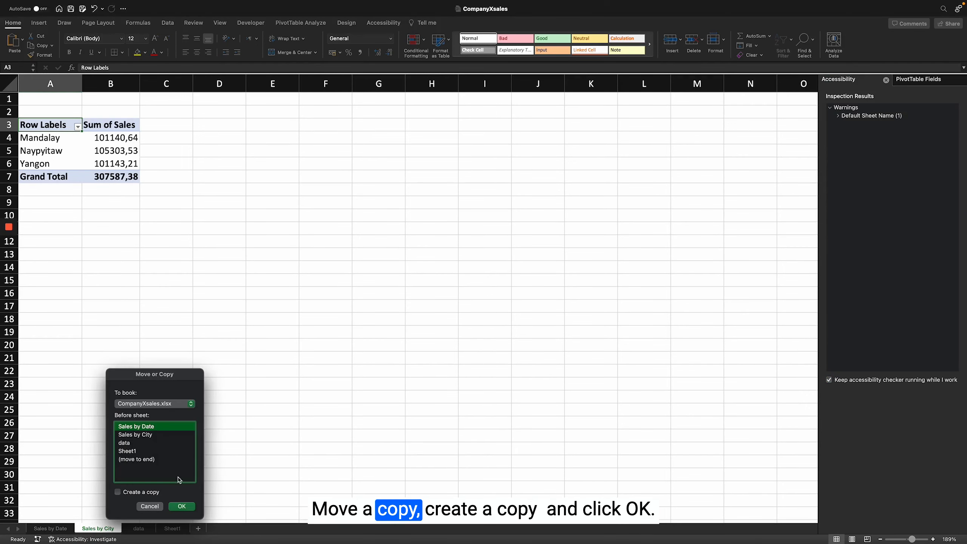
pyautogui.click(179, 507)
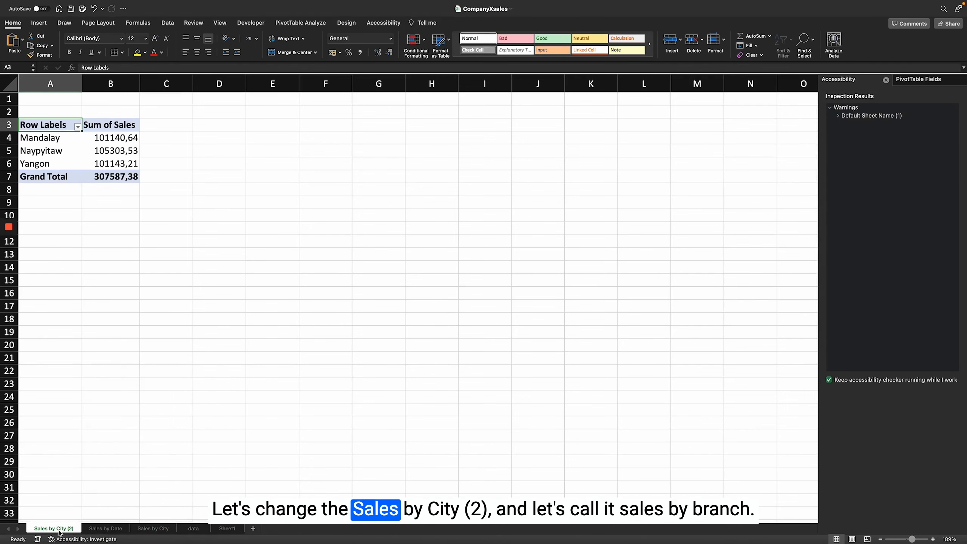
# Rename the copied worksheet Sales by City (2) as Sales by Branch
pyautogui.doubleClick(57, 530)
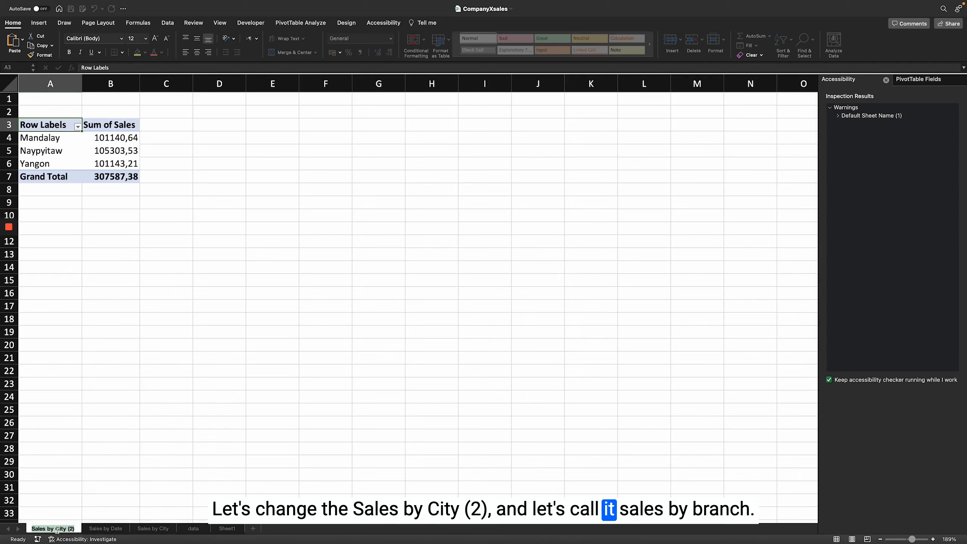
pyautogui.write('Sales by Branch')
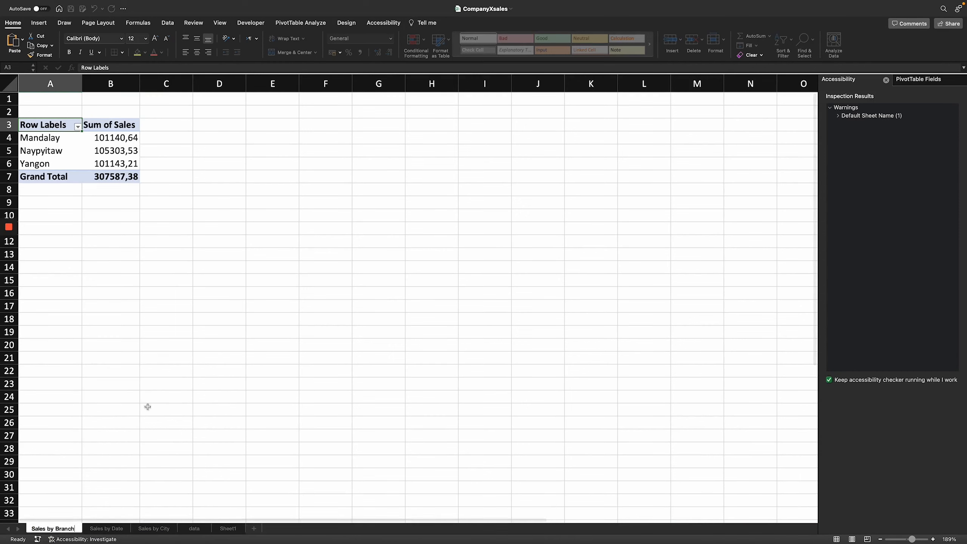
pyautogui.click(166, 331)
# Close the Accessibility pane and show the field list for the pivot table on the Sales by Branch sheet
pyautogui.click(101, 165)
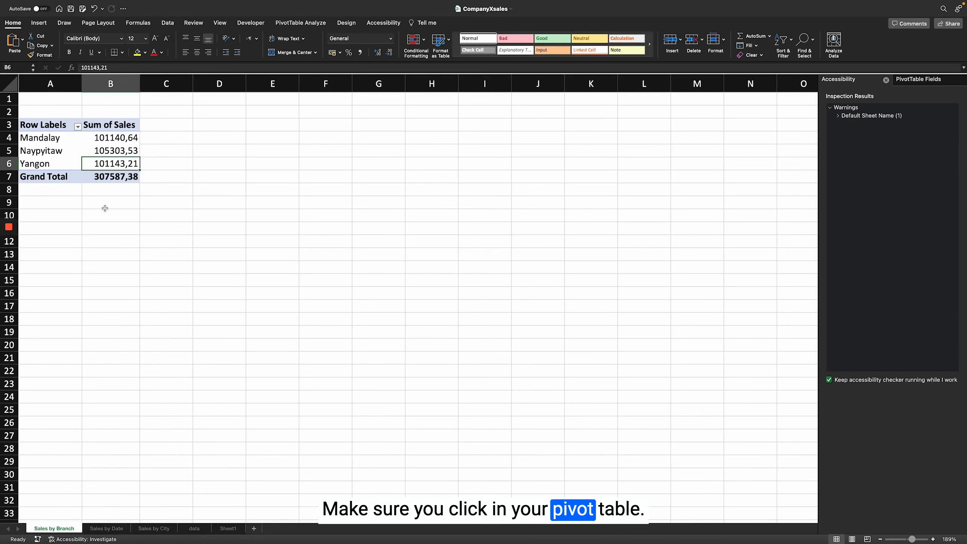
pyautogui.scroll(-1, 381, 210)
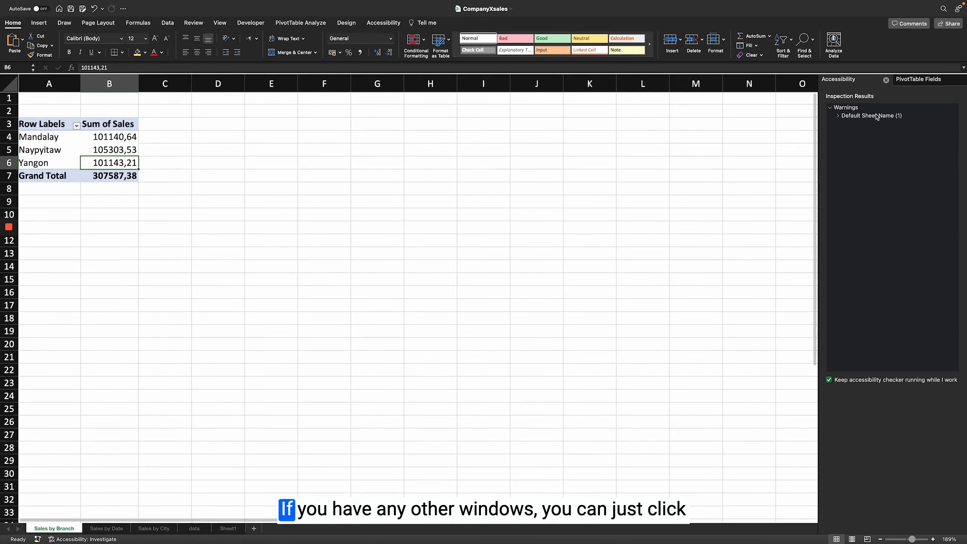
pyautogui.click(886, 80)
pyautogui.click(870, 80)
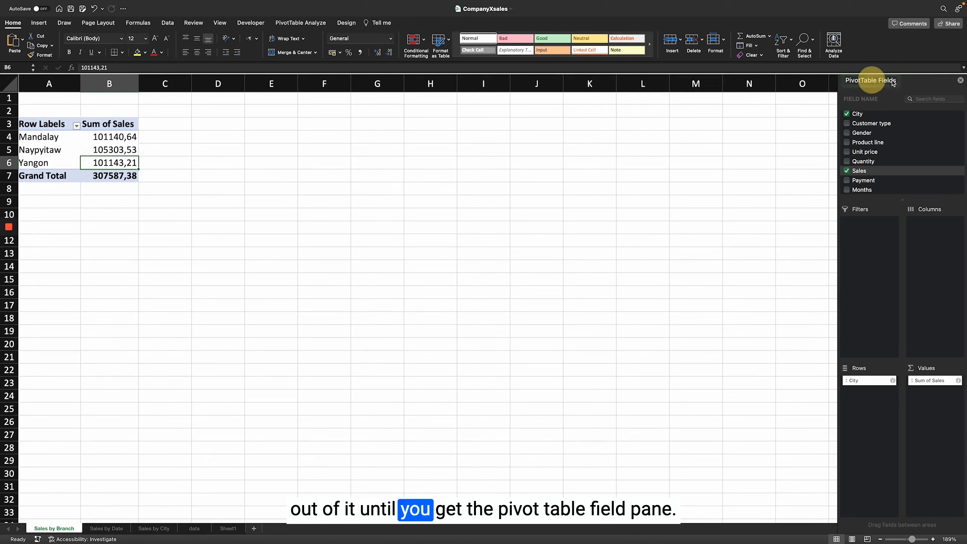
pyautogui.click(910, 79)
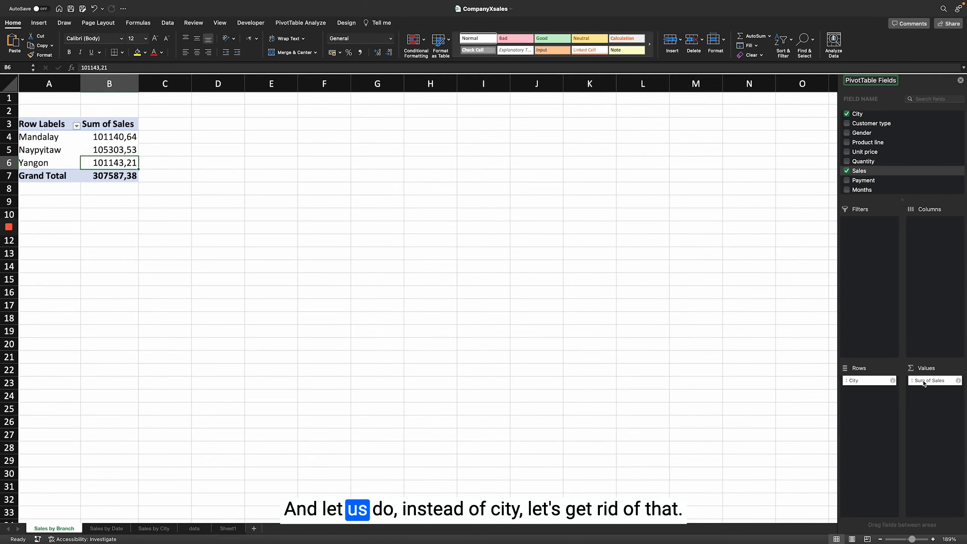
# Replace City with Branch in the rows of the pivot table on the Sales by Branch sheet
pyautogui.moveTo(893, 380); pyautogui.dragTo(699, 272)
pyautogui.scroll(2, 888, 161)
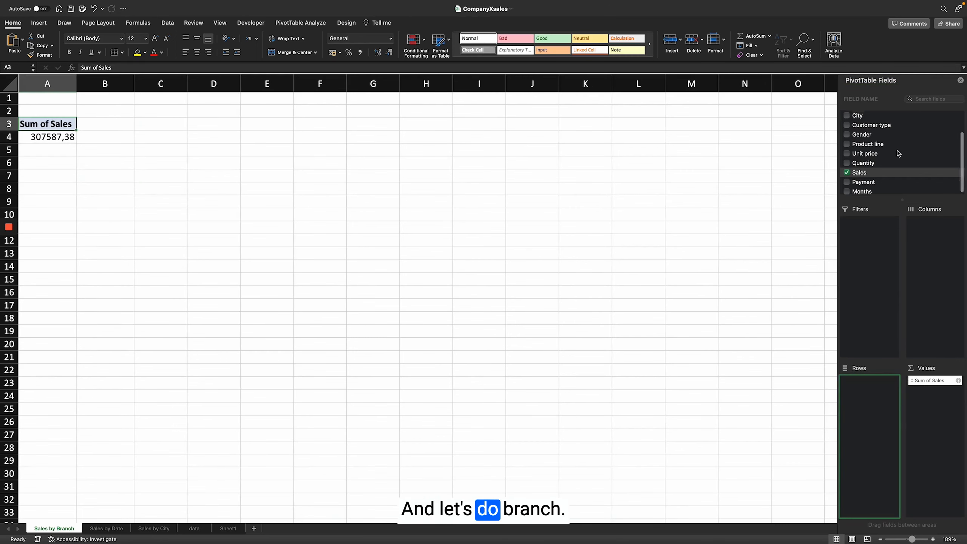
pyautogui.moveTo(862, 135); pyautogui.dragTo(866, 406)
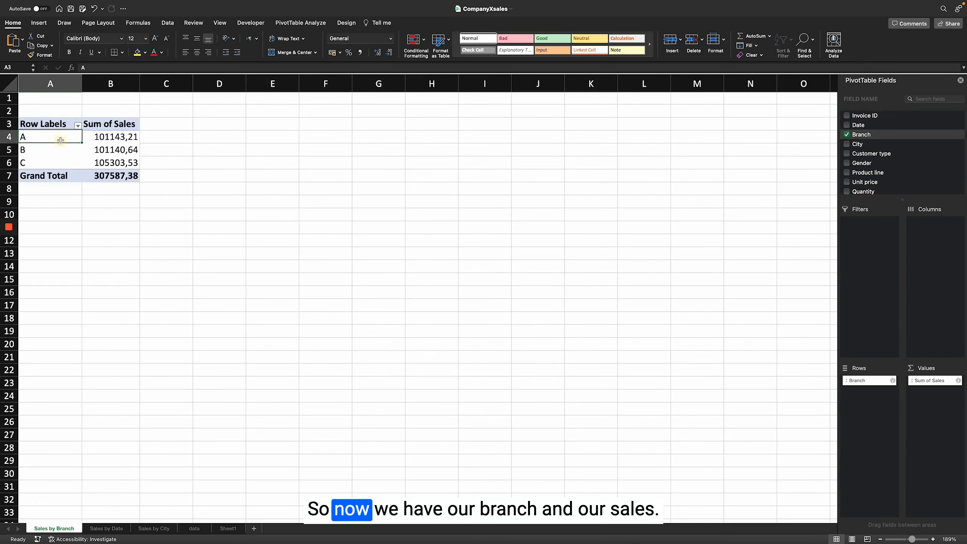
pyautogui.click(105, 141)
pyautogui.click(114, 151)
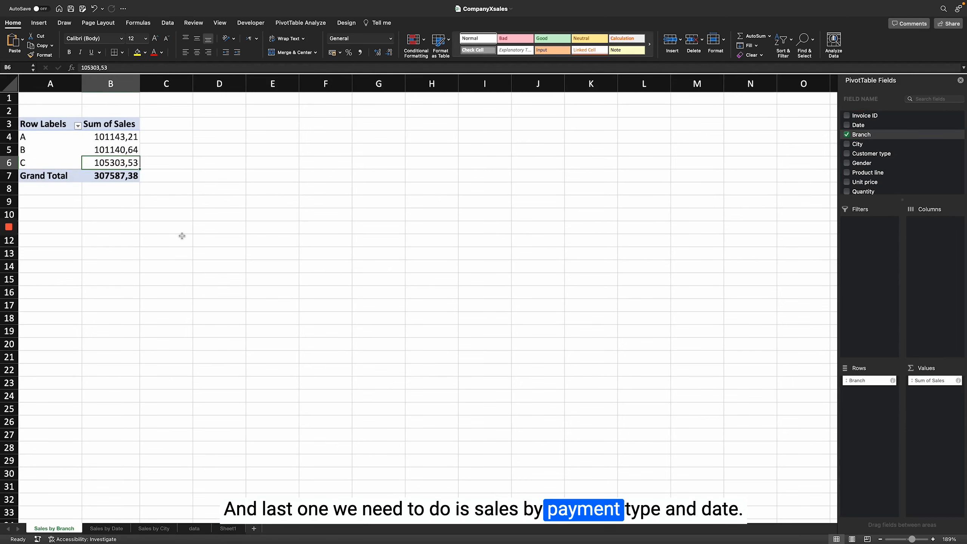
# Create a copy of the Sales by Branch worksheet, placed before the original in the same workbook
pyautogui.rightClick(66, 532)
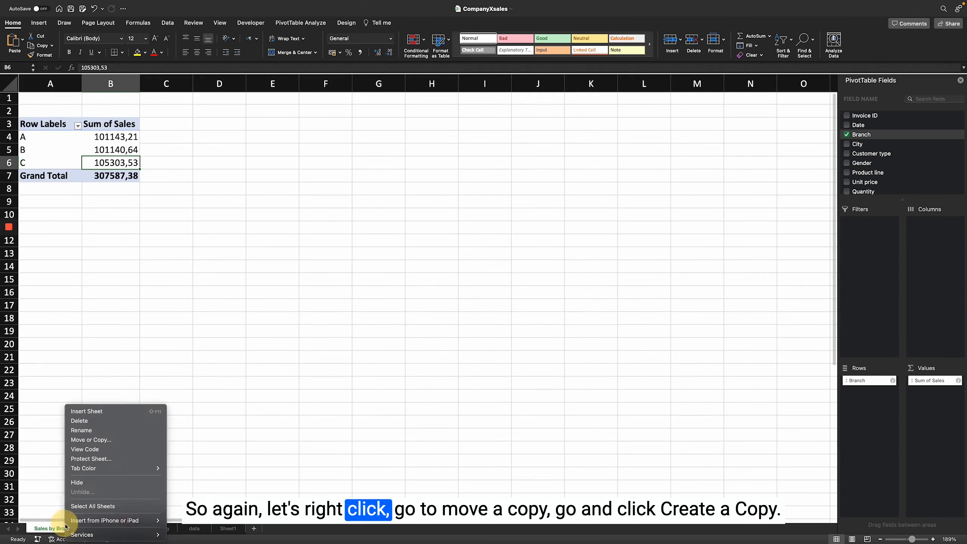
pyautogui.click(111, 441)
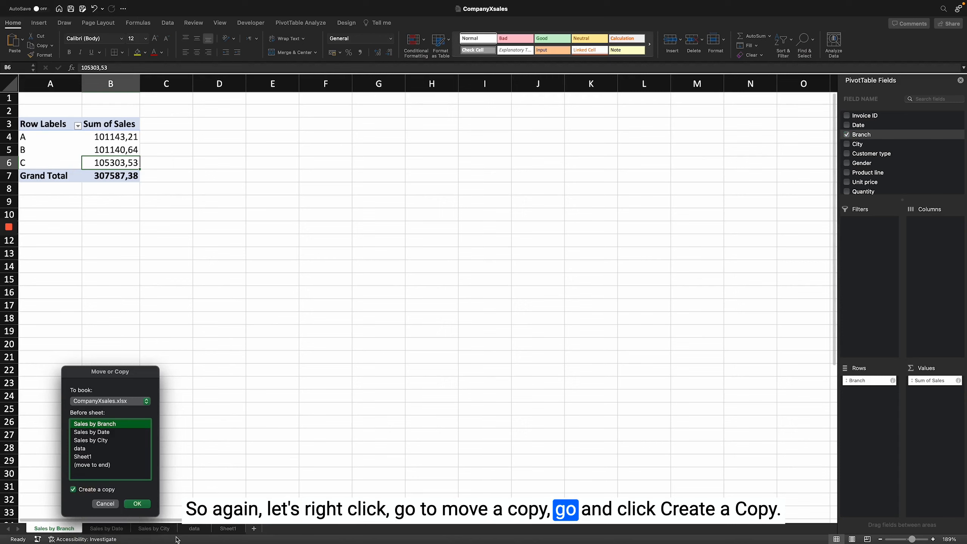
pyautogui.click(139, 504)
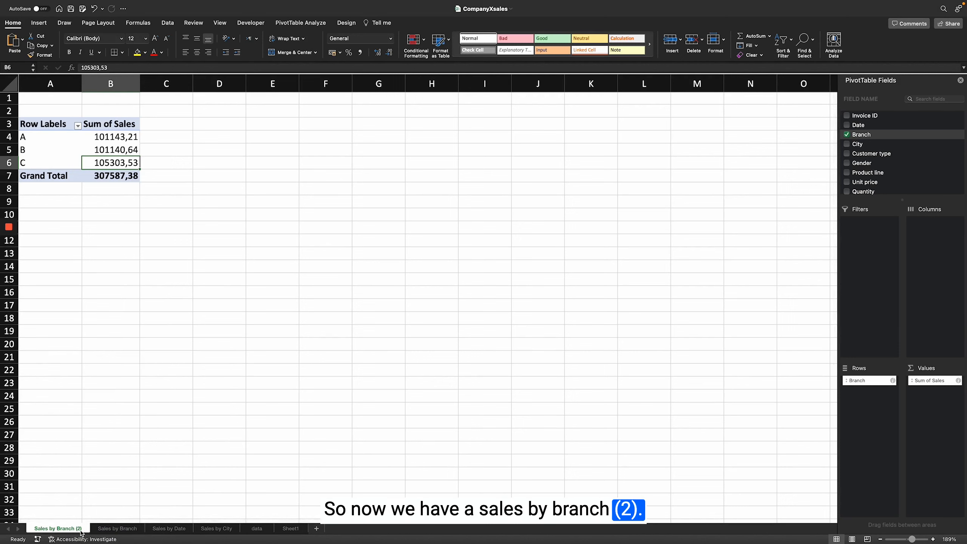
# Rename the copied worksheet Sales by Branch (2) as Sales by Payment and Date
pyautogui.doubleClick(81, 531)
pyautogui.press('BackSpace')
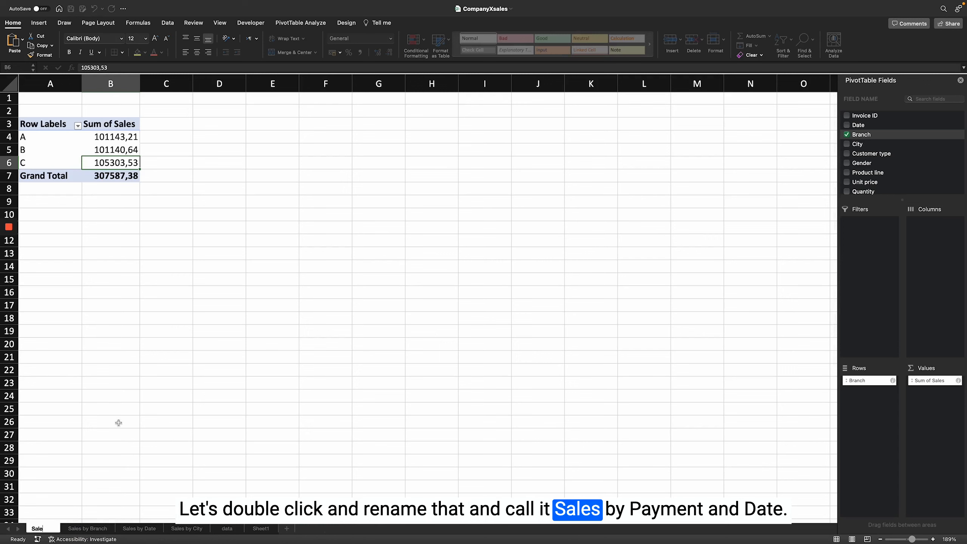
pyautogui.write('Sales by Payment')
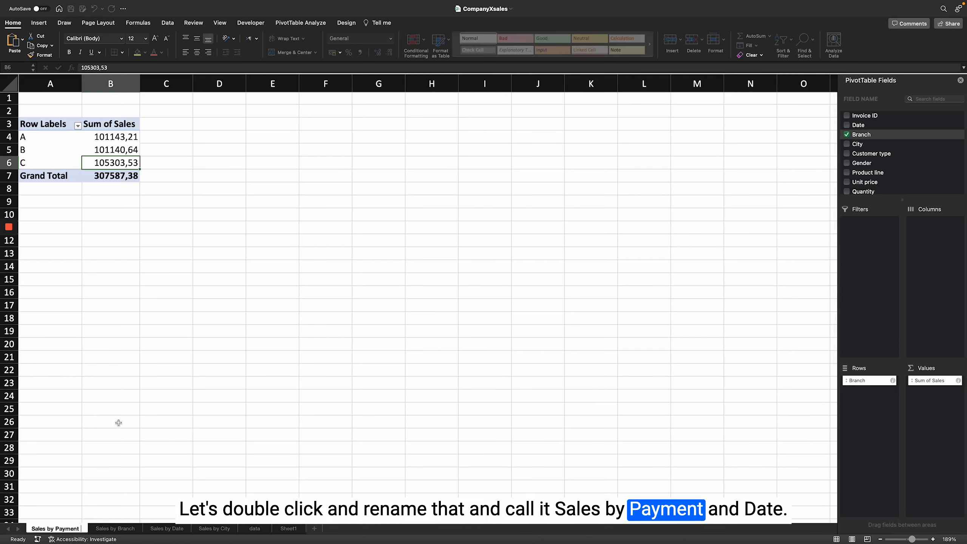
pyautogui.write(' and Date')
pyautogui.click(50, 150)
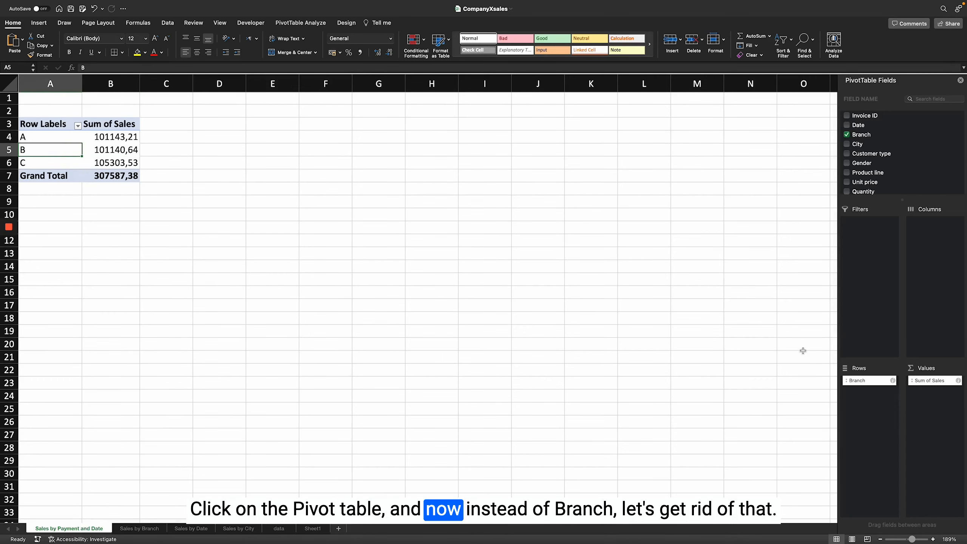
# Replace Branch with Date in the rows of the pivot table on the Sales by Payment and Date sheet
pyautogui.moveTo(855, 381); pyautogui.dragTo(711, 270)
pyautogui.scroll(-2, 919, 165)
pyautogui.scroll(2, 920, 165)
pyautogui.moveTo(872, 125); pyautogui.dragTo(878, 405)
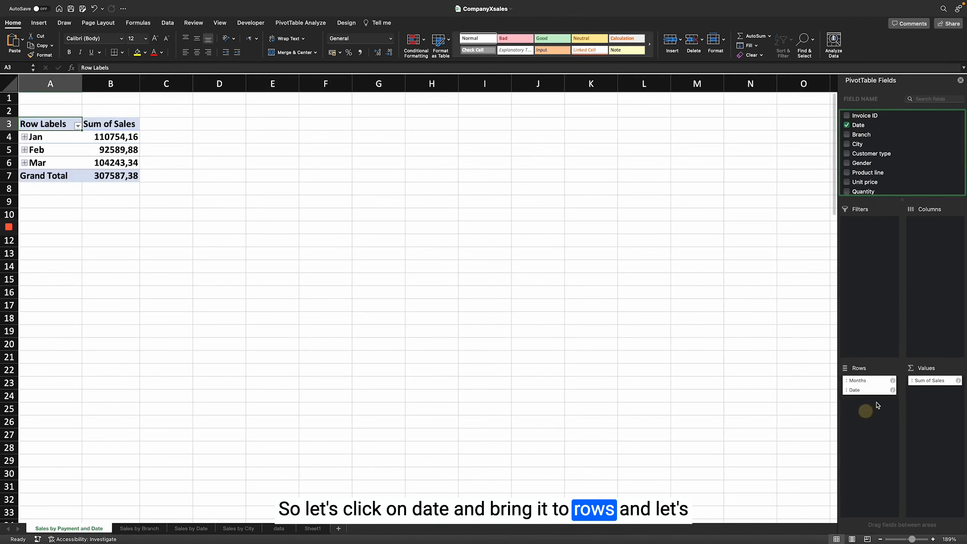
# Add Payment to the pivot table's columns to split the monthly sales by payment type
pyautogui.scroll(-3, 876, 160)
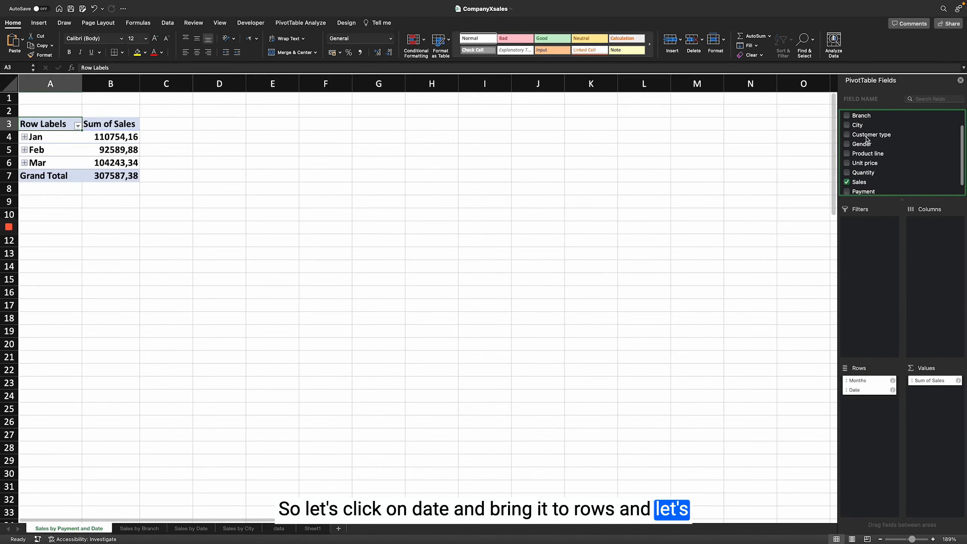
pyautogui.moveTo(862, 183); pyautogui.dragTo(925, 225)
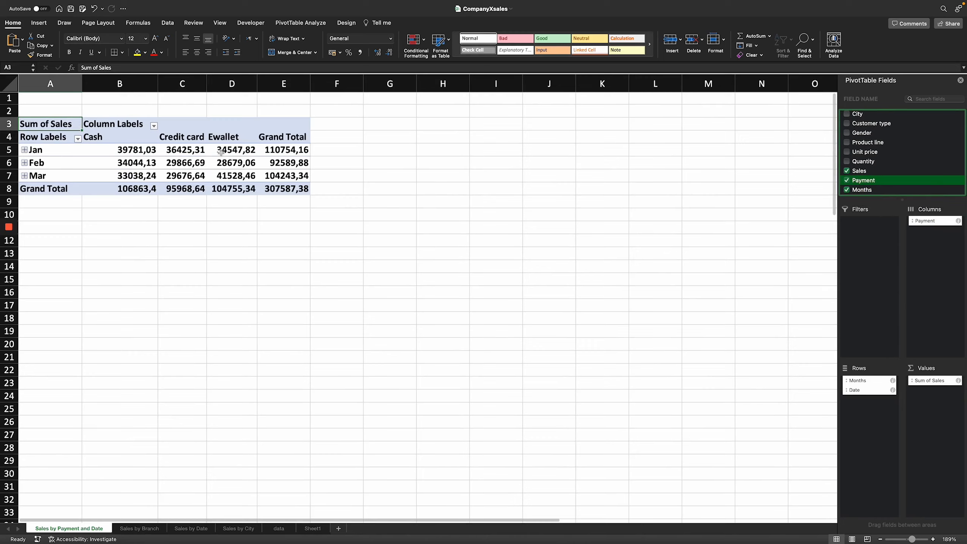
pyautogui.click(49, 151)
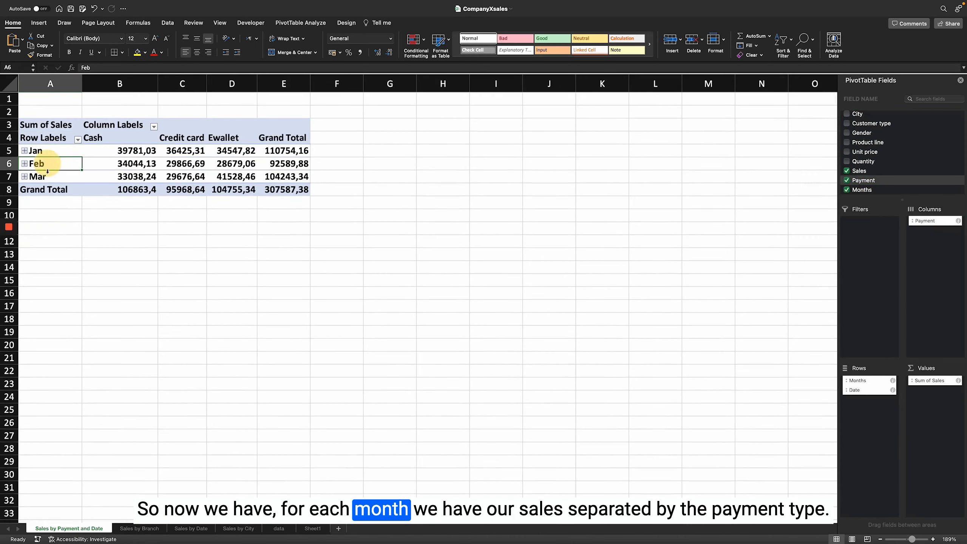
# Review the January sales for cash, credit card and Ewallet in the payment pivot table
pyautogui.moveTo(47, 171); pyautogui.dragTo(49, 174)
pyautogui.click(134, 152)
pyautogui.click(172, 150)
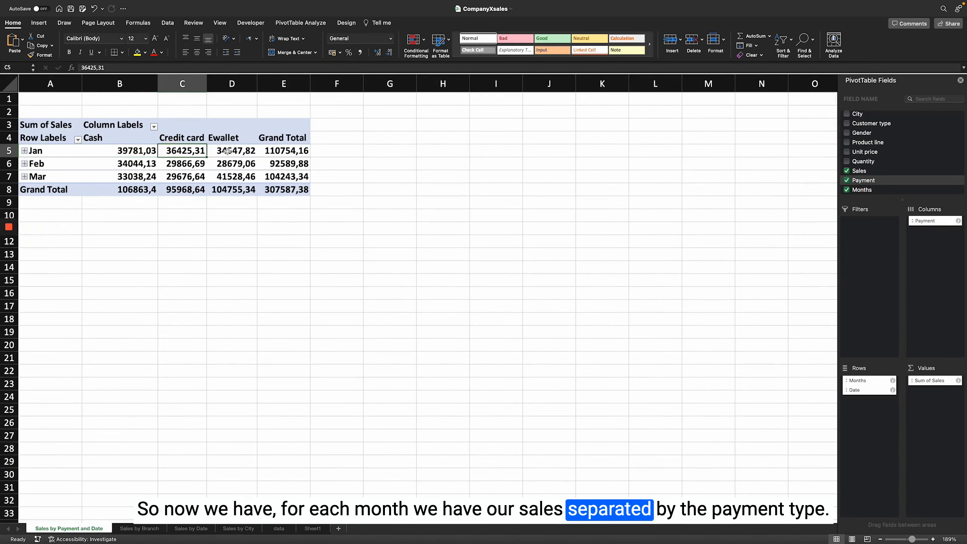
pyautogui.click(228, 150)
pyautogui.click(129, 151)
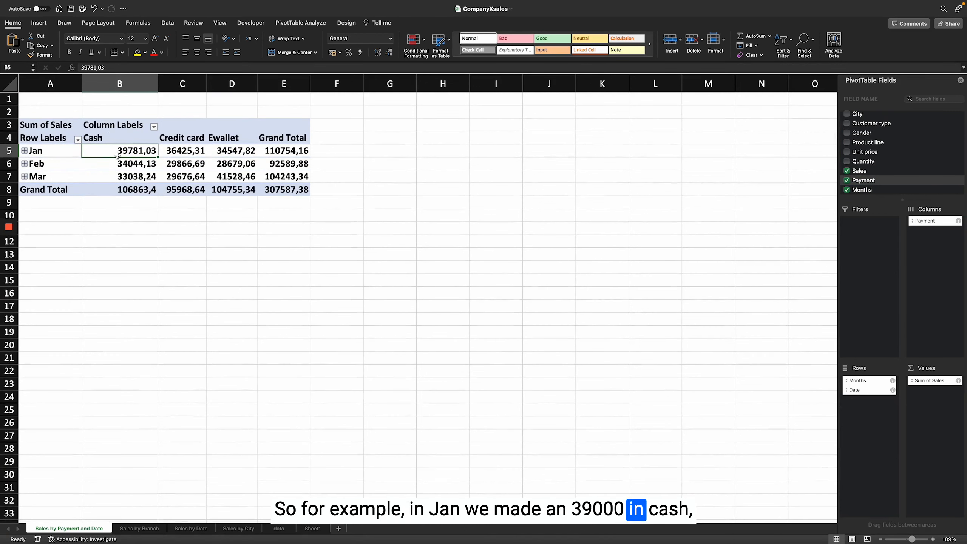
pyautogui.click(178, 153)
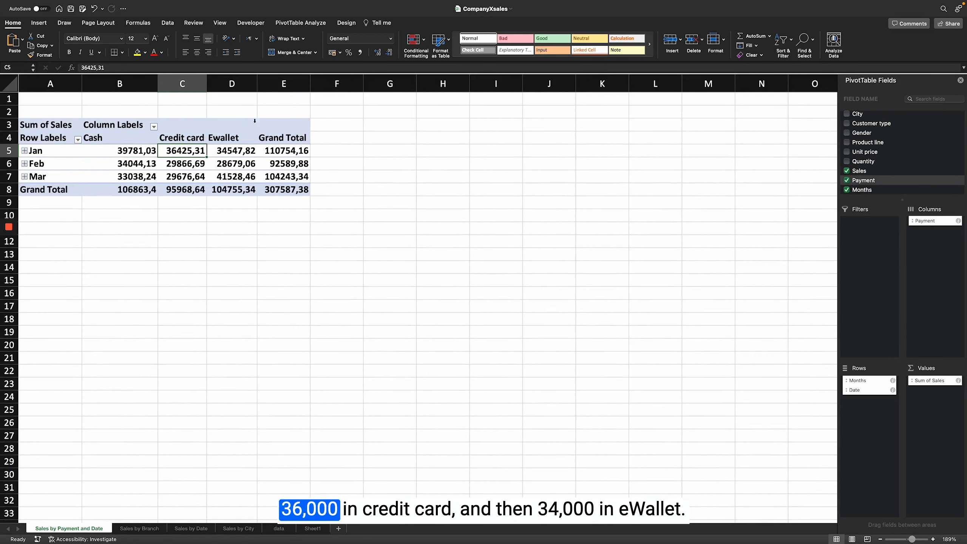
pyautogui.click(238, 150)
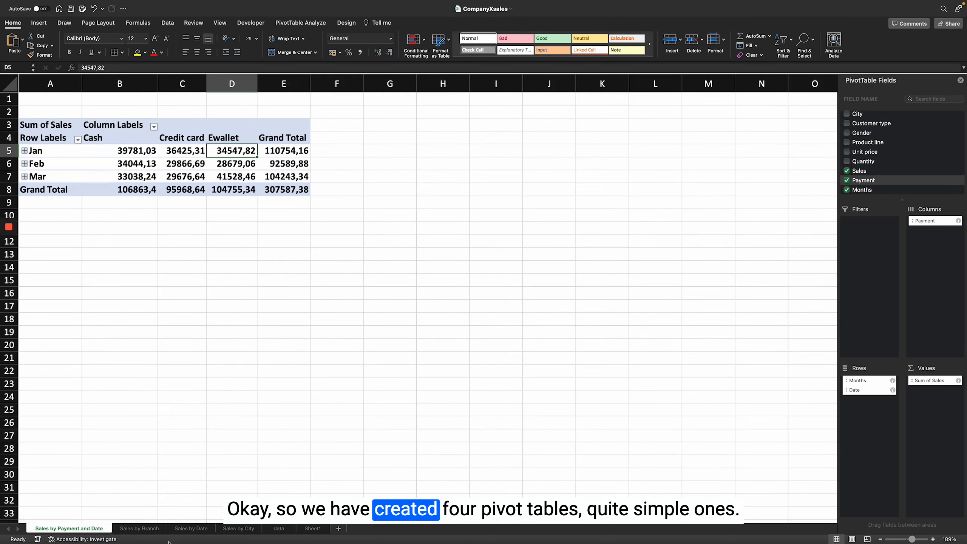
# Look through the Sales by Branch, Sales by Date, Sales by City and Sales by Payment and Date worksheets to review their pivot tables
pyautogui.click(139, 528)
pyautogui.click(178, 530)
pyautogui.click(234, 530)
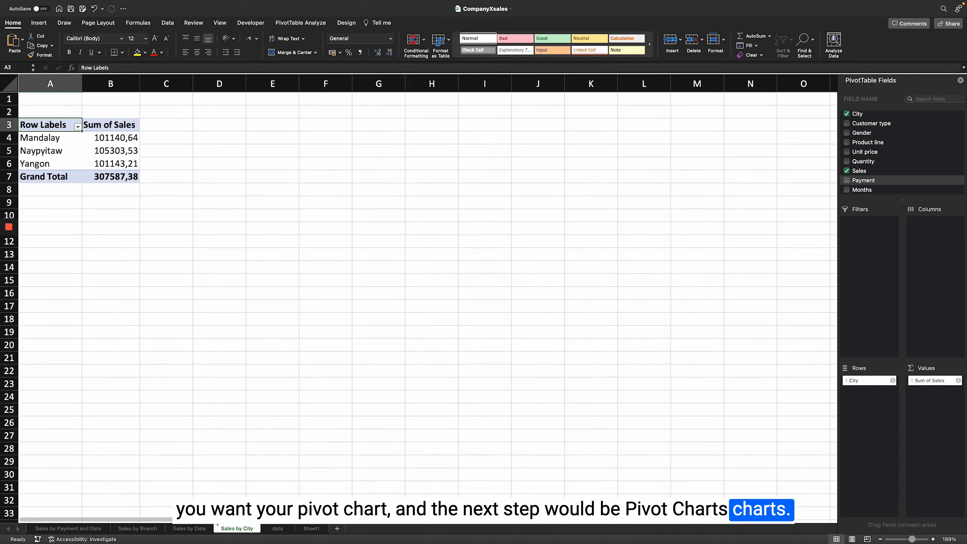
pyautogui.click(135, 529)
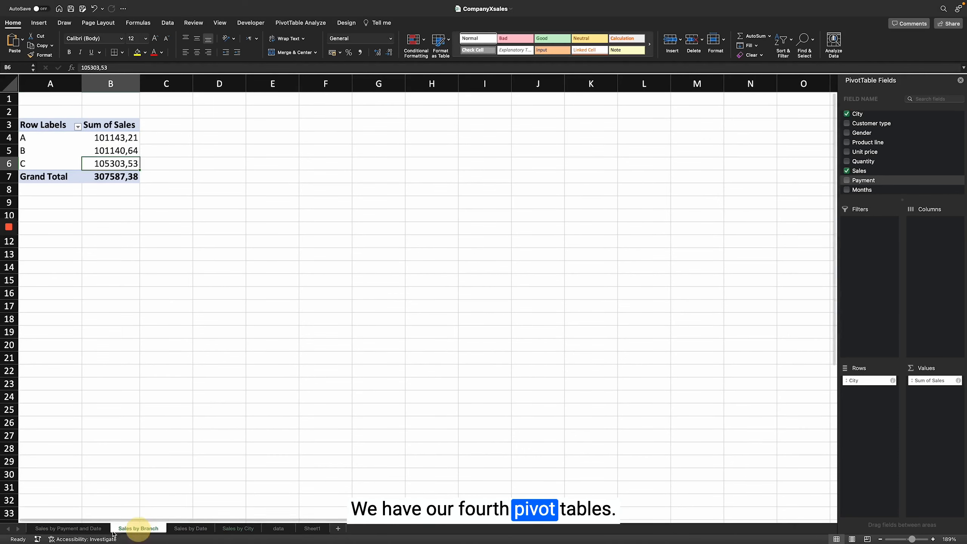
pyautogui.click(93, 530)
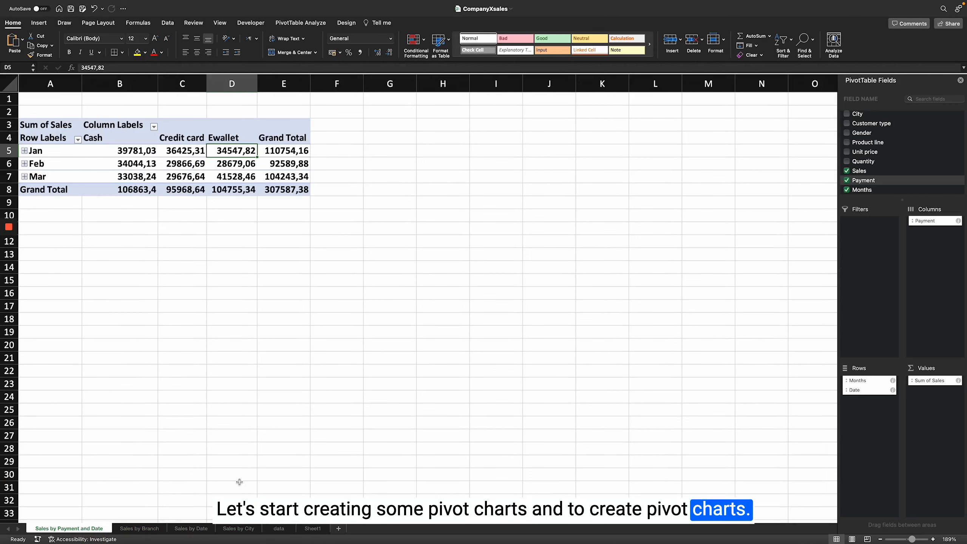
pyautogui.press('Left')
pyautogui.press('Down')
pyautogui.press('Down')
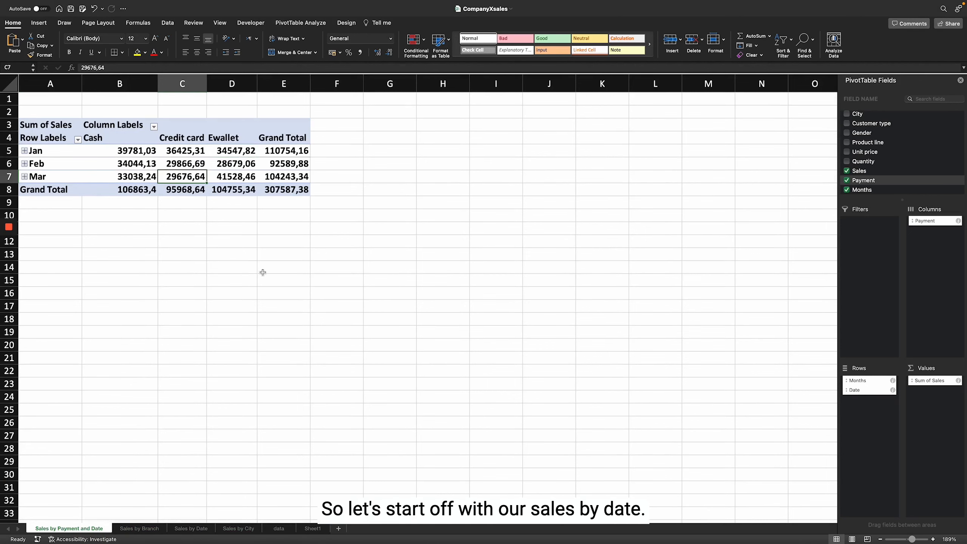
# Insert a PivotChart based on the monthly sales pivot table on the Sales by Date sheet
pyautogui.click(193, 529)
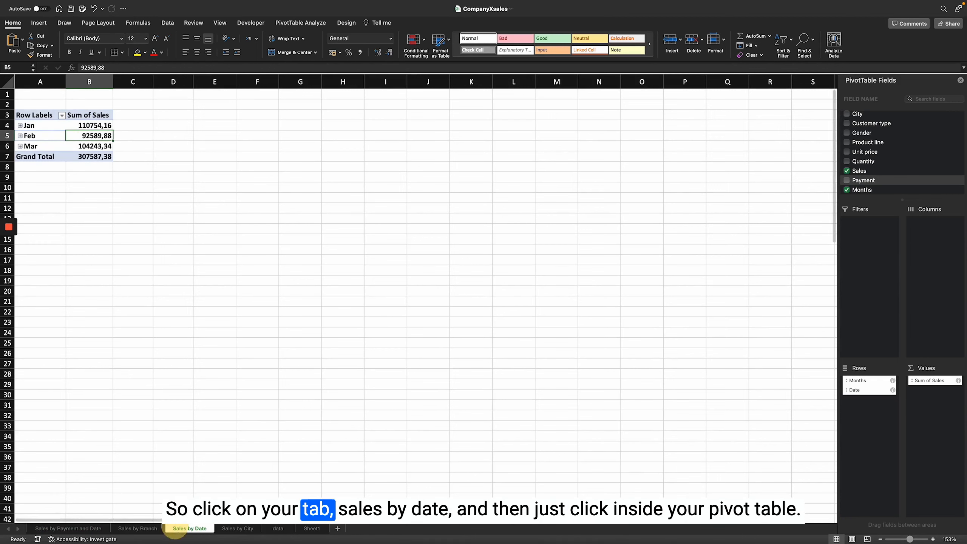
pyautogui.click(51, 128)
pyautogui.click(82, 130)
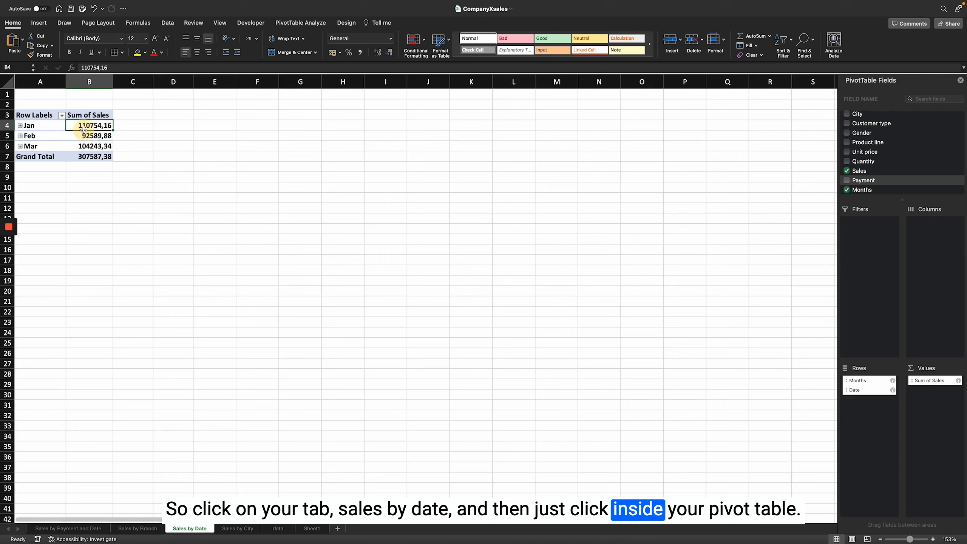
pyautogui.click(301, 23)
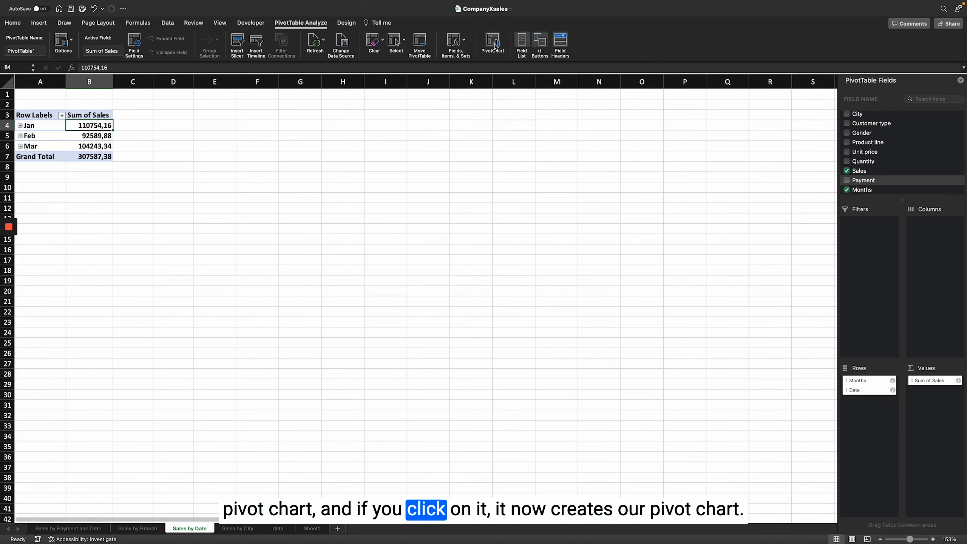
pyautogui.click(494, 44)
# Move the PivotChart beside the pivot table and enlarge it to span about columns F to K and rows 6 to 20
pyautogui.moveTo(478, 244); pyautogui.dragTo(374, 111)
pyautogui.moveTo(442, 247); pyautogui.dragTo(503, 302)
pyautogui.moveTo(270, 165)
pyautogui.mouseDown()
pyautogui.moveTo(318, 153)
pyautogui.moveTo(285, 160)
pyautogui.mouseUp()
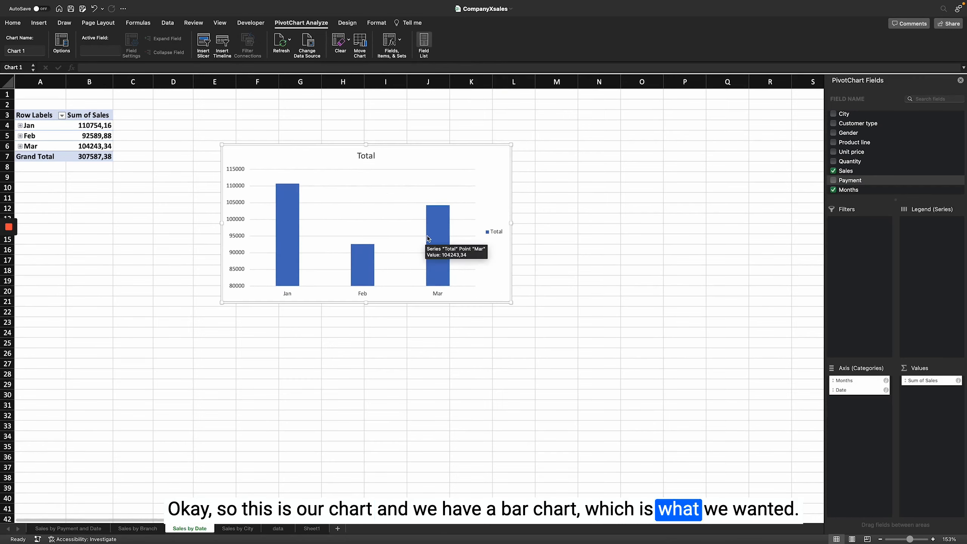
pyautogui.click(285, 226)
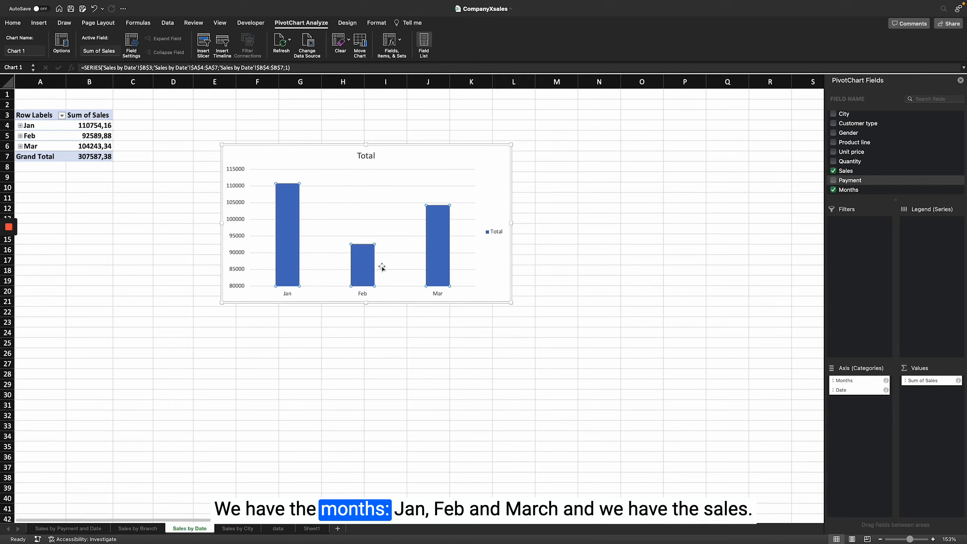
# Change the monthly sales chart's colors to the colorful palette that starts with green
pyautogui.click(263, 154)
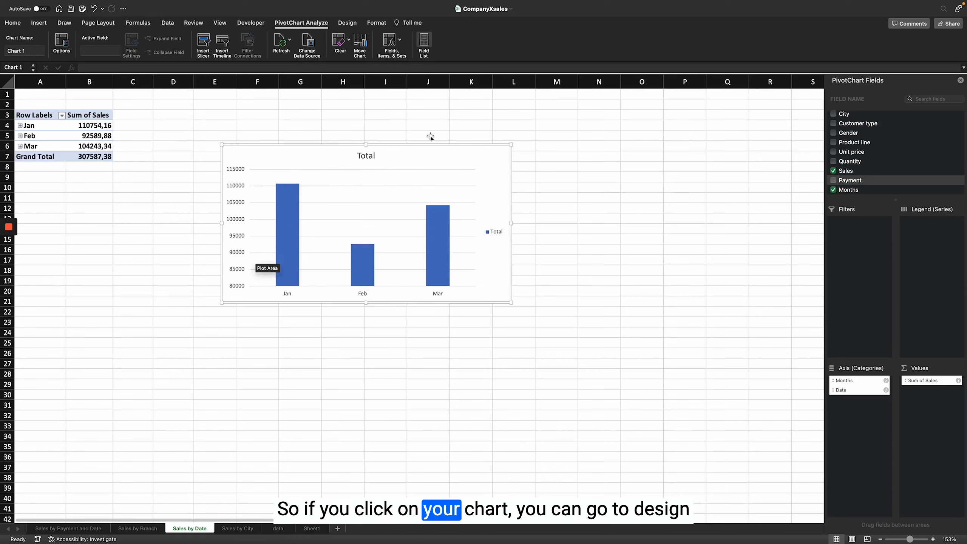
pyautogui.click(347, 23)
pyautogui.click(68, 39)
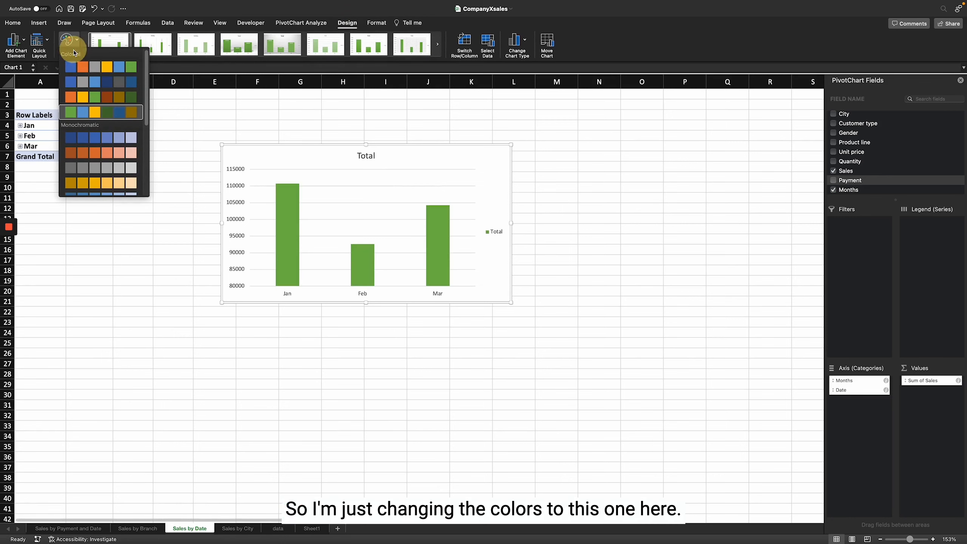
pyautogui.click(107, 117)
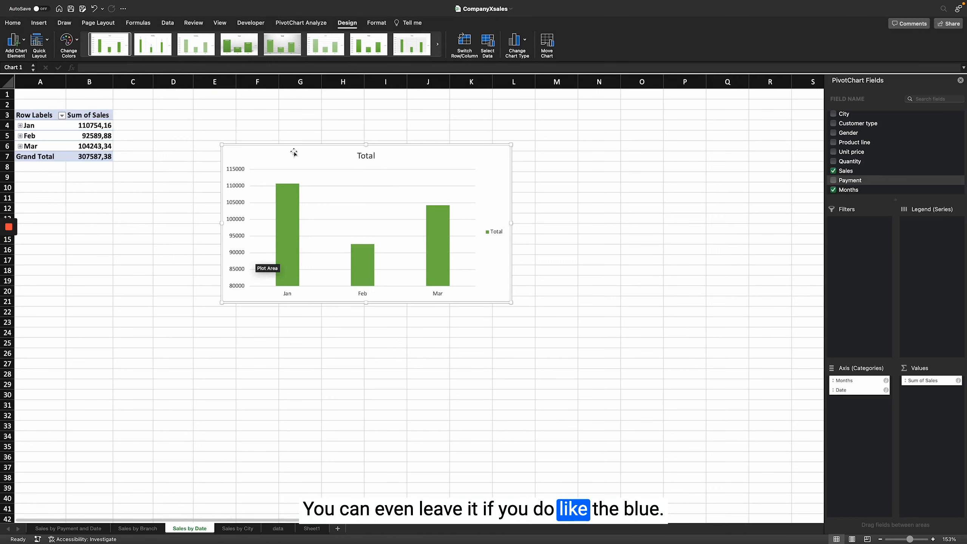
# Try several chart styles on the monthly sales chart and apply the third one, with light green striped bars
pyautogui.click(163, 50)
pyautogui.click(200, 45)
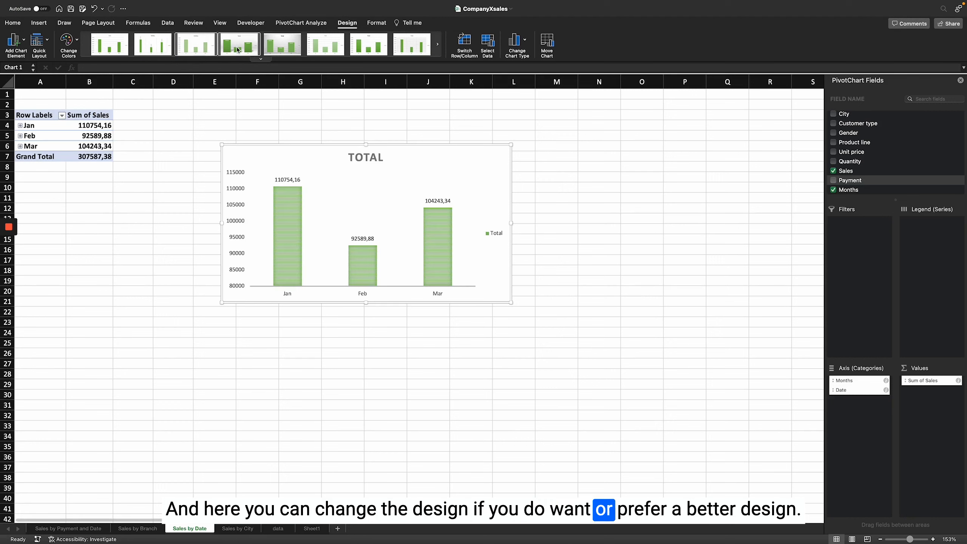
pyautogui.click(237, 50)
pyautogui.click(282, 45)
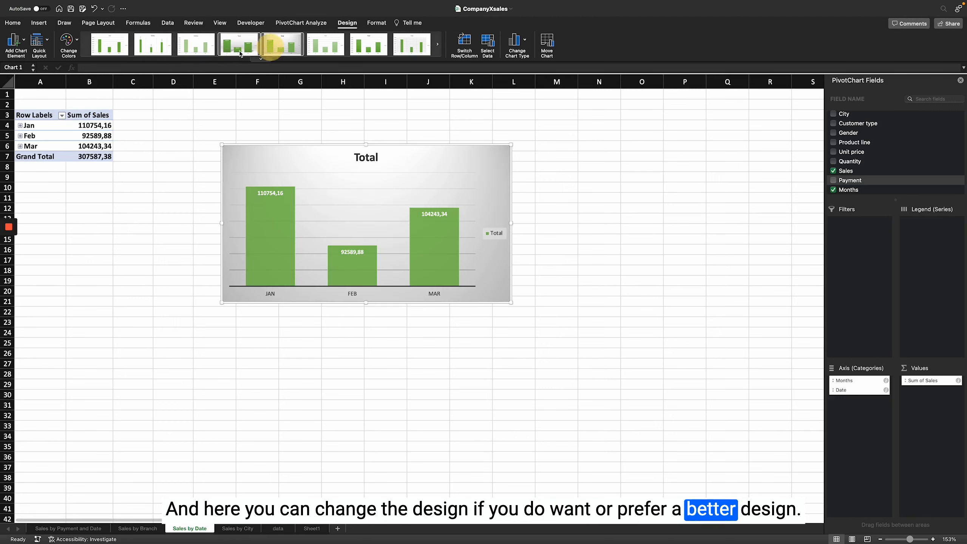
pyautogui.click(201, 50)
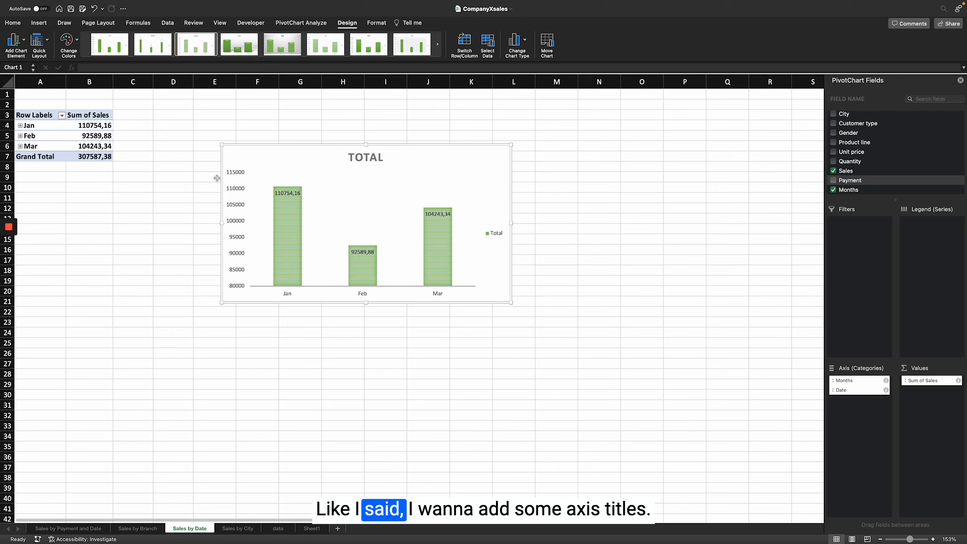
# Set the label position of the chart's data labels to Outside End
pyautogui.click(368, 159)
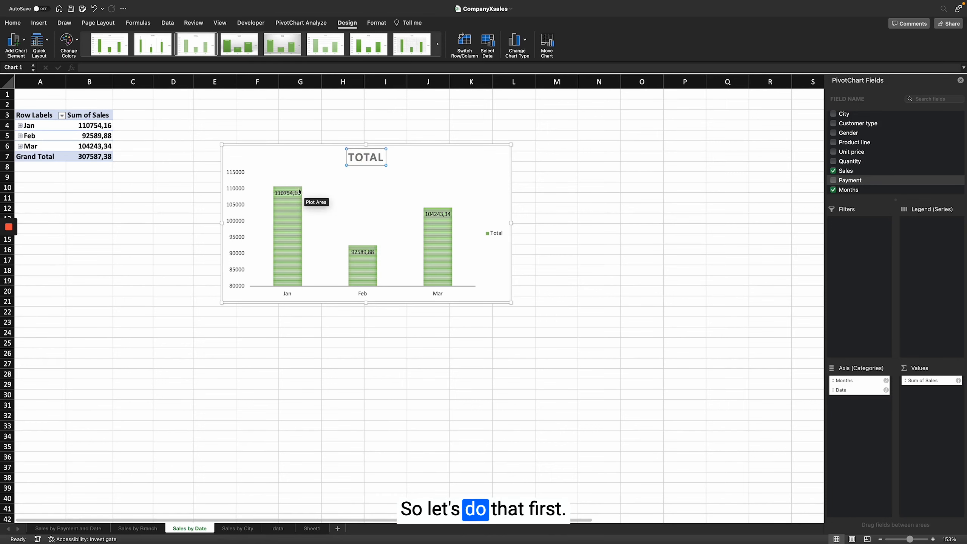
pyautogui.click(287, 197)
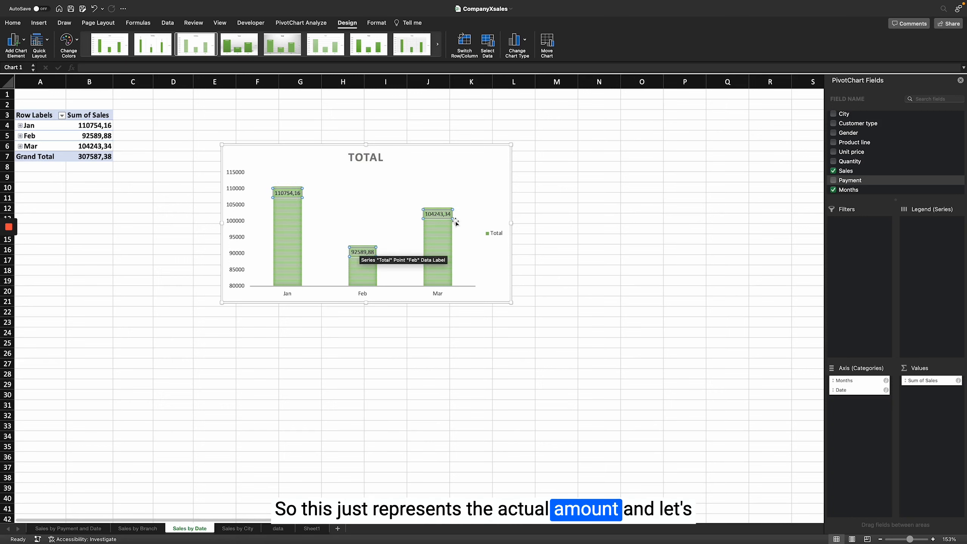
pyautogui.rightClick(441, 214)
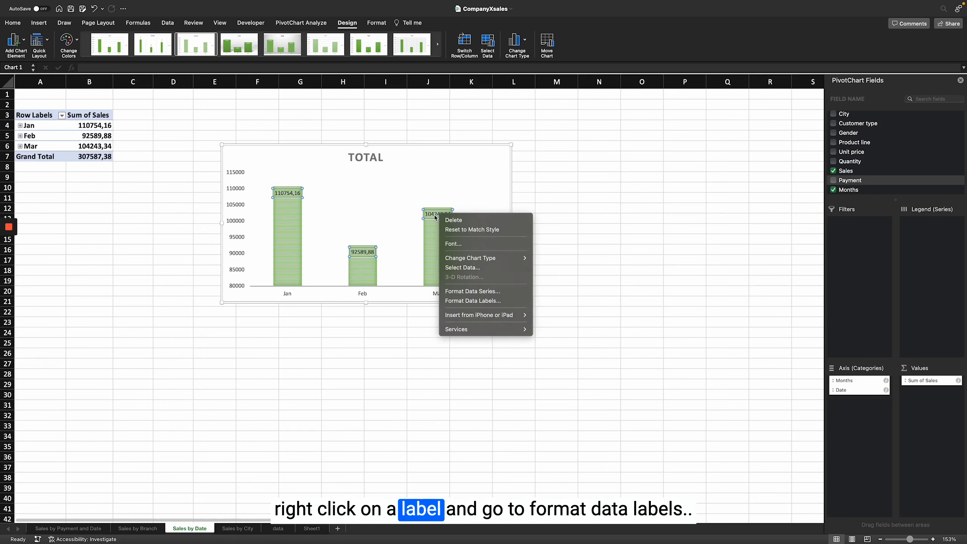
pyautogui.click(478, 302)
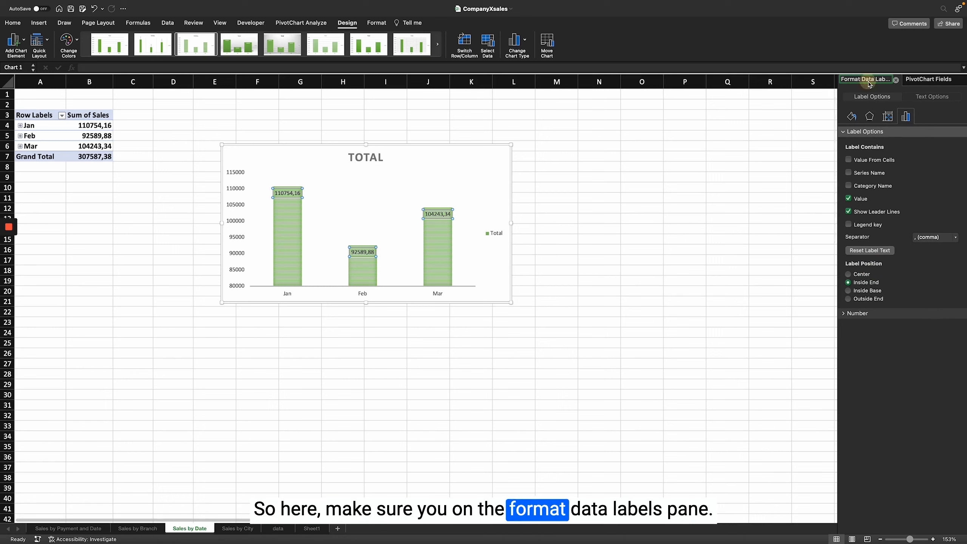
pyautogui.click(887, 101)
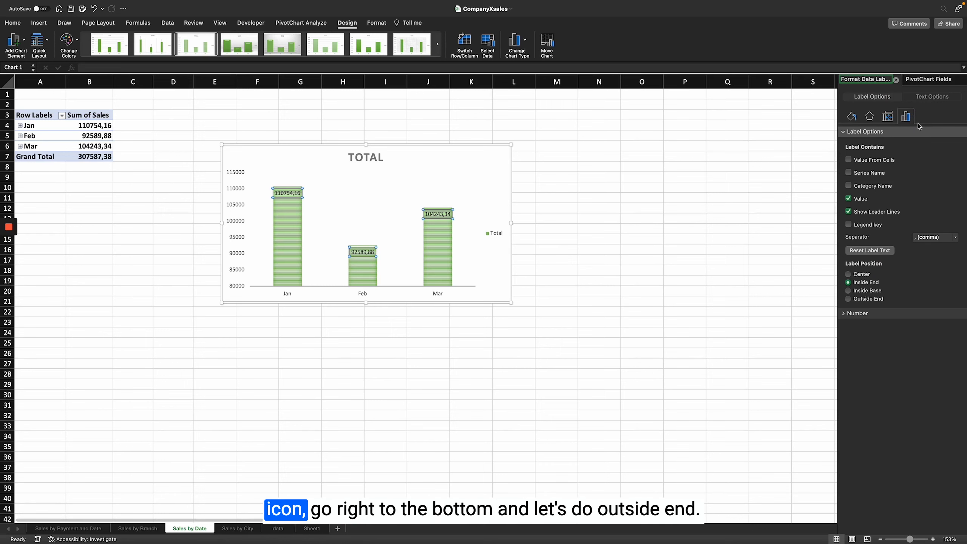
pyautogui.click(905, 269)
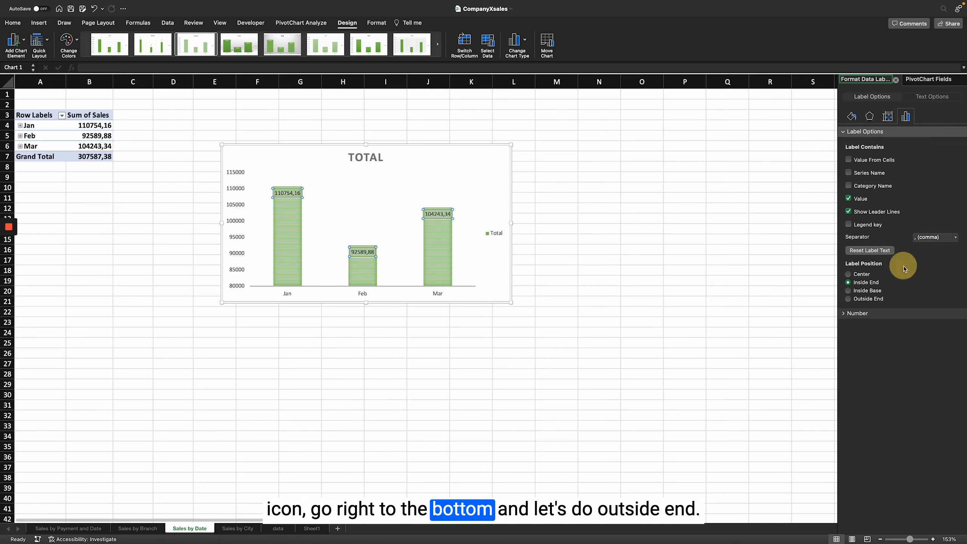
pyautogui.click(849, 299)
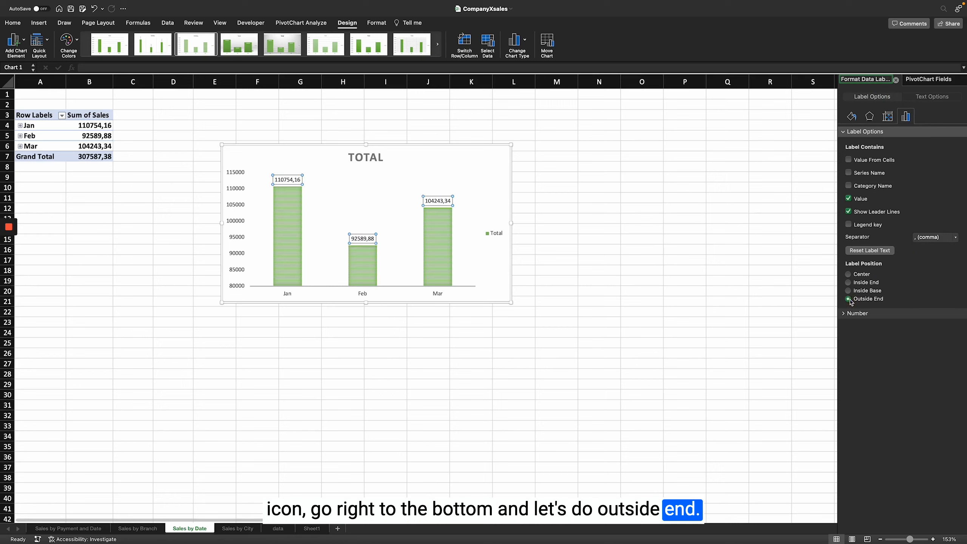
# Add a primary horizontal axis title to the monthly sales chart and name it Date (Month)
pyautogui.click(447, 150)
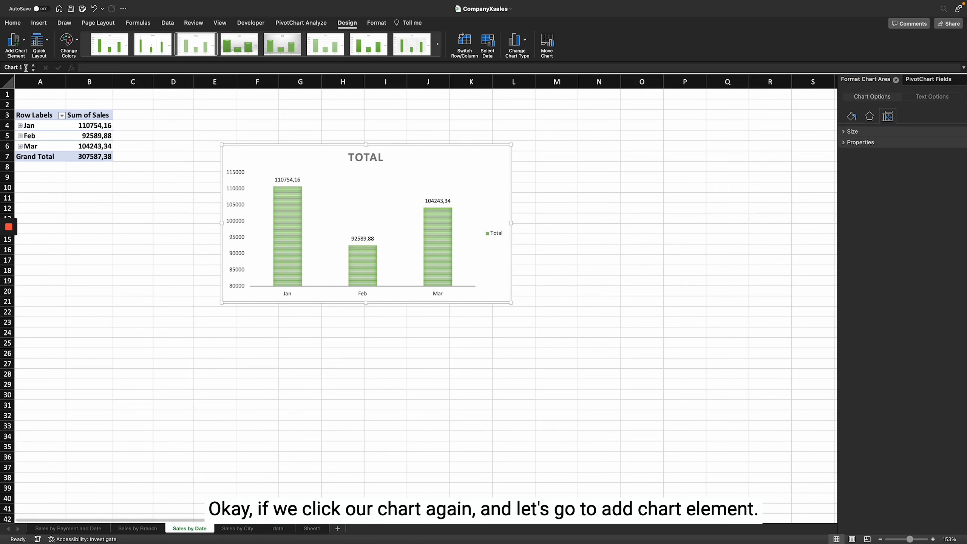
pyautogui.click(16, 49)
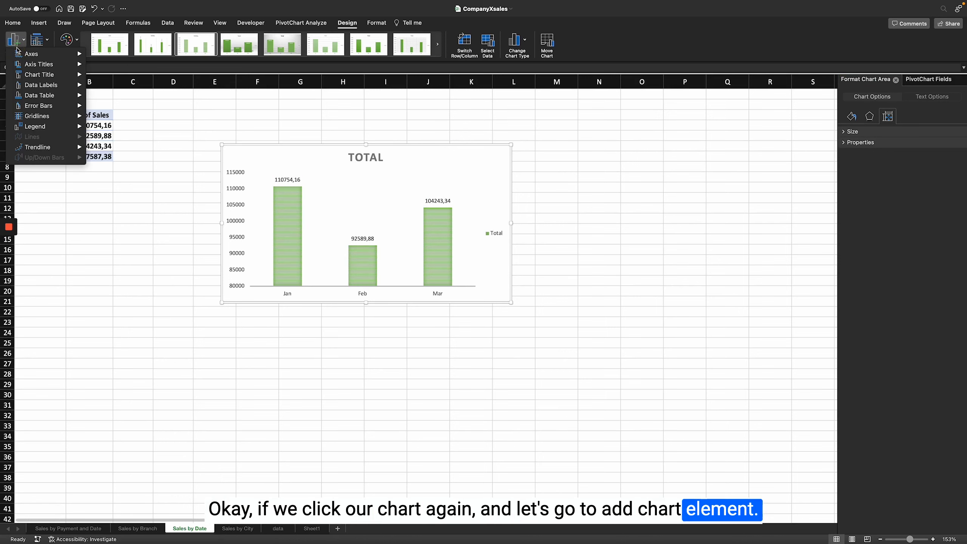
pyautogui.moveTo(30, 53)
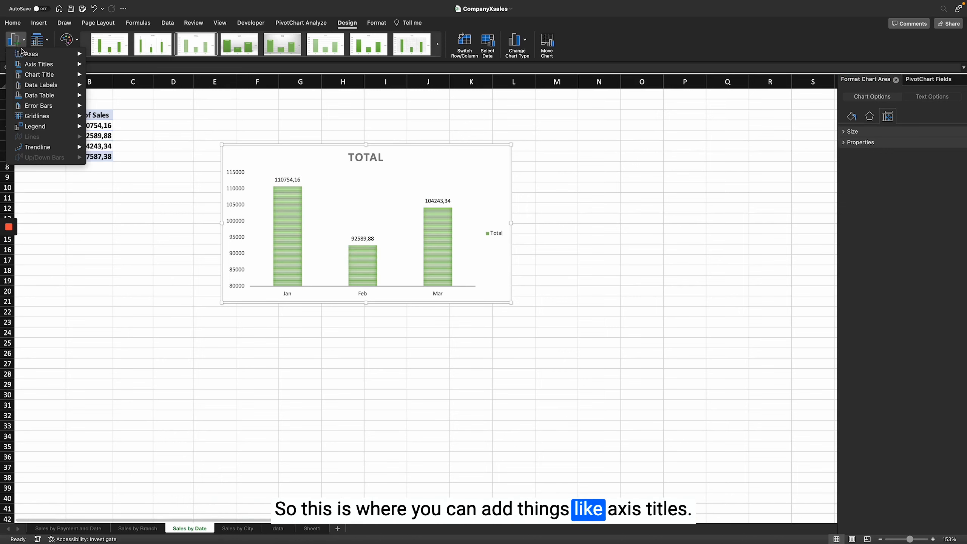
pyautogui.moveTo(14, 77)
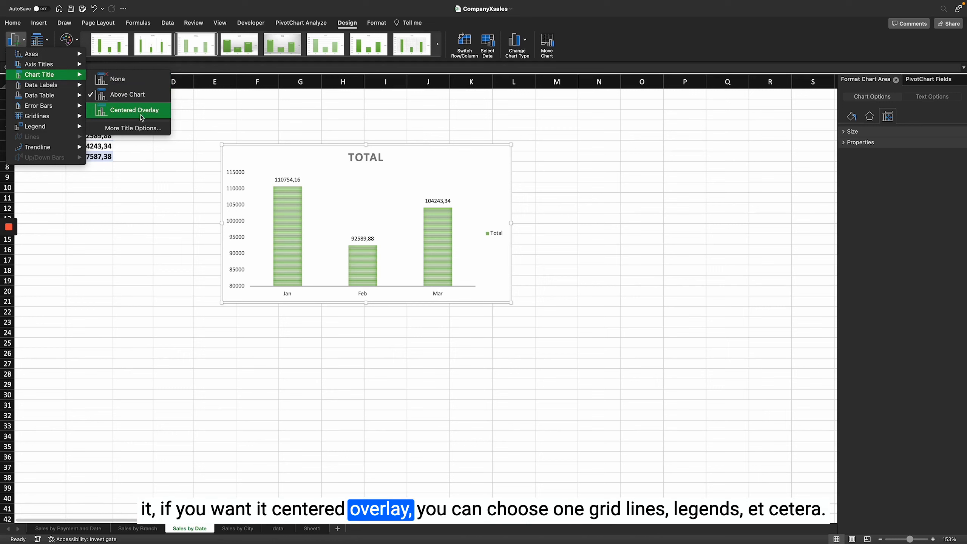
pyautogui.moveTo(50, 118)
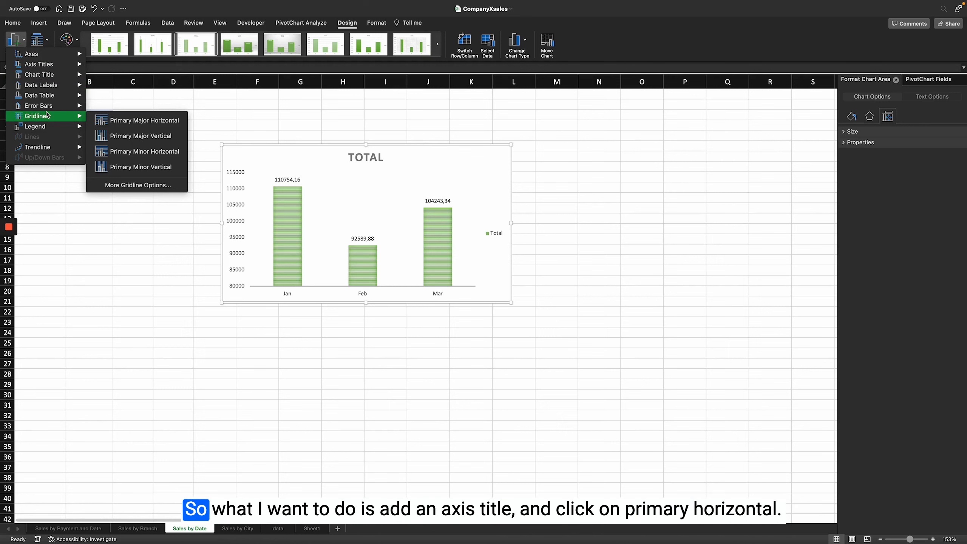
pyautogui.moveTo(57, 66)
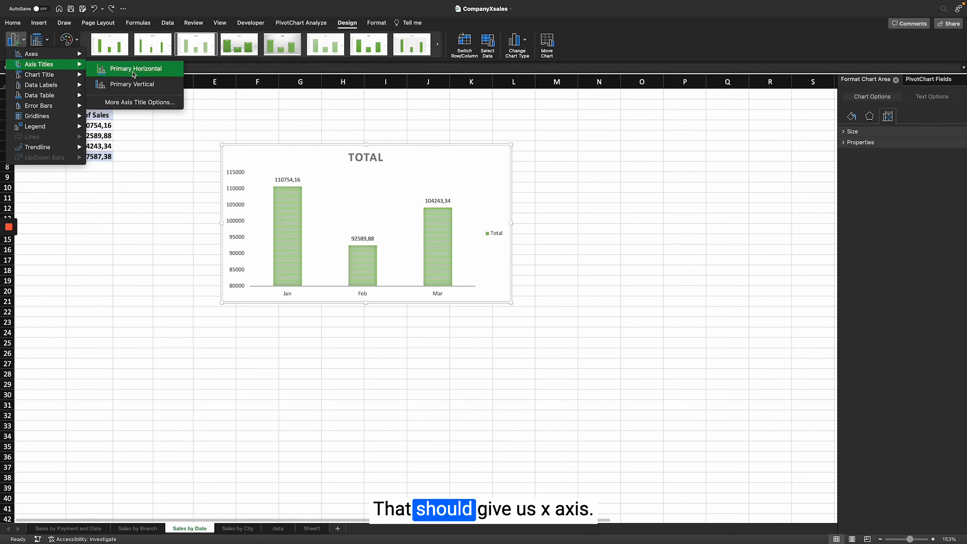
pyautogui.click(154, 73)
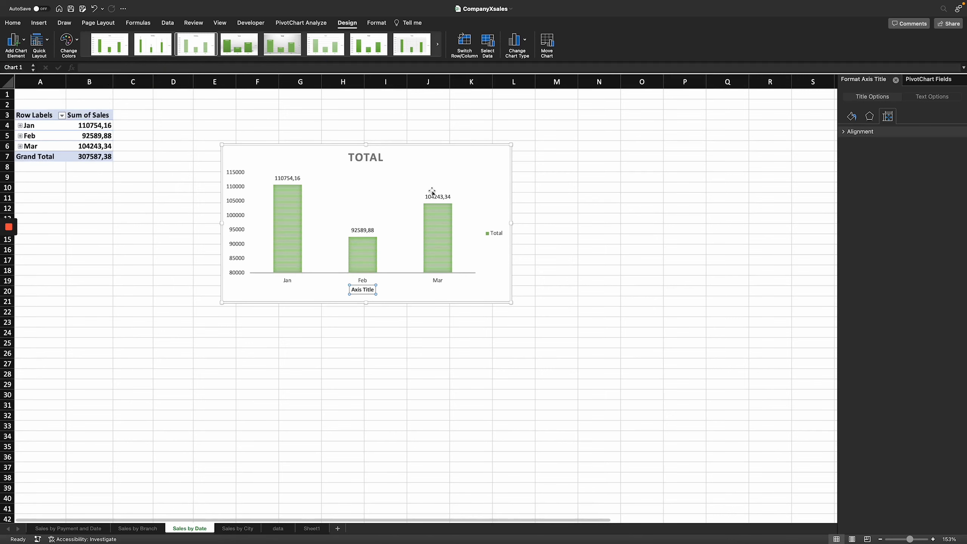
pyautogui.doubleClick(368, 290)
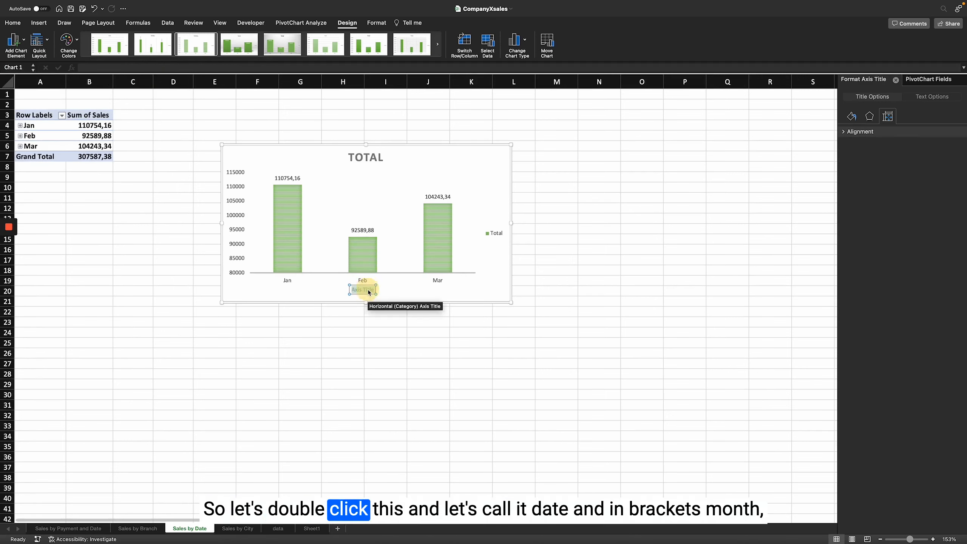
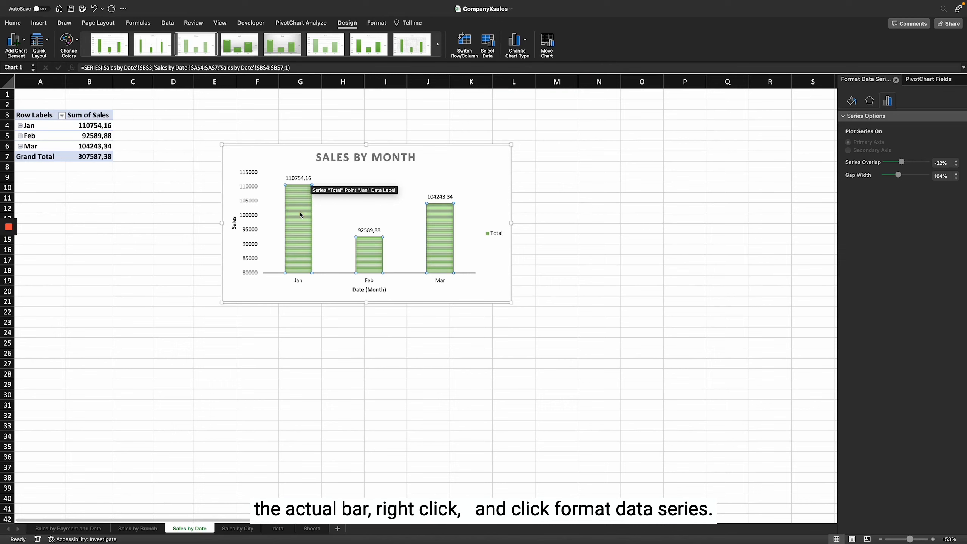
# Examine the fill options for the data series in the monthly sales chart
pyautogui.click(351, 323)
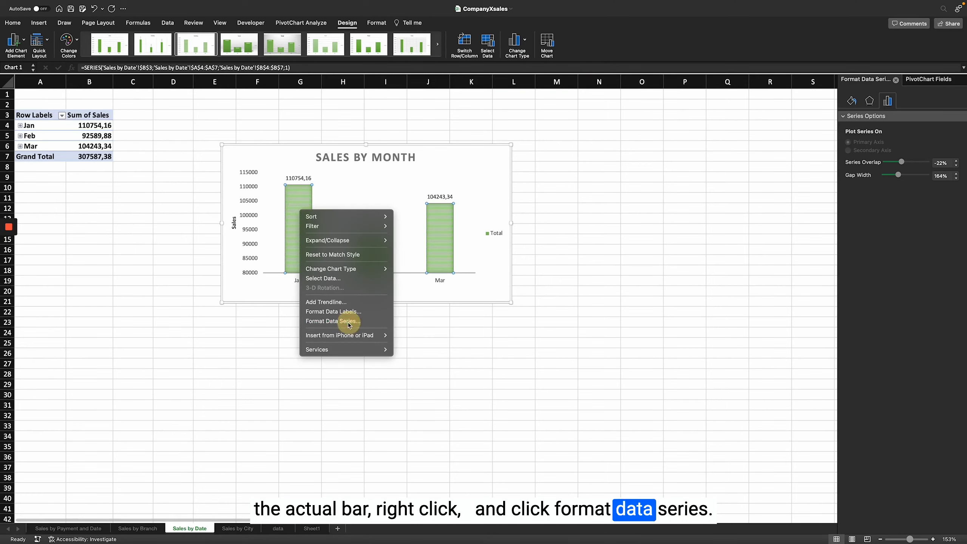
pyautogui.click(854, 101)
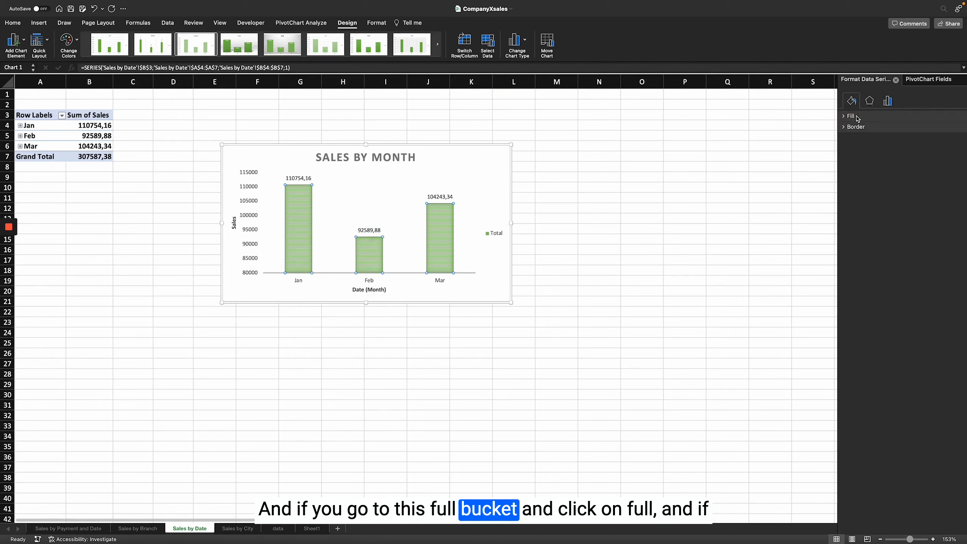
pyautogui.click(845, 117)
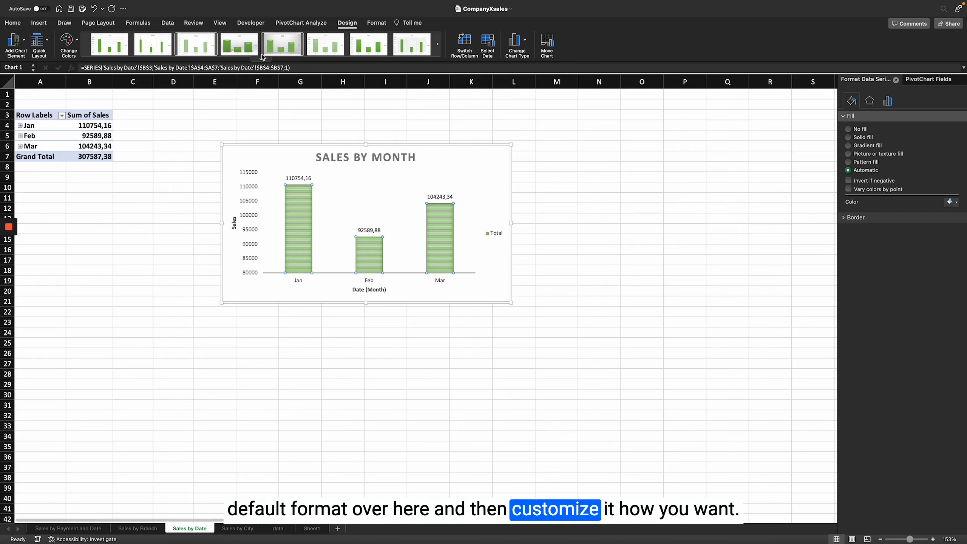
pyautogui.click(188, 323)
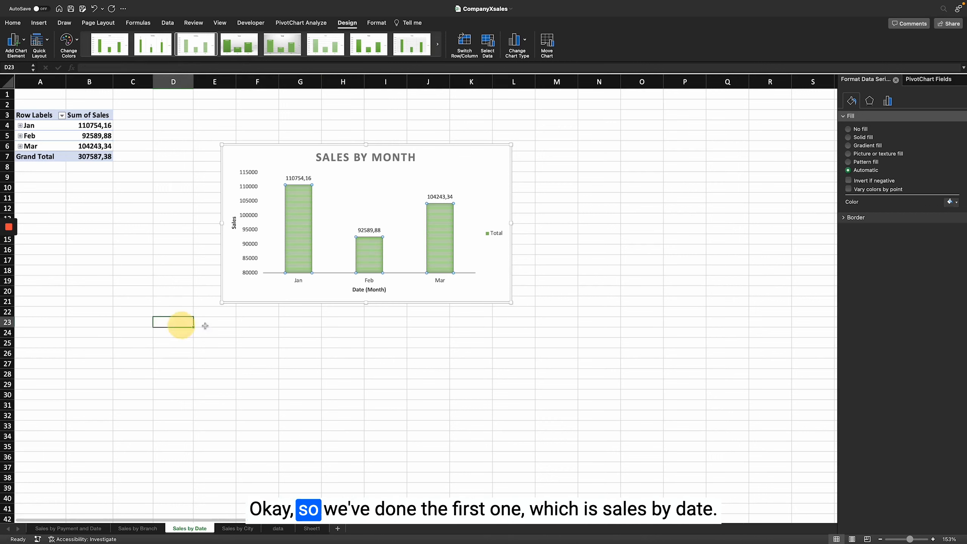
pyautogui.click(388, 172)
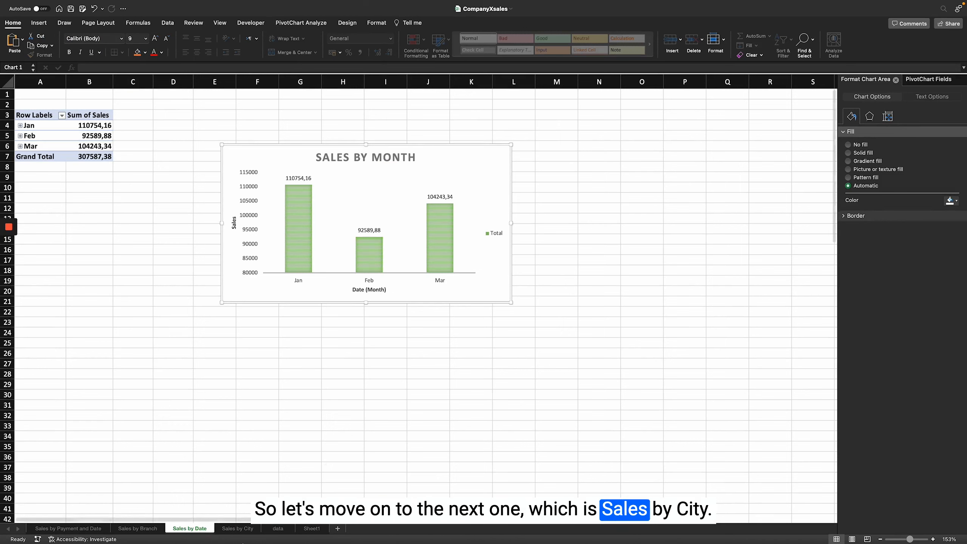
# Insert a PivotChart from the pivot table on the Sales by City sheet and place it around columns E to J, rows 6 to 20
pyautogui.click(237, 529)
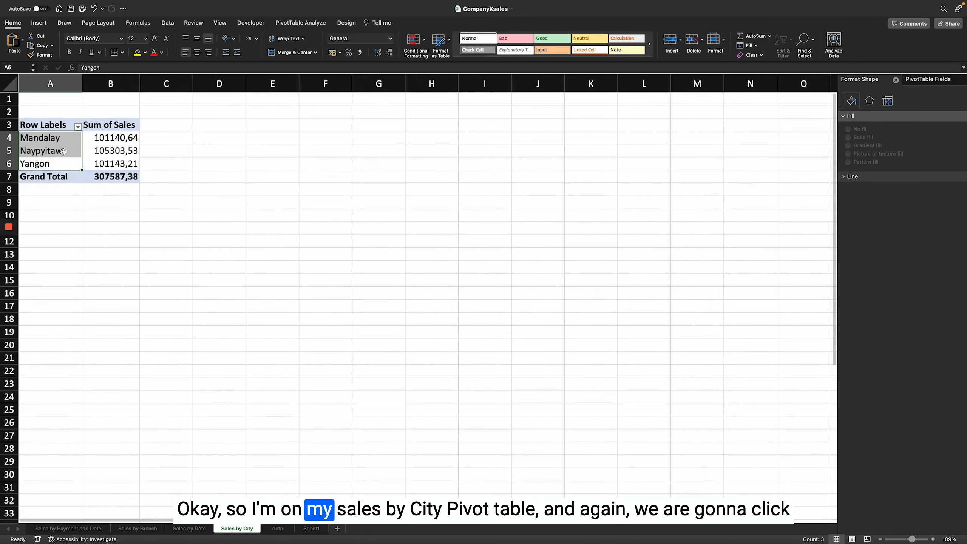
pyautogui.click(63, 151)
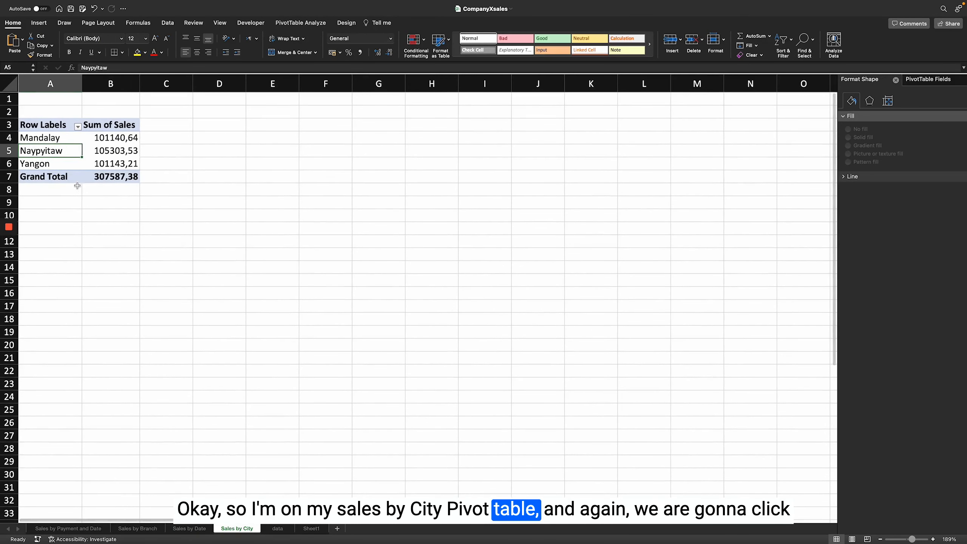
pyautogui.moveTo(32, 138)
pyautogui.mouseDown()
pyautogui.moveTo(42, 164)
pyautogui.moveTo(43, 150)
pyautogui.mouseUp()
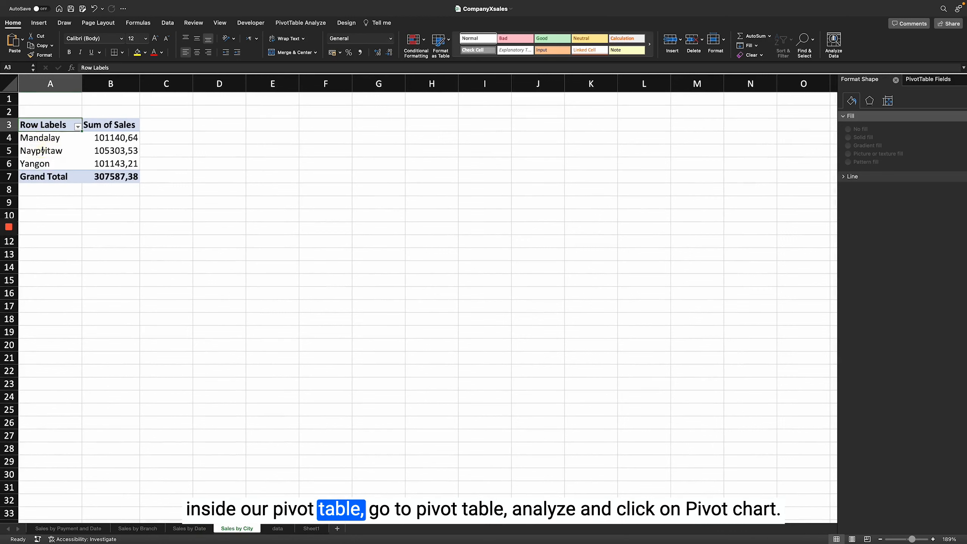
pyautogui.click(301, 23)
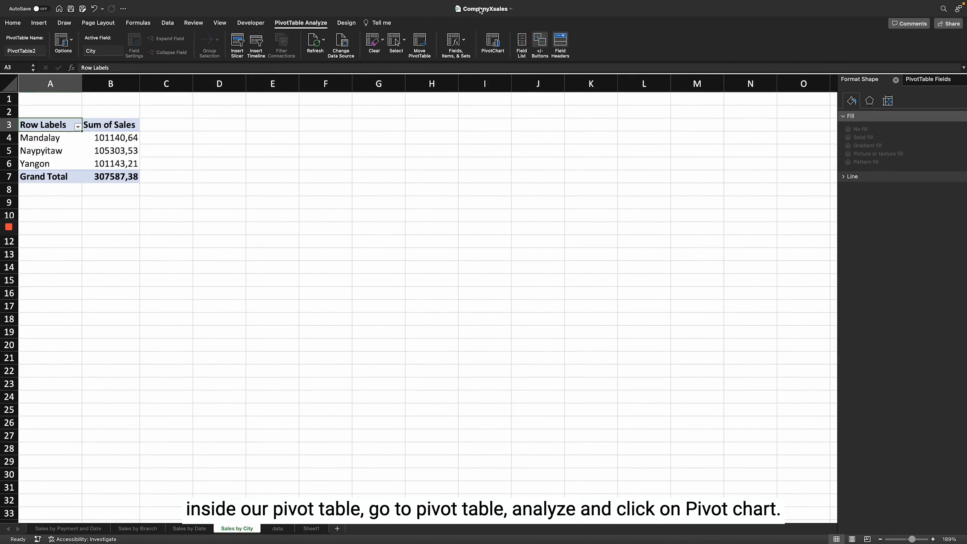
pyautogui.click(493, 42)
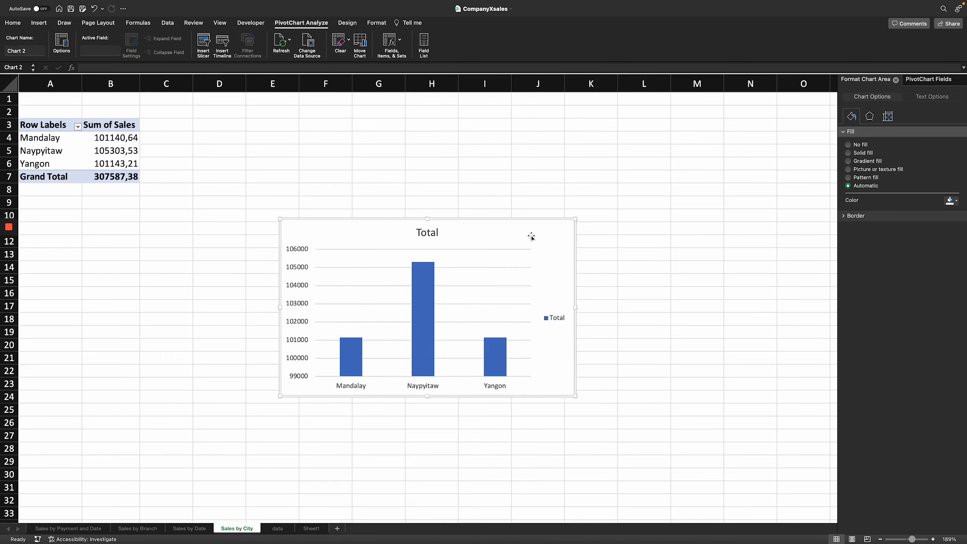
pyautogui.moveTo(532, 237); pyautogui.dragTo(495, 181)
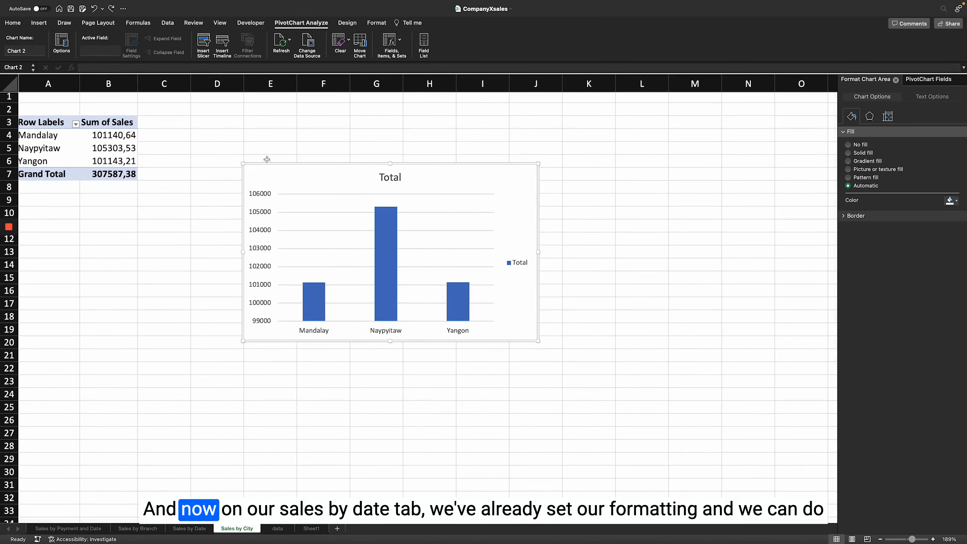
# Copy the formatted chart on the Sales by Date sheet and paste its formatting onto the Sales by City chart
pyautogui.click(190, 529)
pyautogui.scroll(-1, 444, 176)
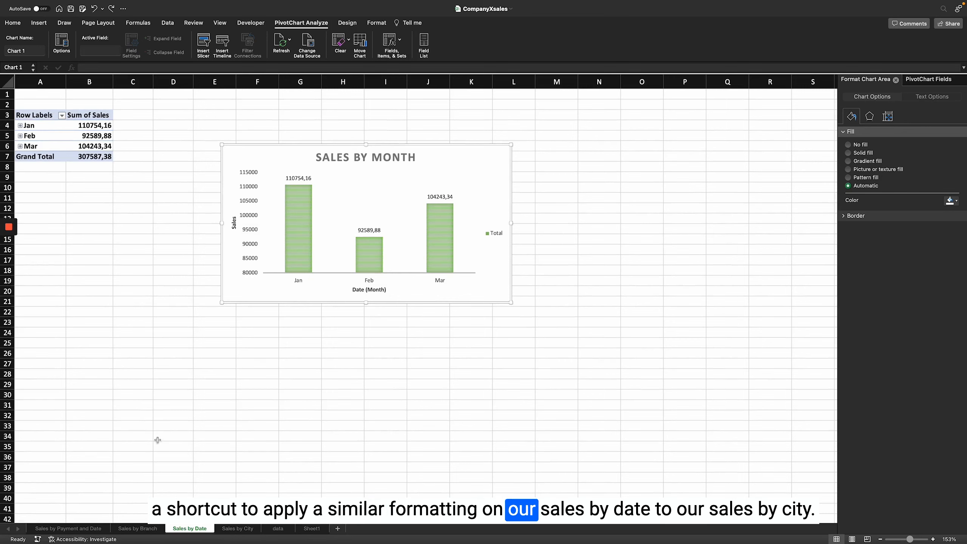
pyautogui.click(237, 529)
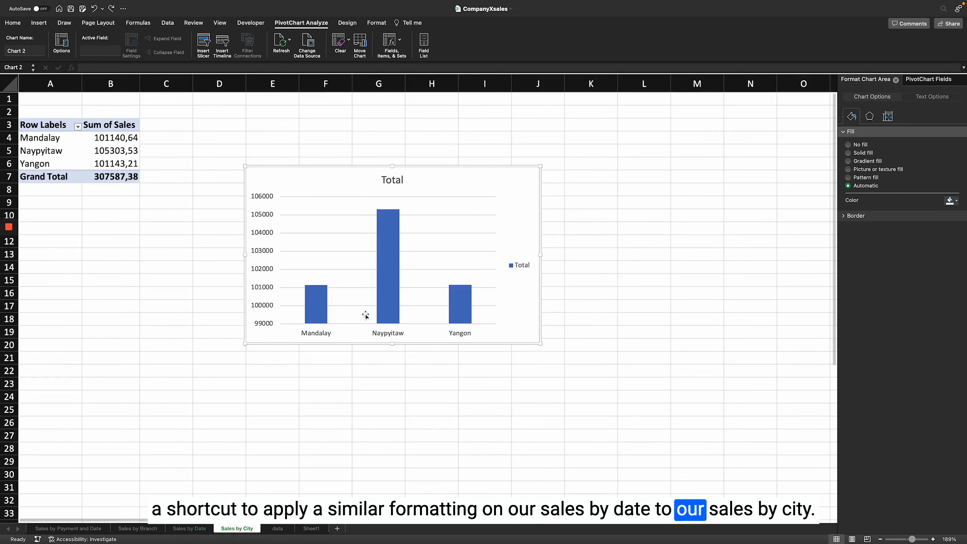
pyautogui.click(200, 530)
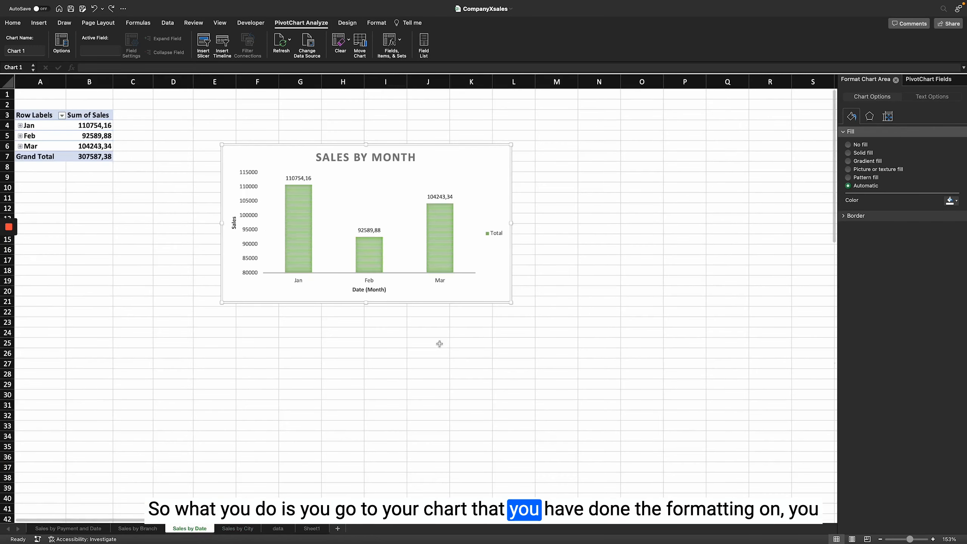
pyautogui.rightClick(463, 154)
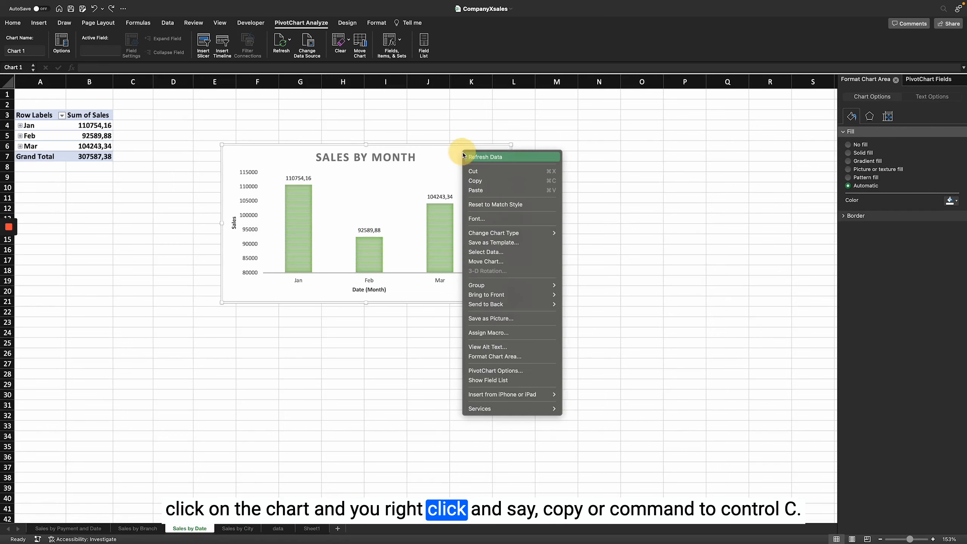
pyautogui.click(494, 180)
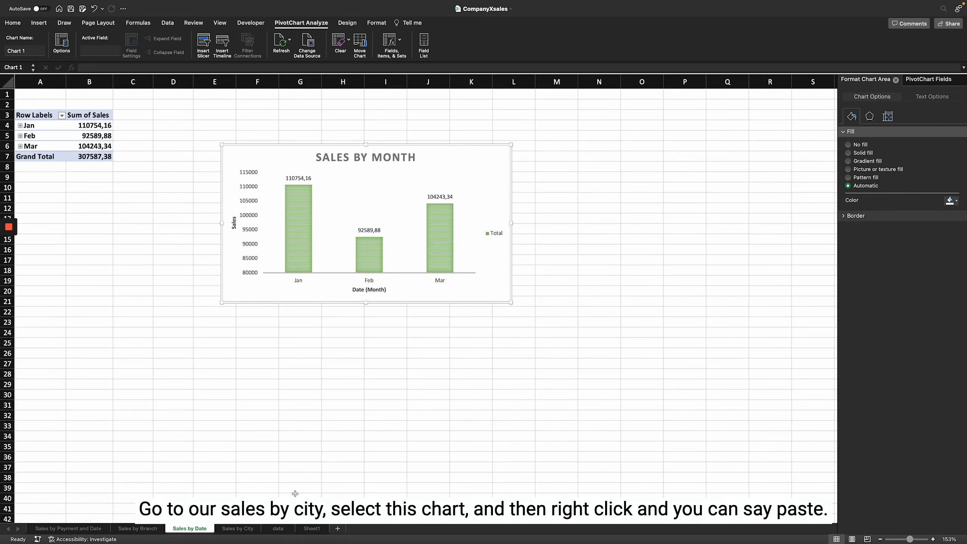
pyautogui.click(240, 530)
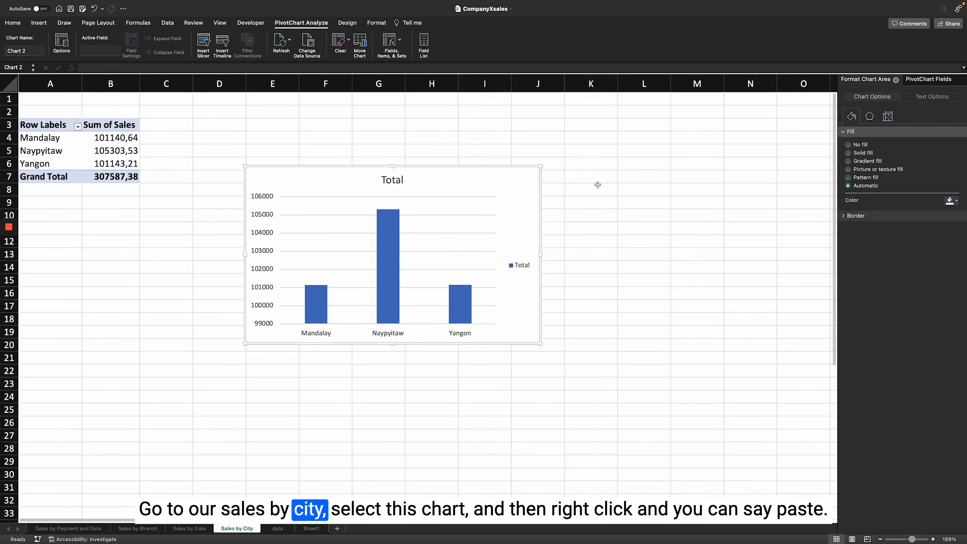
pyautogui.moveTo(529, 177); pyautogui.dragTo(532, 178)
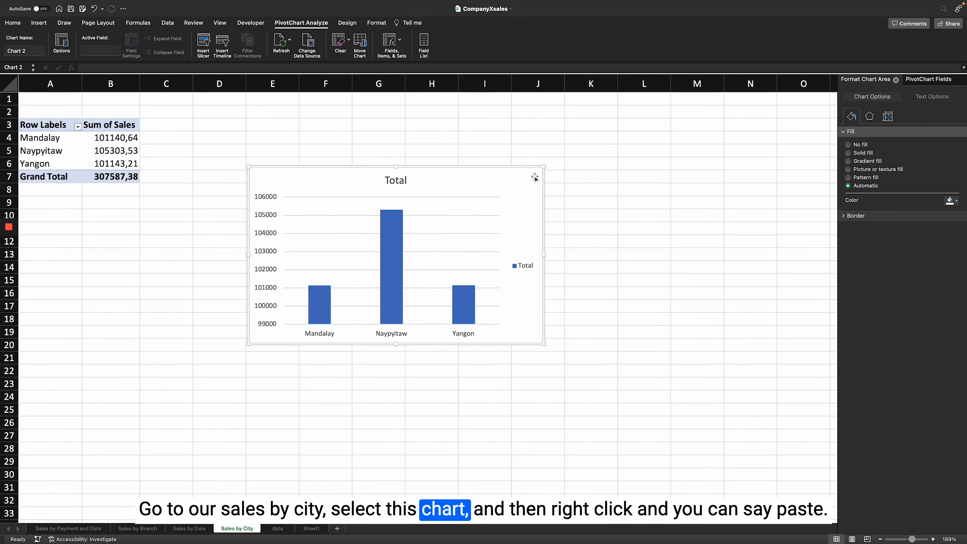
pyautogui.rightClick(532, 176)
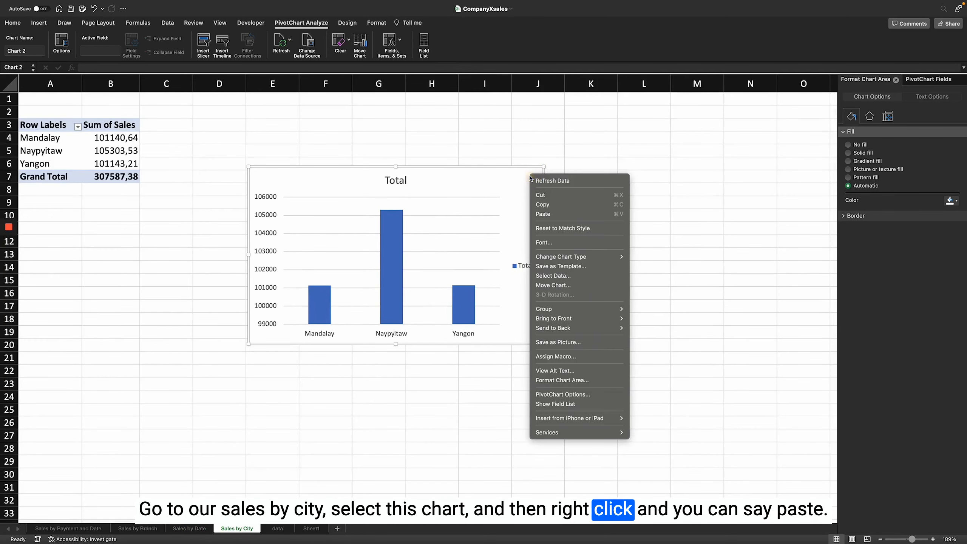
pyautogui.click(553, 215)
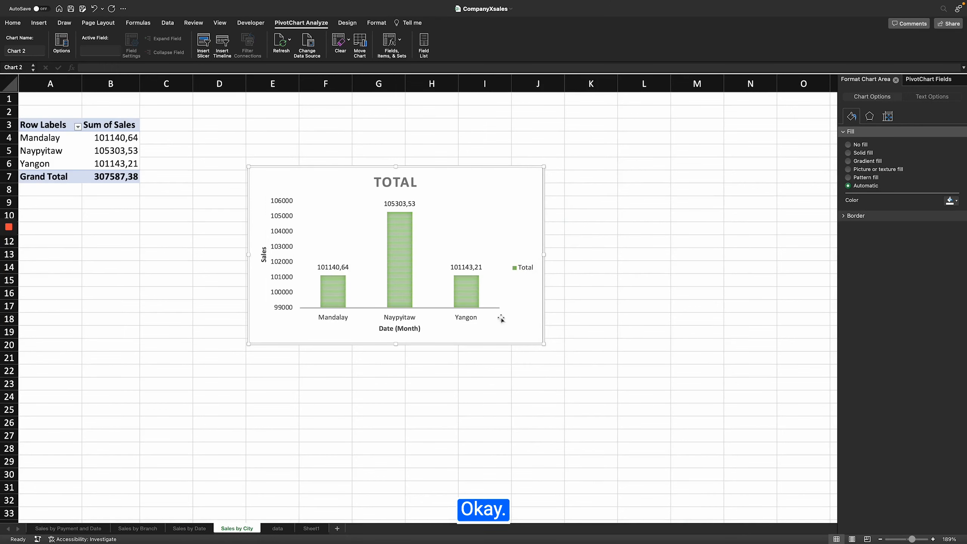
# Widen the Sales by City chart and move it slightly up, so it spans about columns E to K and rows 6 to 19
pyautogui.click(189, 529)
pyautogui.click(237, 529)
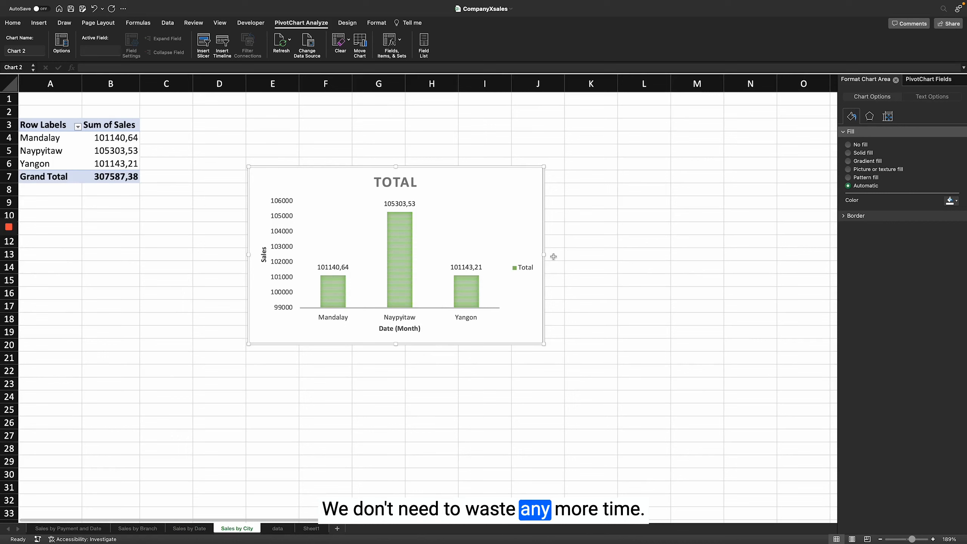
pyautogui.moveTo(546, 256); pyautogui.dragTo(599, 255)
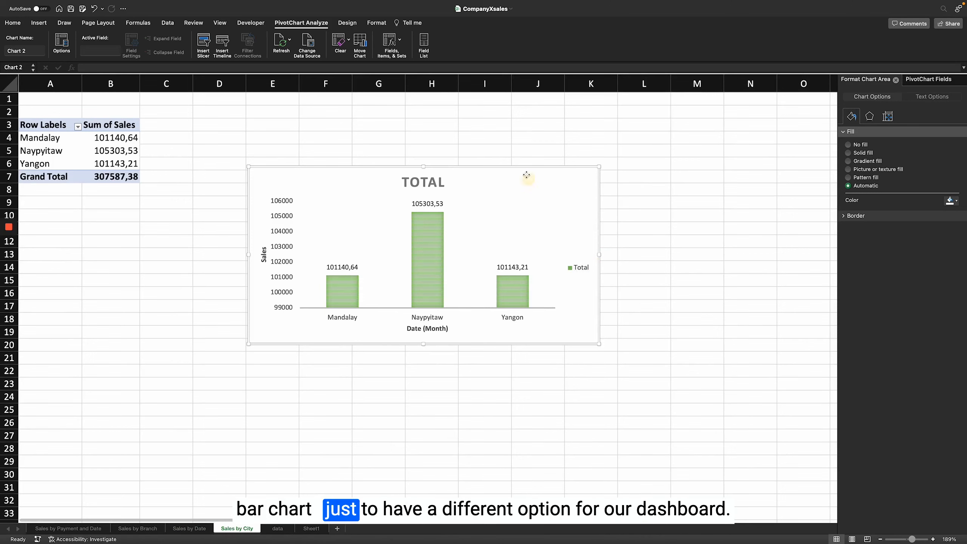
pyautogui.moveTo(530, 186); pyautogui.dragTo(524, 173)
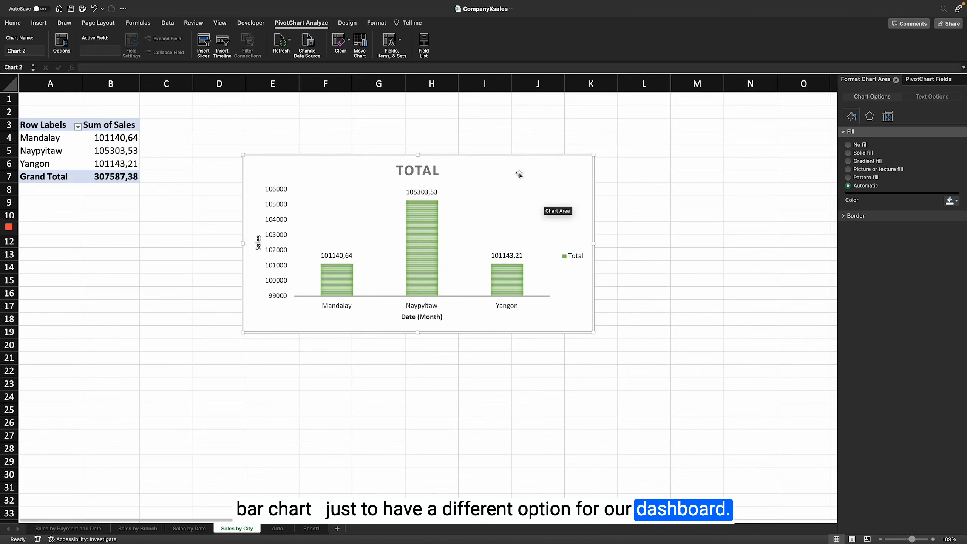
# Change the Sales by City chart from columns to a 2-D clustered bar chart
pyautogui.click(347, 23)
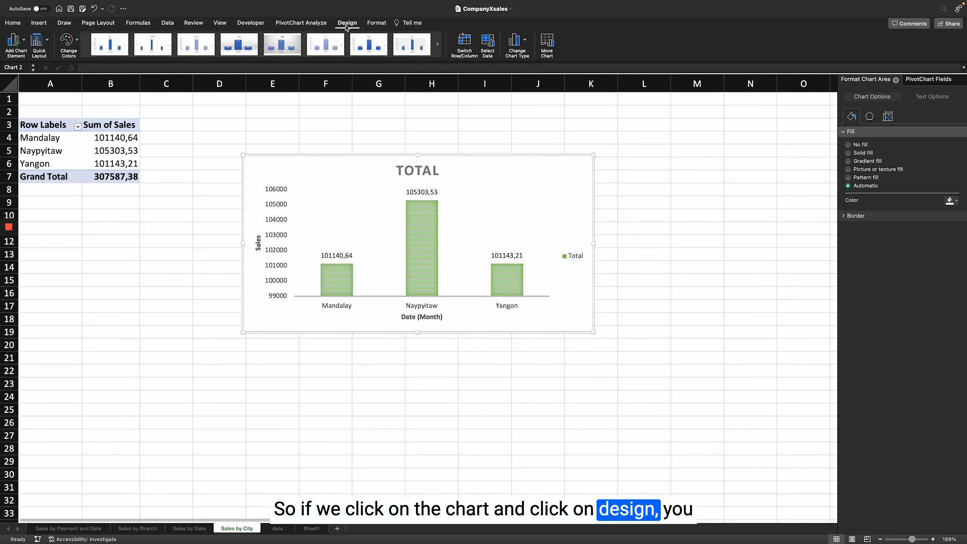
pyautogui.click(525, 41)
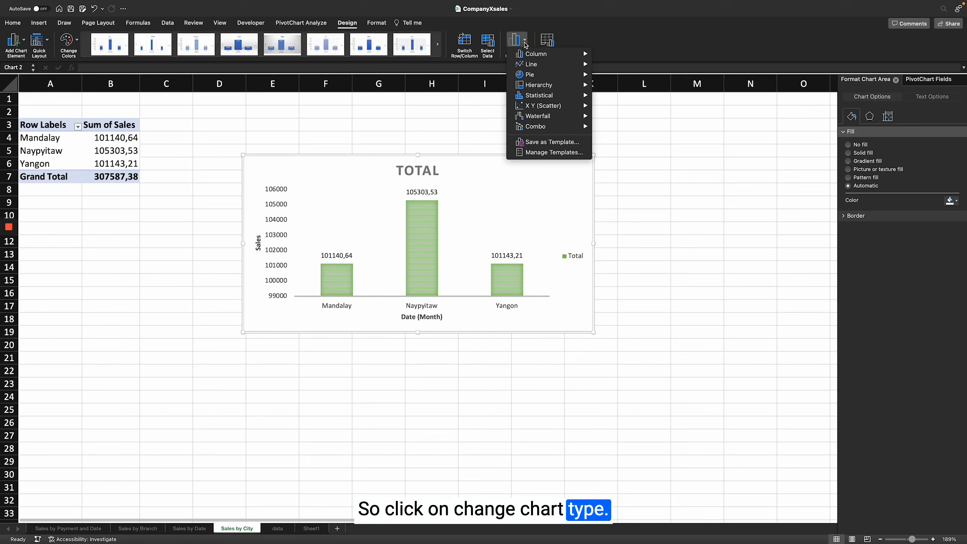
pyautogui.moveTo(547, 57)
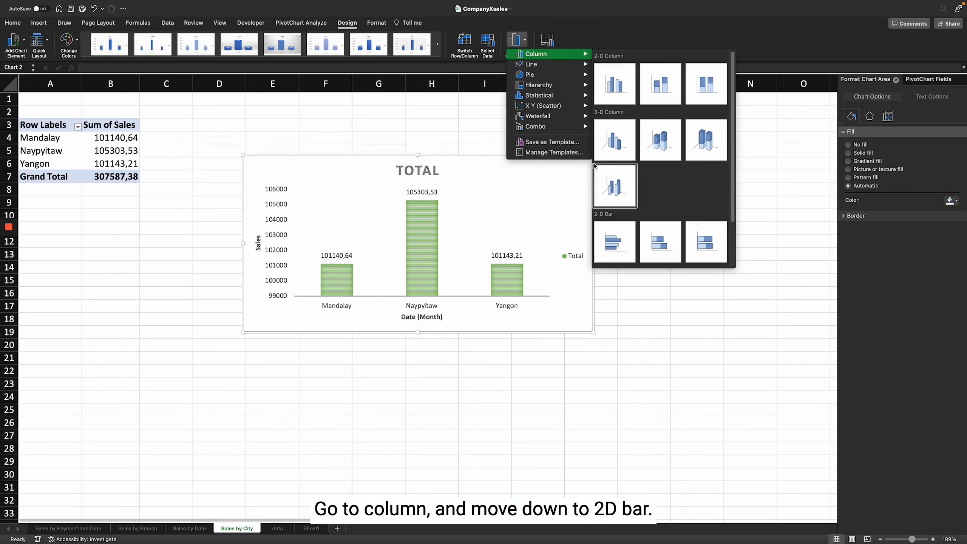
pyautogui.scroll(-2, 619, 168)
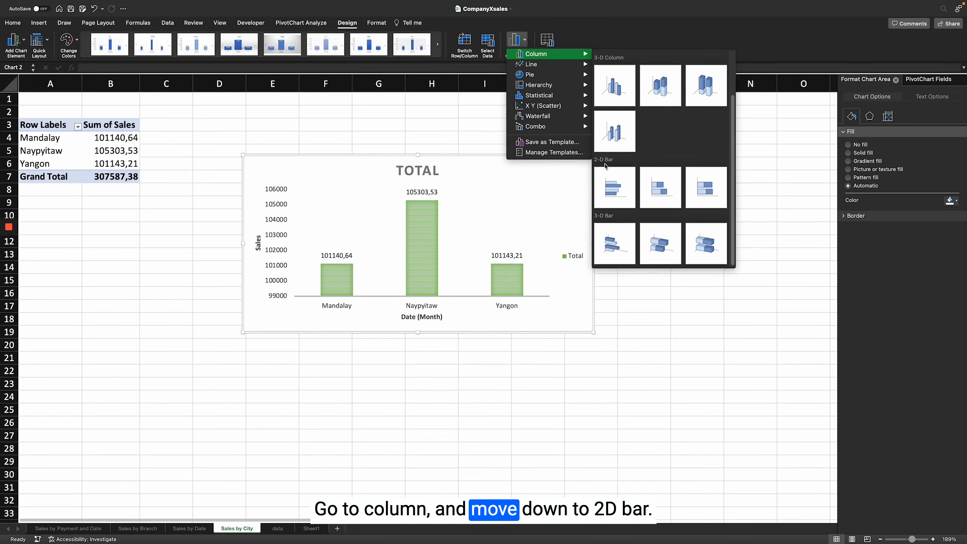
pyautogui.click(612, 198)
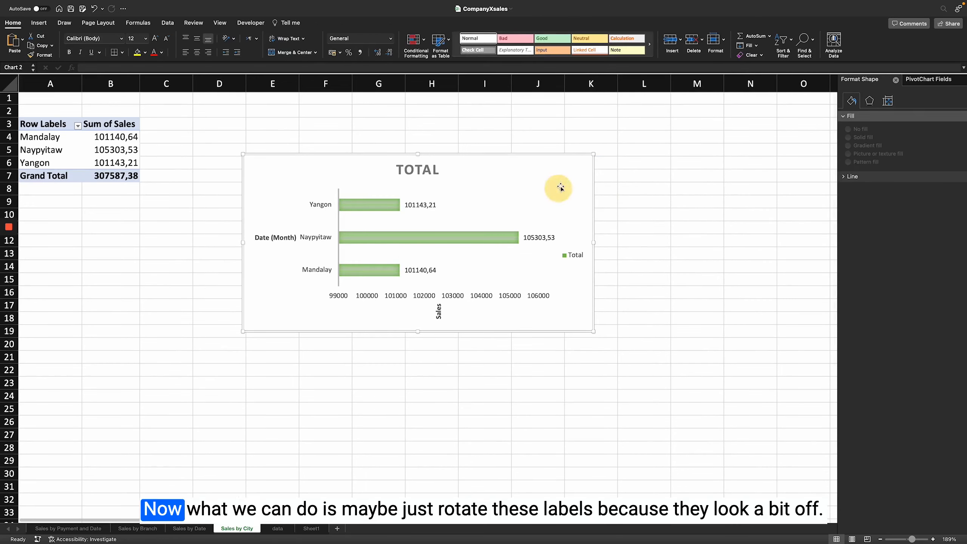
# Set the text direction of the Date (Month) axis title to Rotate all text 270°
pyautogui.click(287, 244)
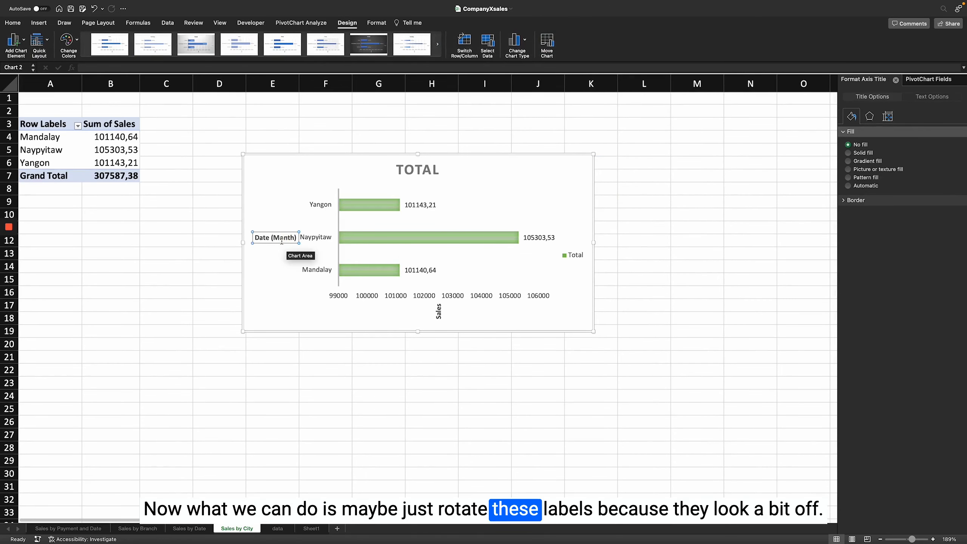
pyautogui.click(275, 237)
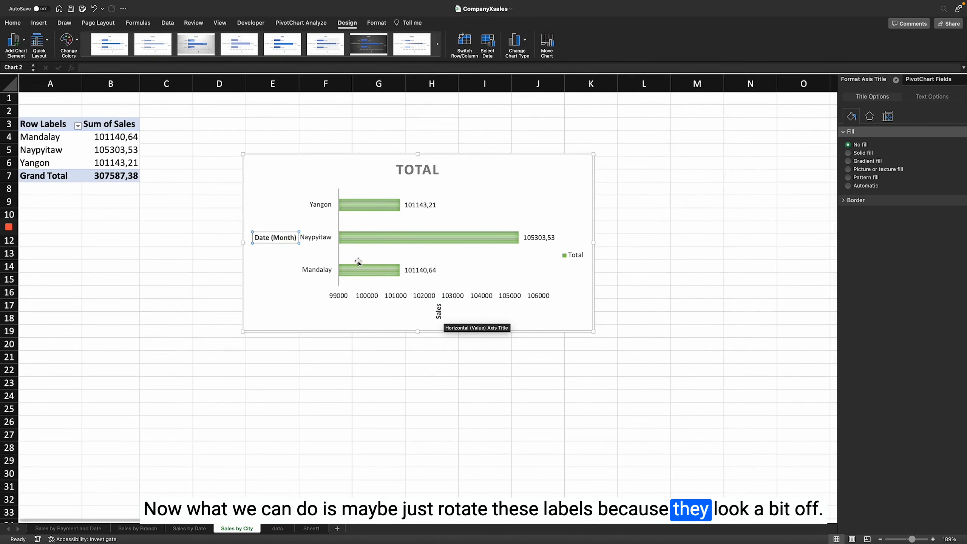
pyautogui.rightClick(274, 242)
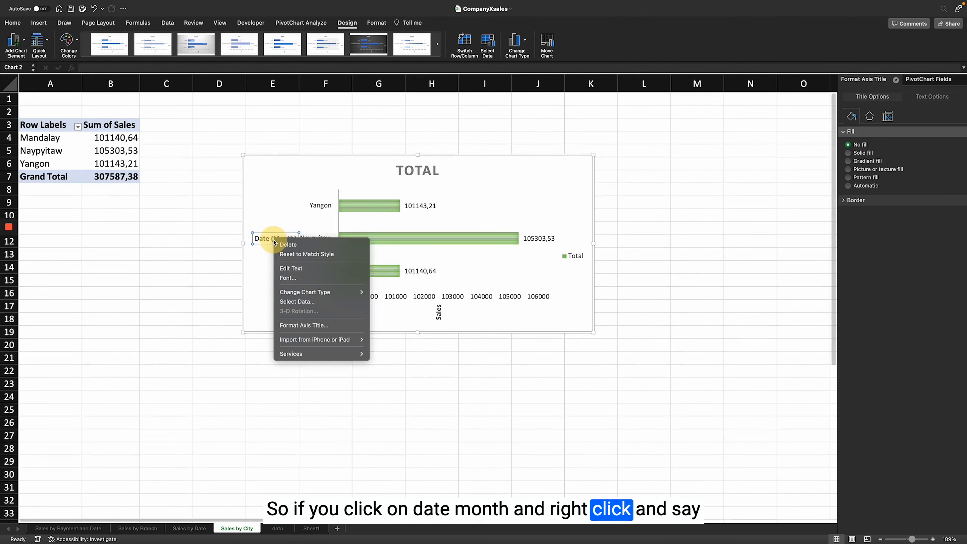
pyautogui.click(306, 326)
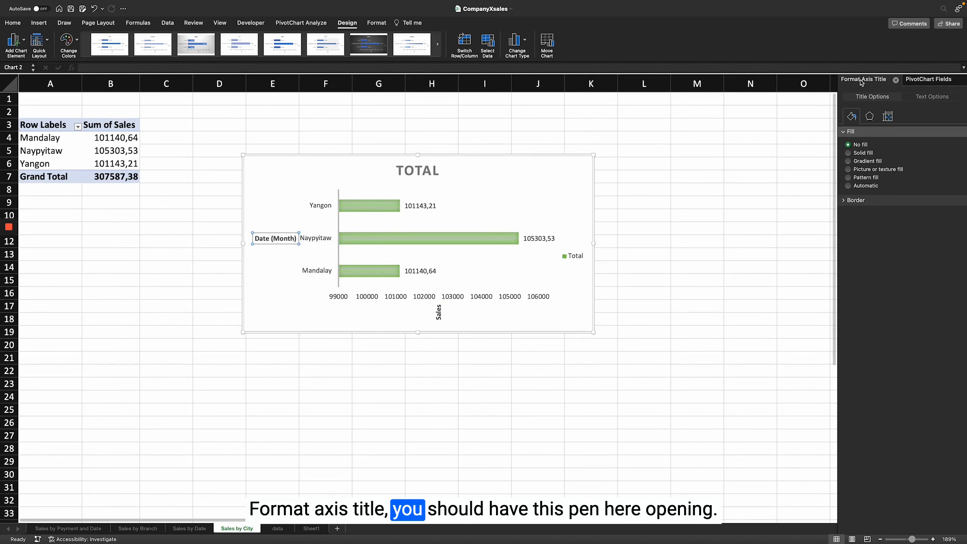
pyautogui.click(928, 100)
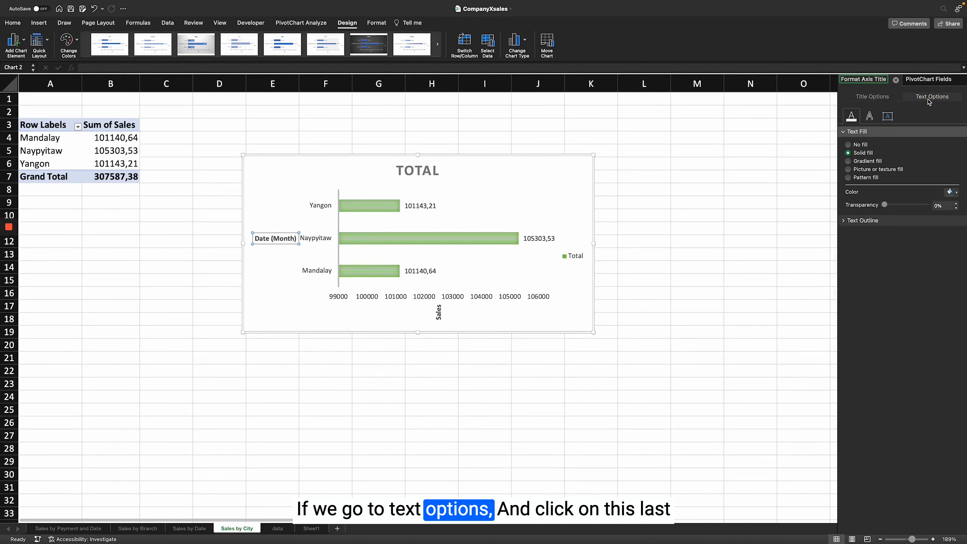
pyautogui.click(890, 118)
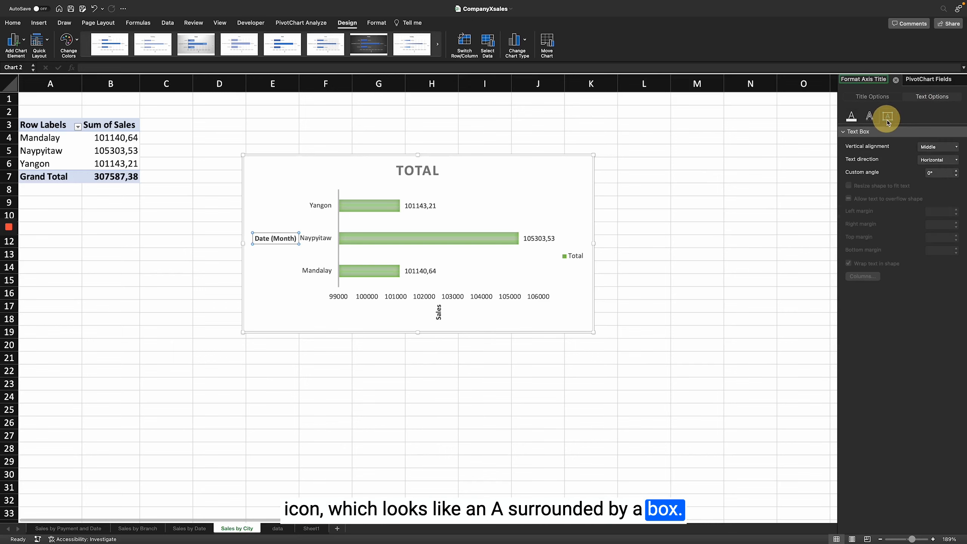
pyautogui.click(933, 160)
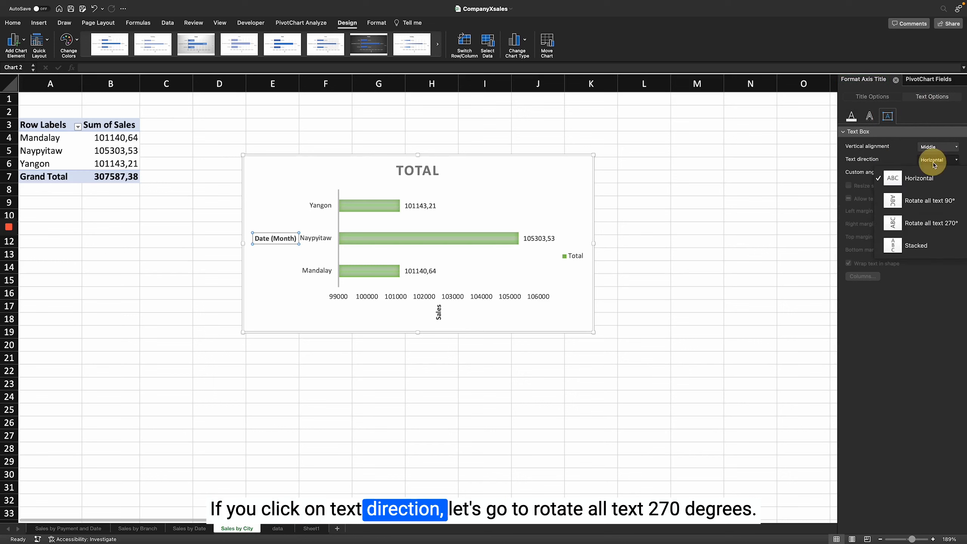
pyautogui.click(928, 228)
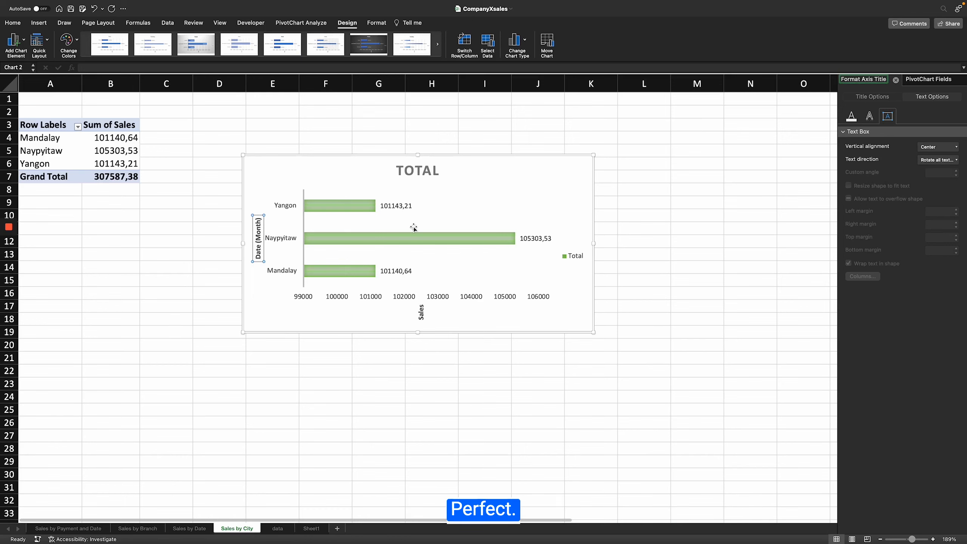
# Set the text direction of the Sales axis title to Horizontal
pyautogui.click(421, 316)
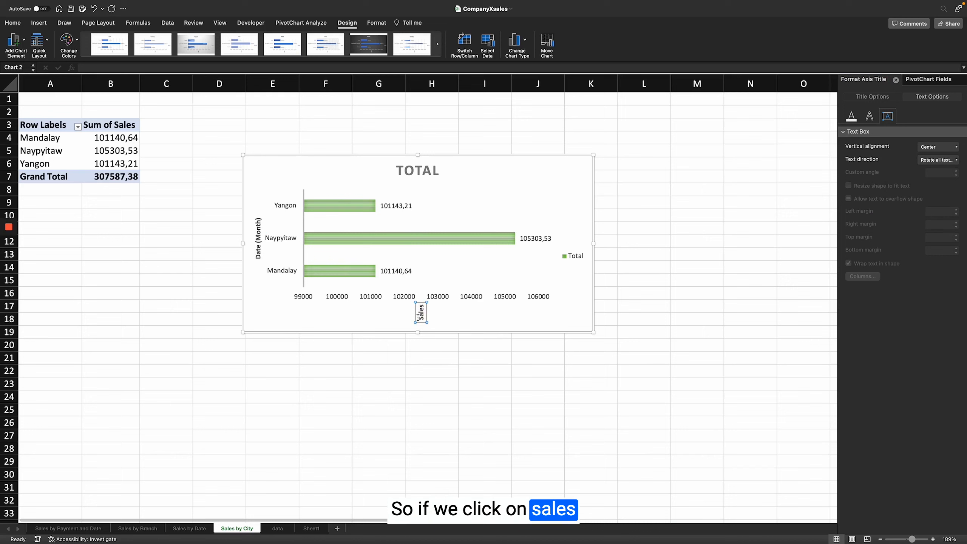
pyautogui.click(941, 161)
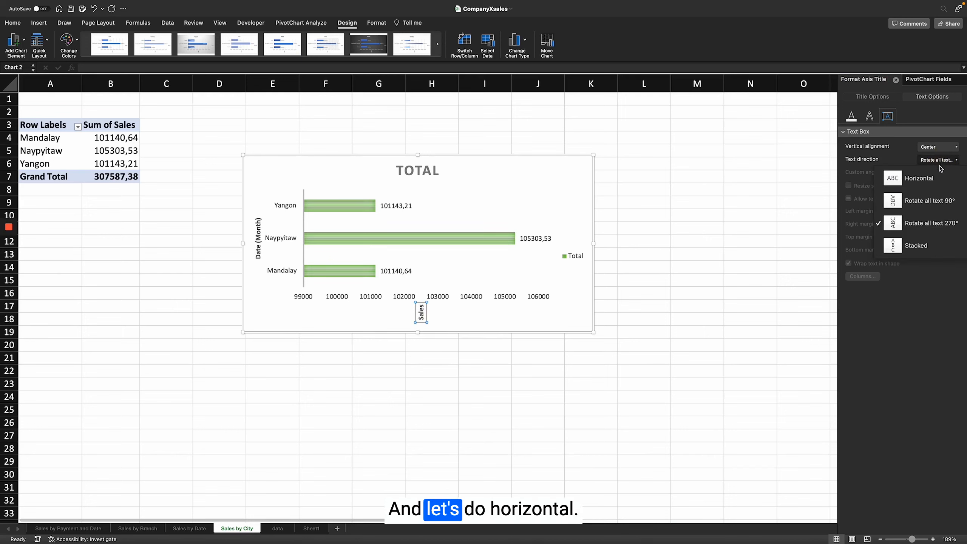
pyautogui.click(928, 182)
pyautogui.click(555, 186)
pyautogui.scroll(-1, 555, 185)
pyautogui.click(636, 207)
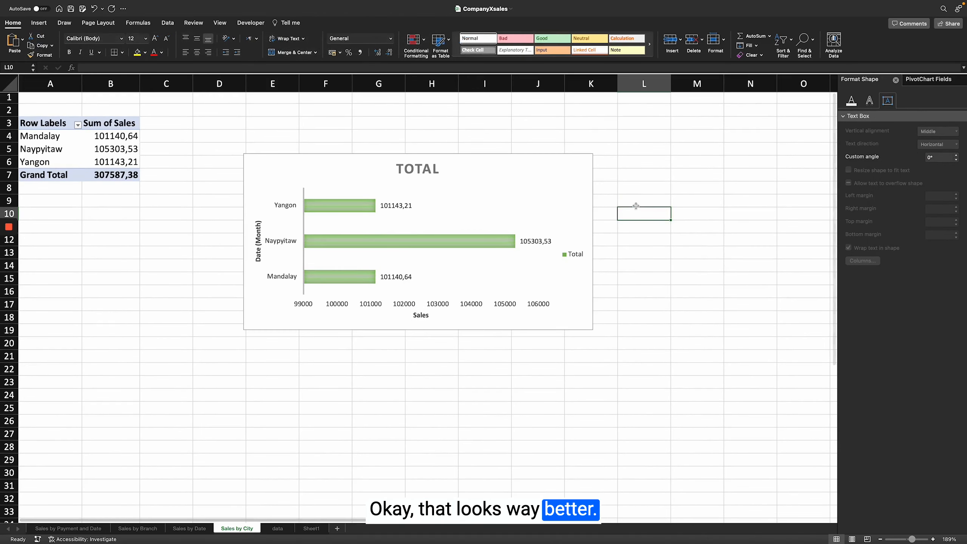
# Change the title of the city bar chart to Sales by City
pyautogui.click(453, 173)
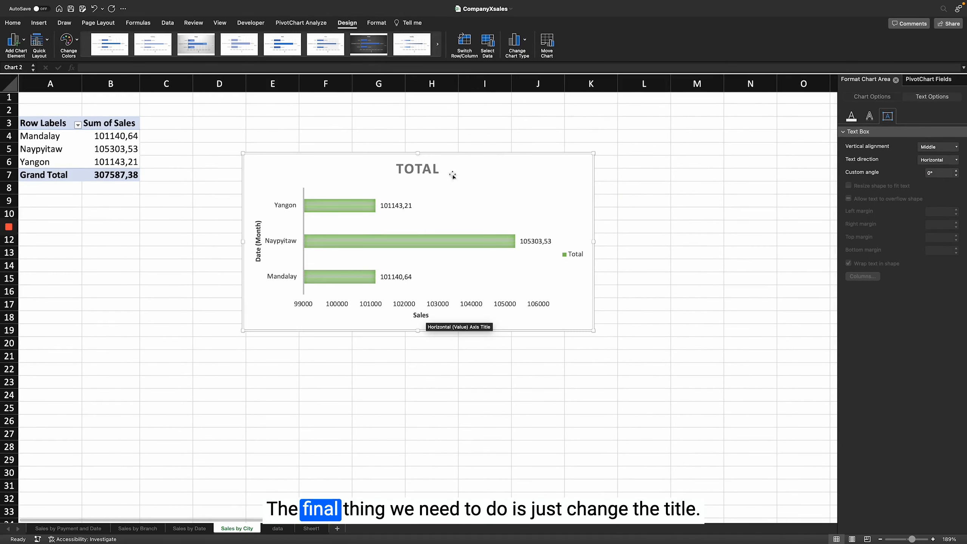
pyautogui.click(415, 170)
pyautogui.doubleClick(421, 173)
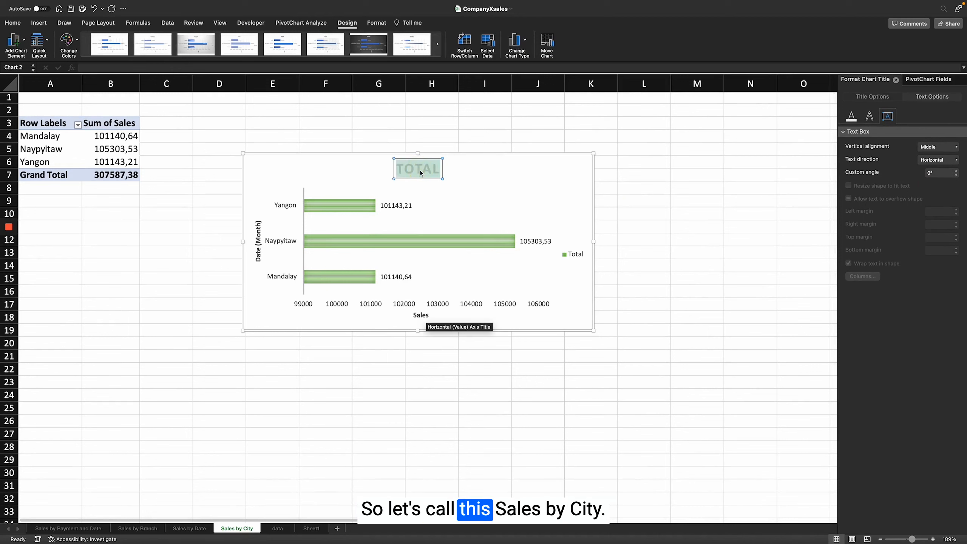
pyautogui.write('Sales by Ci')
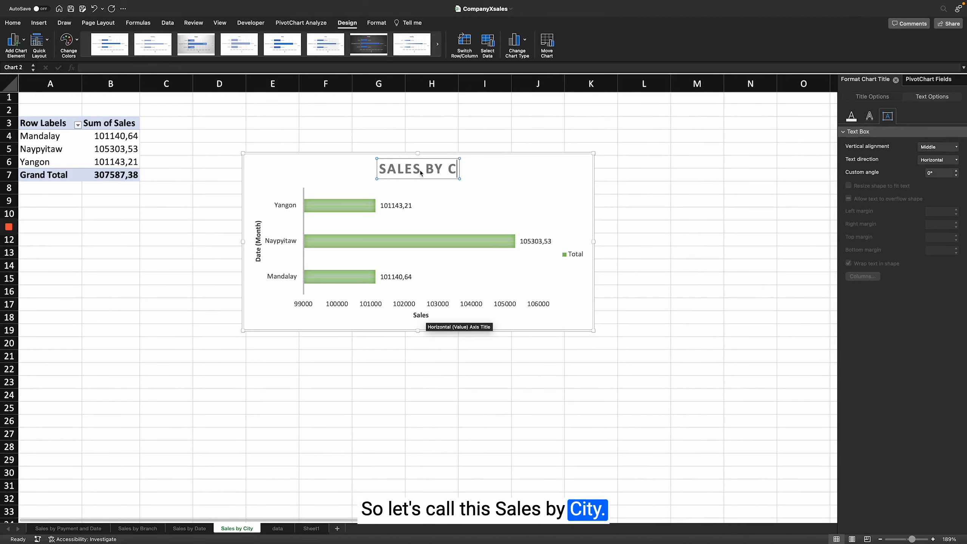
pyautogui.write('ty')
pyautogui.click(458, 98)
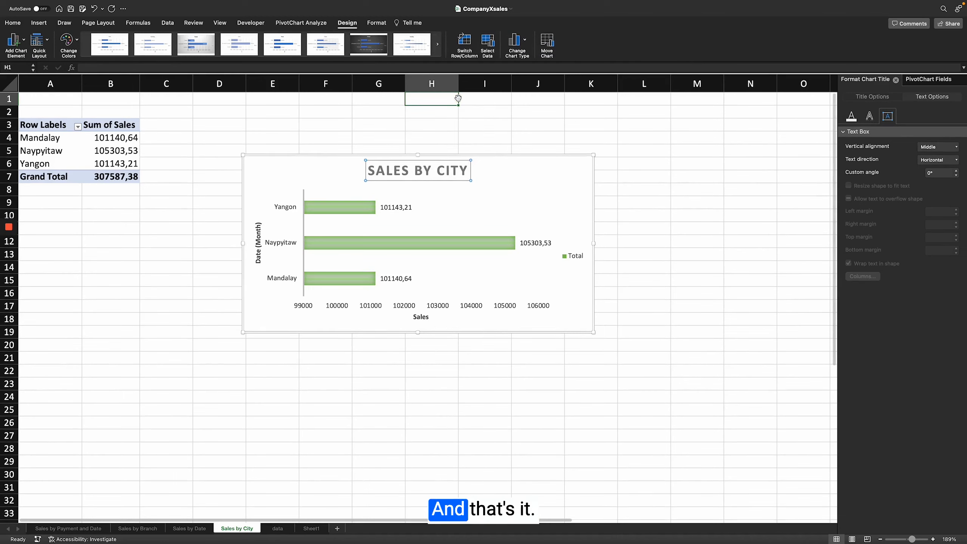
pyautogui.click(581, 299)
pyautogui.click(665, 266)
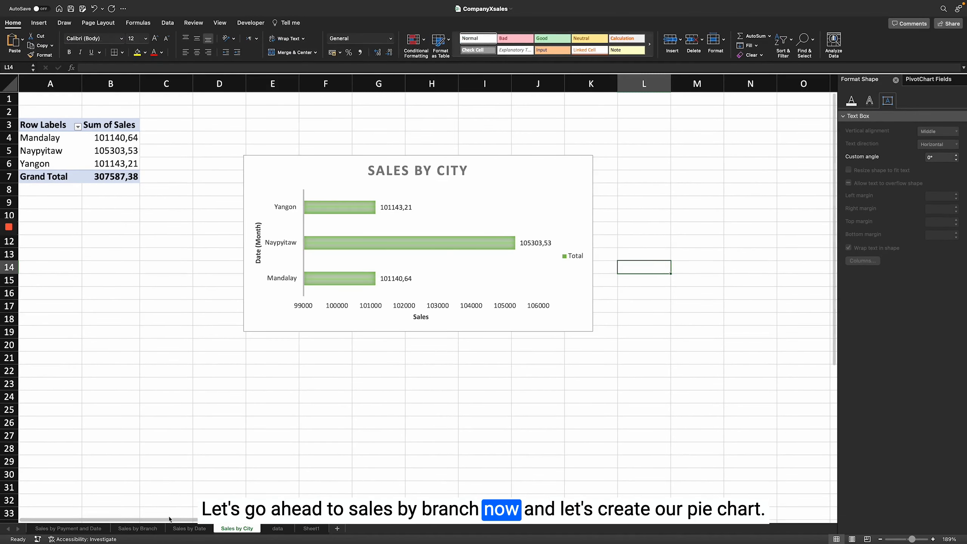
# Insert a PivotChart from the pivot table on the Sales by Branch sheet and place it around columns E to J, rows 7 to 20
pyautogui.click(144, 532)
pyautogui.click(57, 156)
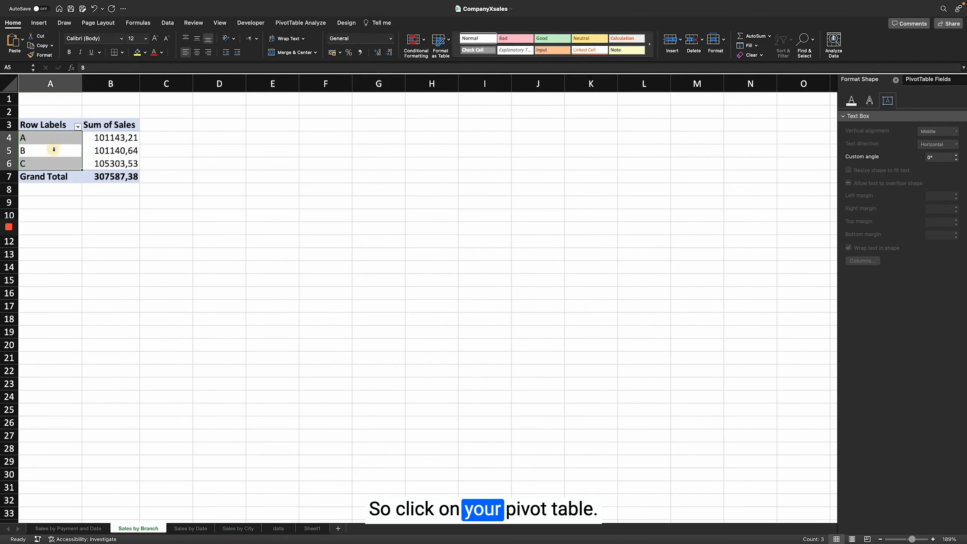
pyautogui.click(307, 23)
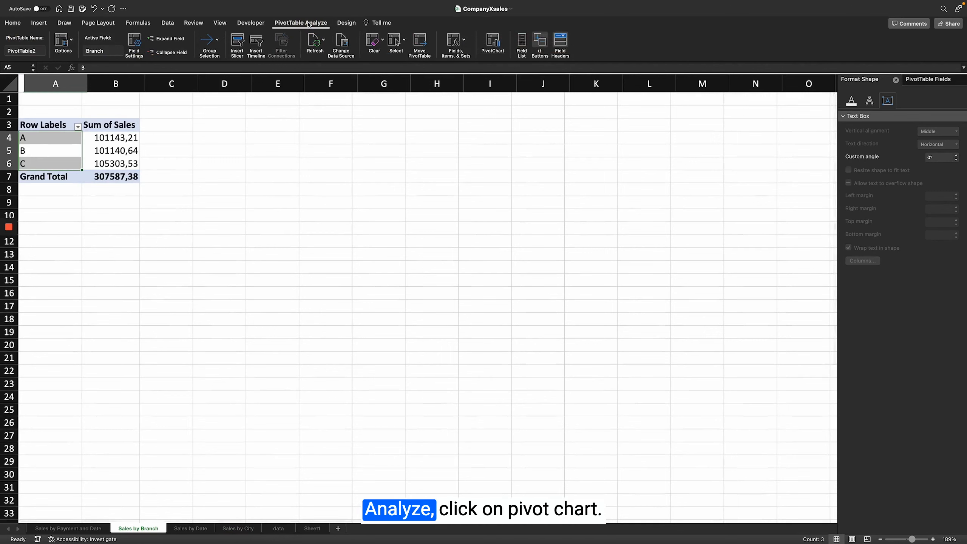
pyautogui.click(493, 41)
pyautogui.moveTo(546, 252); pyautogui.dragTo(526, 204)
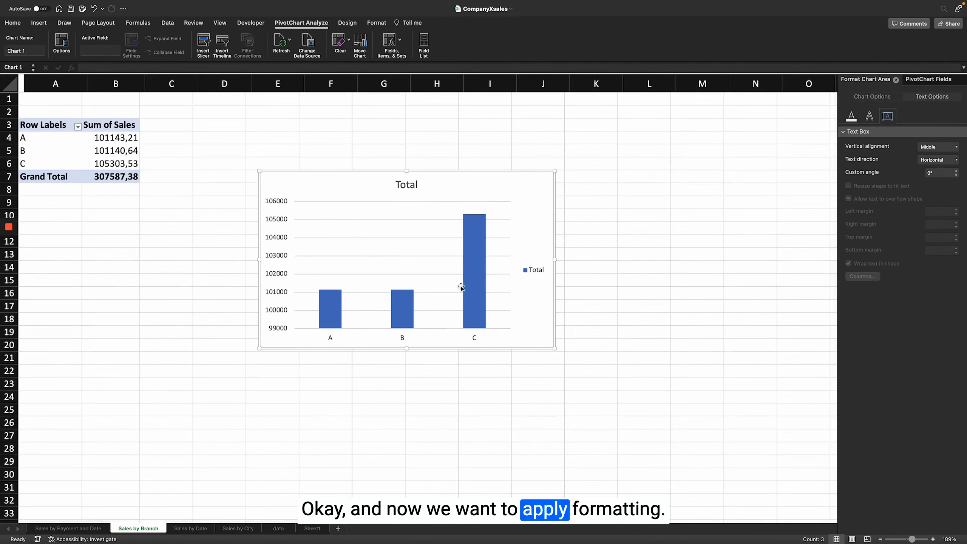
# Copy the formatted chart on the Sales by Date sheet and paste its formatting onto the Sales by Branch chart
pyautogui.click(192, 530)
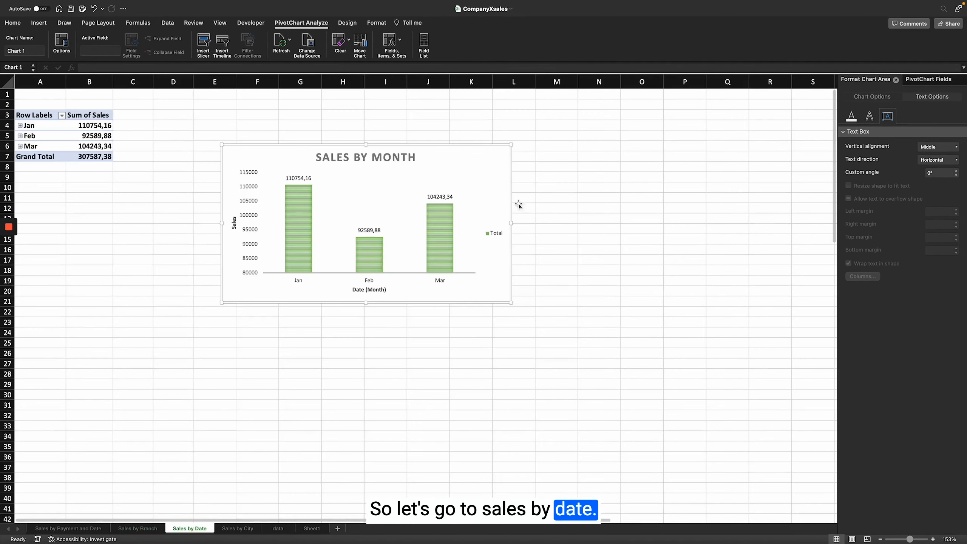
pyautogui.rightClick(483, 160)
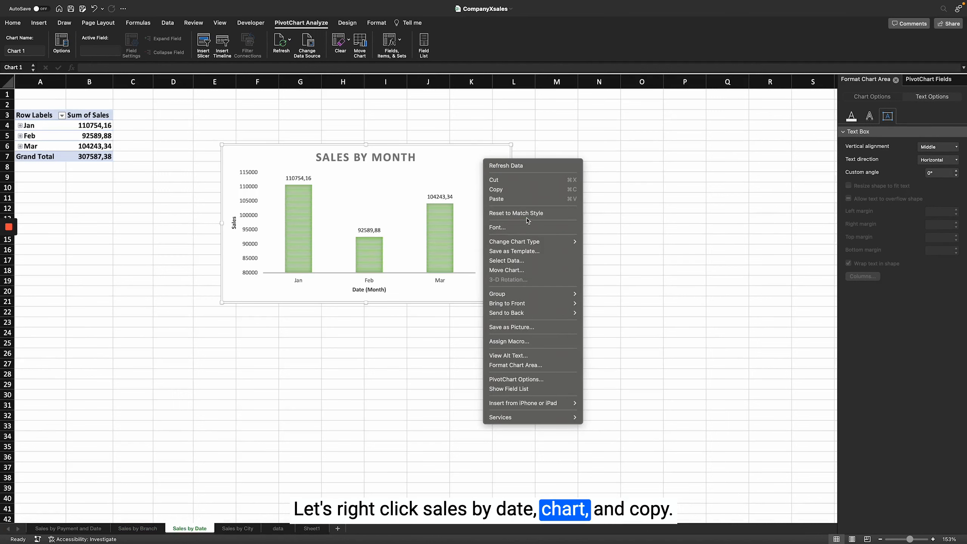
pyautogui.click(518, 189)
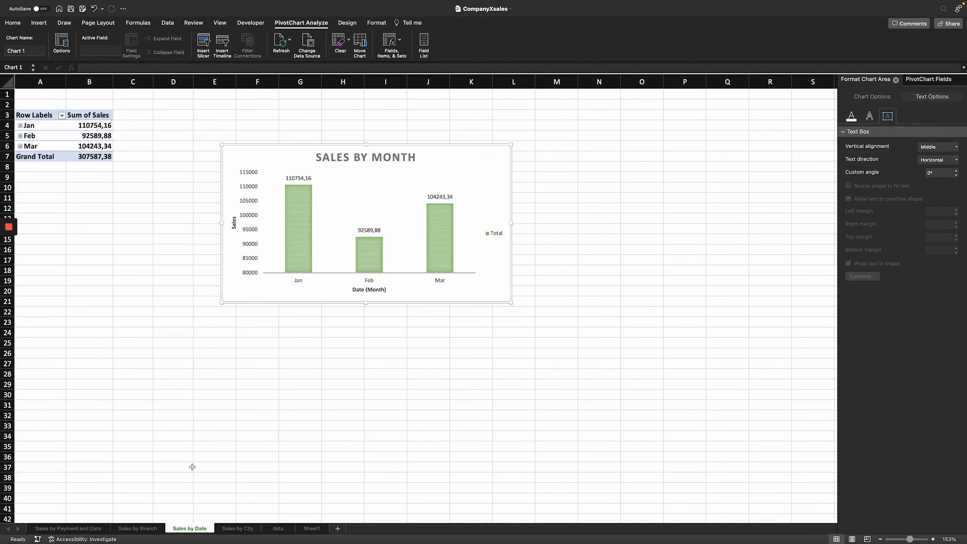
pyautogui.click(137, 529)
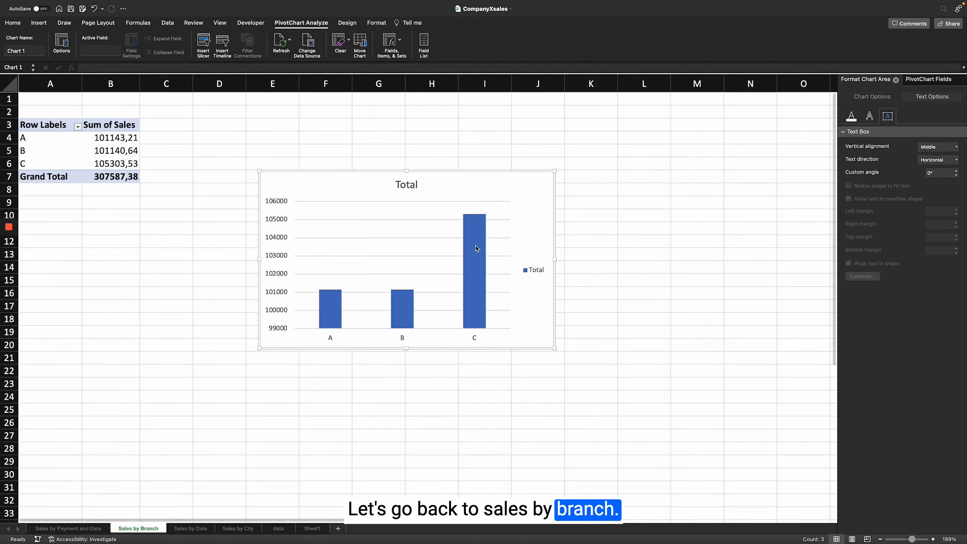
pyautogui.click(494, 190)
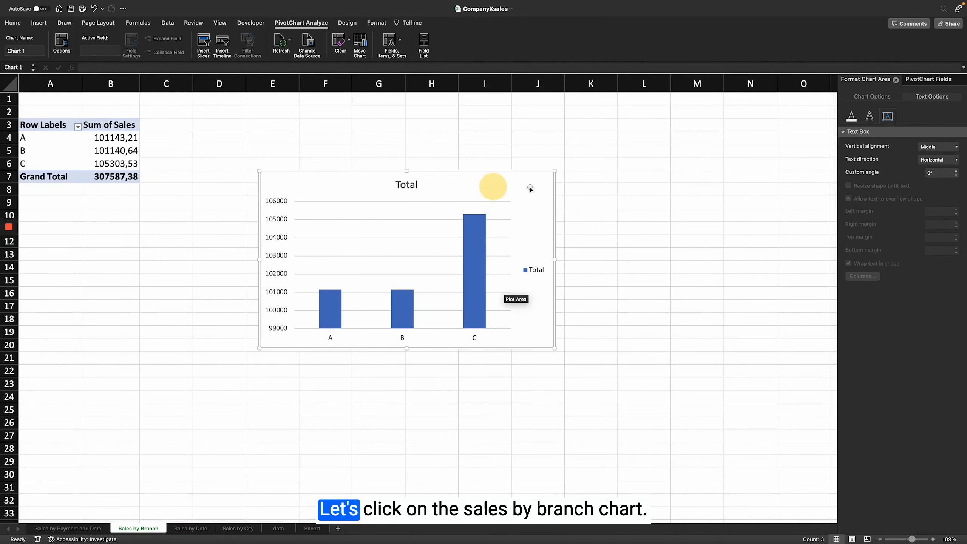
pyautogui.click(511, 187)
pyautogui.rightClick(511, 187)
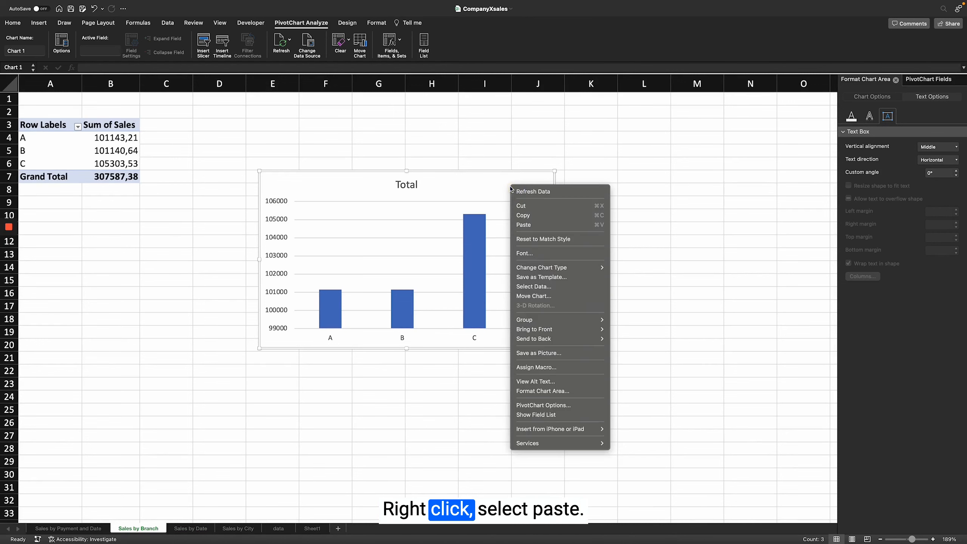
pyautogui.click(535, 225)
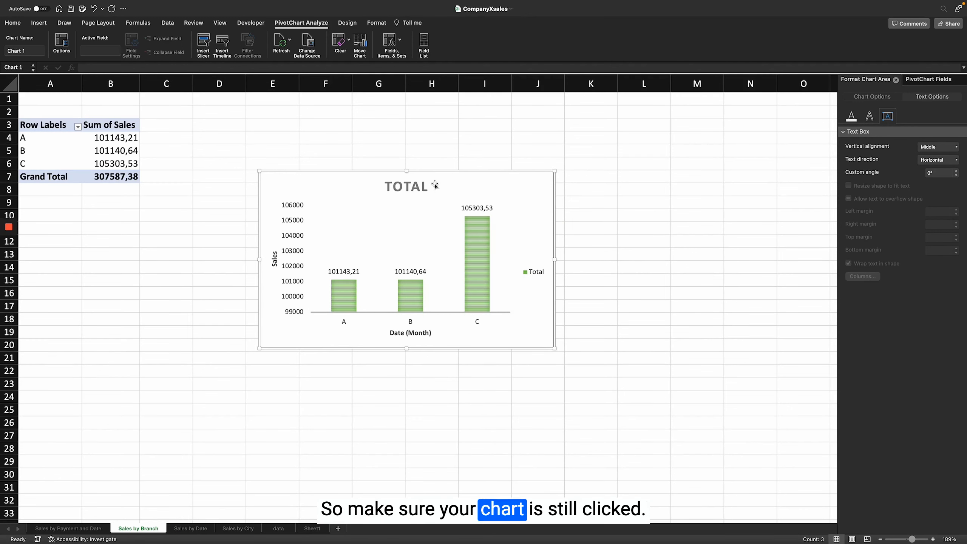
# Change the Sales by Branch chart to a doughnut chart
pyautogui.click(347, 23)
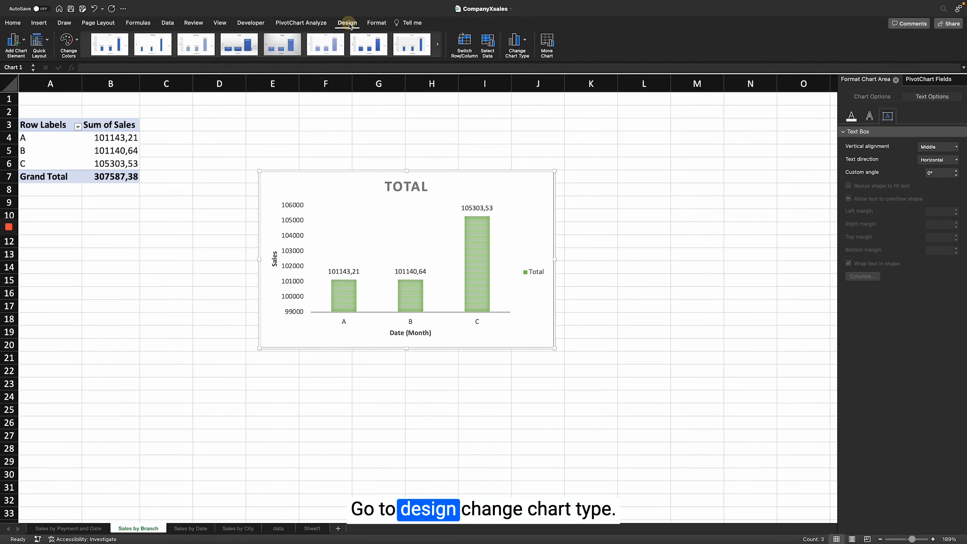
pyautogui.click(522, 44)
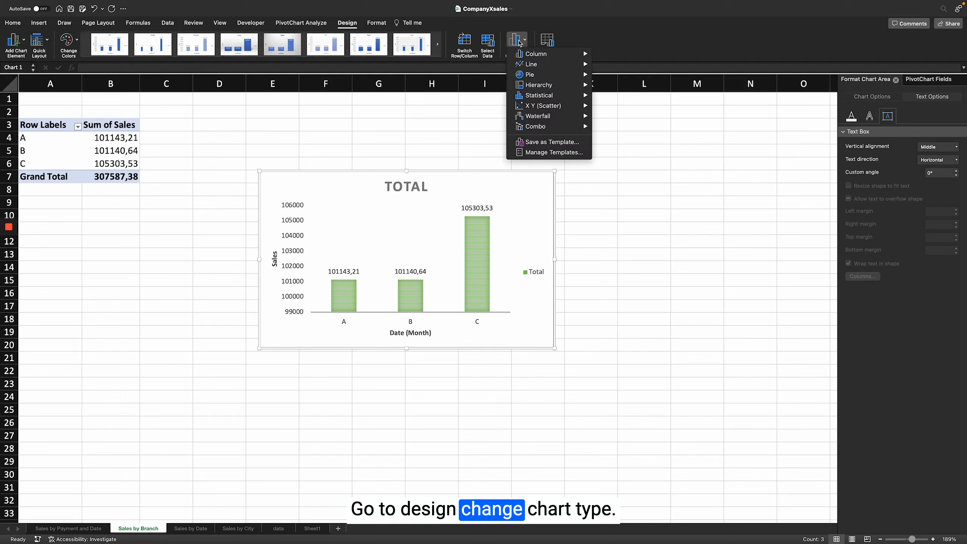
pyautogui.moveTo(549, 76)
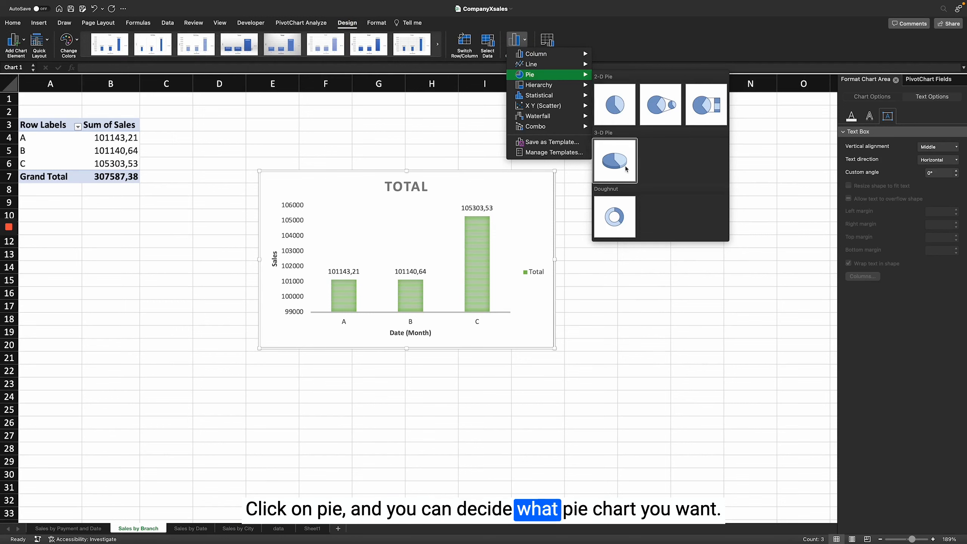
pyautogui.click(616, 227)
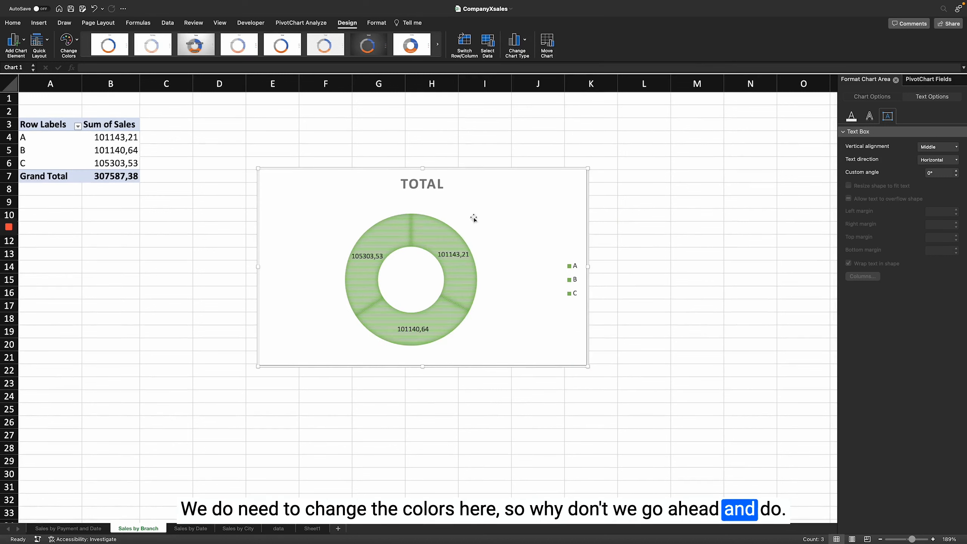
# Nudge the Sales by Branch doughnut chart slightly towards column D and apply the second chart style, with a thinner multicoloured ring
pyautogui.moveTo(367, 183); pyautogui.dragTo(360, 183)
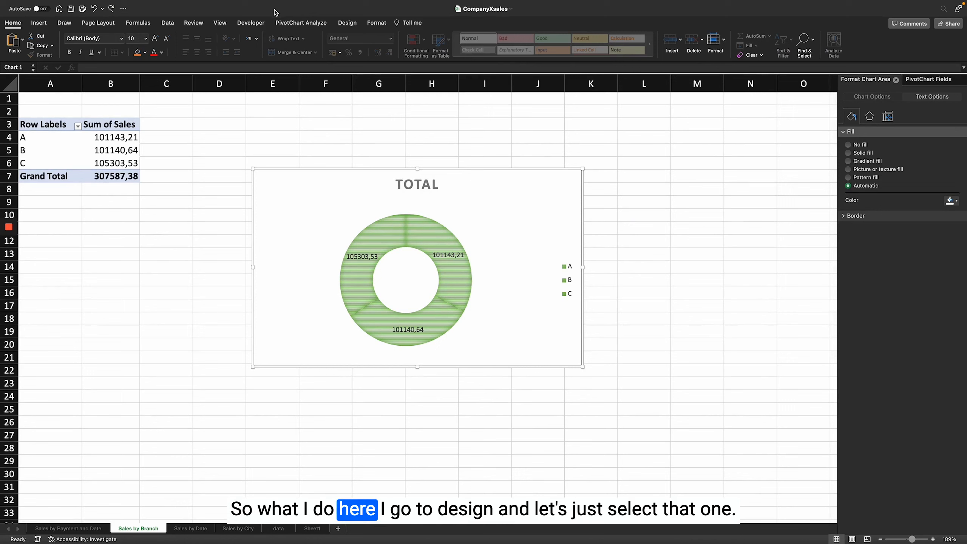
pyautogui.click(347, 23)
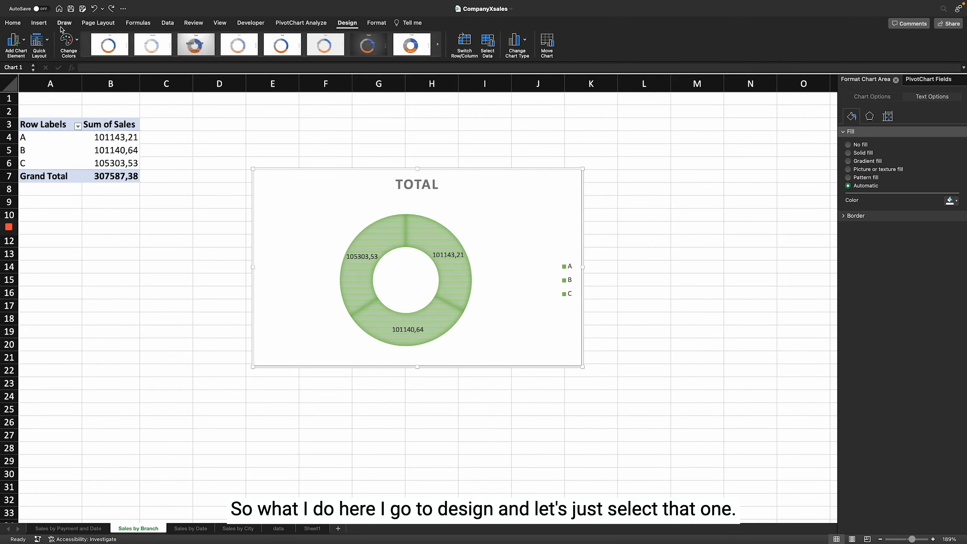
pyautogui.click(163, 50)
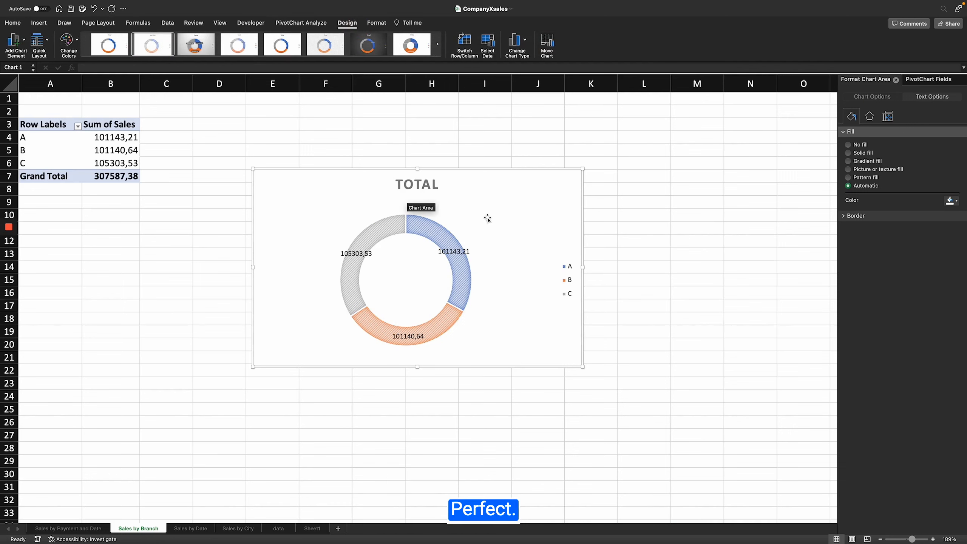
# Add the percentage and category name to the data labels of the Sales by Branch doughnut chart
pyautogui.click(346, 258)
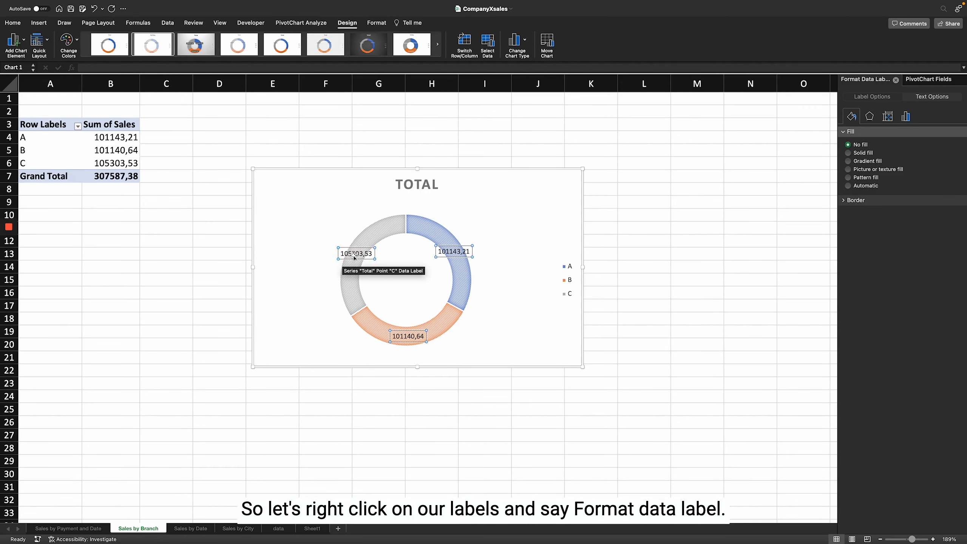
pyautogui.rightClick(354, 256)
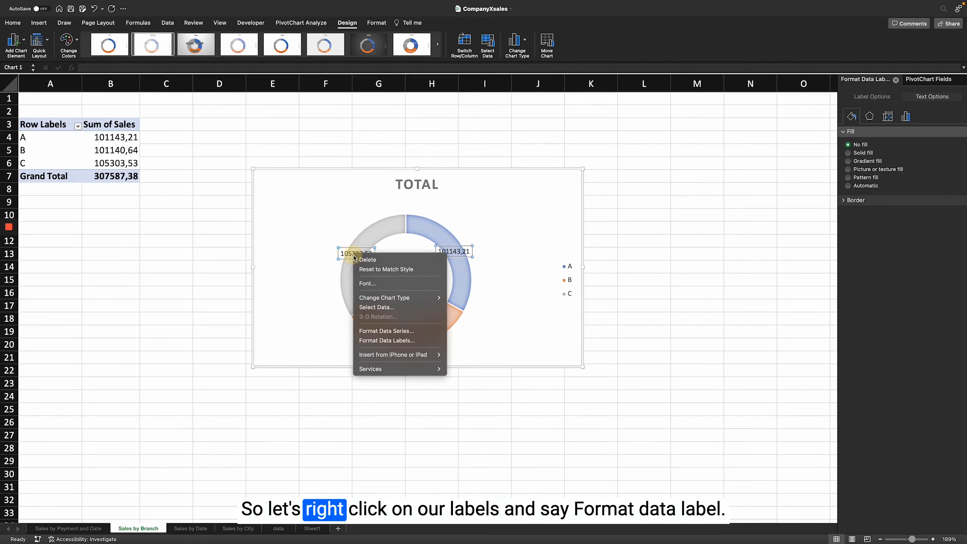
pyautogui.click(396, 341)
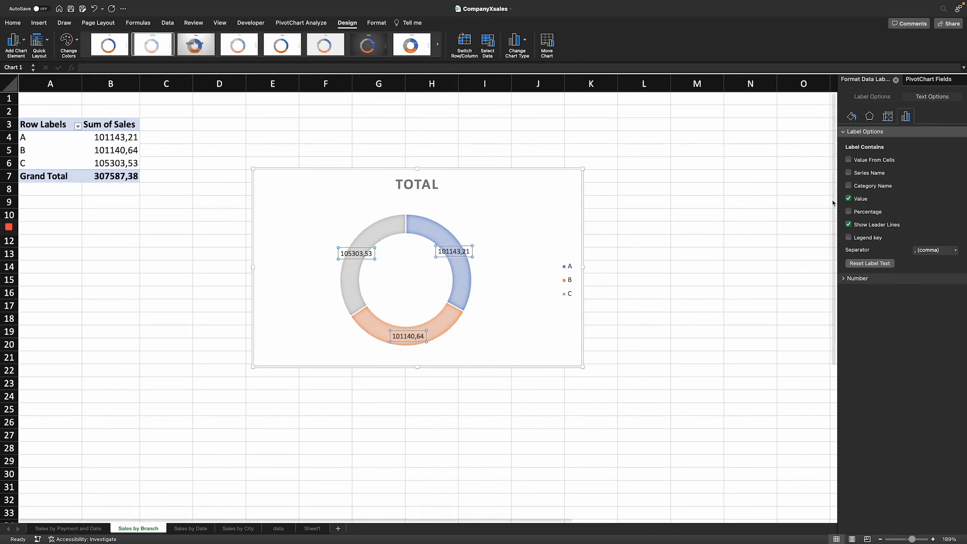
pyautogui.click(881, 96)
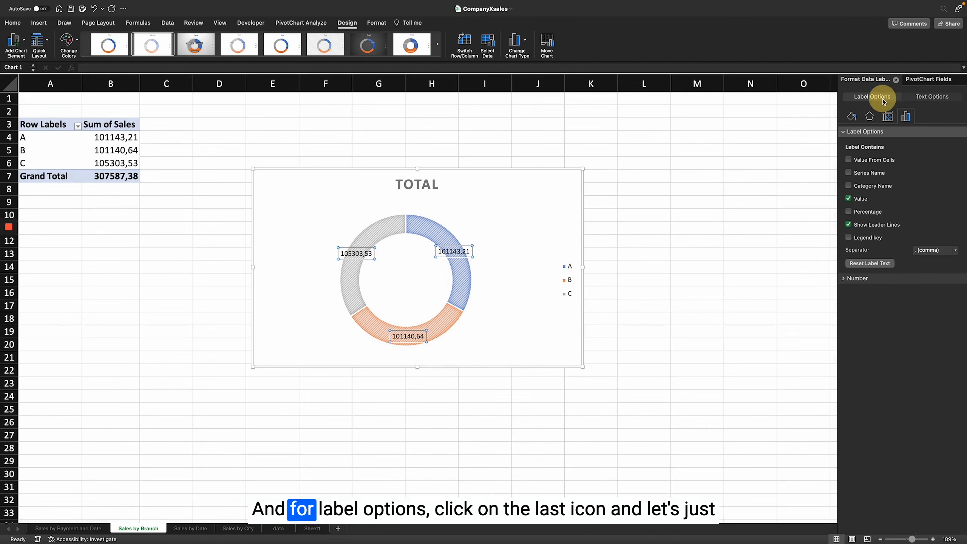
pyautogui.click(912, 118)
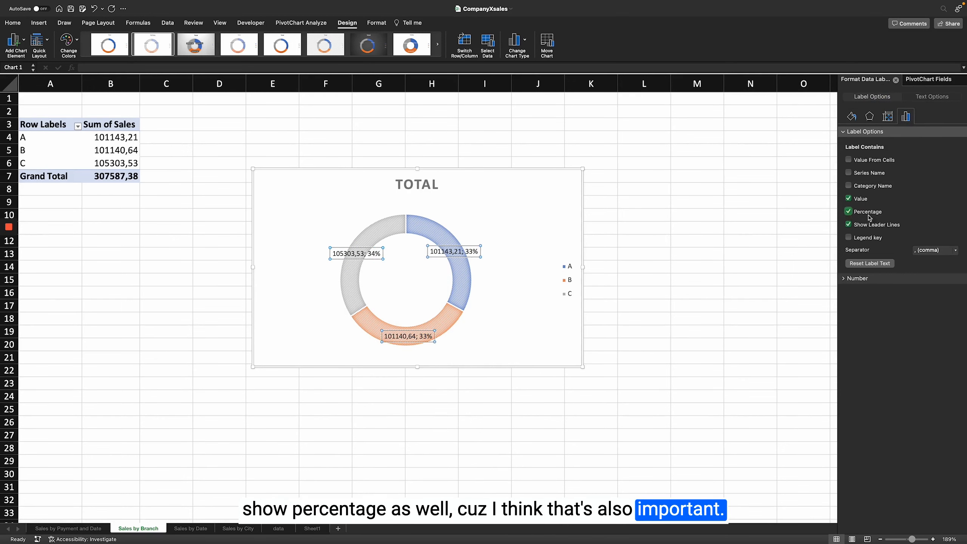
pyautogui.click(849, 186)
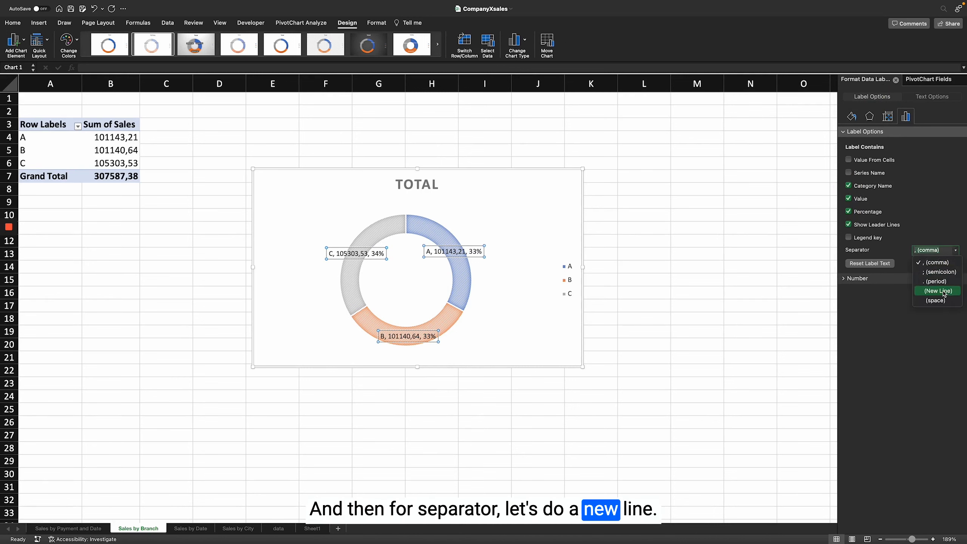
# Separate the data label parts with a new line and move the C and B labels outside the doughnut ring
pyautogui.click(945, 291)
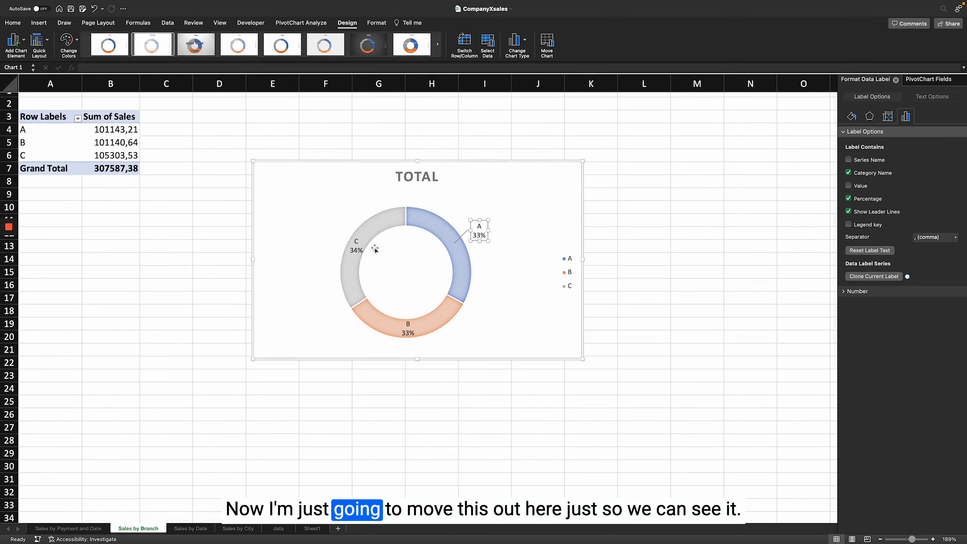
pyautogui.moveTo(355, 246); pyautogui.dragTo(328, 229)
pyautogui.scroll(1, 415, 335)
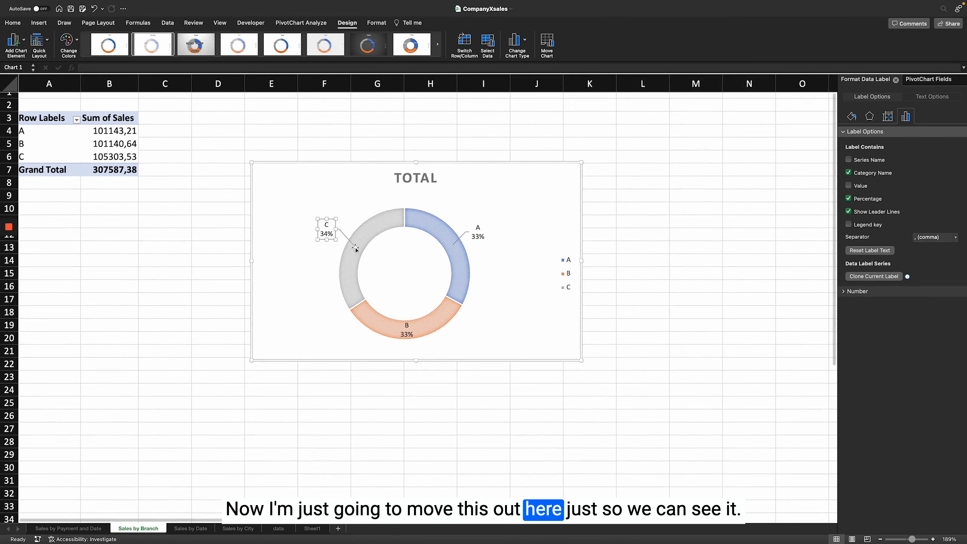
pyautogui.click(409, 338)
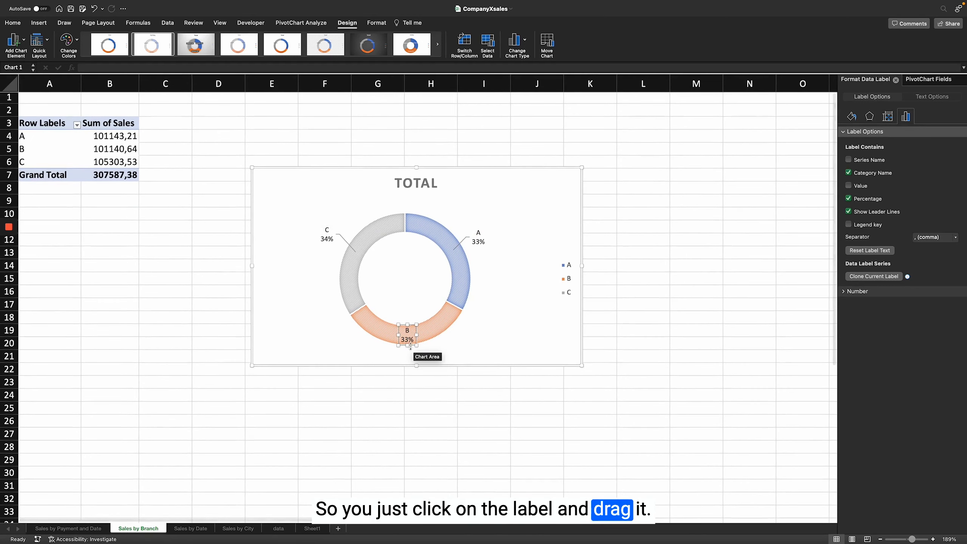
pyautogui.moveTo(409, 345); pyautogui.dragTo(439, 359)
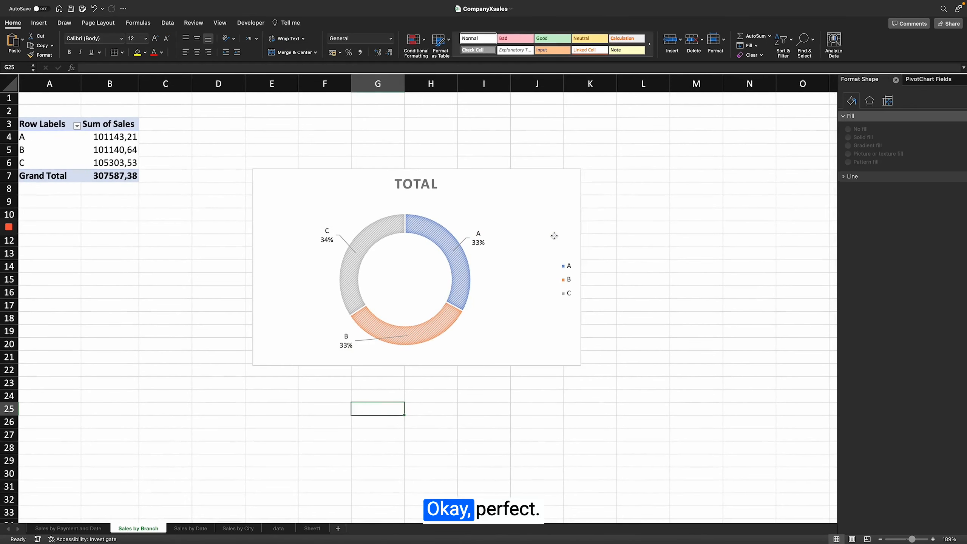
# Replace the doughnut chart's title with "SALES BY BRANC"
pyautogui.click(417, 185)
pyautogui.doubleClick(417, 186)
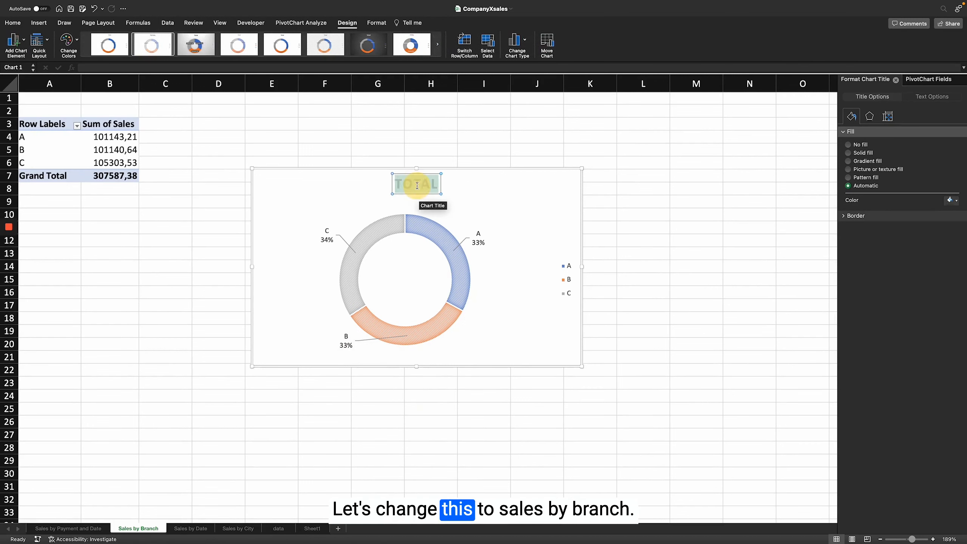
pyautogui.write('SALE')
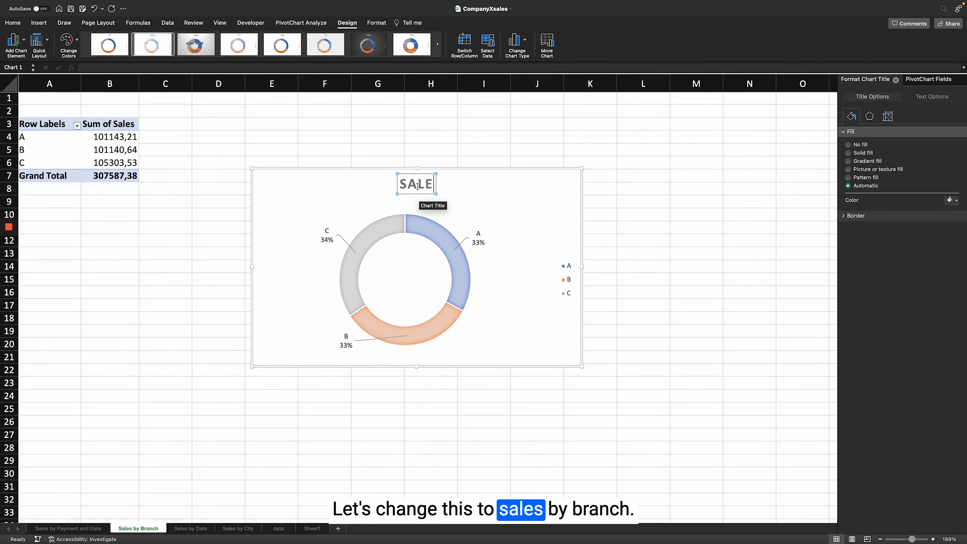
pyautogui.write('S BY BRANCH')
pyautogui.click(523, 212)
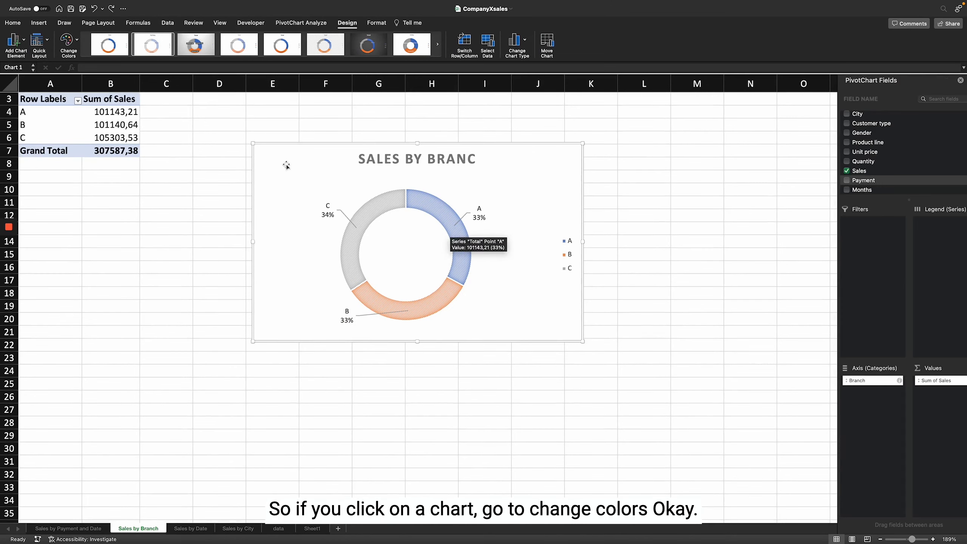
# Apply the green, blue and gold colorful palette to the doughnut chart and correct its title to "SALES BY BRANCH"
pyautogui.click(67, 40)
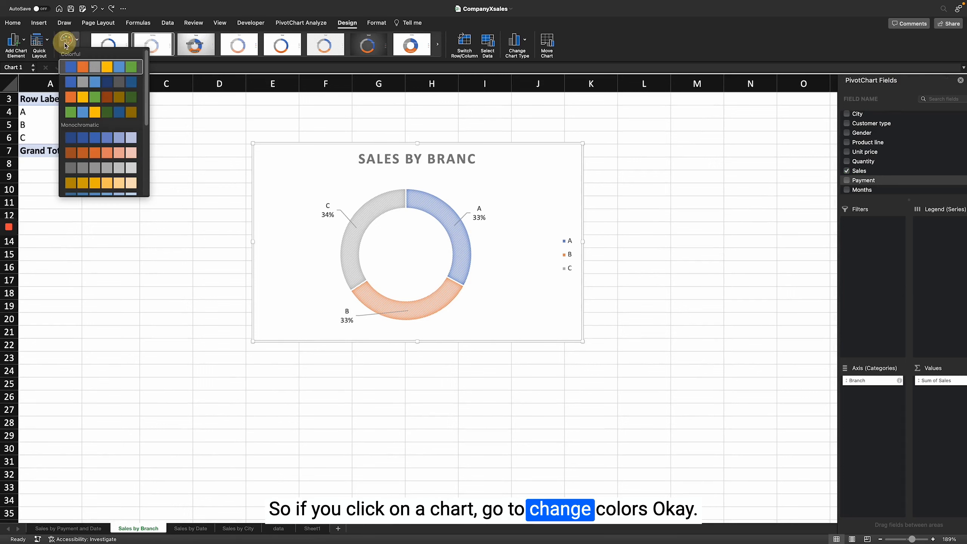
pyautogui.click(102, 115)
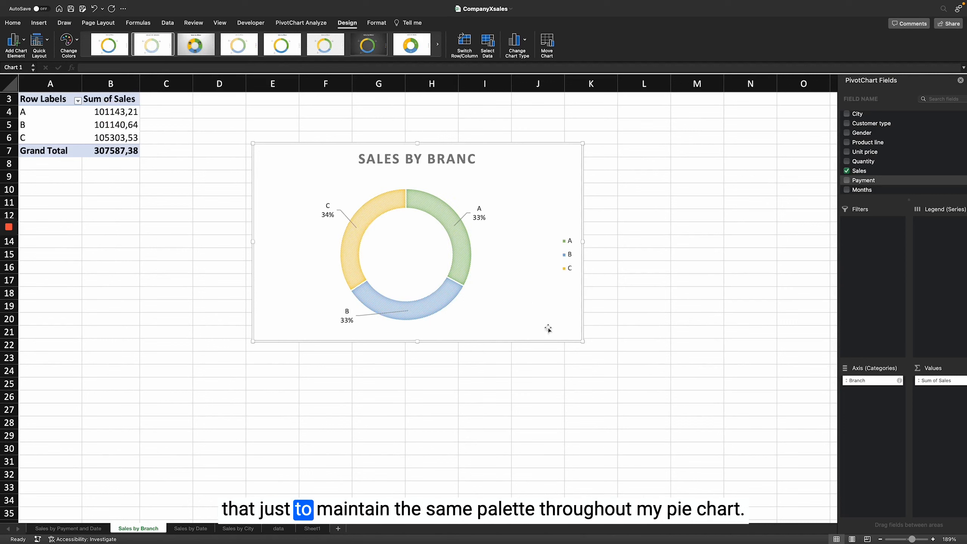
pyautogui.doubleClick(475, 162)
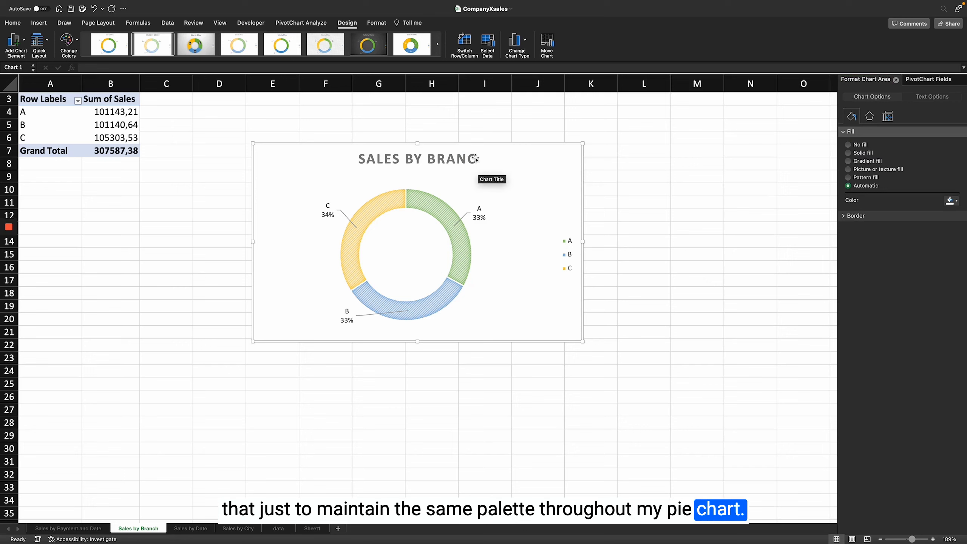
pyautogui.click(475, 157)
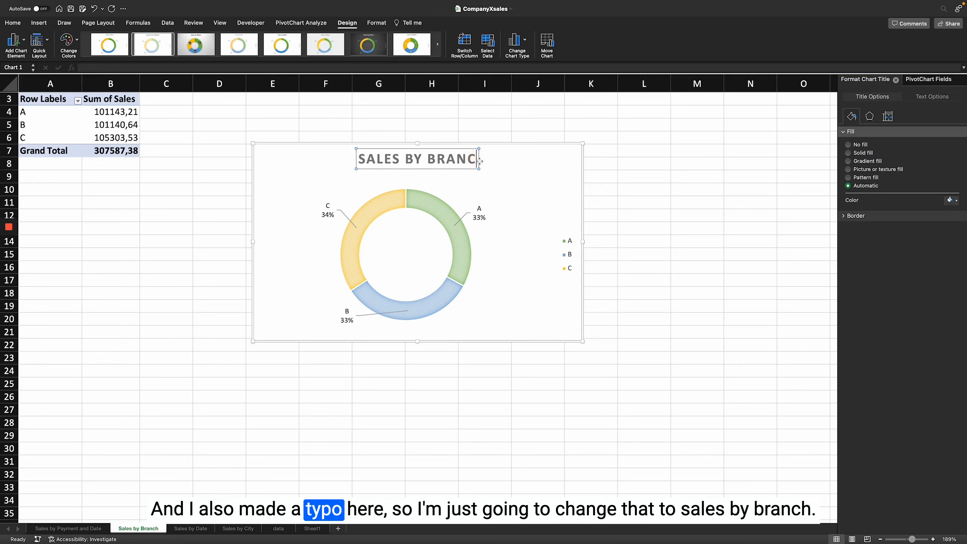
pyautogui.write('h')
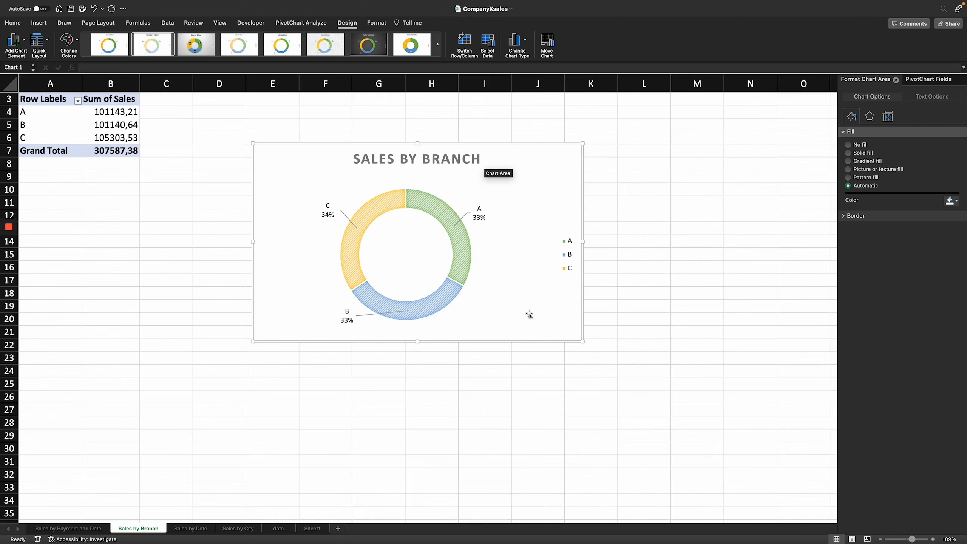
pyautogui.click(219, 449)
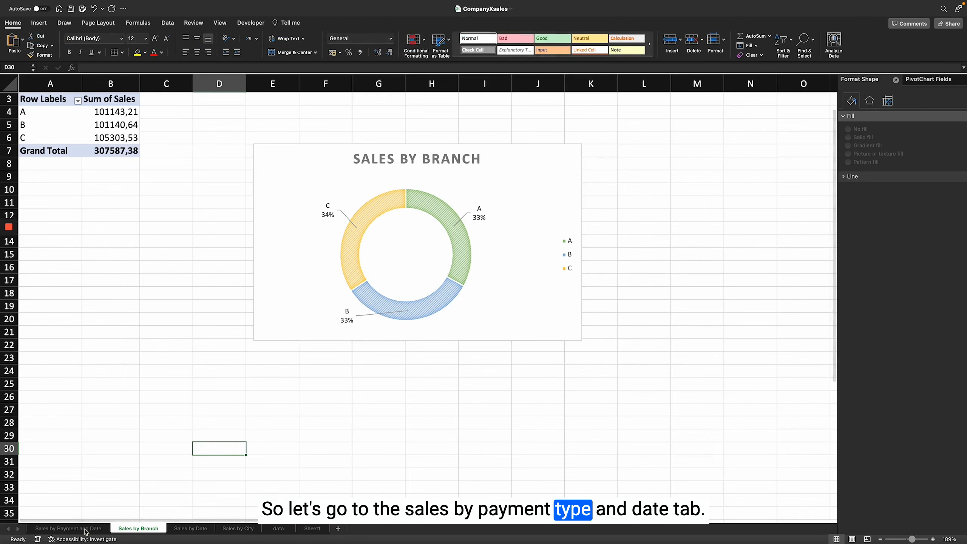
# On the Sales by Payment and Date sheet, insert a PivotChart from the pivot table and place it beside the table
pyautogui.click(86, 530)
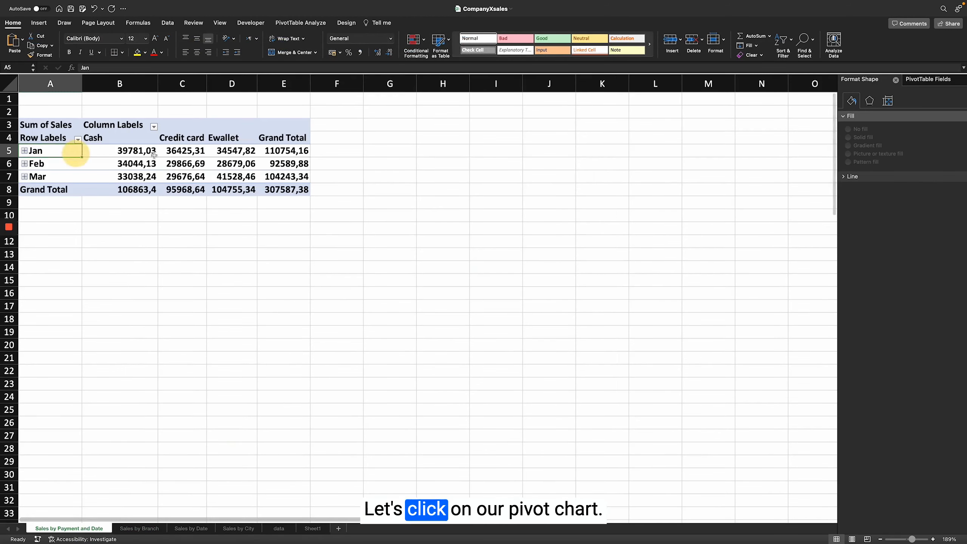
pyautogui.click(131, 168)
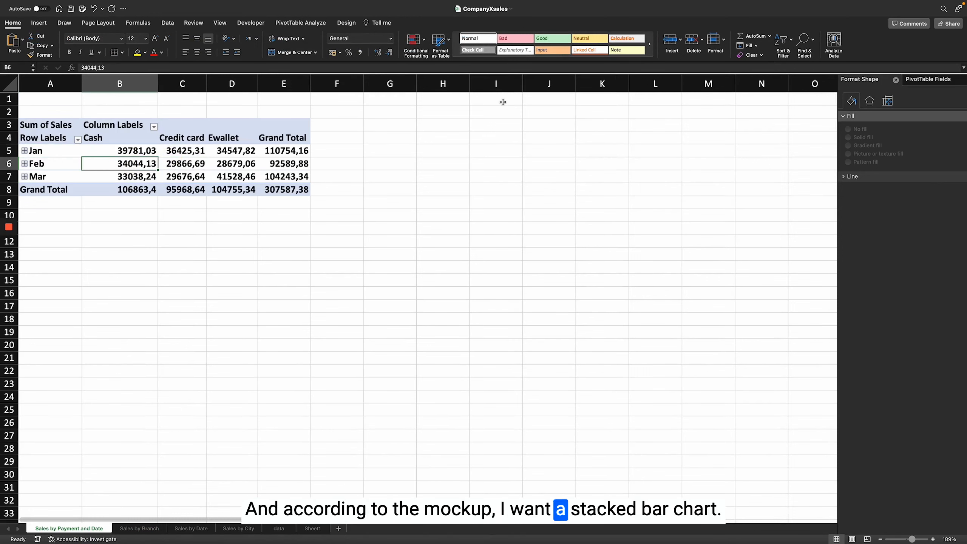
pyautogui.click(318, 24)
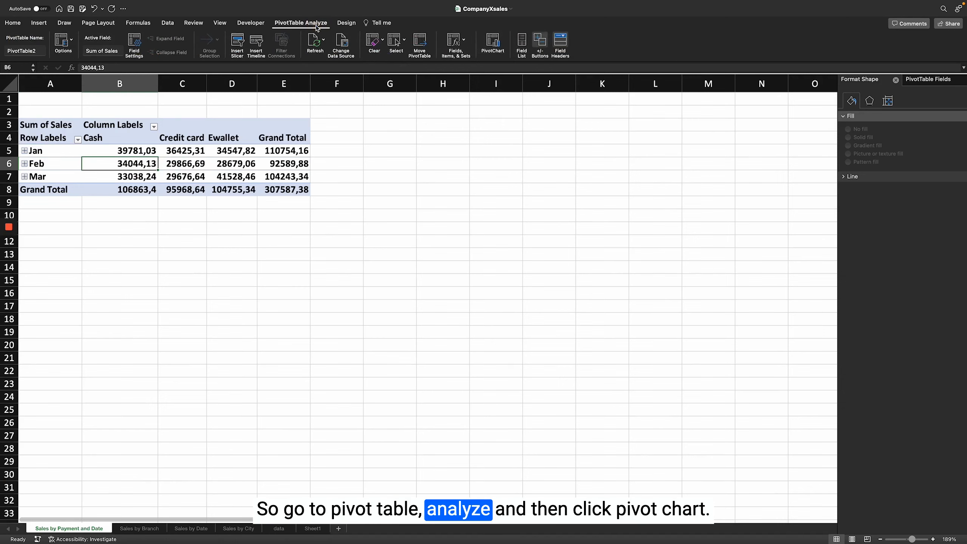
pyautogui.click(495, 42)
pyautogui.moveTo(527, 230); pyautogui.dragTo(571, 170)
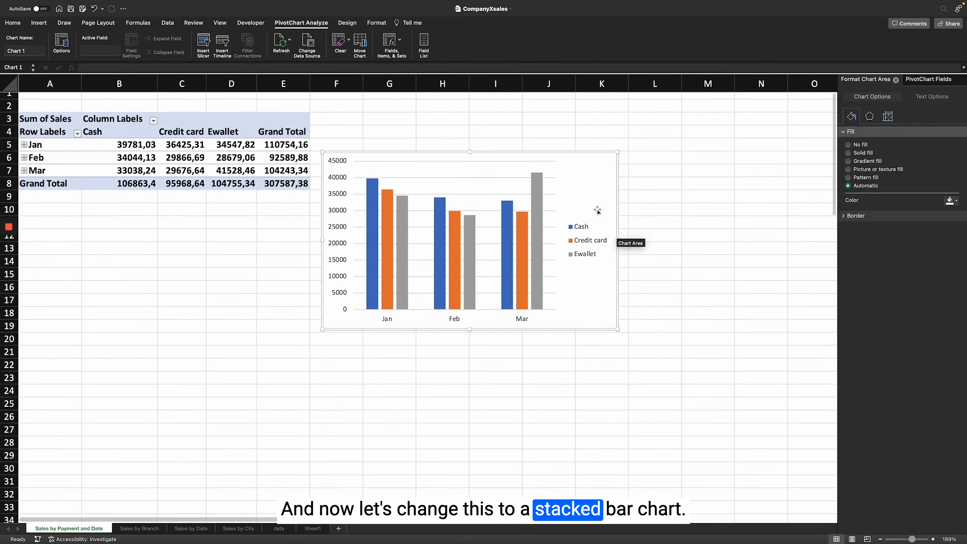
# Change the payment chart's type to 2-D stacked column
pyautogui.click(344, 24)
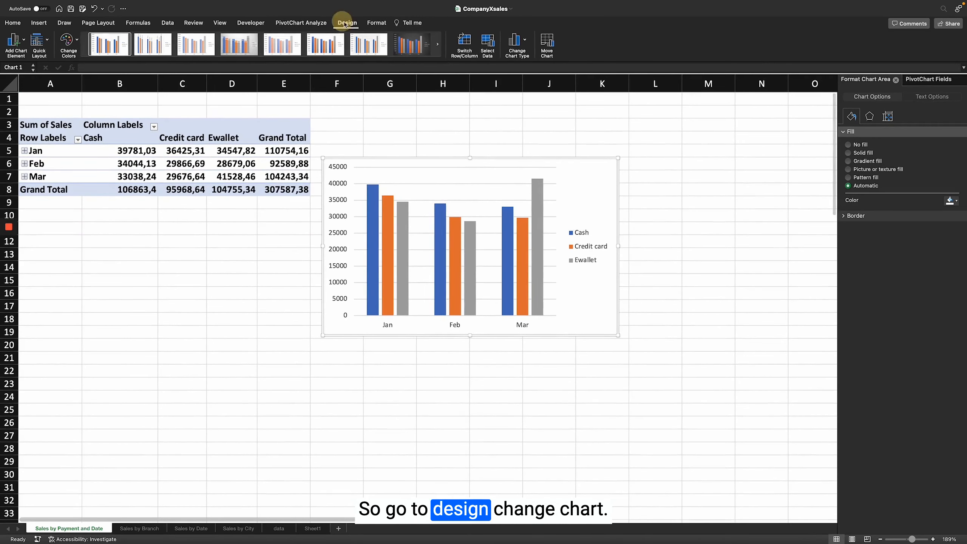
pyautogui.click(526, 39)
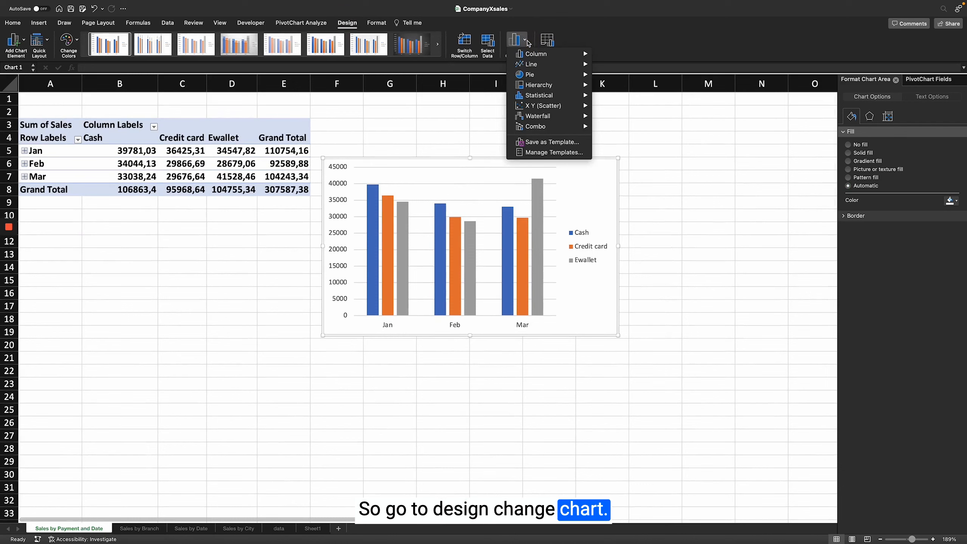
pyautogui.moveTo(546, 57)
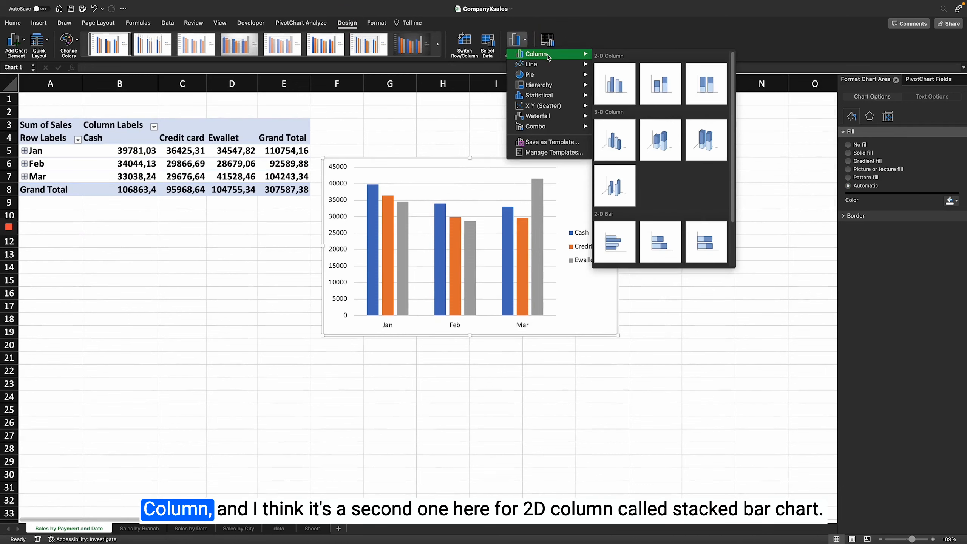
pyautogui.click(663, 92)
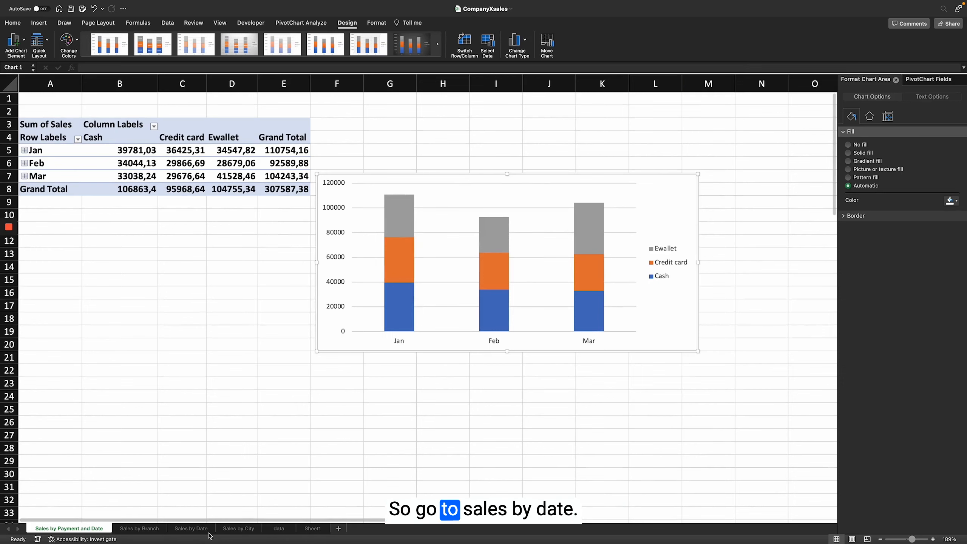
# Copy the Sales by Date sheet's chart, paste it onto the chart in Sales by Payment and Date, and make that chart slightly taller
pyautogui.click(192, 530)
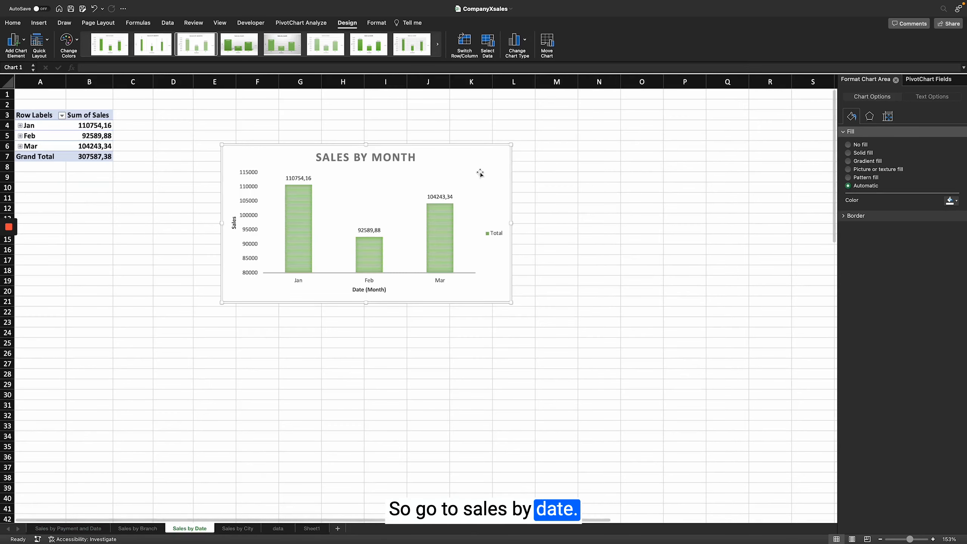
pyautogui.rightClick(480, 155)
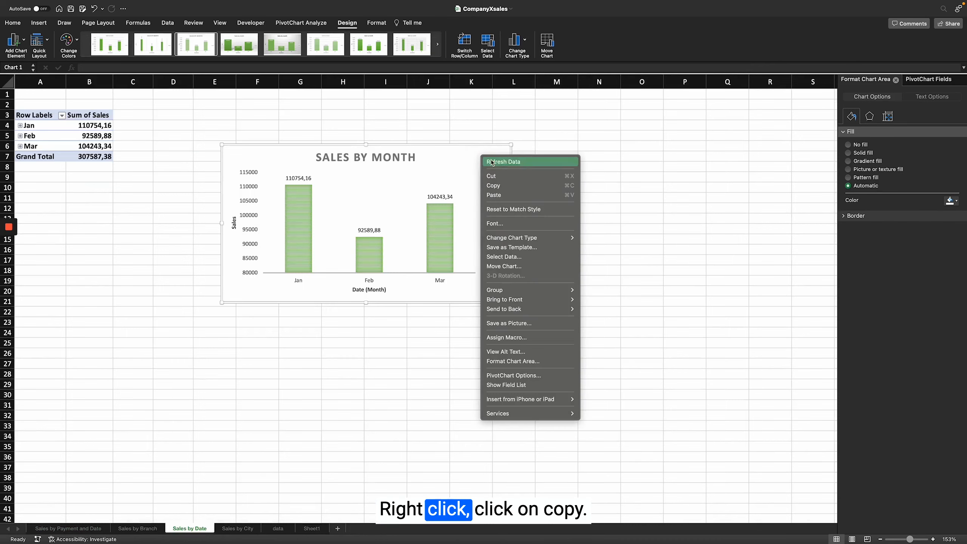
pyautogui.click(506, 186)
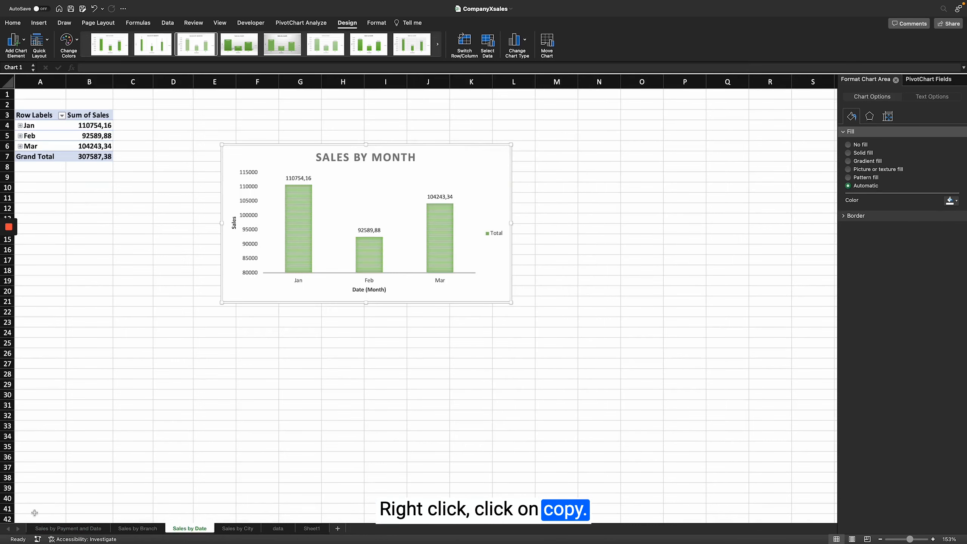
pyautogui.click(67, 530)
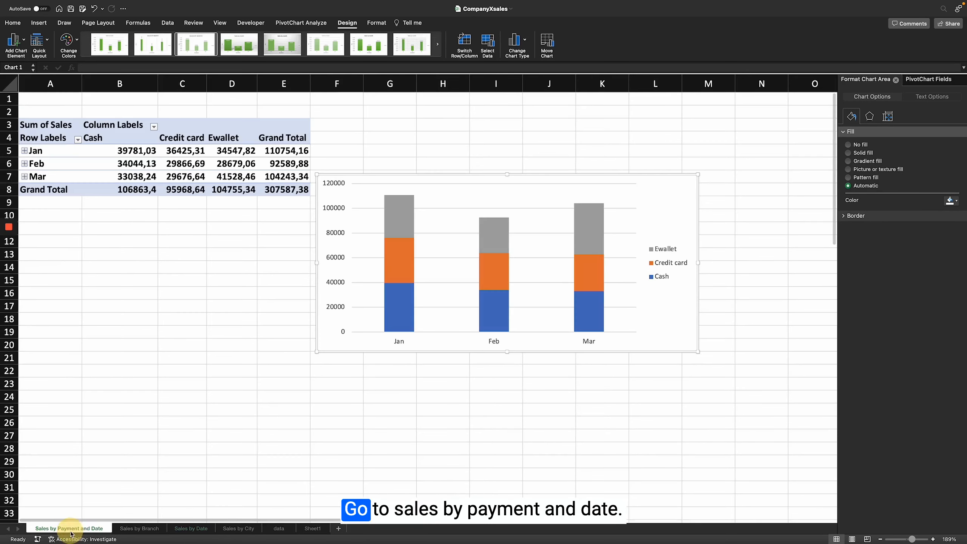
pyautogui.rightClick(663, 187)
pyautogui.click(682, 227)
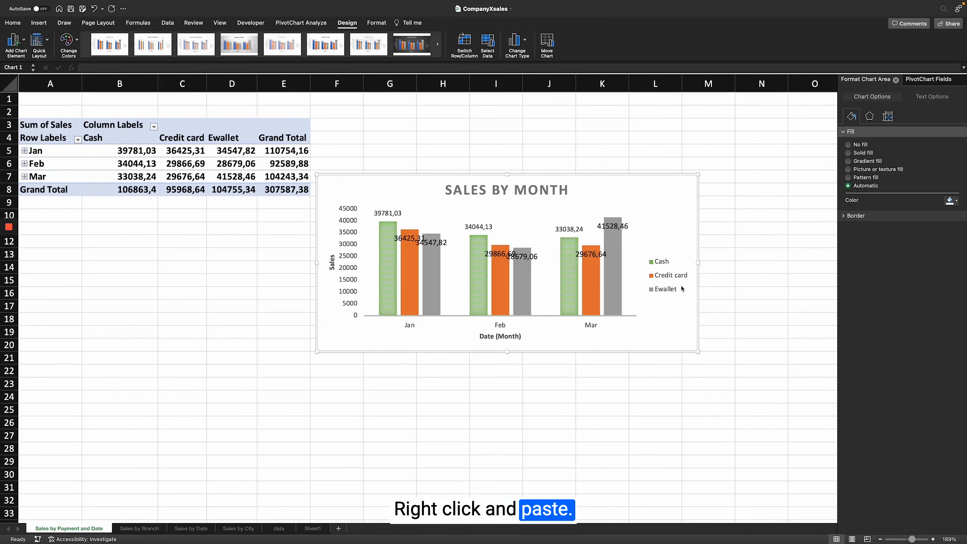
pyautogui.moveTo(508, 352); pyautogui.dragTo(509, 372)
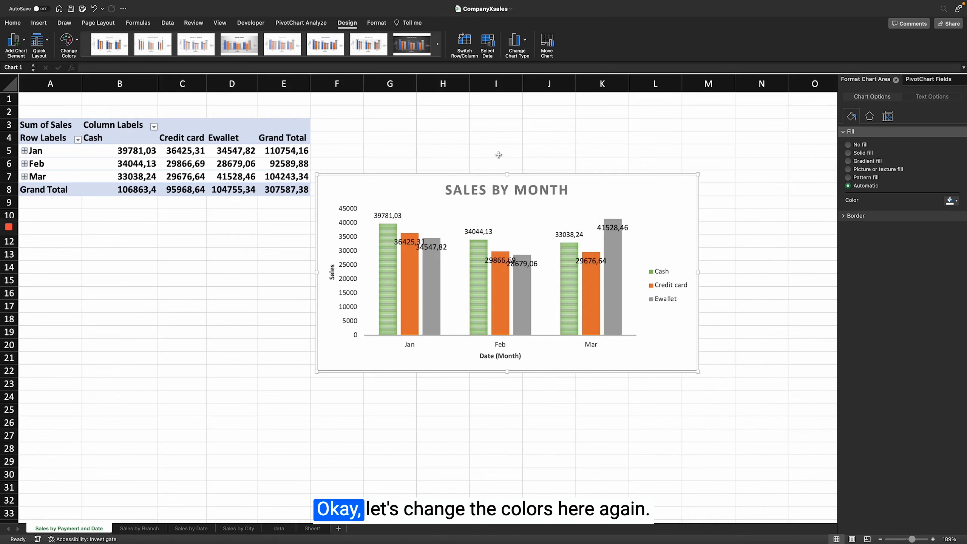
# Restyle the payment chart with the green, blue and gold colorful palette and the third chart style, and nudge it slightly right
pyautogui.click(69, 40)
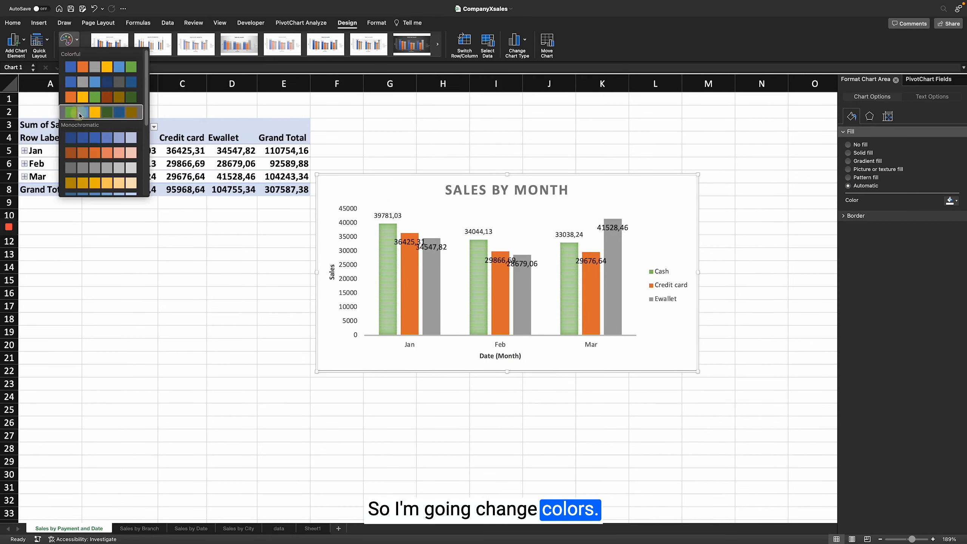
pyautogui.click(80, 116)
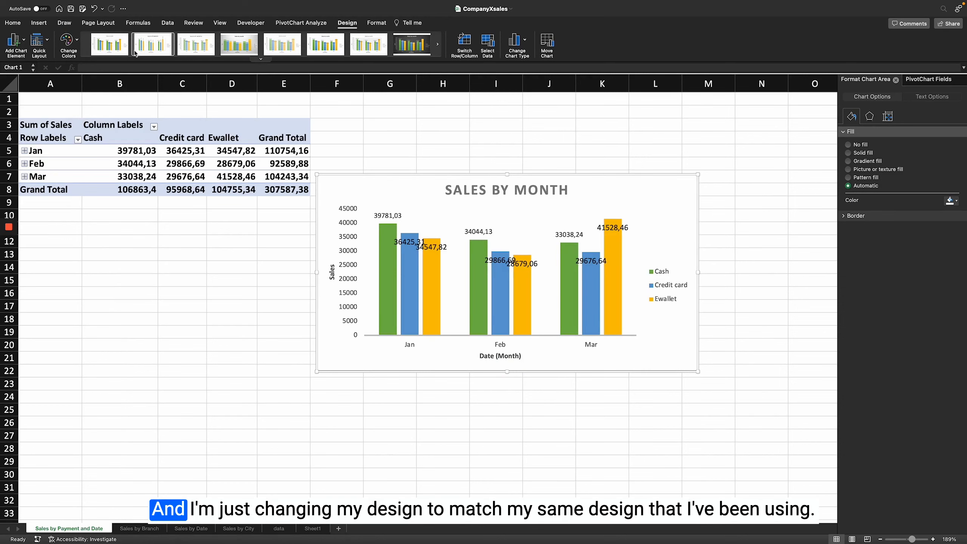
pyautogui.click(153, 45)
pyautogui.click(194, 45)
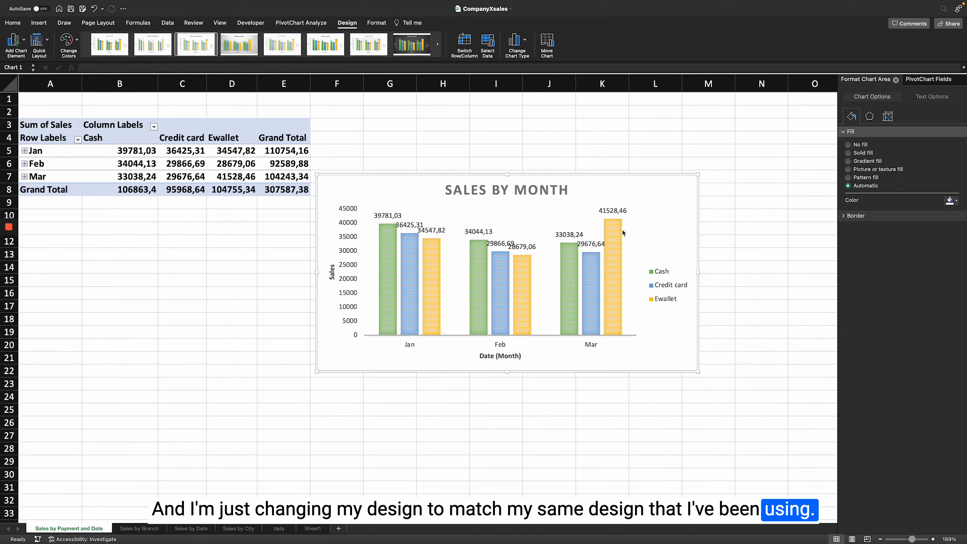
pyautogui.moveTo(663, 236); pyautogui.dragTo(670, 238)
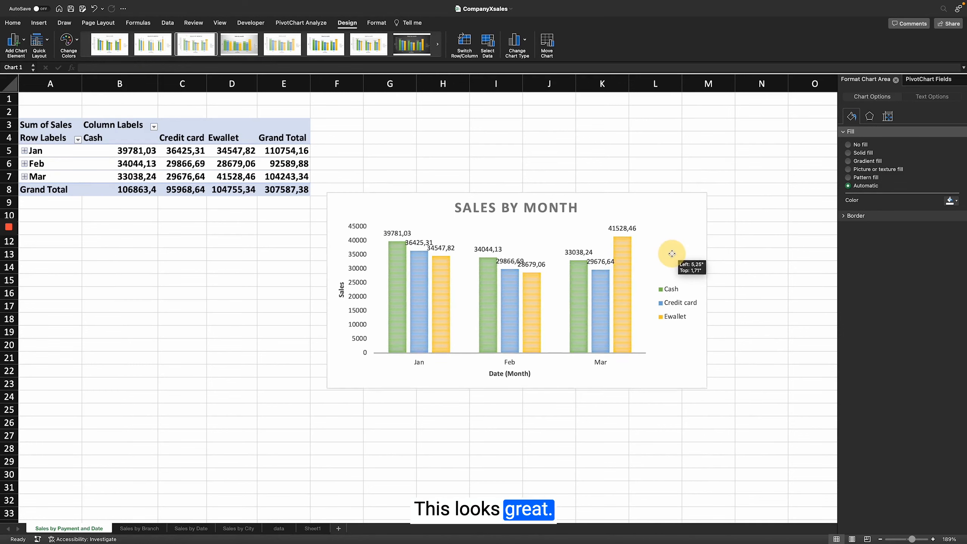
# Set the text direction of the Cash series data labels in the payment chart to Rotate all text 270°
pyautogui.click(393, 218)
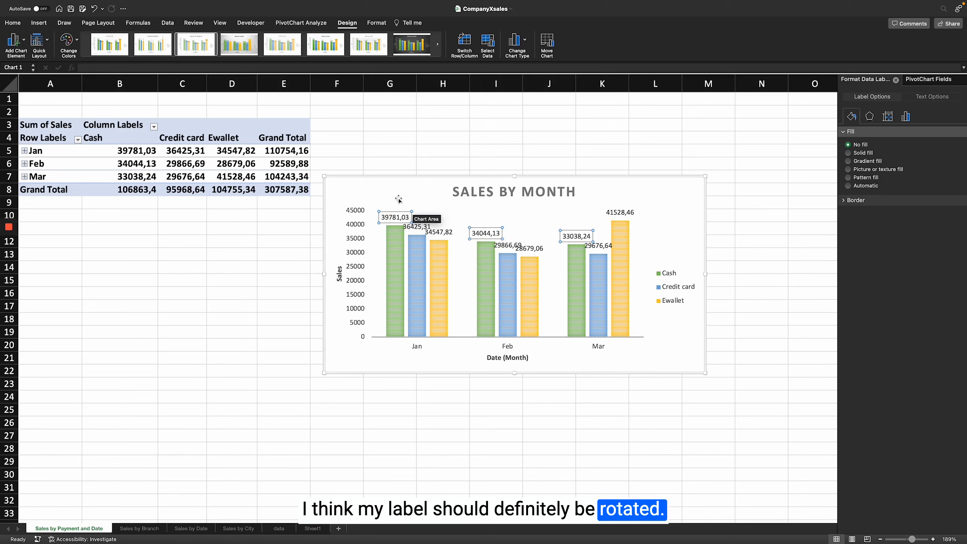
pyautogui.click(400, 220)
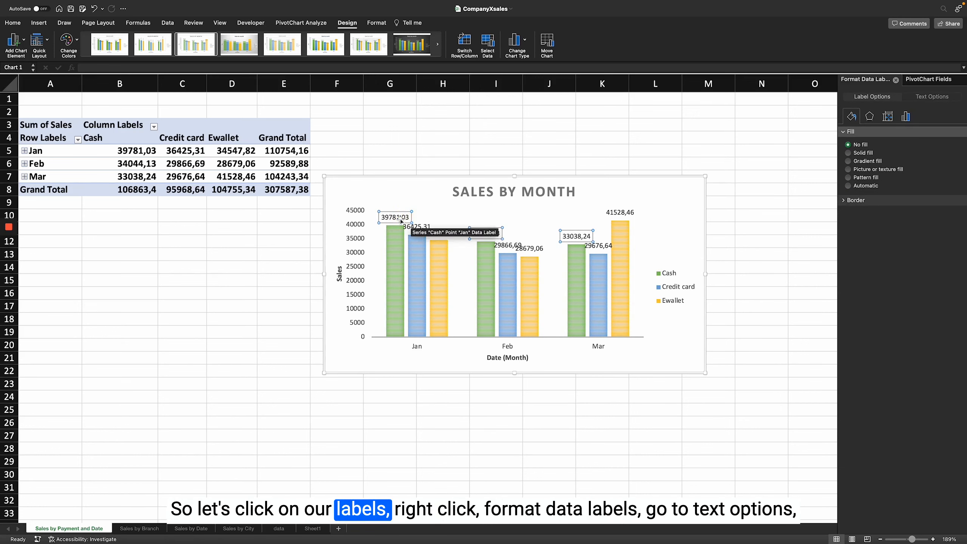
pyautogui.rightClick(401, 220)
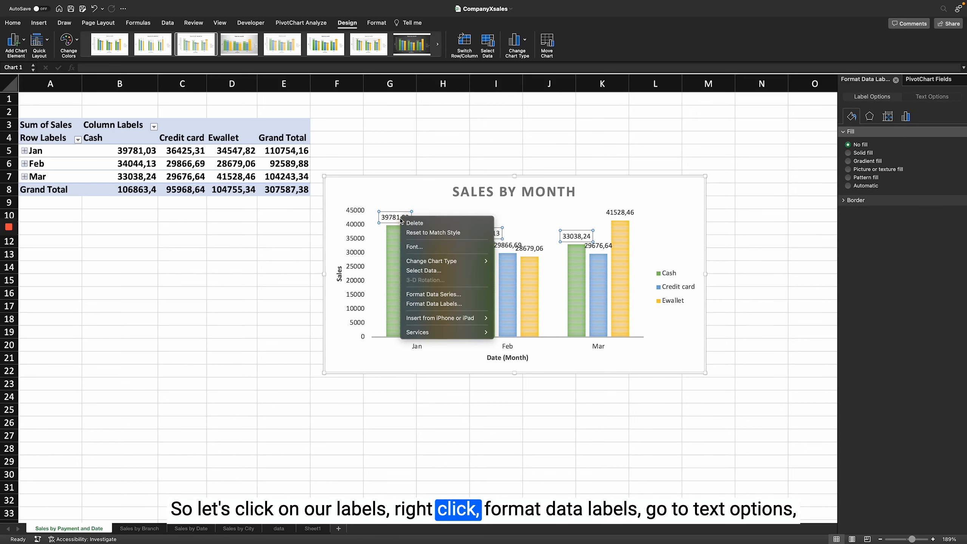
pyautogui.click(442, 308)
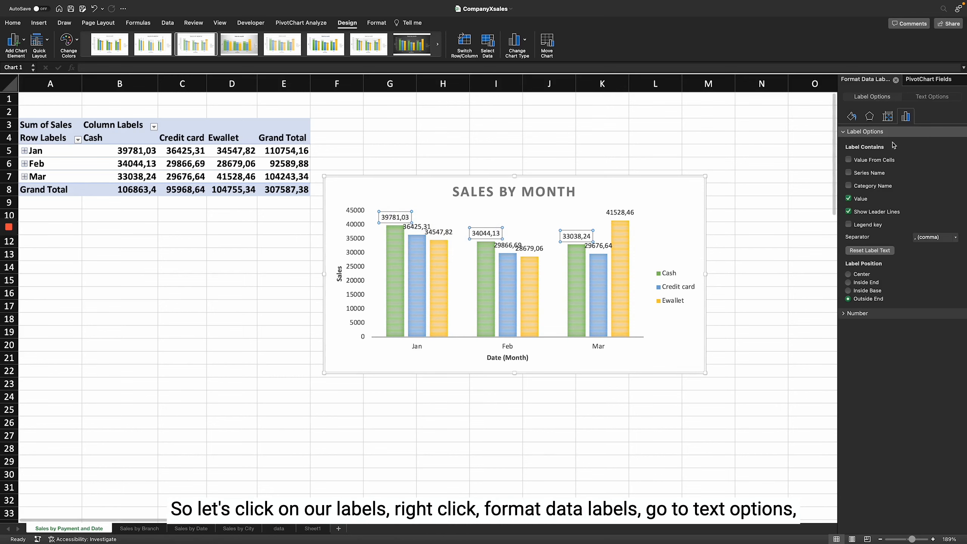
pyautogui.click(927, 98)
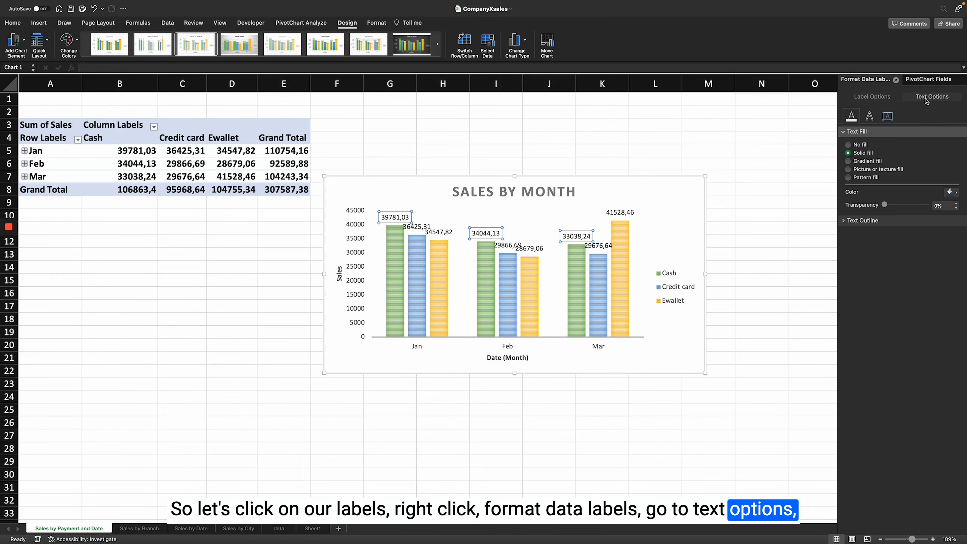
pyautogui.click(887, 116)
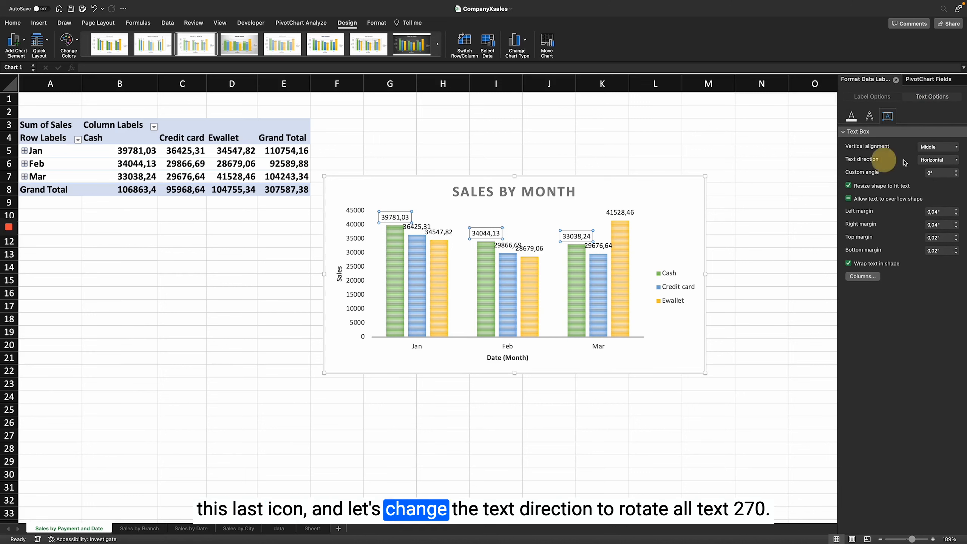
pyautogui.click(939, 160)
pyautogui.click(900, 225)
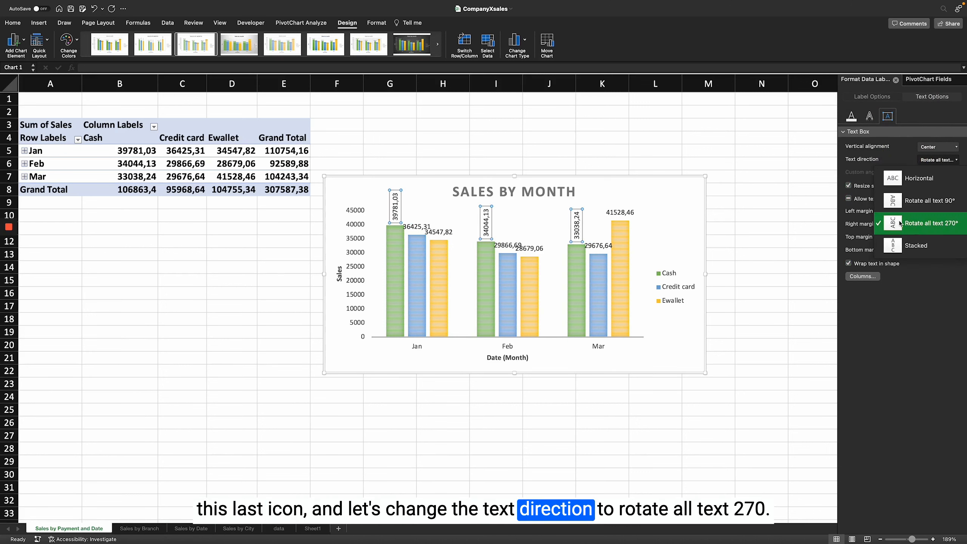
pyautogui.click(933, 229)
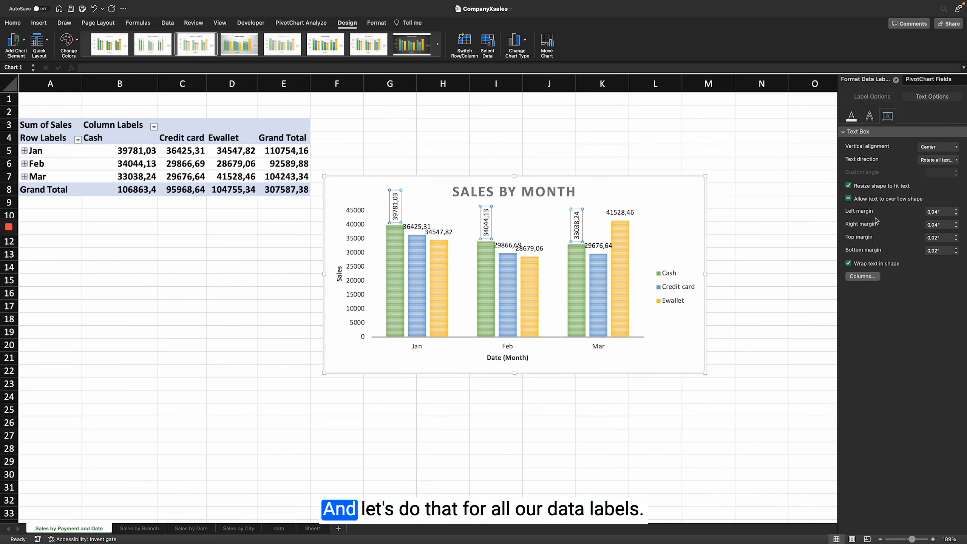
# Rotate the data labels of the Credit card and Ewallet series by 270° as well
pyautogui.click(418, 228)
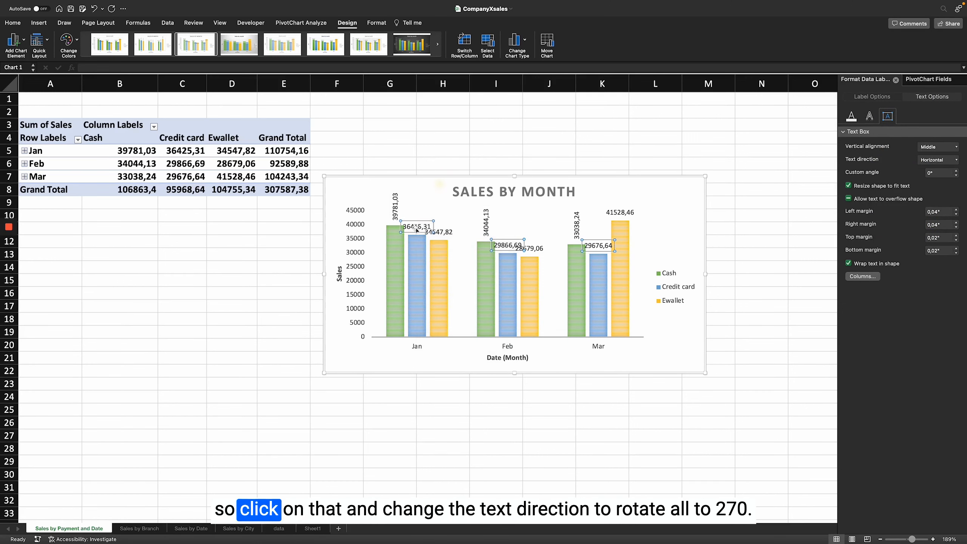
pyautogui.click(930, 161)
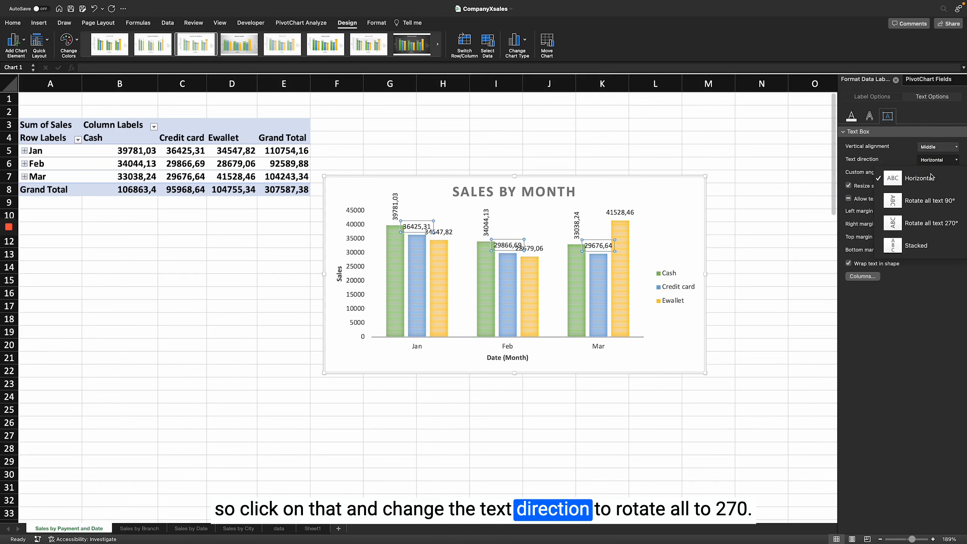
pyautogui.click(911, 227)
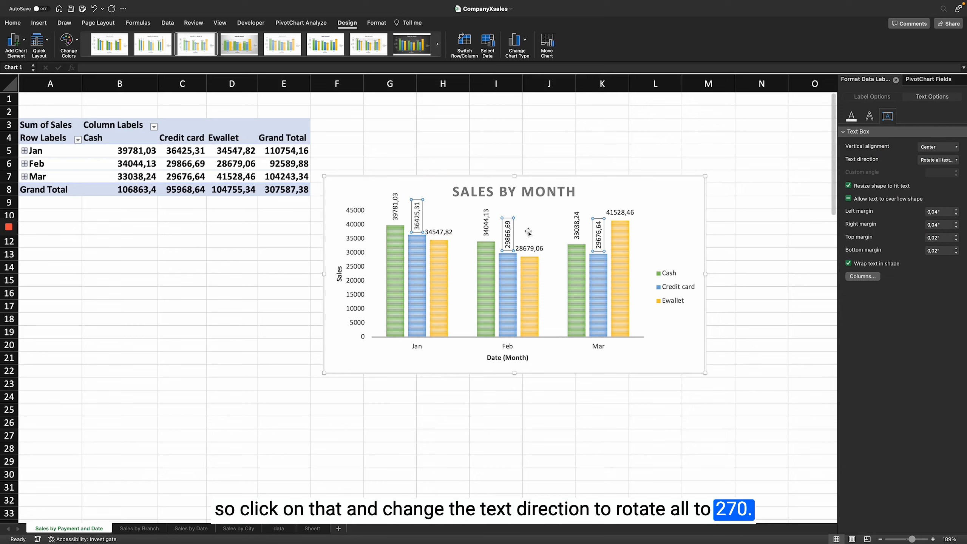
pyautogui.click(447, 233)
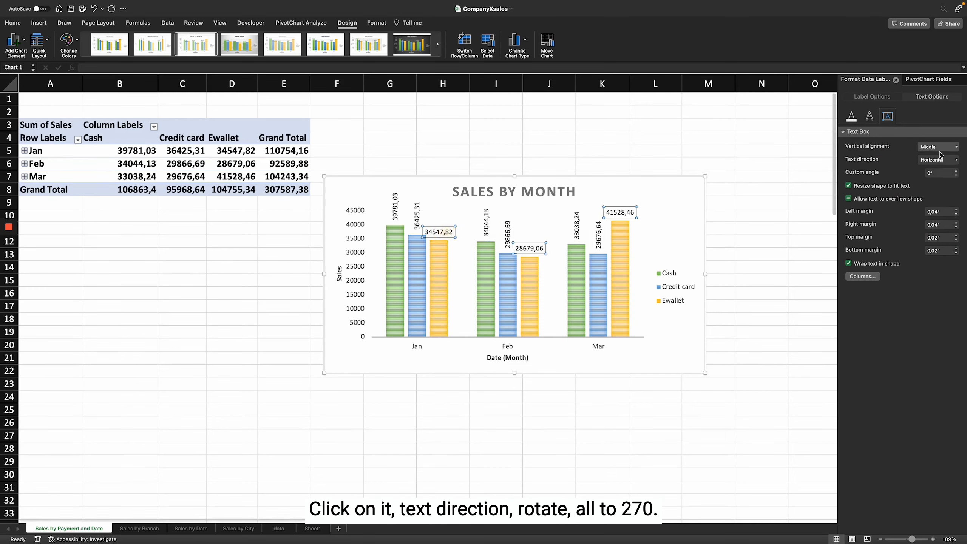
pyautogui.click(937, 159)
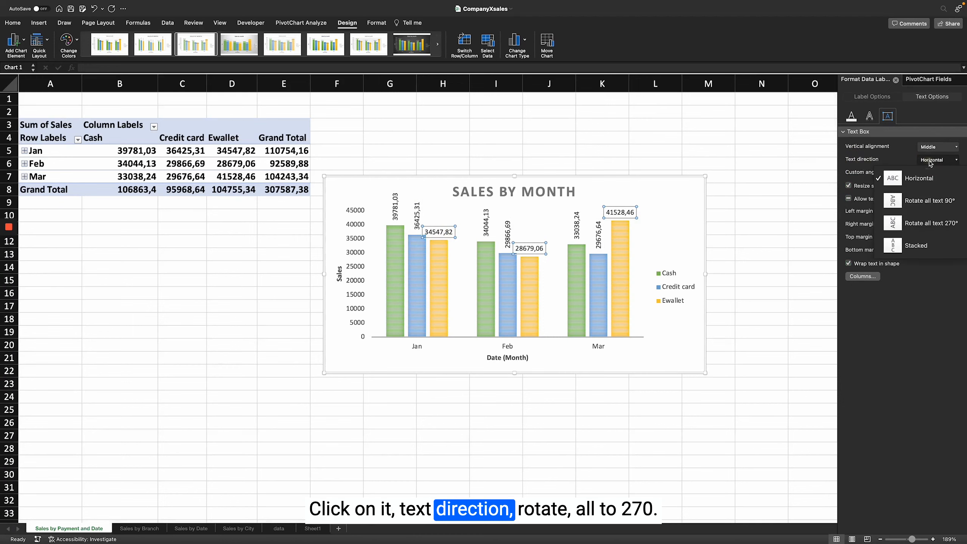
pyautogui.click(916, 222)
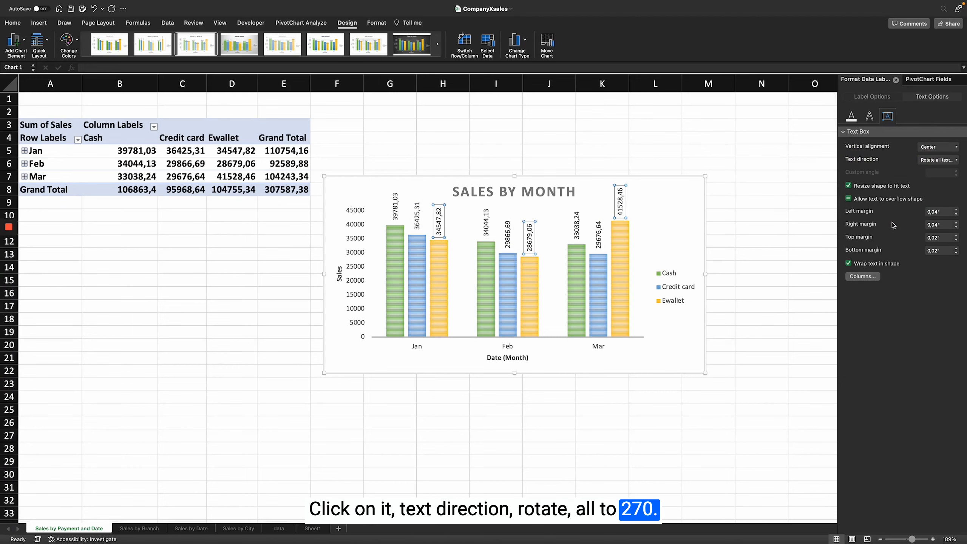
# Change the payment chart's title to "SALES BY PAYMENT TYPE AND DATE"
pyautogui.tripleClick(568, 191)
pyautogui.write('SALES BY')
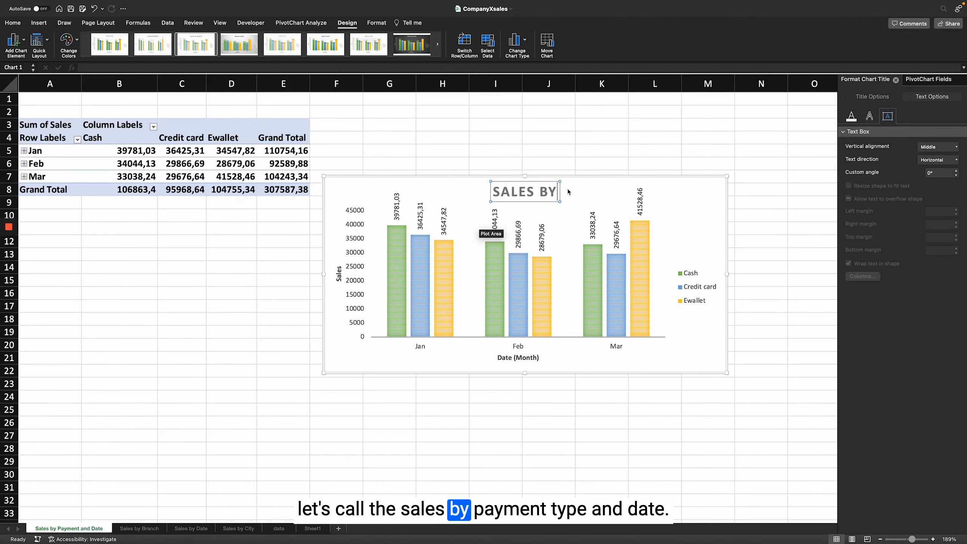
pyautogui.write(' PAYMENT TYPE AND DAT')
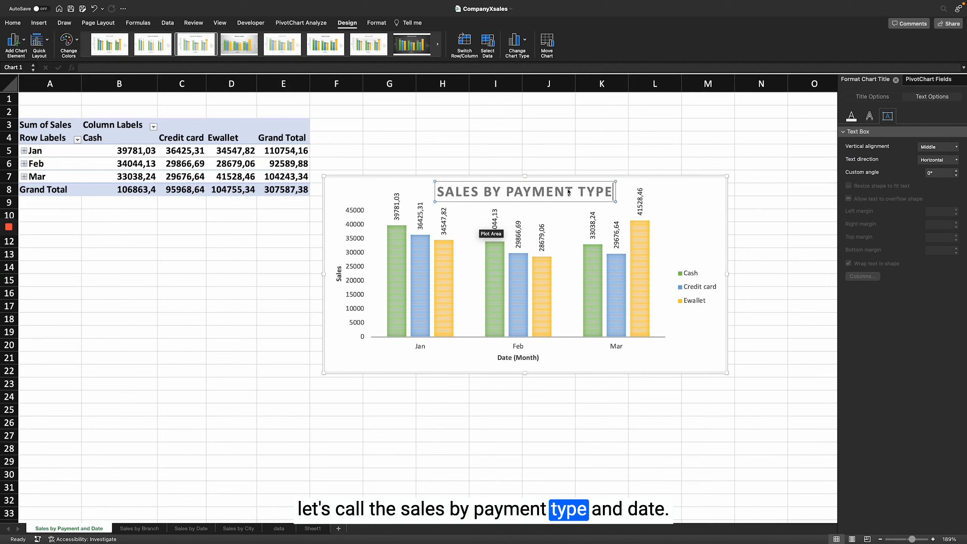
pyautogui.write('E')
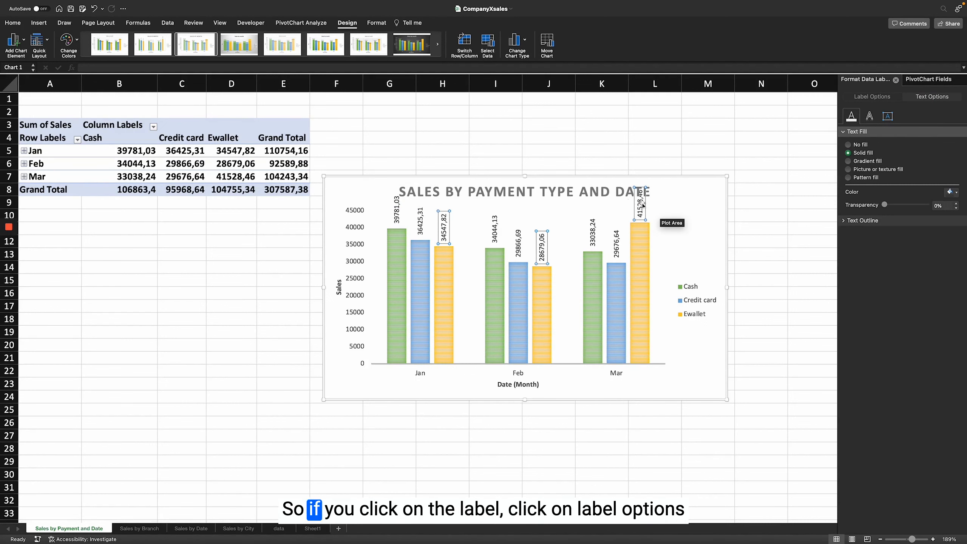
# Set the label position of the Ewallet, Credit card and Cash data labels to Inside End, and deselect the chart
pyautogui.click(883, 97)
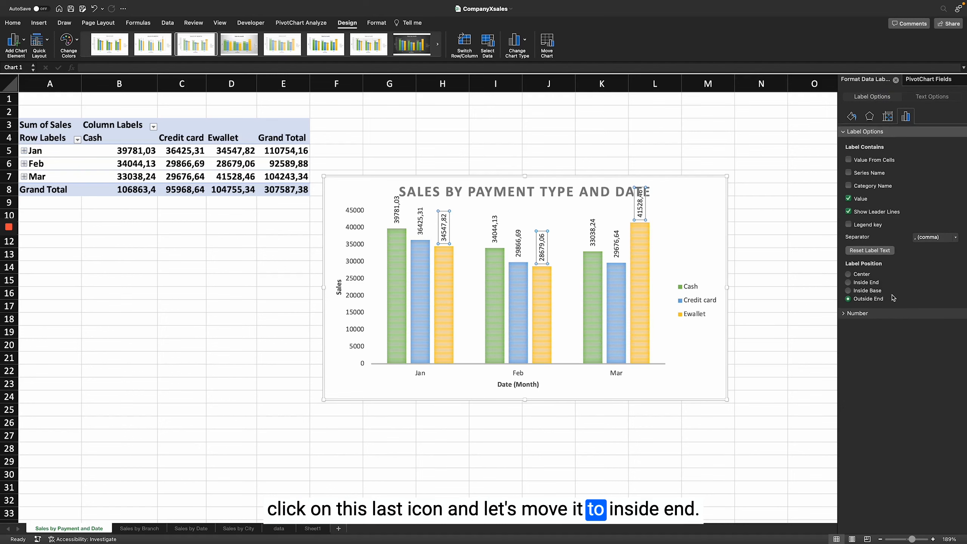
pyautogui.click(870, 282)
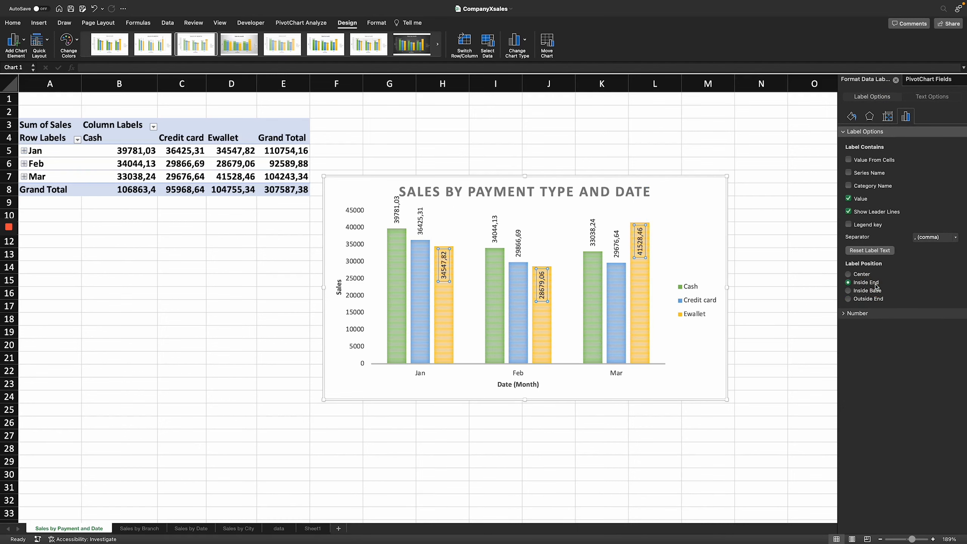
pyautogui.click(618, 244)
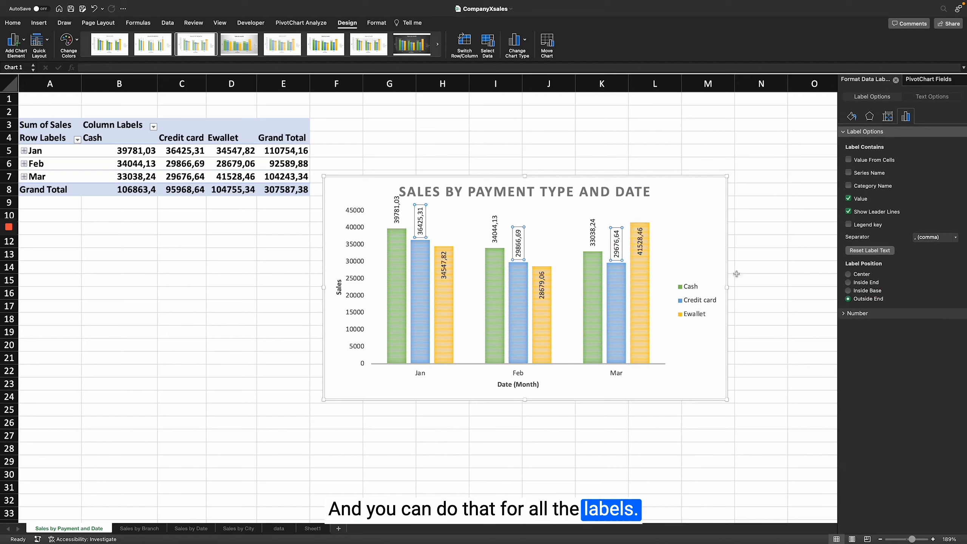
pyautogui.click(860, 283)
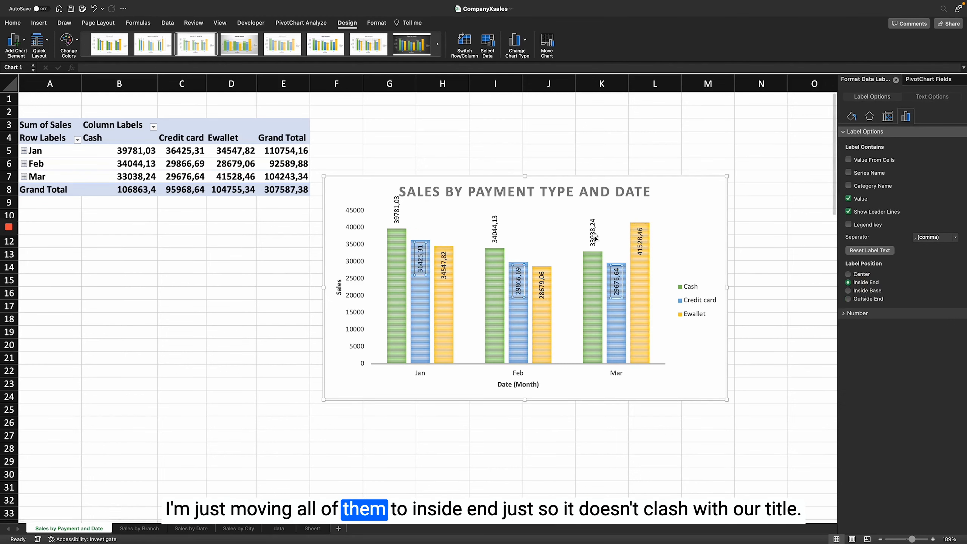
pyautogui.click(595, 236)
pyautogui.click(865, 282)
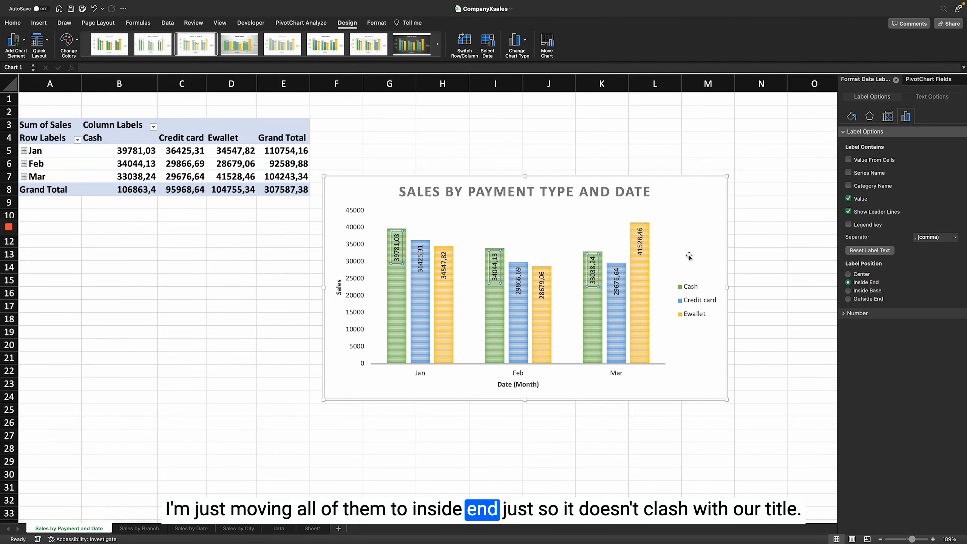
pyautogui.click(748, 213)
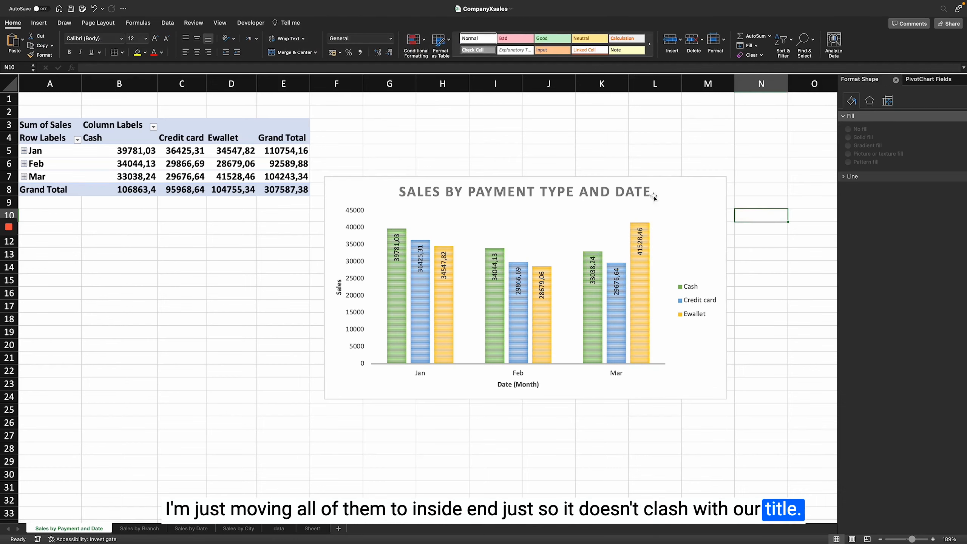
pyautogui.press('Down')
pyautogui.press('Down')
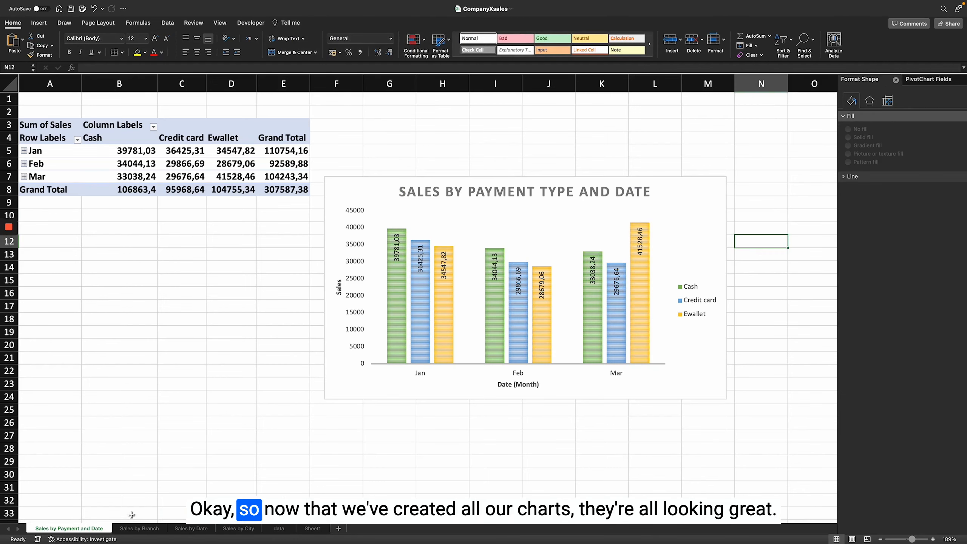
# Review the finished charts on the Sales by Branch, Sales by Date and Sales by City sheets
pyautogui.click(138, 528)
pyautogui.click(189, 529)
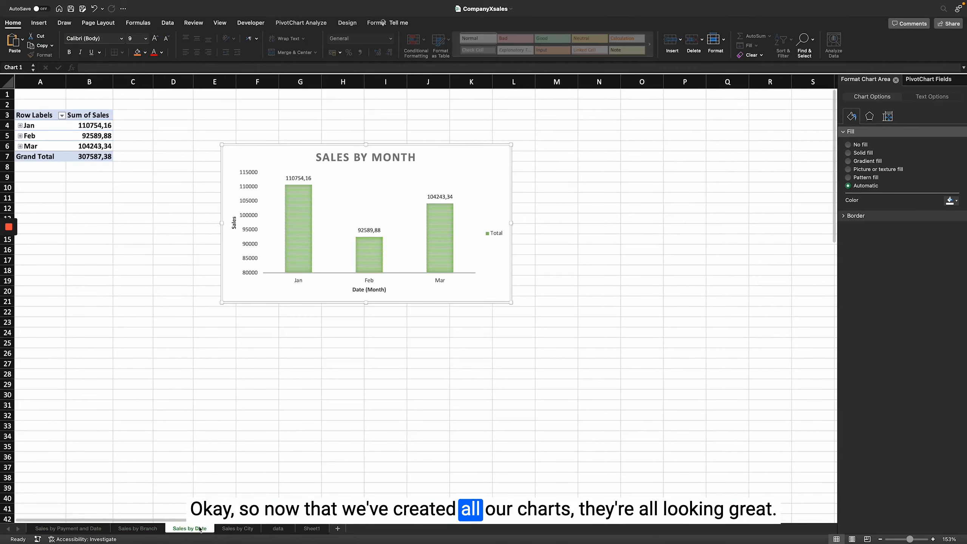
pyautogui.click(242, 528)
pyautogui.click(190, 529)
pyautogui.click(237, 529)
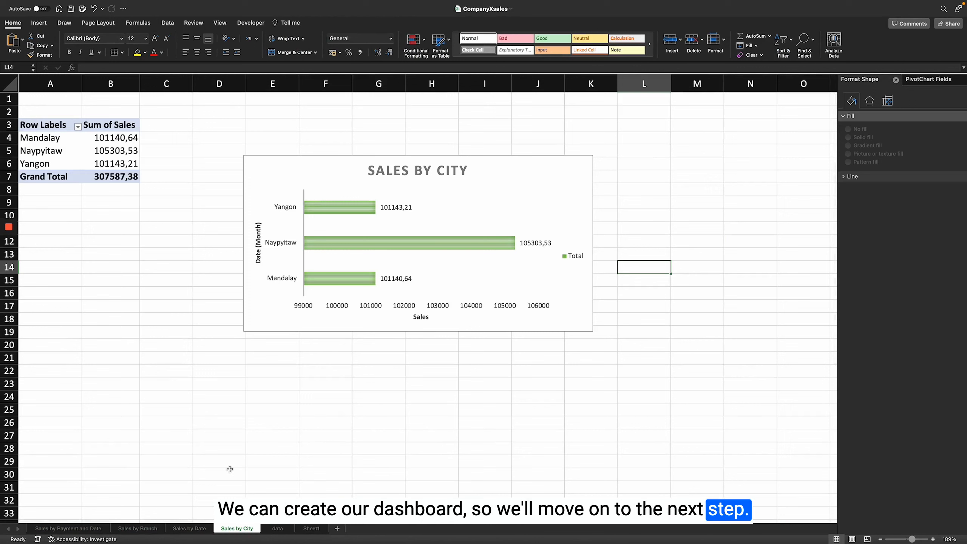
pyautogui.click(454, 436)
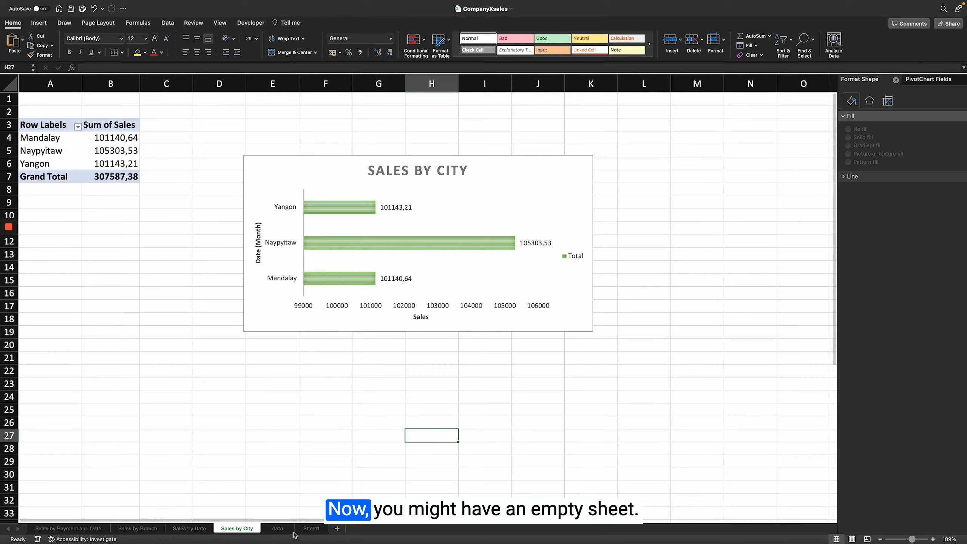
# Rename the empty sheet Sheet1 as Dashboard
pyautogui.click(304, 534)
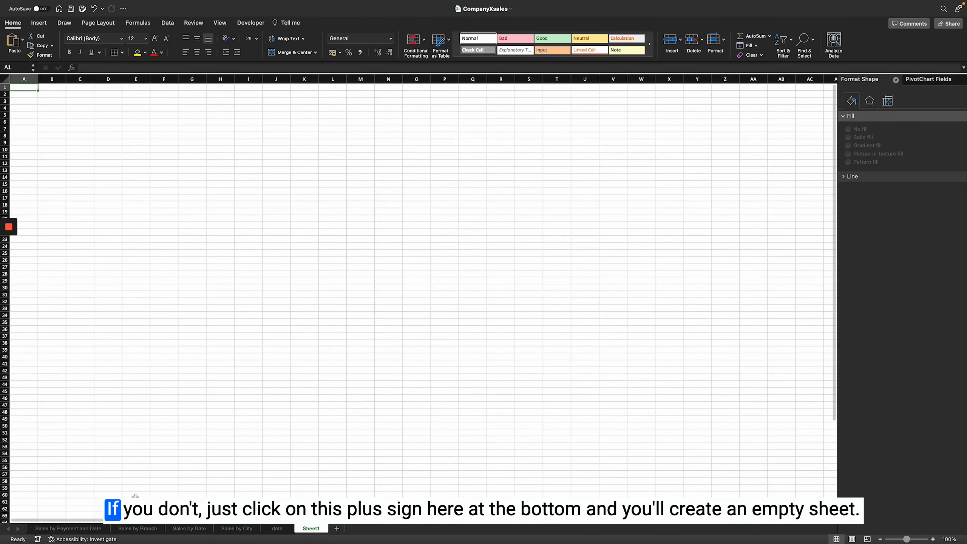
pyautogui.click(339, 535)
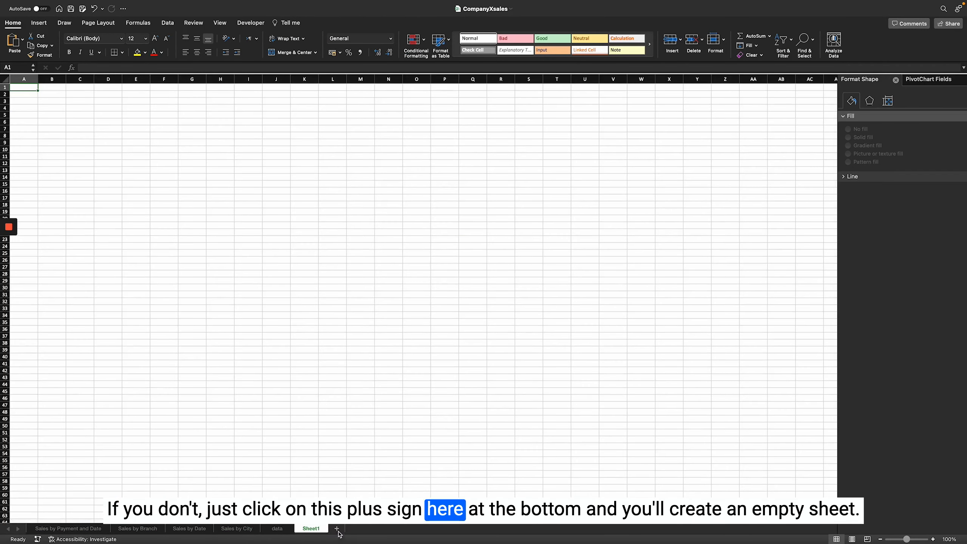
pyautogui.doubleClick(312, 529)
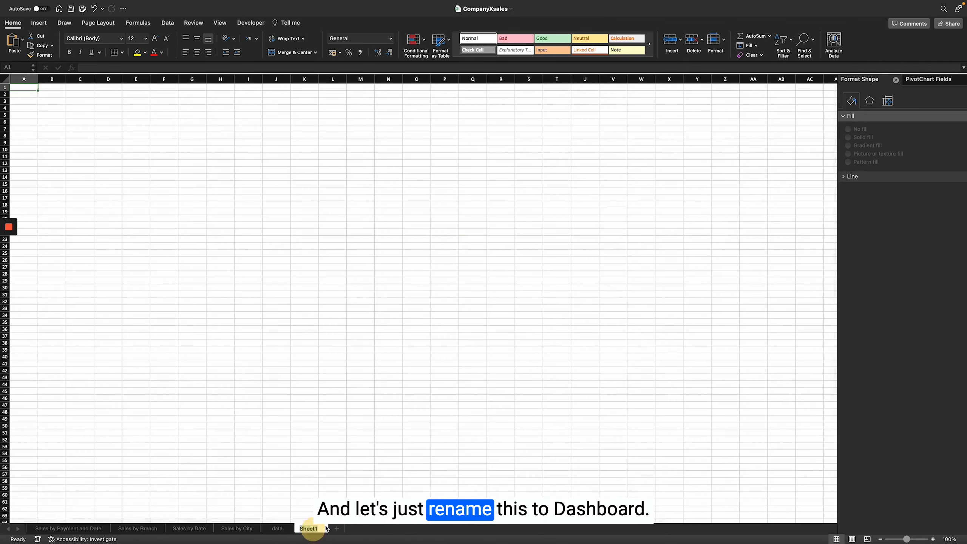
pyautogui.write('Dashboard')
pyautogui.press('Return')
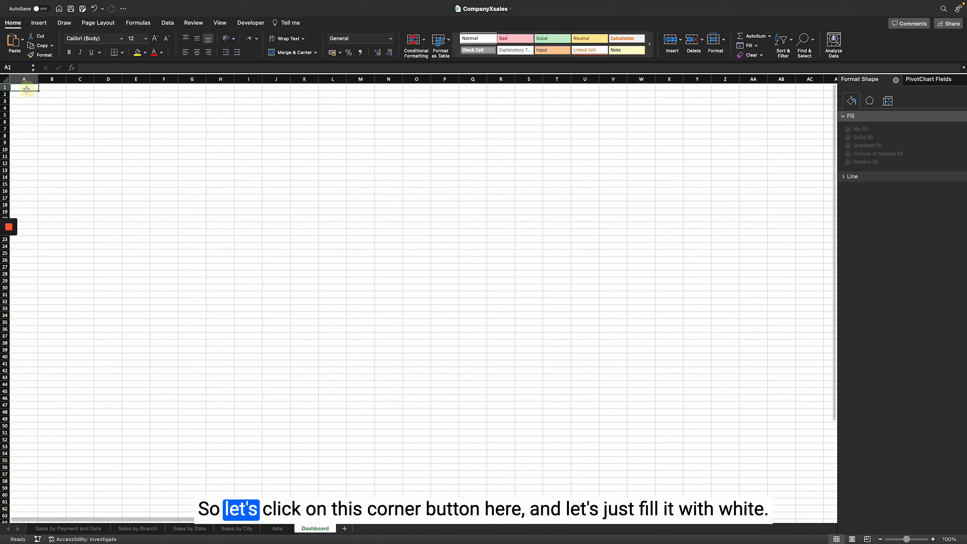
# Fill all cells of the Dashboard sheet with white to hide the gridlines, and clear the selection
pyautogui.click(5, 81)
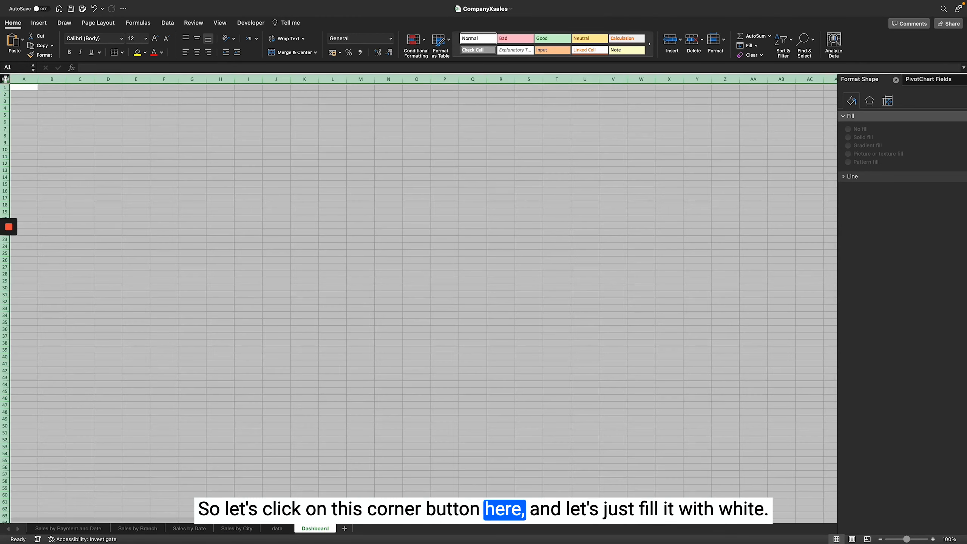
pyautogui.click(145, 53)
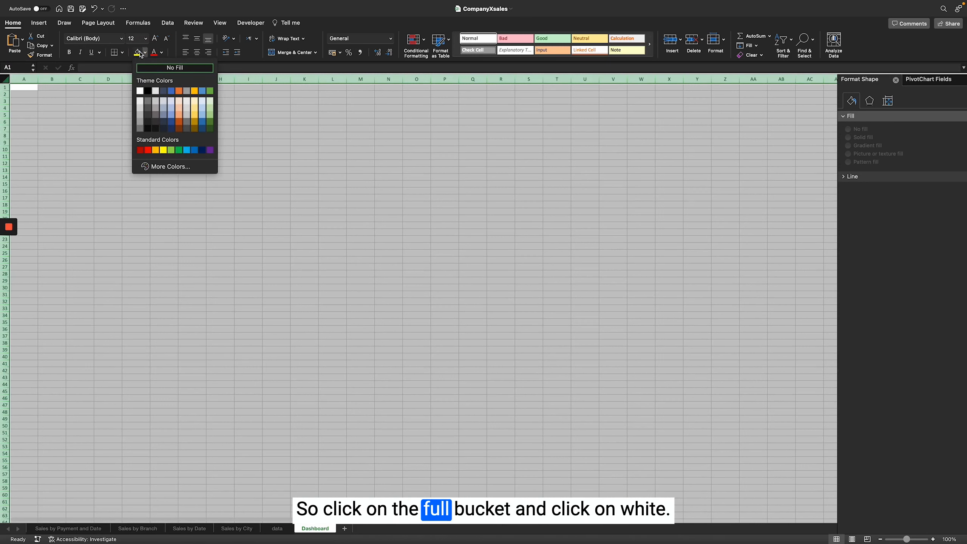
pyautogui.click(141, 91)
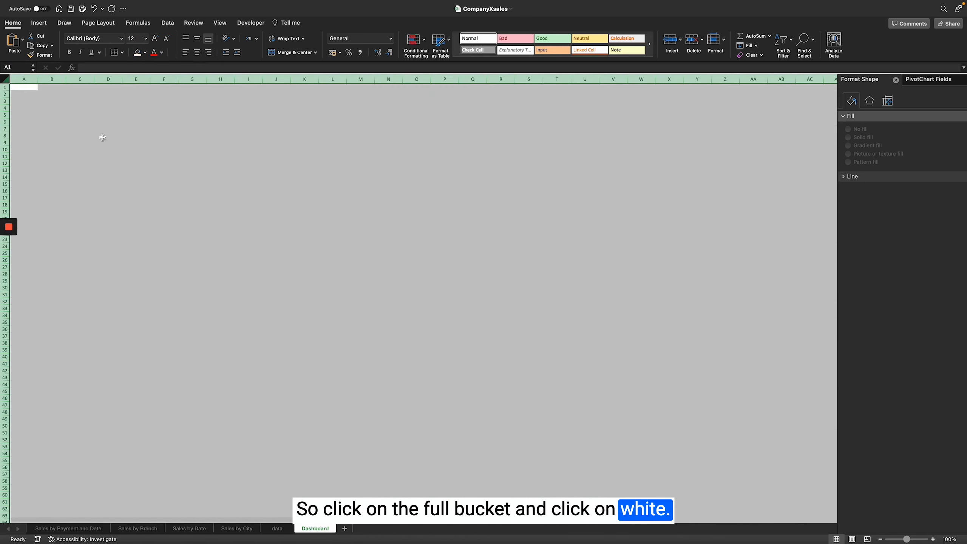
pyautogui.click(103, 136)
pyautogui.click(294, 206)
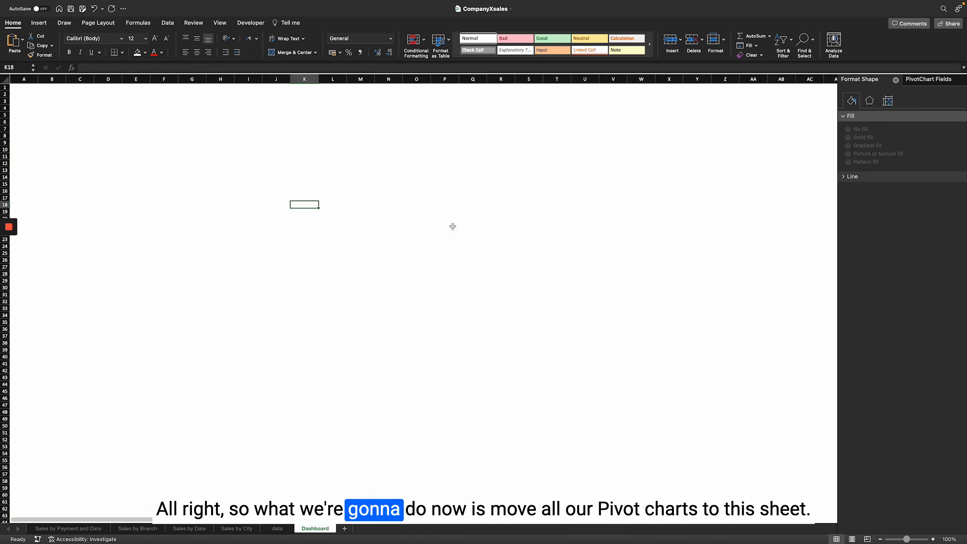
pyautogui.click(151, 191)
pyautogui.click(275, 168)
pyautogui.click(107, 300)
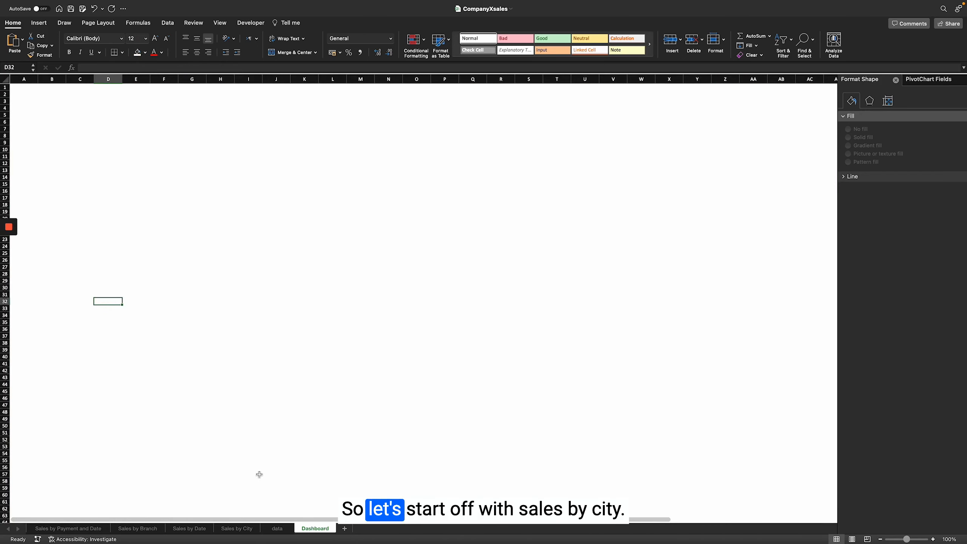
# Move the Sales by City chart to the Dashboard sheet as an object and place it near the sheet's upper-left corner
pyautogui.click(234, 529)
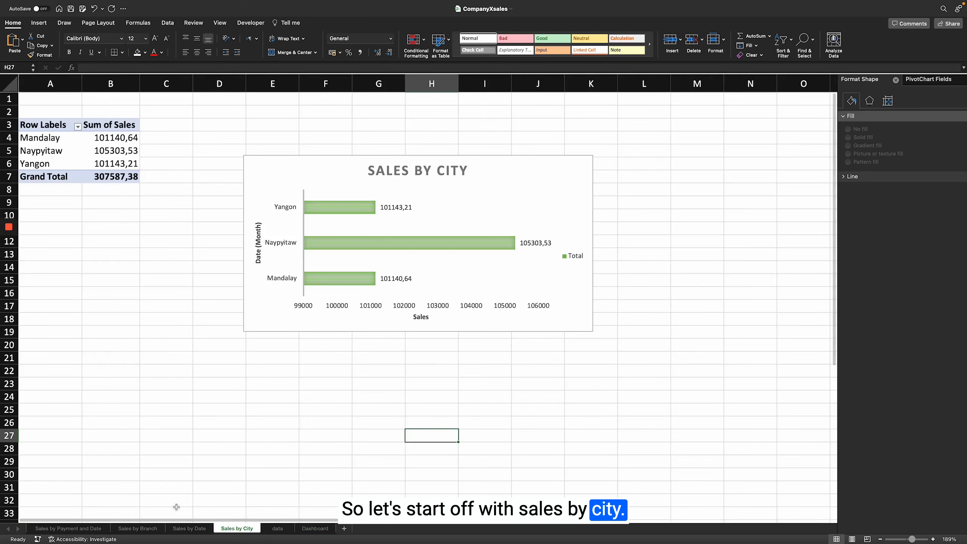
pyautogui.click(581, 161)
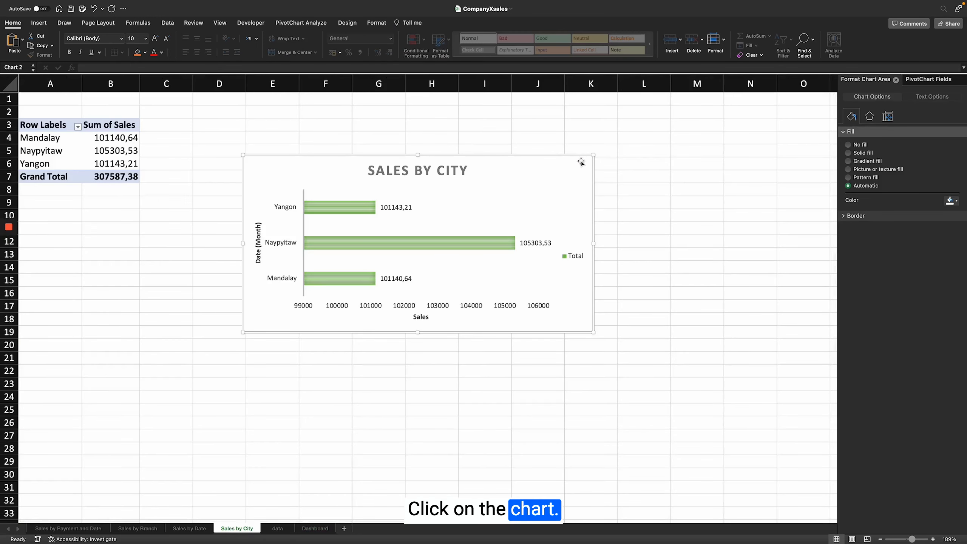
pyautogui.rightClick(581, 163)
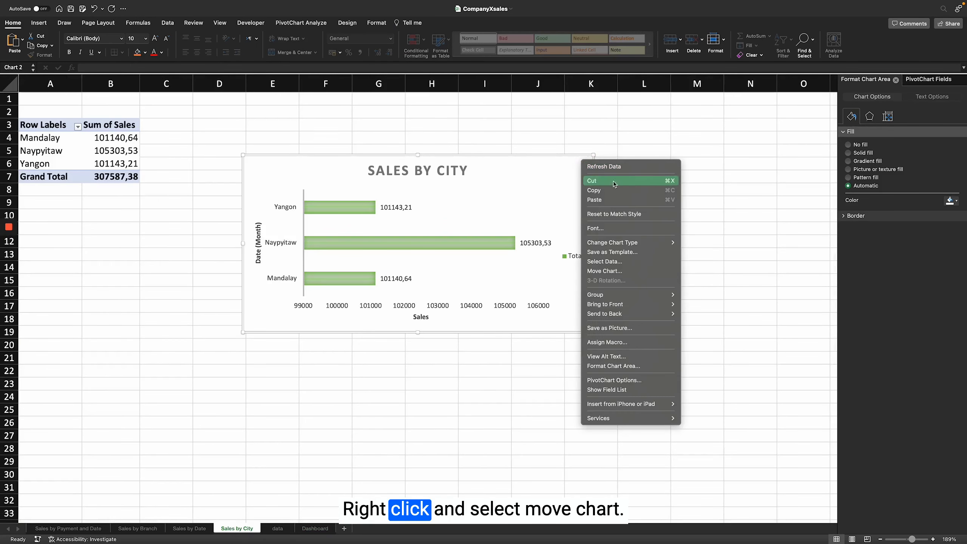
pyautogui.click(627, 273)
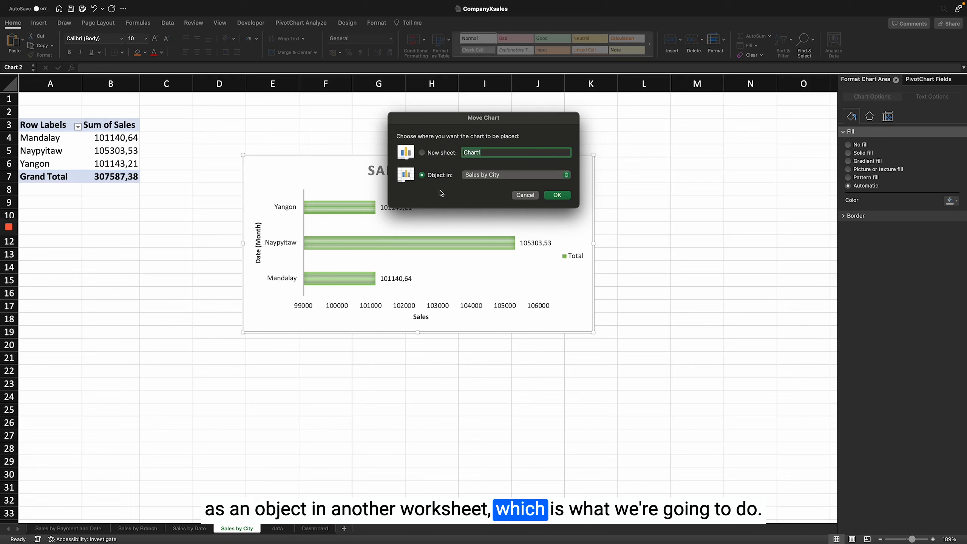
pyautogui.click(432, 177)
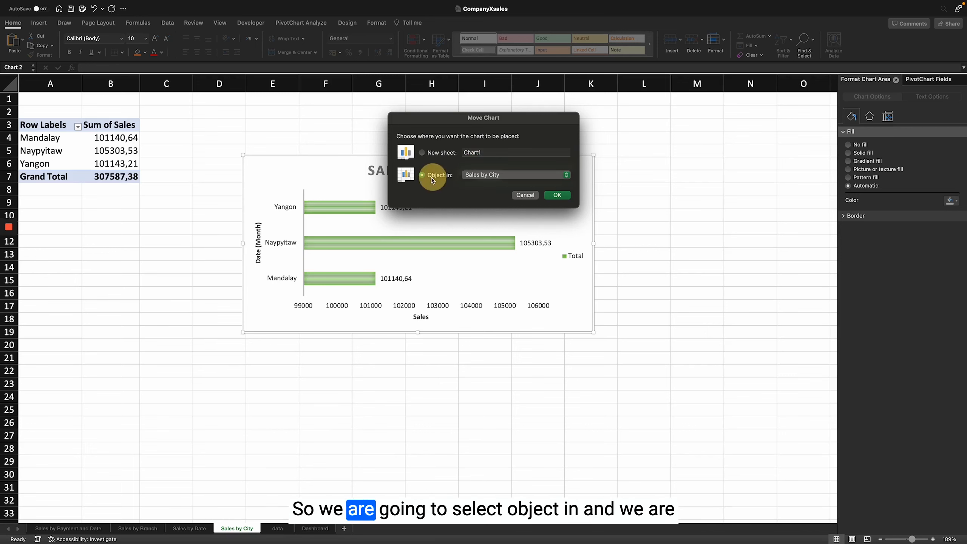
pyautogui.click(502, 179)
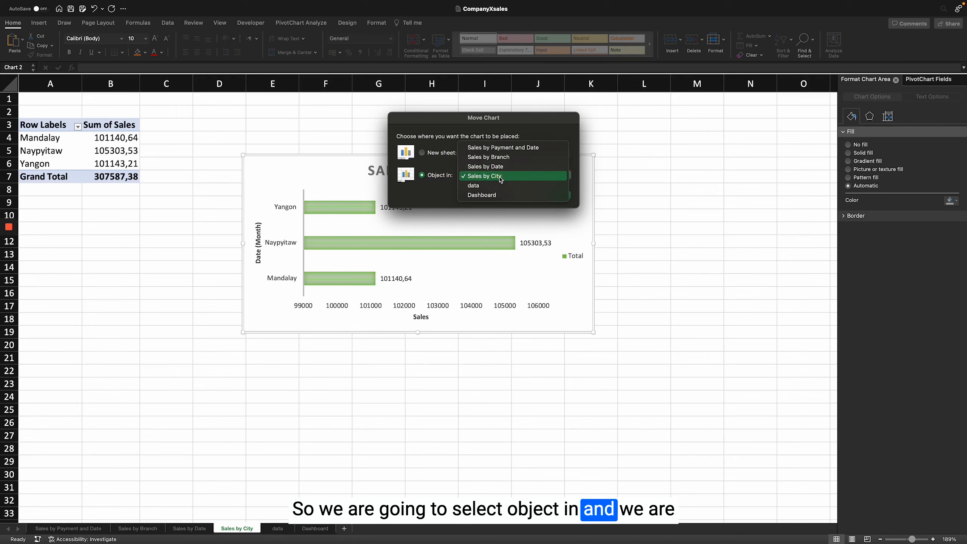
pyautogui.click(490, 195)
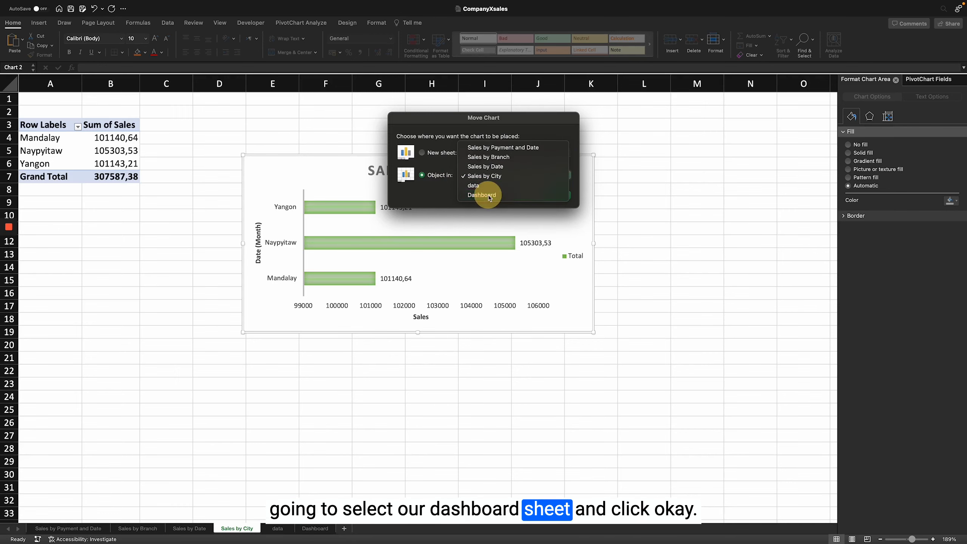
pyautogui.click(556, 195)
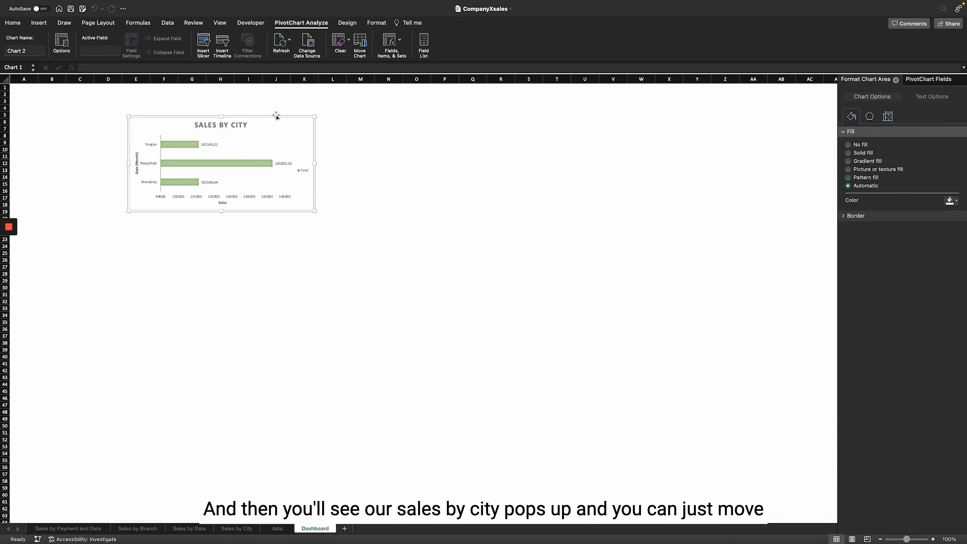
pyautogui.moveTo(277, 115); pyautogui.dragTo(166, 122)
pyautogui.click(287, 197)
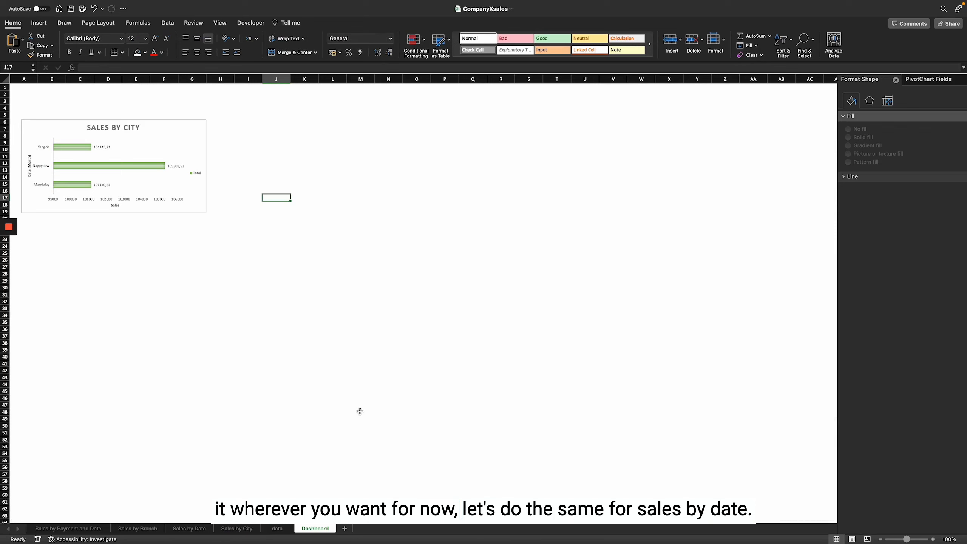
# Move the Sales by Month chart from Sales by Date to the Dashboard as an object, placed to the right of the Sales by City chart
pyautogui.click(191, 530)
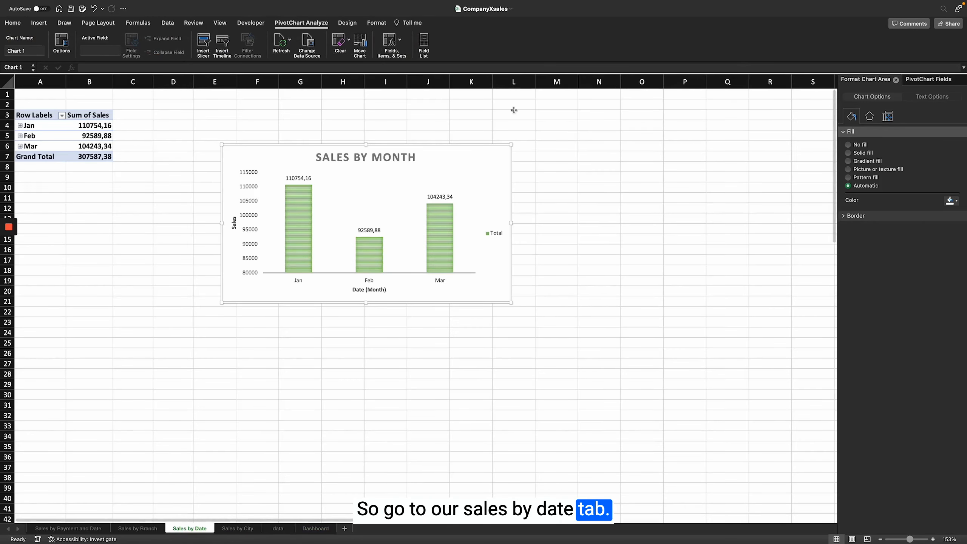
pyautogui.rightClick(477, 153)
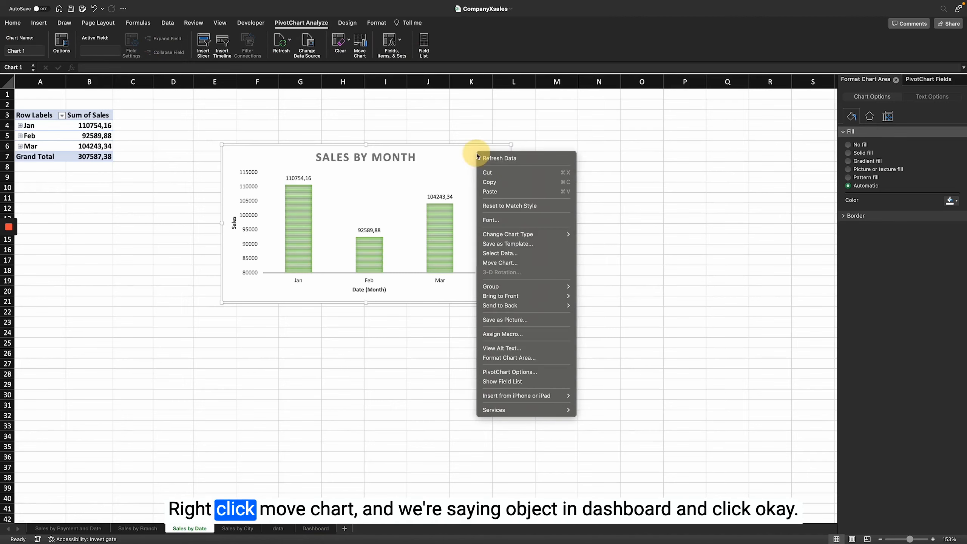
pyautogui.click(529, 263)
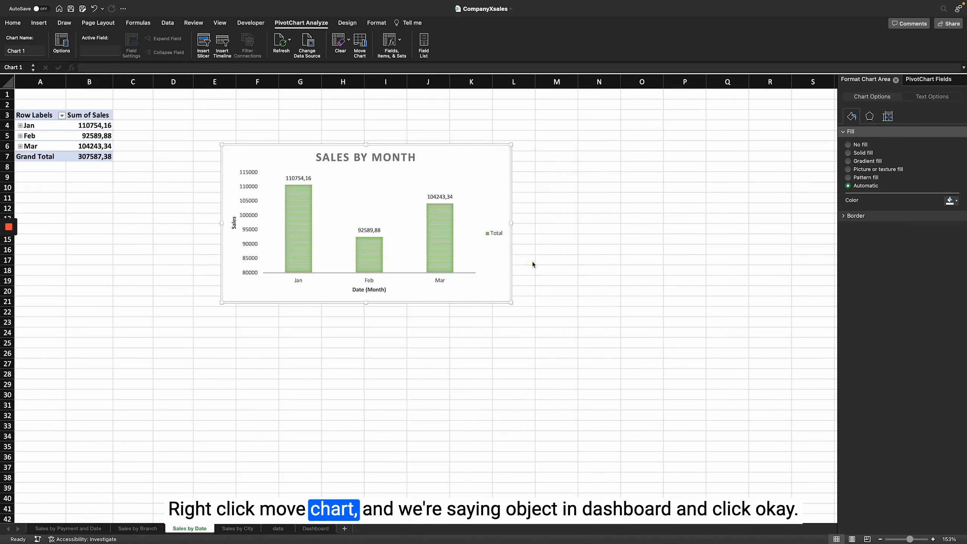
pyautogui.click(450, 177)
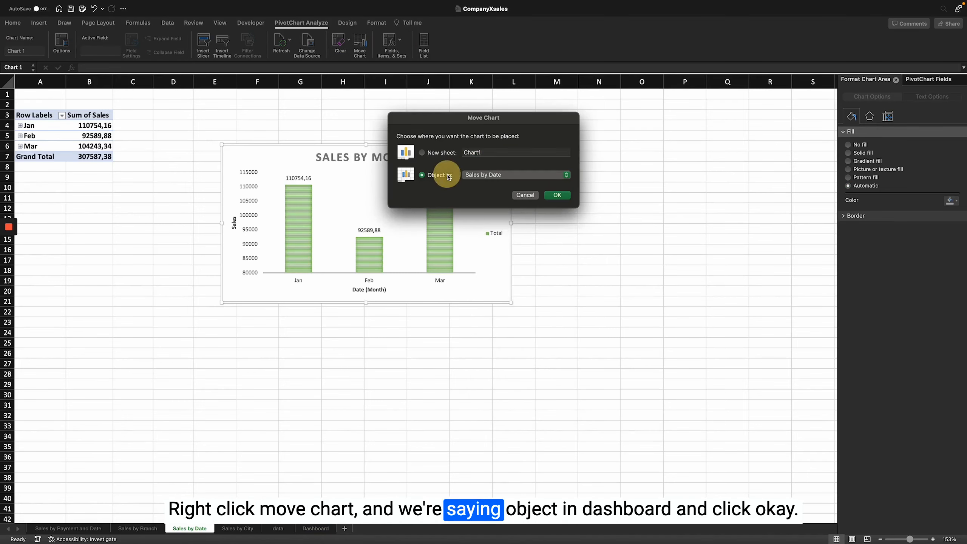
pyautogui.click(513, 176)
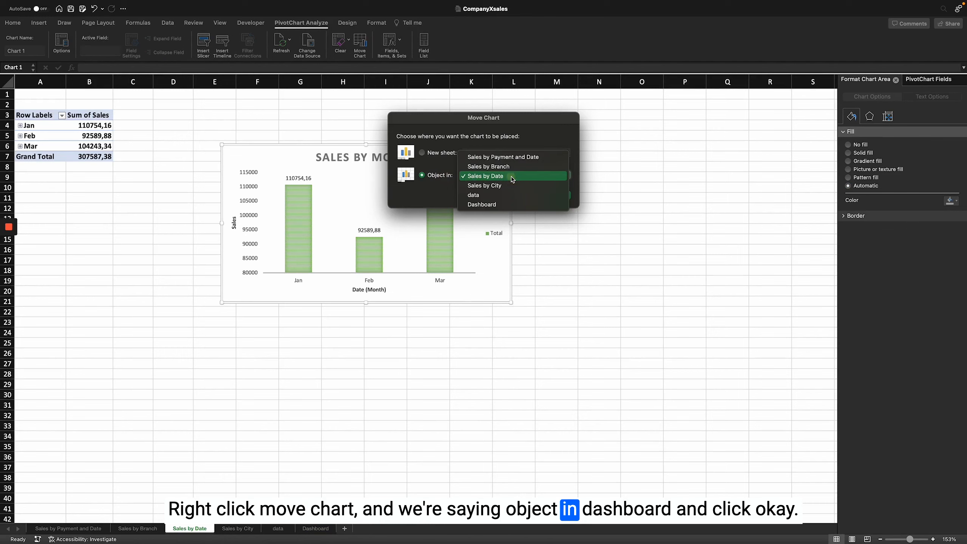
pyautogui.click(503, 206)
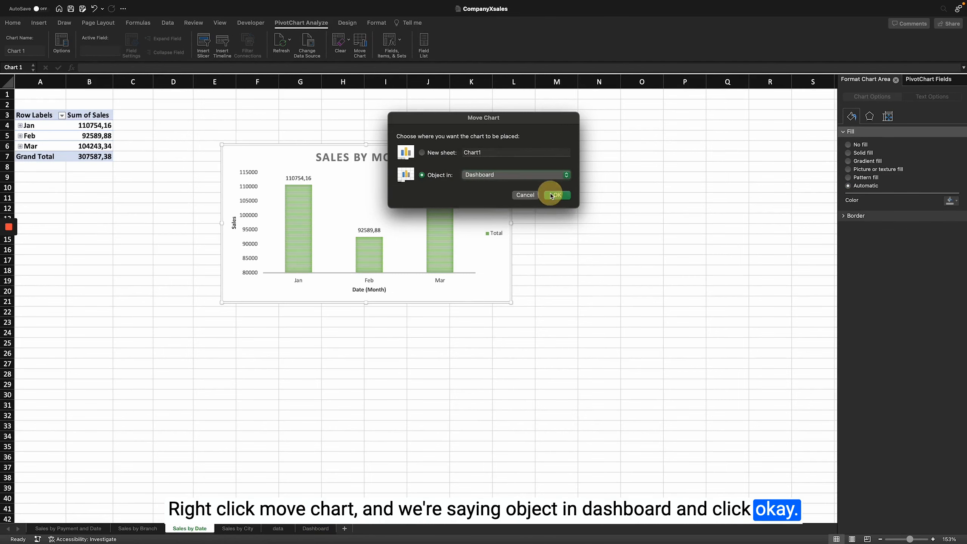
pyautogui.click(555, 195)
pyautogui.moveTo(316, 142); pyautogui.dragTo(388, 135)
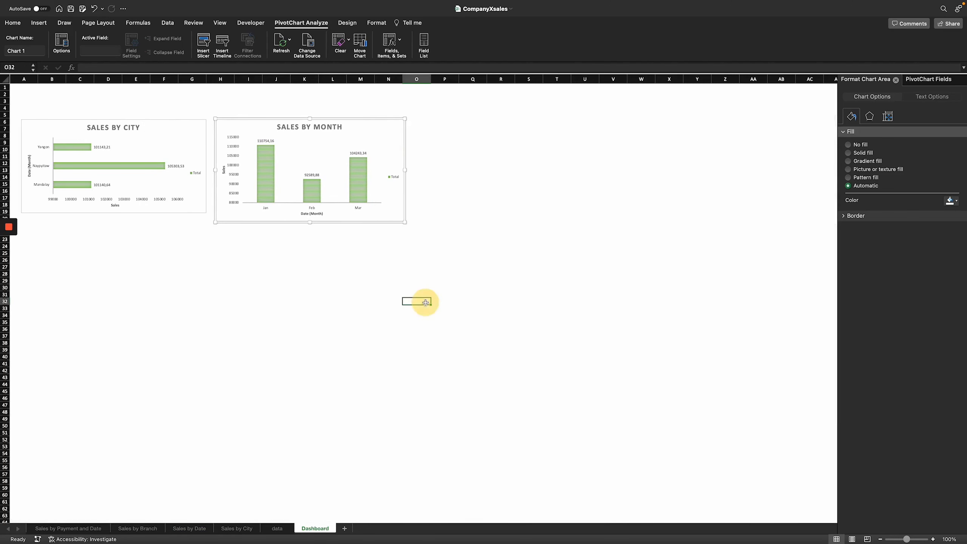
# Move the Sales by Branch doughnut chart to the Dashboard sheet as an object, placed below the Sales by City chart
pyautogui.click(138, 528)
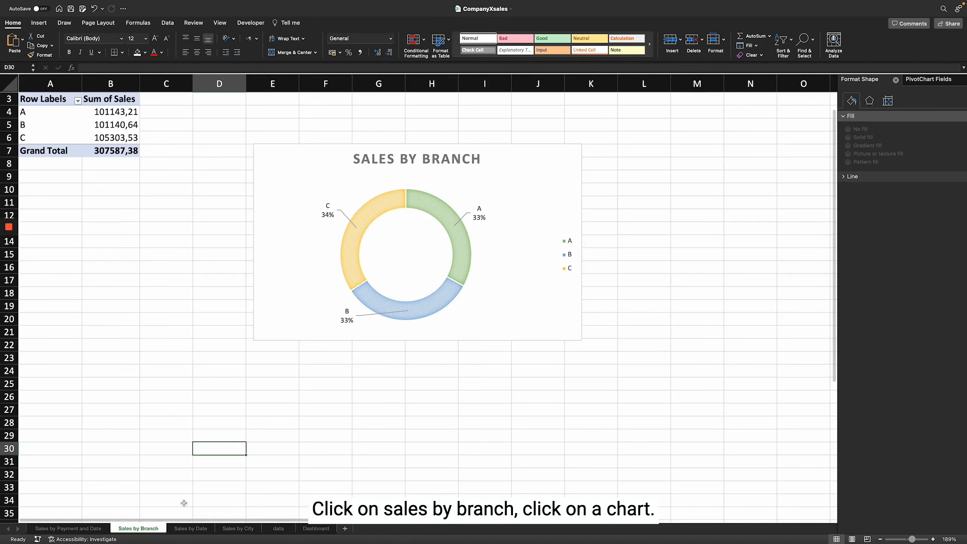
pyautogui.click(544, 188)
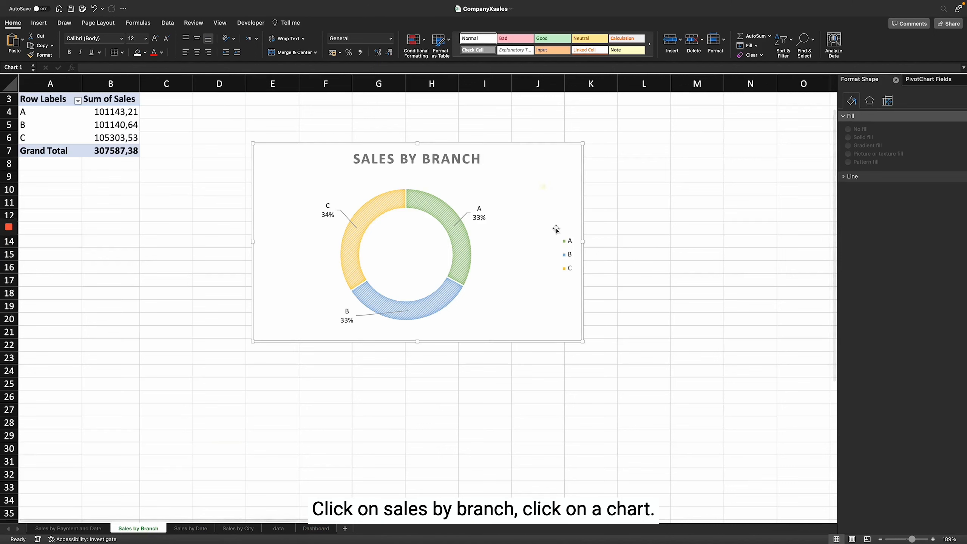
pyautogui.rightClick(542, 165)
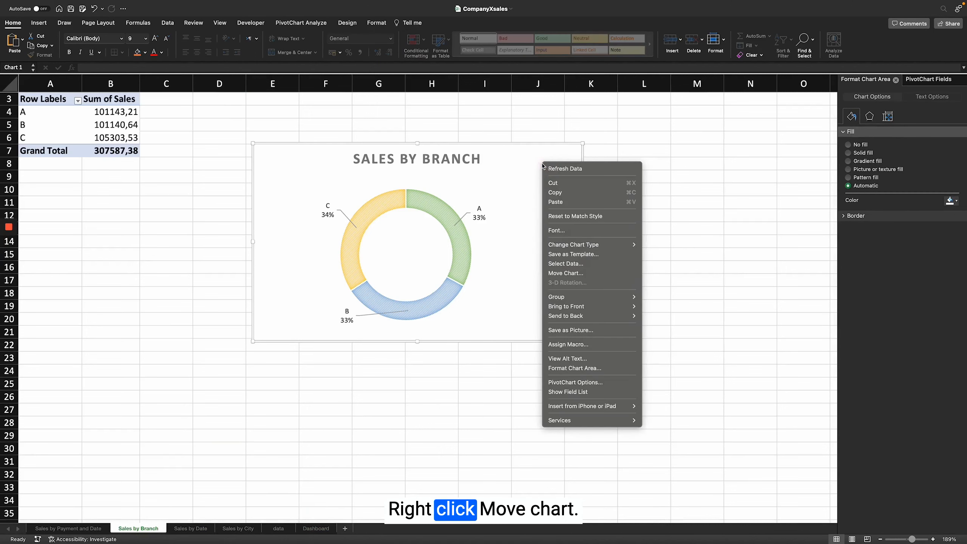
pyautogui.click(593, 274)
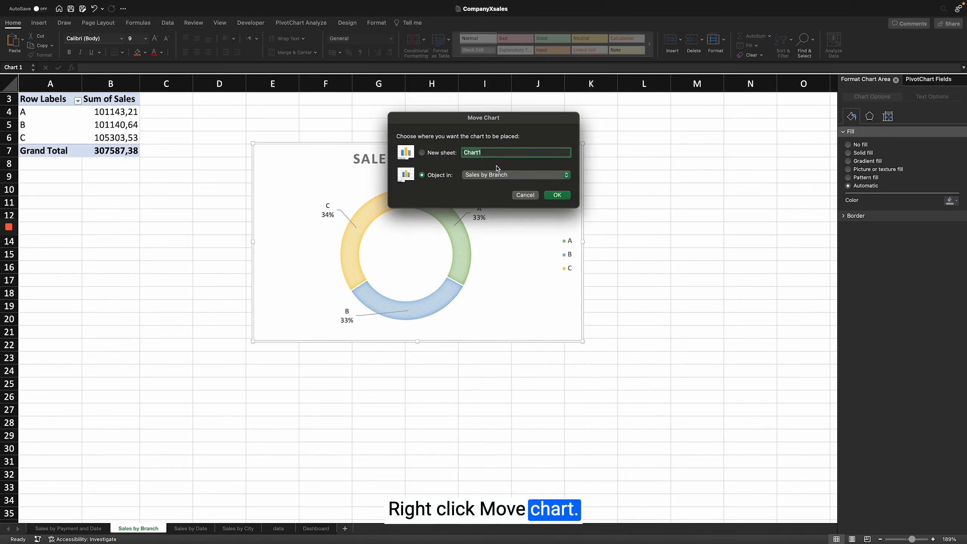
pyautogui.click(486, 179)
pyautogui.click(486, 176)
pyautogui.click(510, 175)
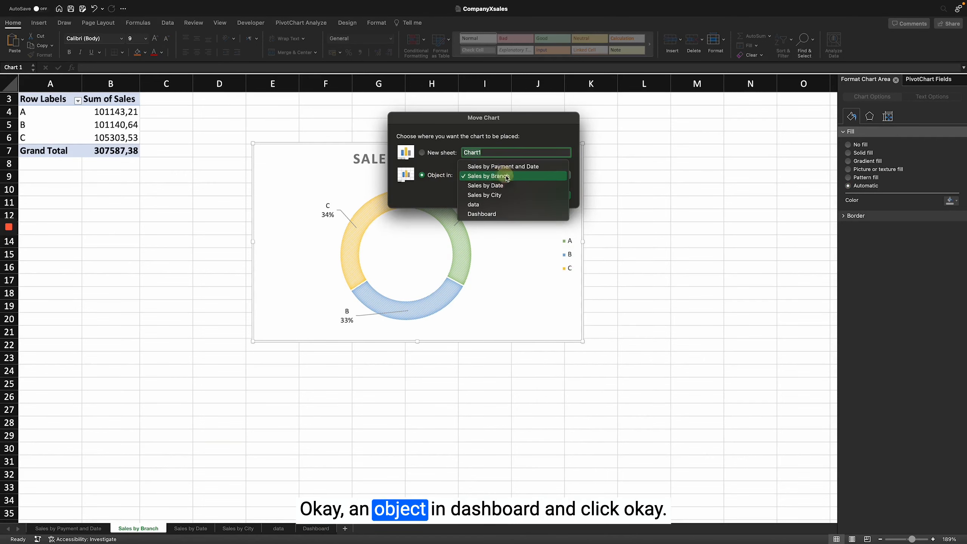
pyautogui.click(504, 214)
pyautogui.click(557, 195)
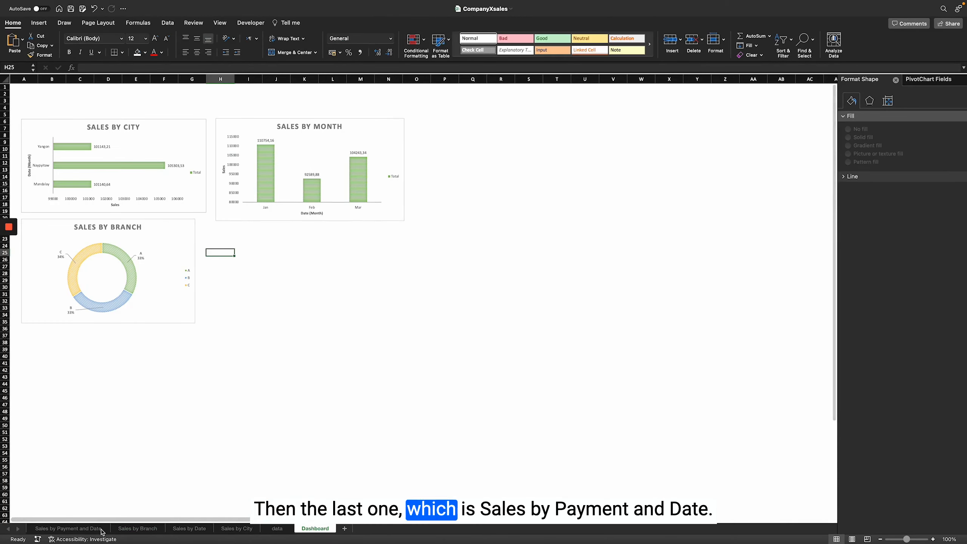
# Change the Sales by Payment Type and Date chart on the Sales by Payment and Date sheet to a 2-D stacked column
pyautogui.click(98, 530)
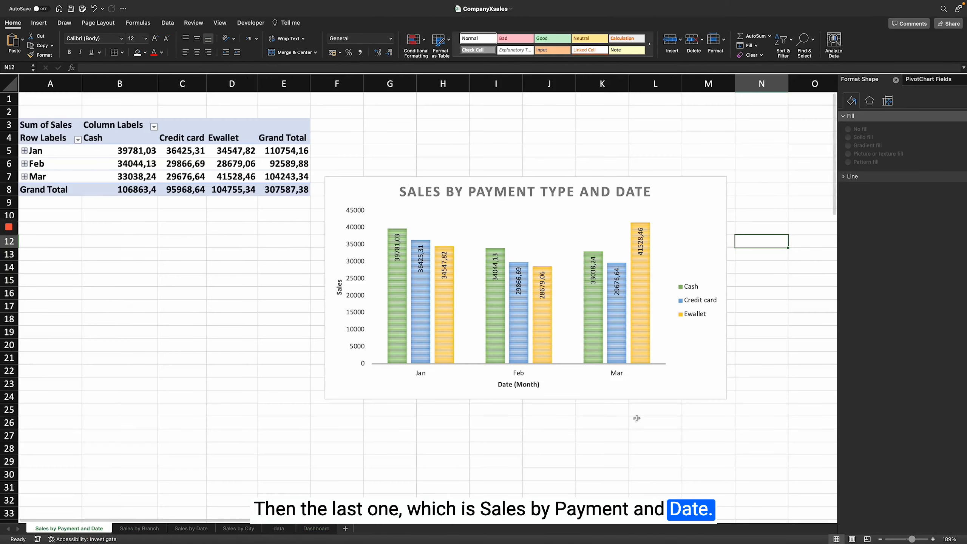
pyautogui.click(690, 209)
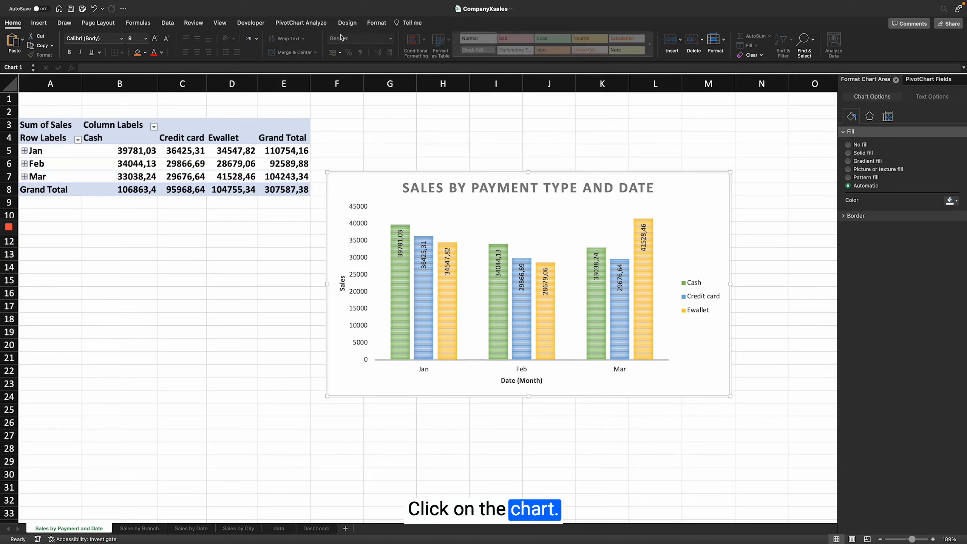
pyautogui.click(347, 23)
pyautogui.hscroll(-1, 586, 234)
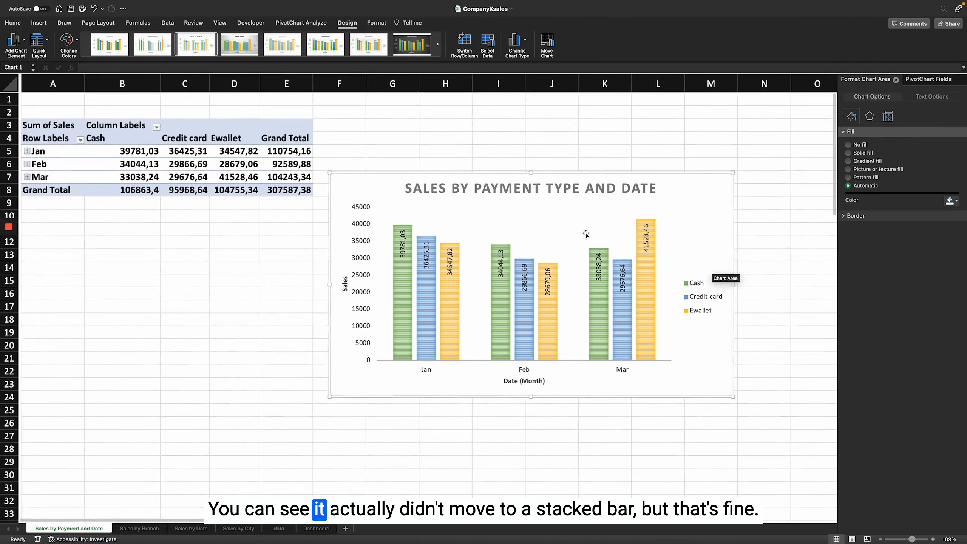
pyautogui.hscroll(1, 586, 235)
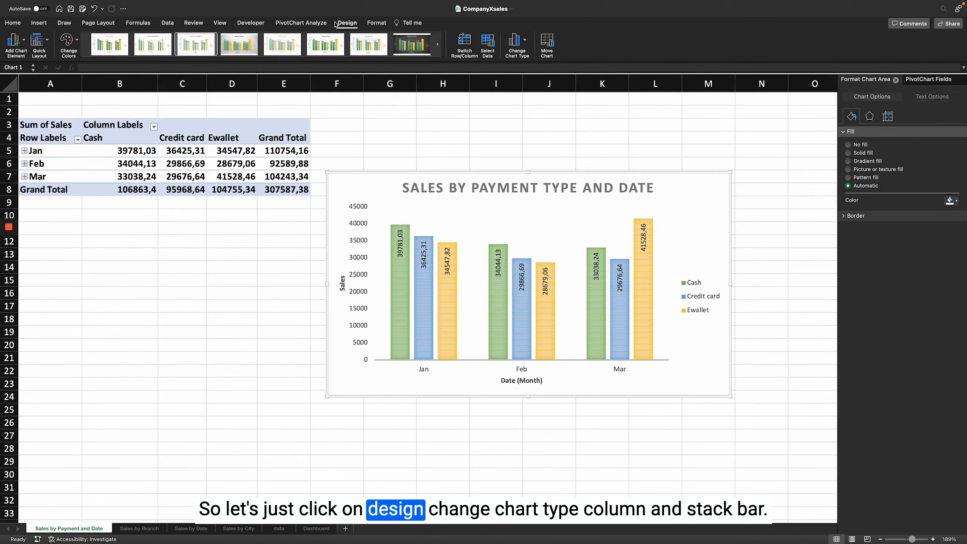
pyautogui.click(525, 41)
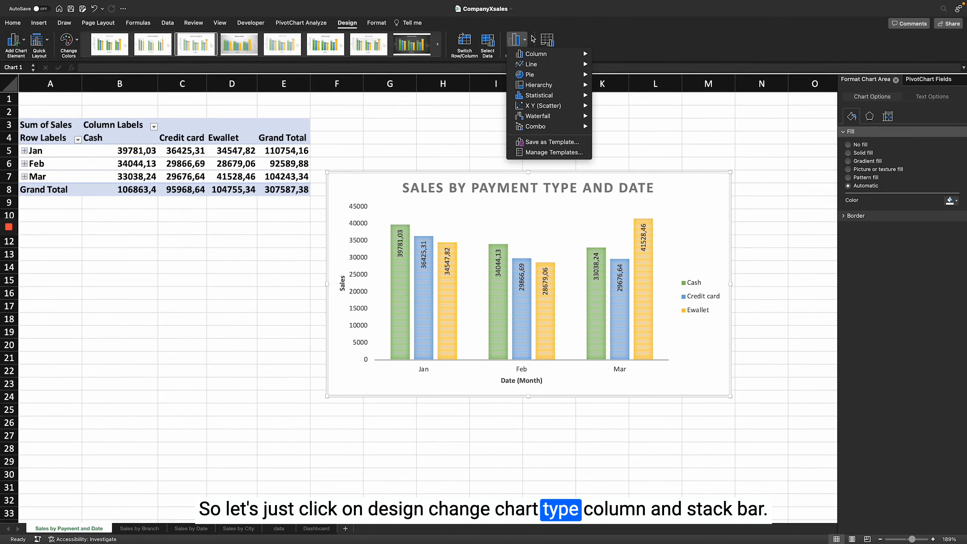
pyautogui.moveTo(546, 56)
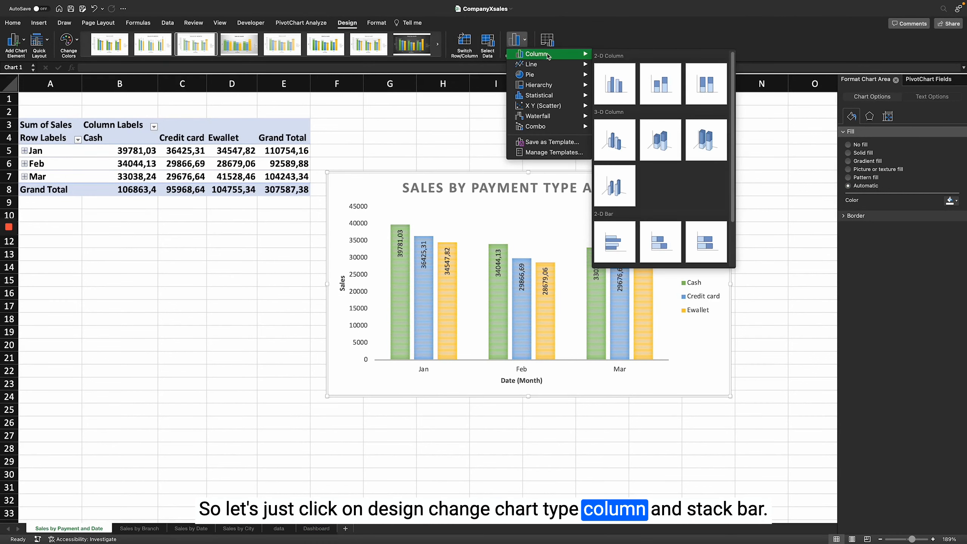
pyautogui.click(661, 84)
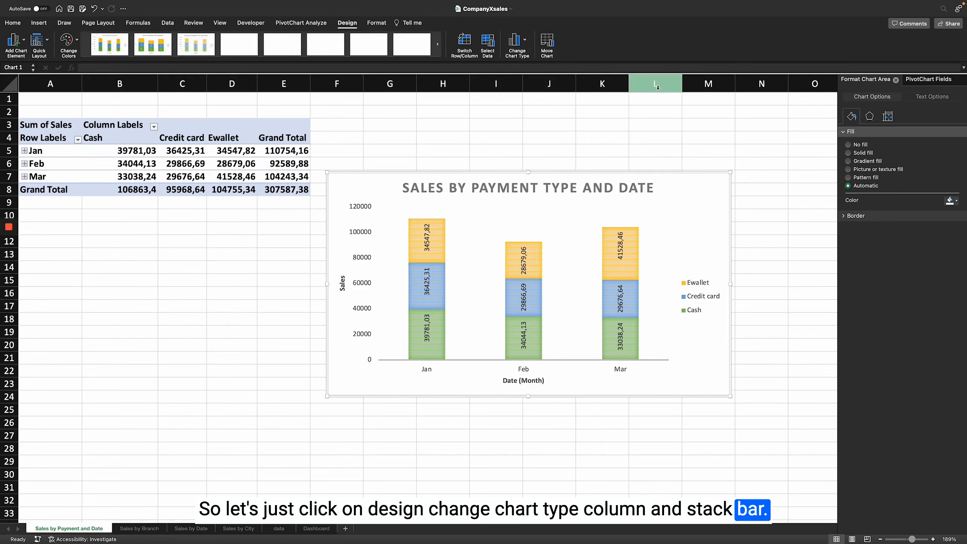
# Move the Sales by Payment Type and Date chart to the Dashboard as an object, place it below the Sales by Month chart, and deselect it
pyautogui.rightClick(688, 190)
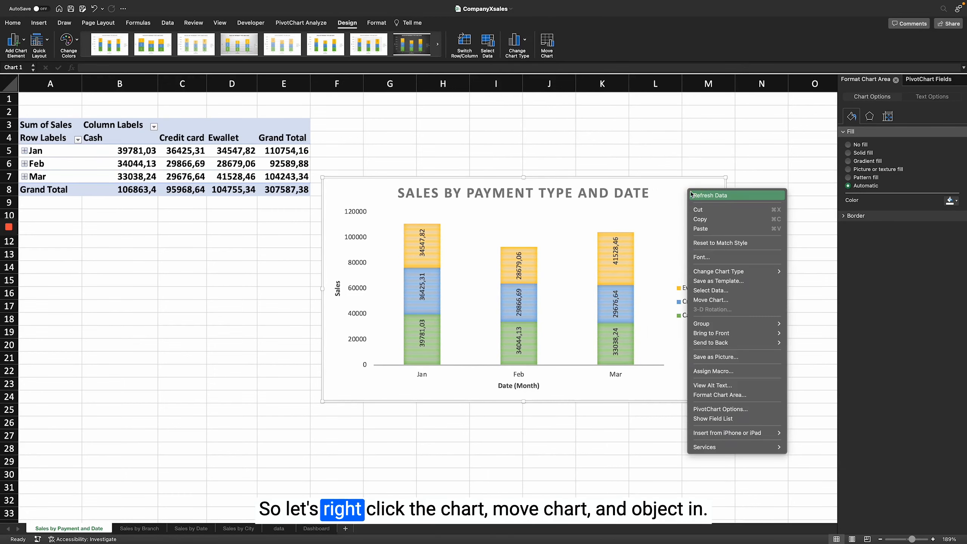
pyautogui.click(735, 304)
pyautogui.click(446, 176)
pyautogui.click(495, 175)
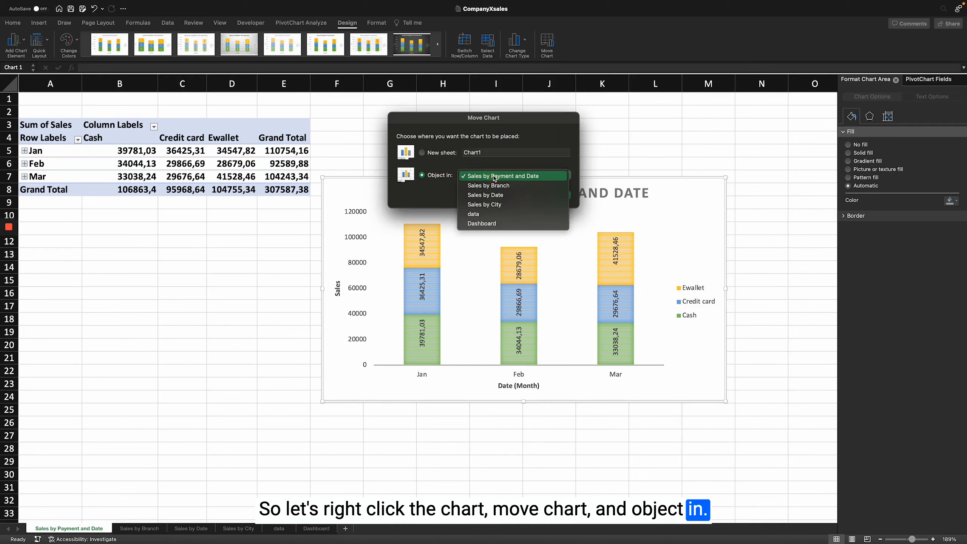
pyautogui.click(497, 224)
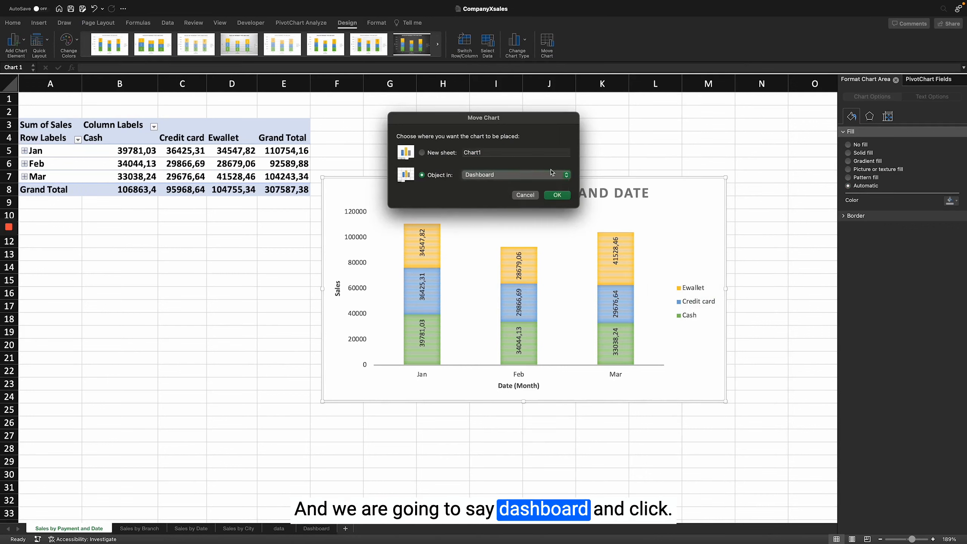
pyautogui.click(557, 196)
pyautogui.moveTo(371, 133); pyautogui.dragTo(403, 238)
pyautogui.click(444, 391)
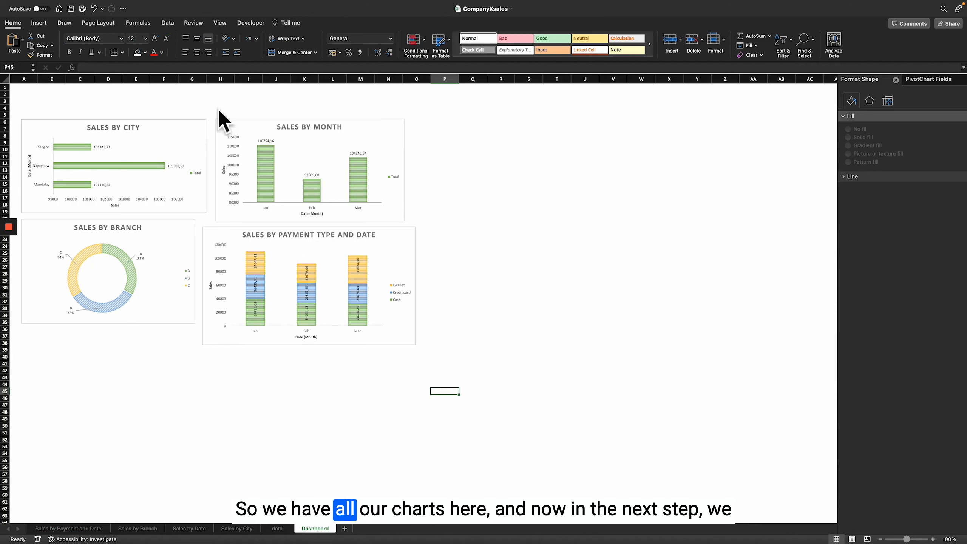
pyautogui.scroll(-1, 297, 219)
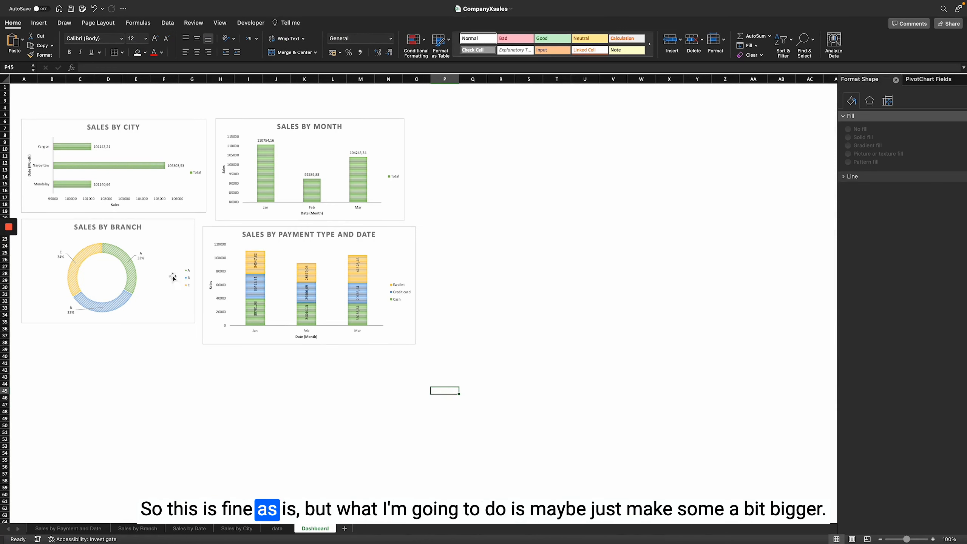
# Make the Sales by Branch chart taller to match the bottom of the payment type chart, and narrow the Sales by Month chart
pyautogui.click(178, 251)
pyautogui.moveTo(108, 326); pyautogui.dragTo(108, 344)
pyautogui.click(383, 138)
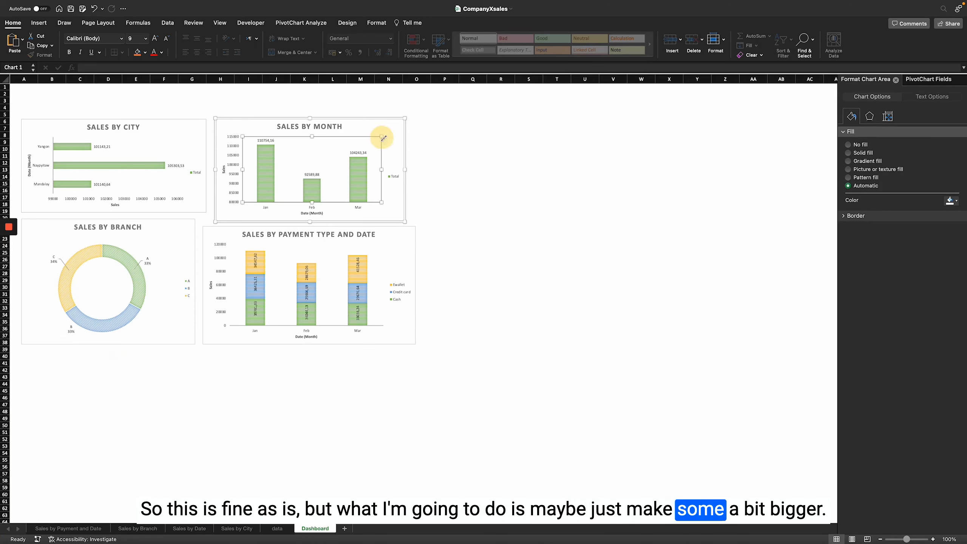
pyautogui.click(399, 130)
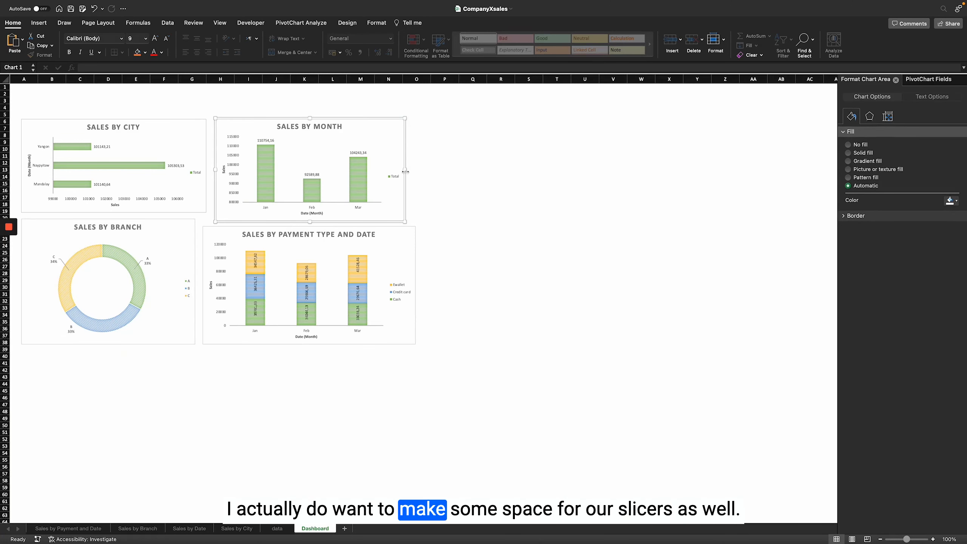
pyautogui.moveTo(405, 172); pyautogui.dragTo(390, 173)
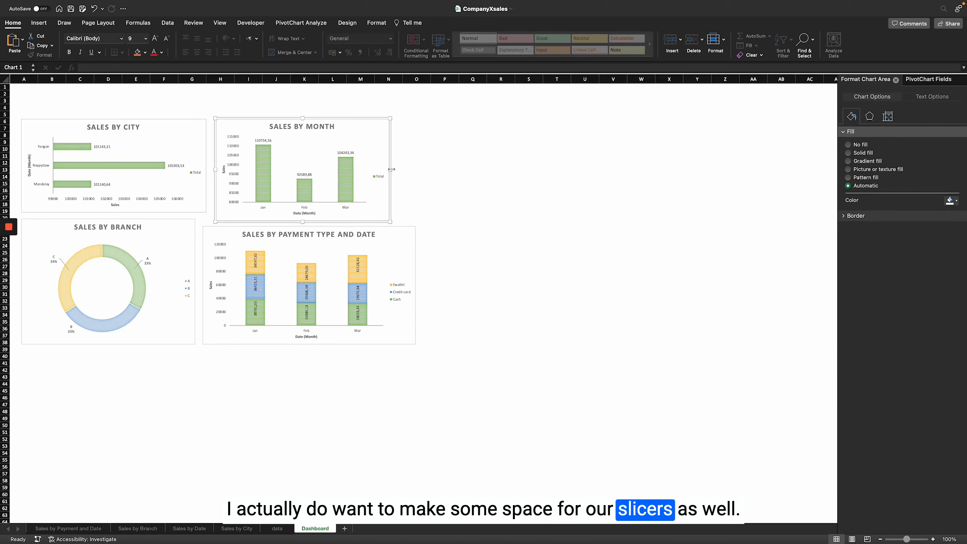
# Resize and tile the four charts closely in two rows, with the Sales by Payment Type and Date chart widest, leaving room for slicers
pyautogui.click(415, 234)
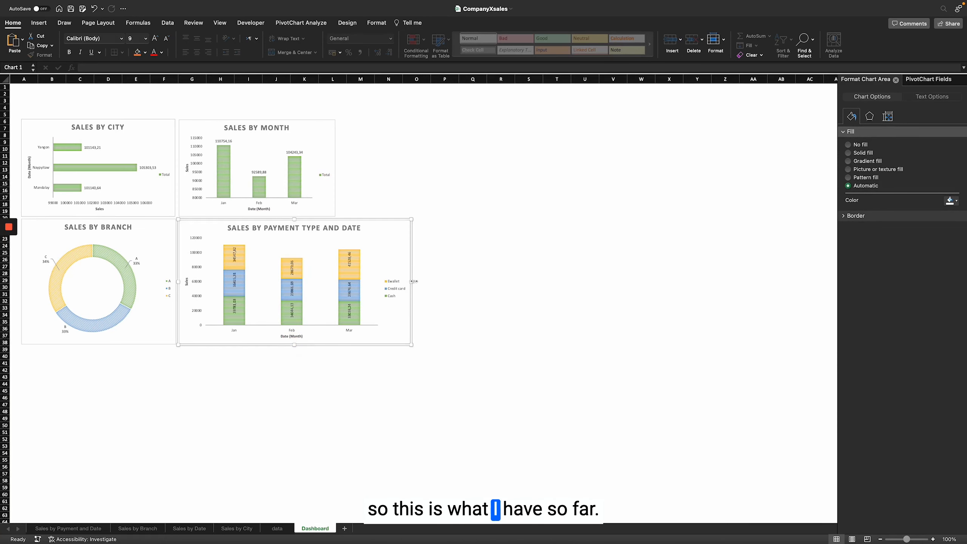
pyautogui.moveTo(413, 281); pyautogui.dragTo(426, 280)
pyautogui.click(500, 205)
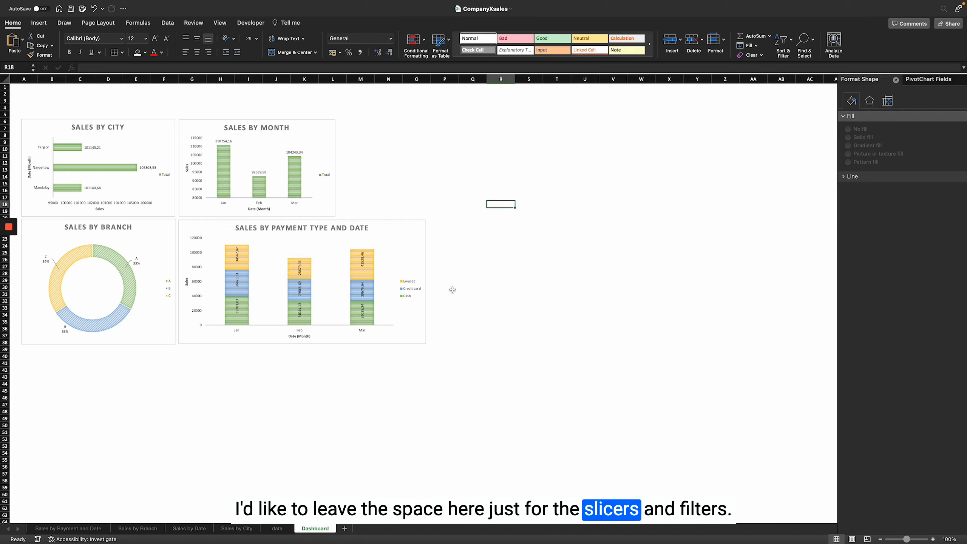
pyautogui.click(306, 129)
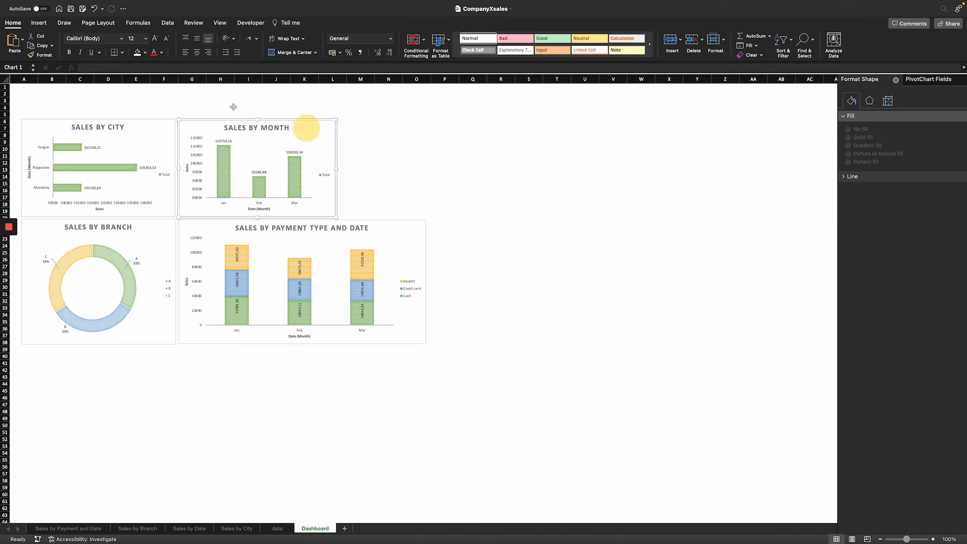
pyautogui.moveTo(257, 119); pyautogui.dragTo(258, 119)
pyautogui.click(412, 144)
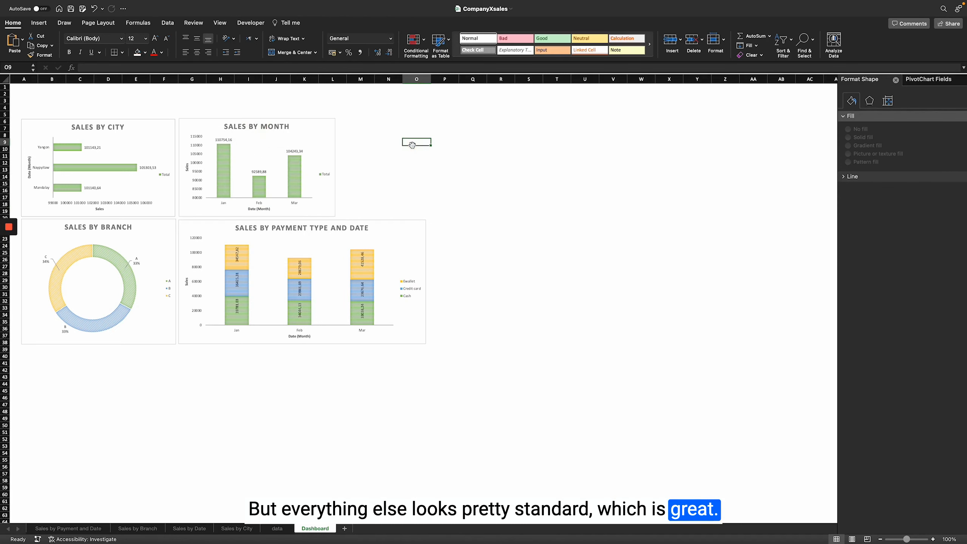
# Insert a Branch slicer for the Sales by Month chart, place it right of the chart, and shorten it to about 1.61 inches high
pyautogui.click(317, 131)
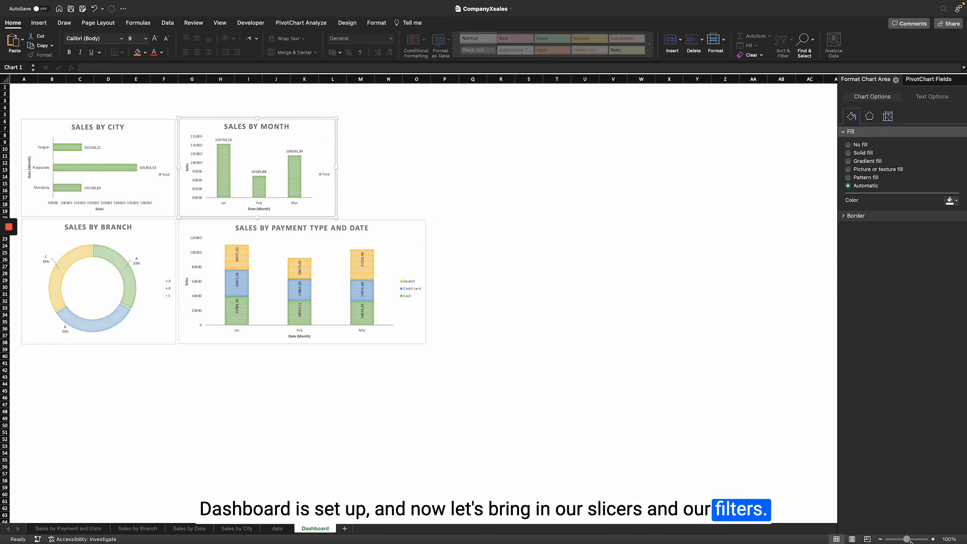
pyautogui.moveTo(908, 540); pyautogui.dragTo(910, 539)
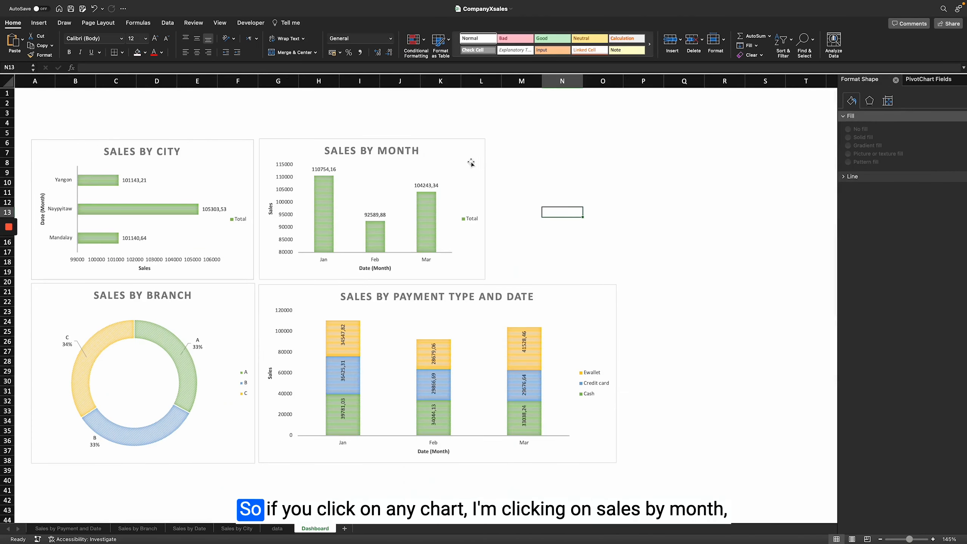
pyautogui.click(469, 162)
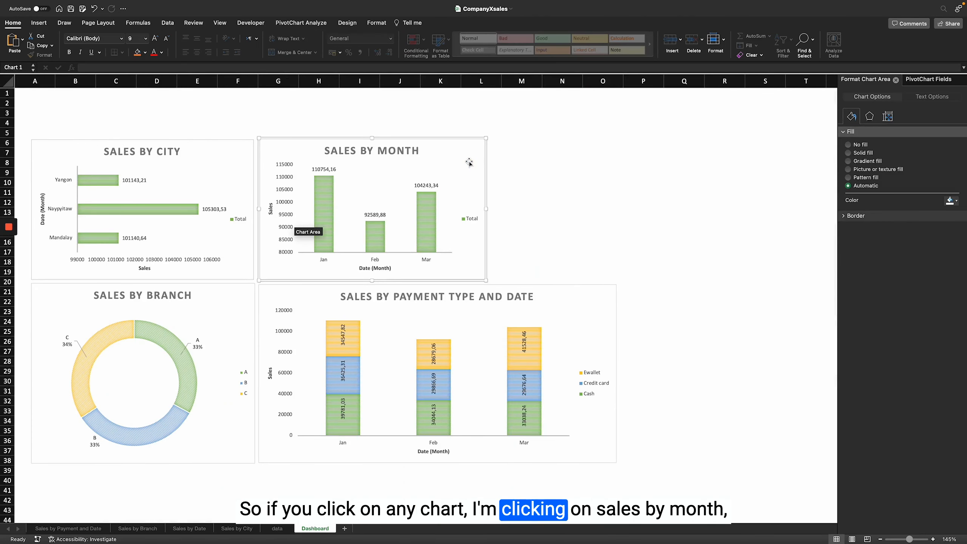
pyautogui.click(315, 23)
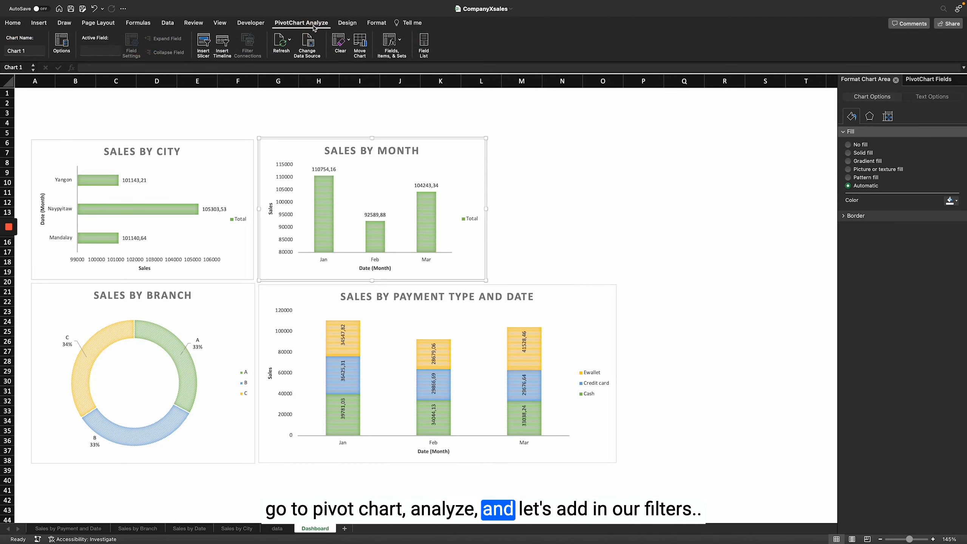
pyautogui.click(203, 47)
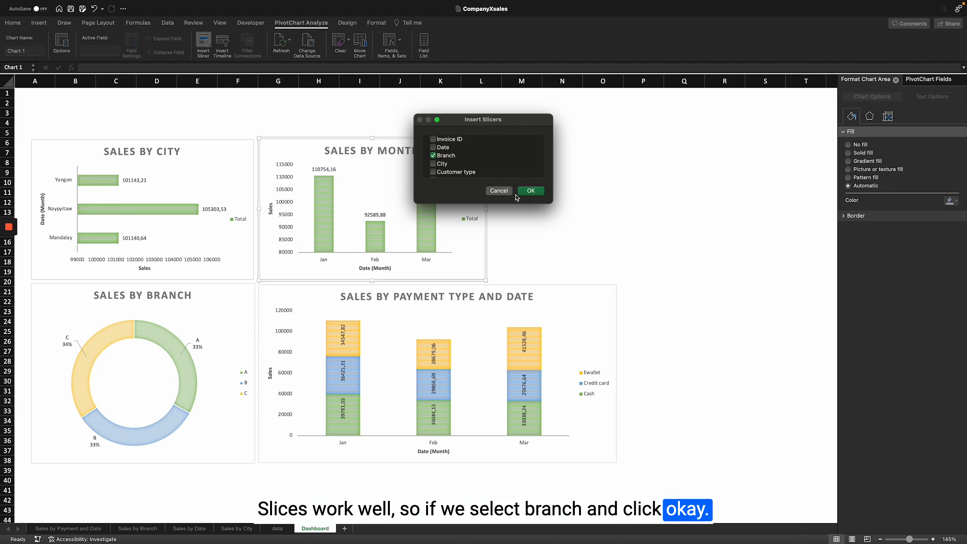
pyautogui.click(530, 191)
pyautogui.moveTo(533, 269); pyautogui.dragTo(533, 212)
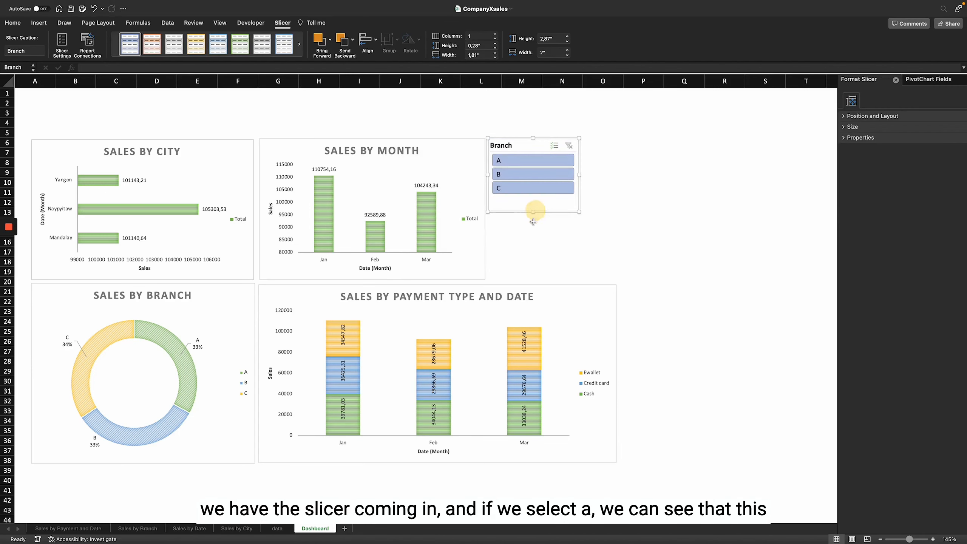
# Filter the Sales by Month chart to branch A with the slicer, and clear the filter
pyautogui.click(530, 162)
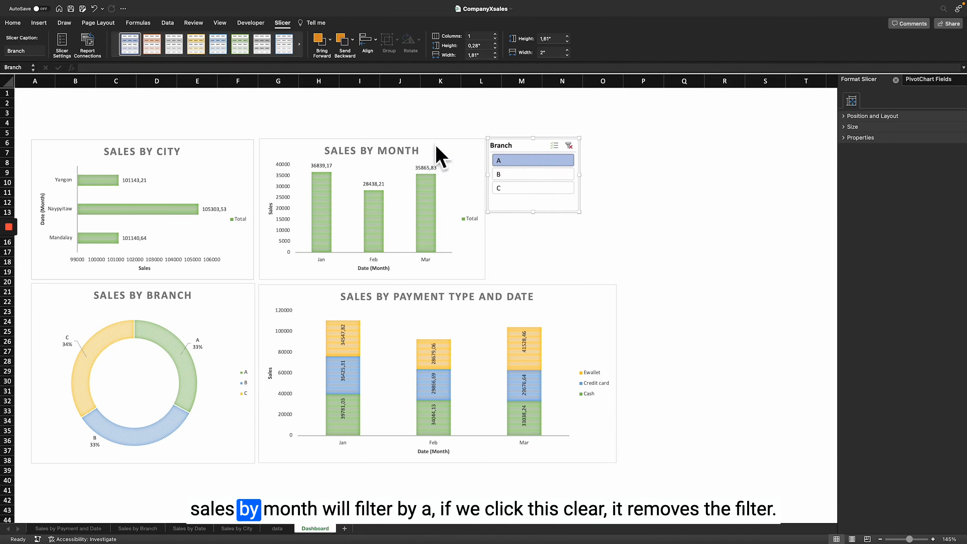
pyautogui.click(570, 147)
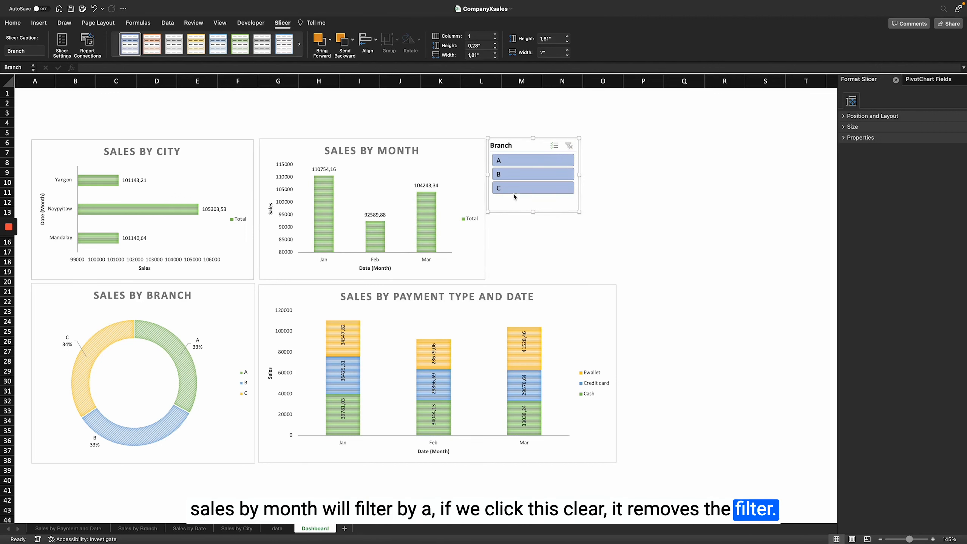
# Insert a slicer on the Sales field for the Sales by Month chart
pyautogui.click(455, 151)
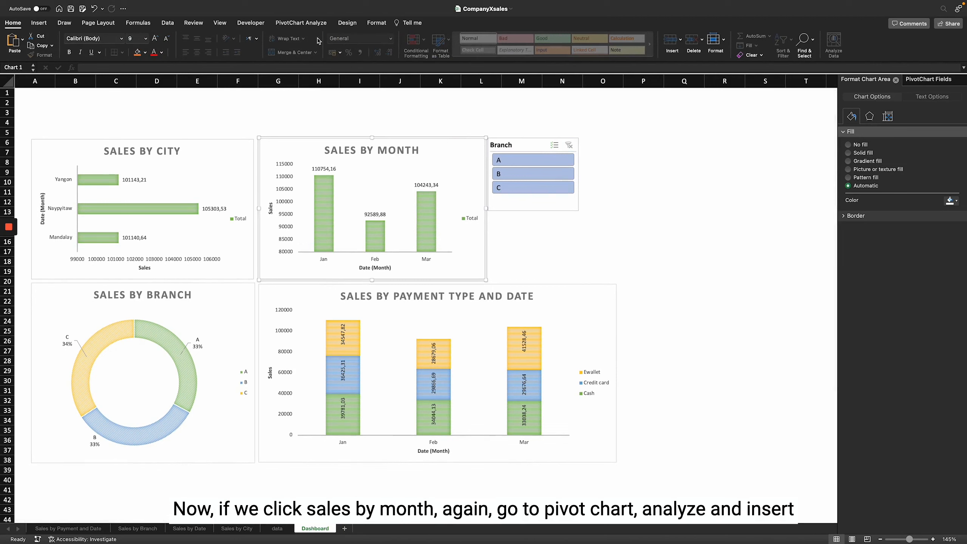
pyautogui.click(304, 26)
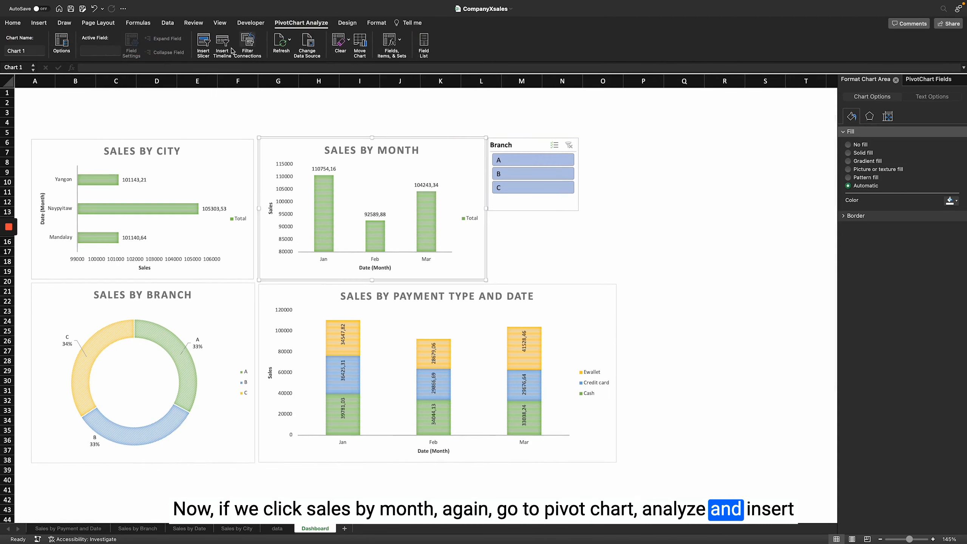
pyautogui.click(202, 48)
pyautogui.scroll(-5, 456, 142)
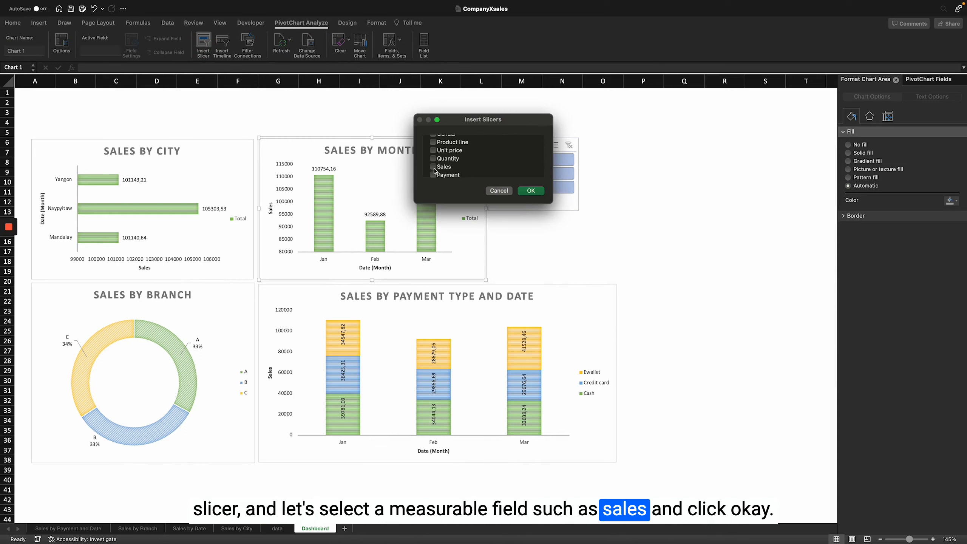
pyautogui.click(531, 191)
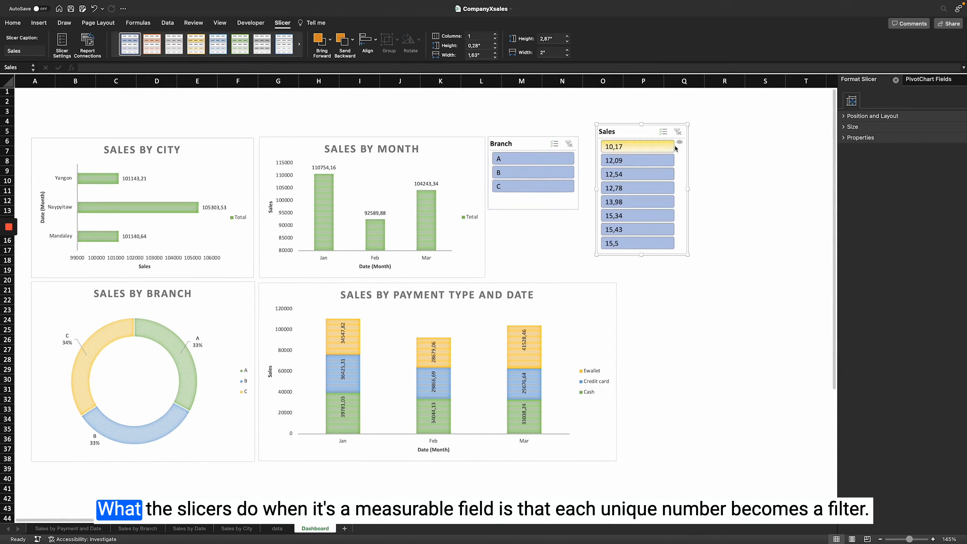
pyautogui.moveTo(679, 145)
pyautogui.mouseDown()
pyautogui.moveTo(682, 217)
pyautogui.moveTo(683, 151)
pyautogui.moveTo(672, 140)
pyautogui.mouseUp()
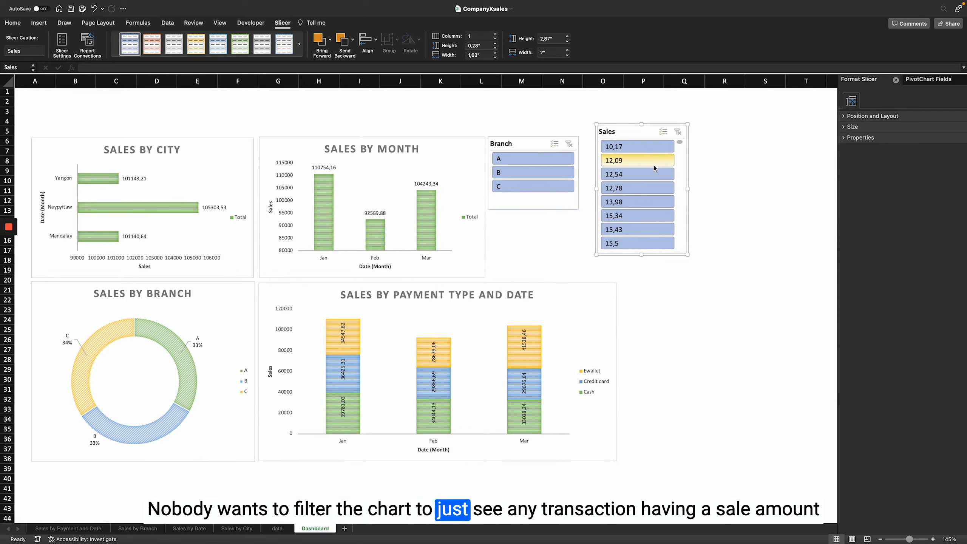
# Filter the Sales by Month chart to the sales amount 10,17, and clear the filter
pyautogui.click(617, 148)
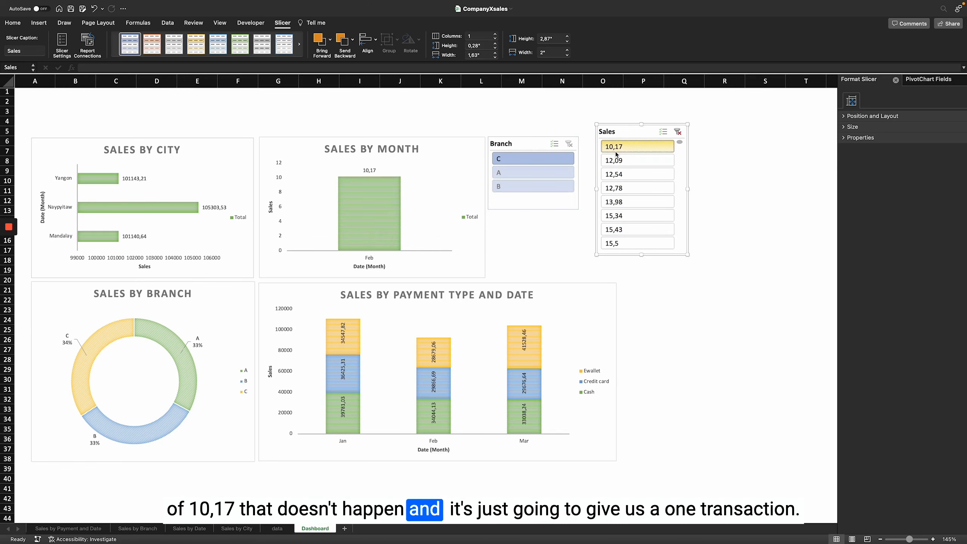
pyautogui.scroll(1, 341, 176)
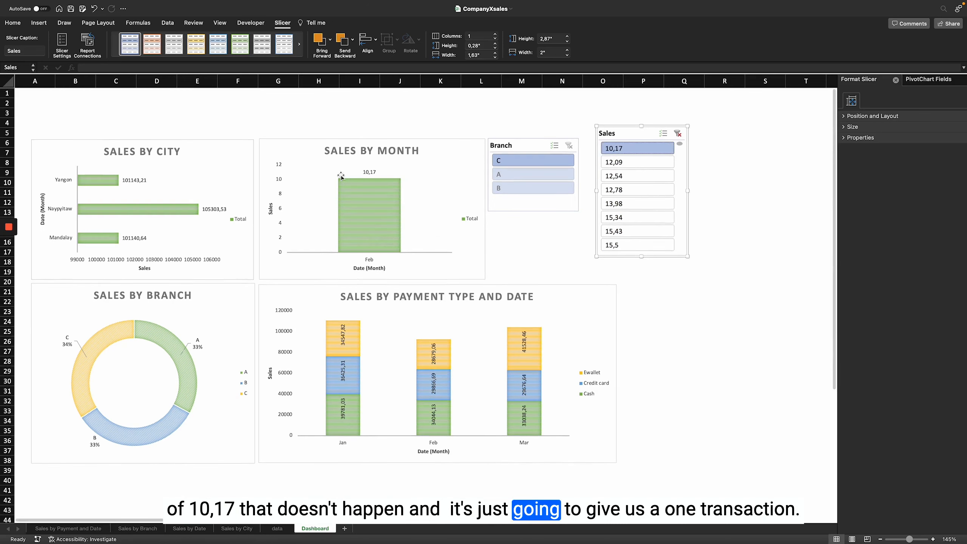
pyautogui.click(678, 133)
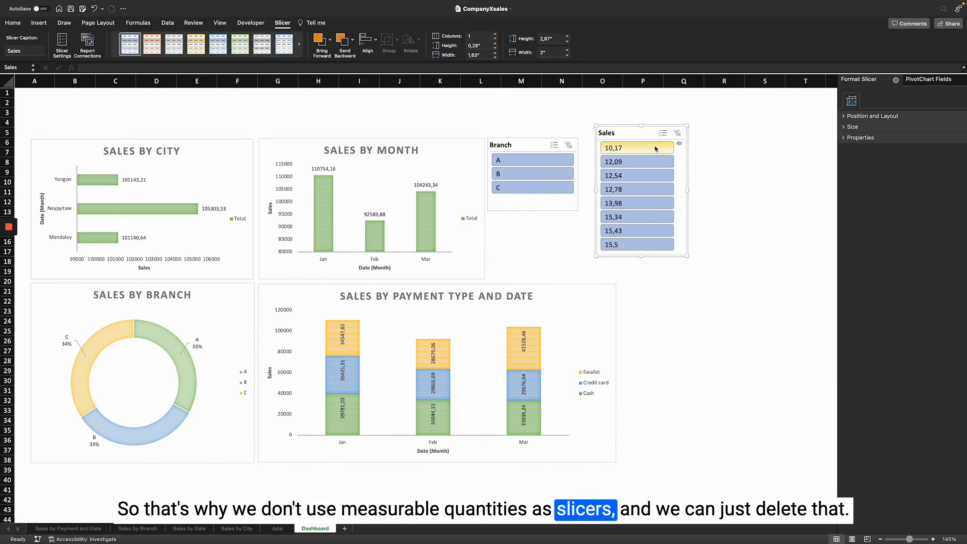
# Delete the Sales slicer from the Dashboard
pyautogui.click(644, 135)
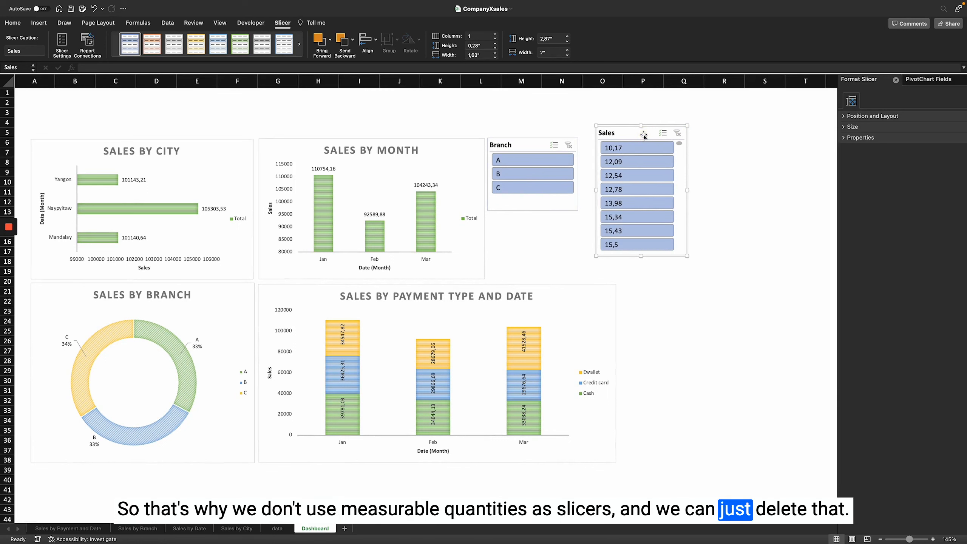
pyautogui.press('BackSpace')
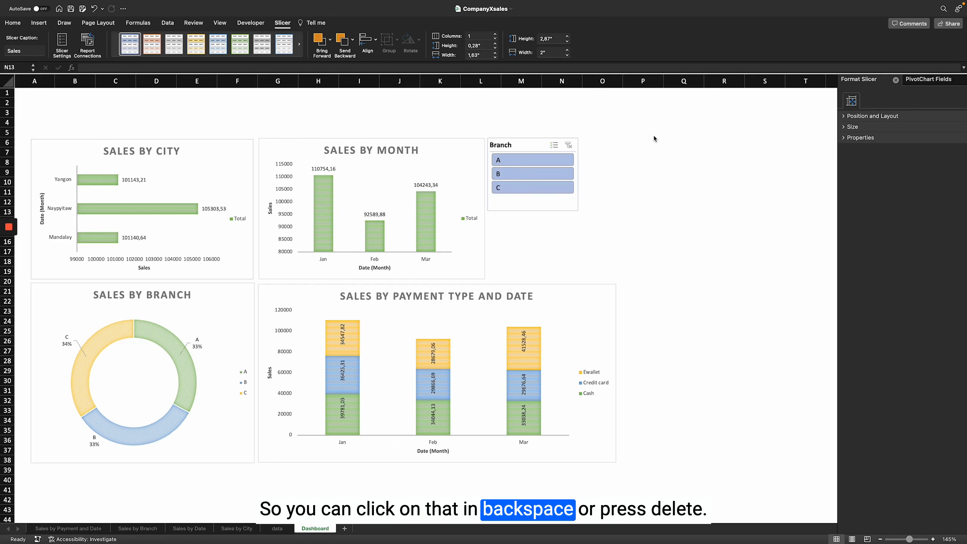
# Insert City and Customer type slicers for the Sales by Month chart
pyautogui.click(518, 168)
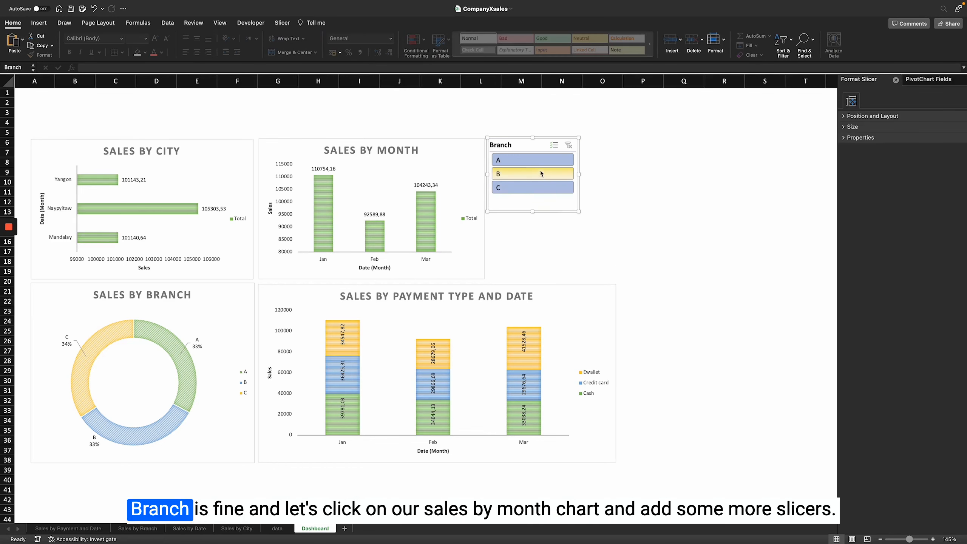
pyautogui.click(464, 140)
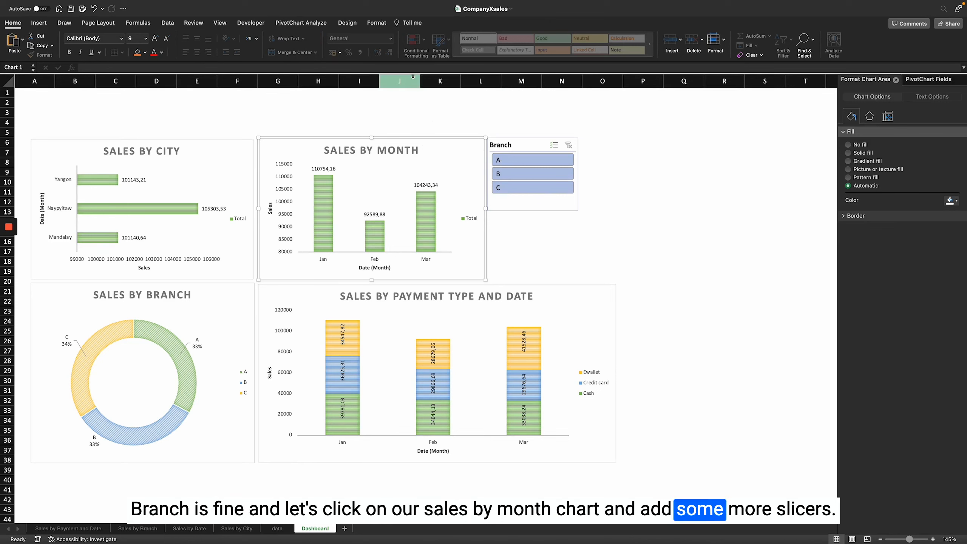
pyautogui.click(317, 24)
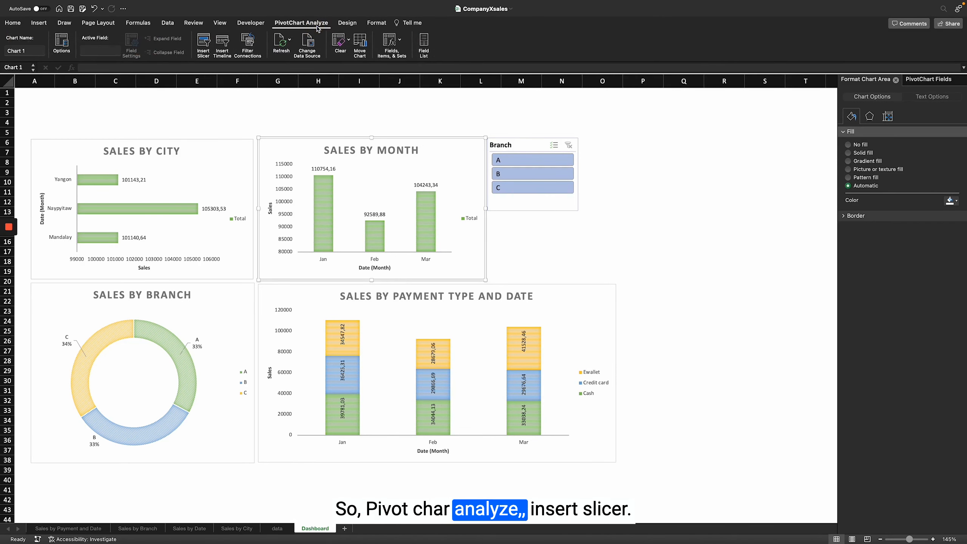
pyautogui.click(203, 45)
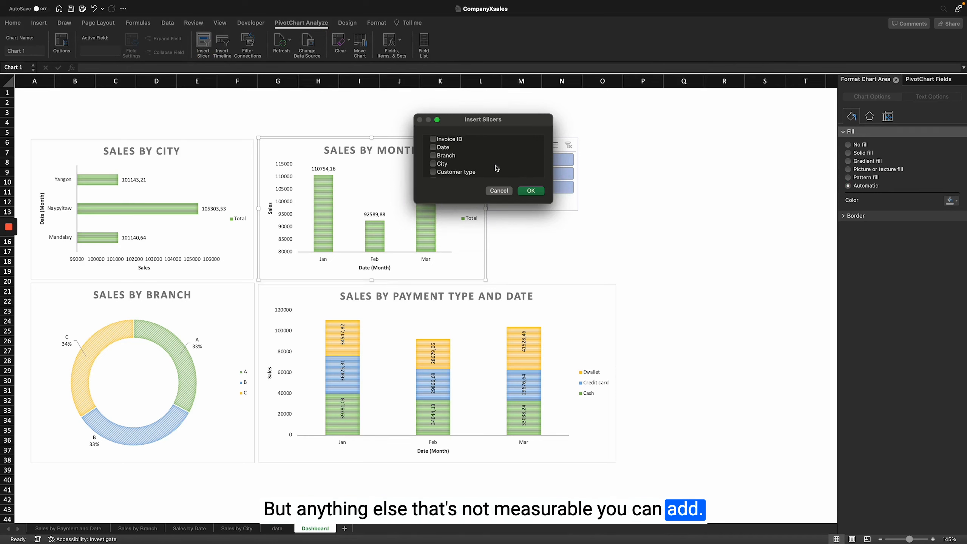
pyautogui.scroll(-1, 491, 166)
pyautogui.scroll(-1, 491, 166)
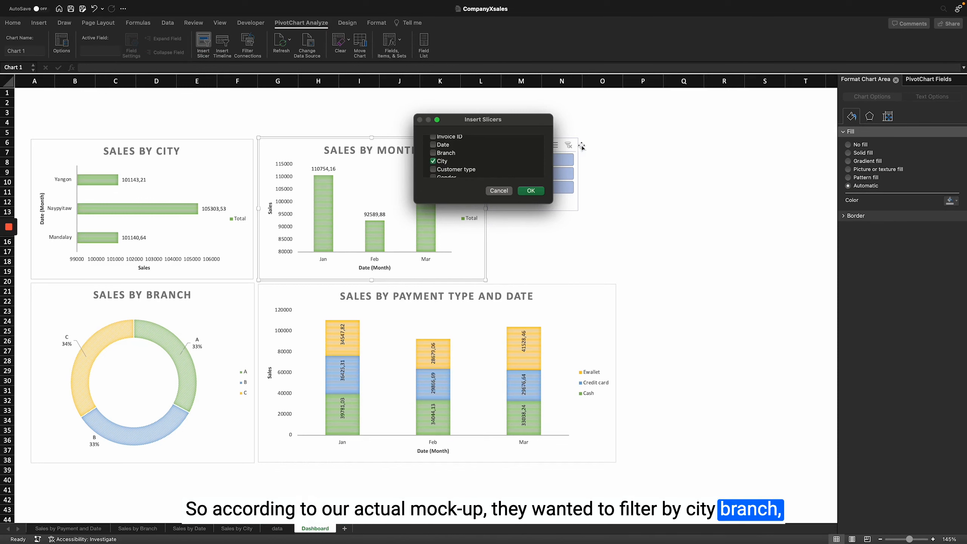
pyautogui.click(433, 161)
pyautogui.click(446, 170)
pyautogui.moveTo(451, 120); pyautogui.dragTo(627, 130)
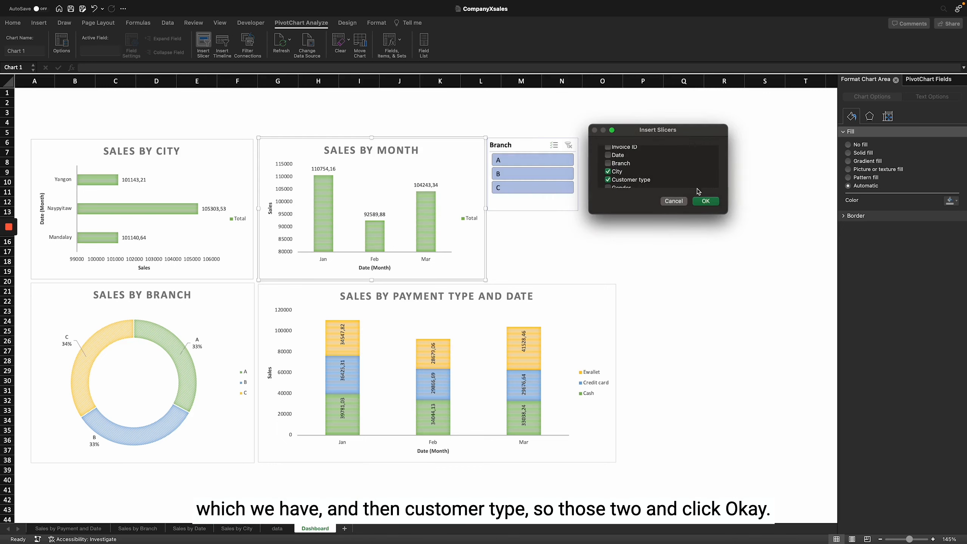
pyautogui.click(706, 200)
# Shrink and line up the Branch, Customer type and City slicers right of the Sales by Month chart, and widen the two lower charts
pyautogui.moveTo(579, 174); pyautogui.dragTo(542, 174)
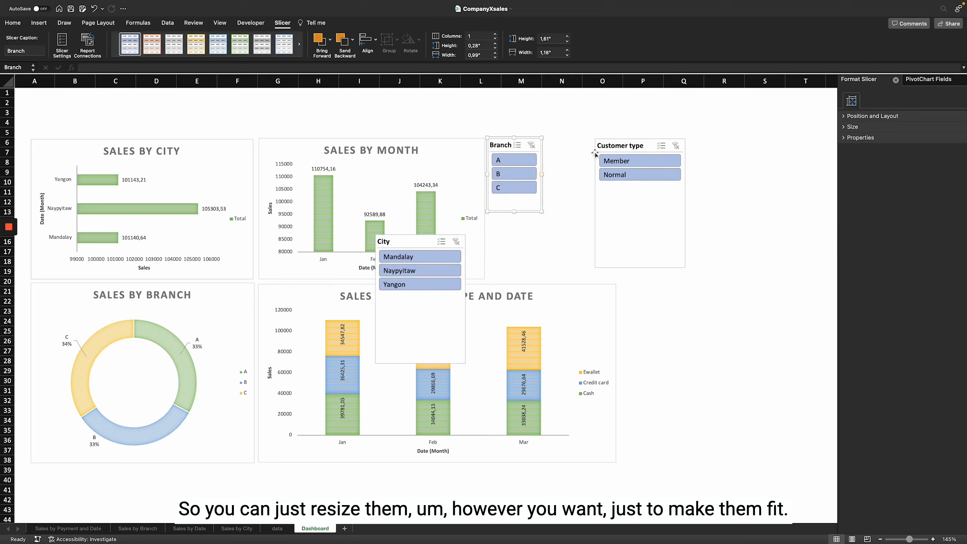
pyautogui.click(652, 212)
pyautogui.moveTo(684, 201); pyautogui.dragTo(579, 212)
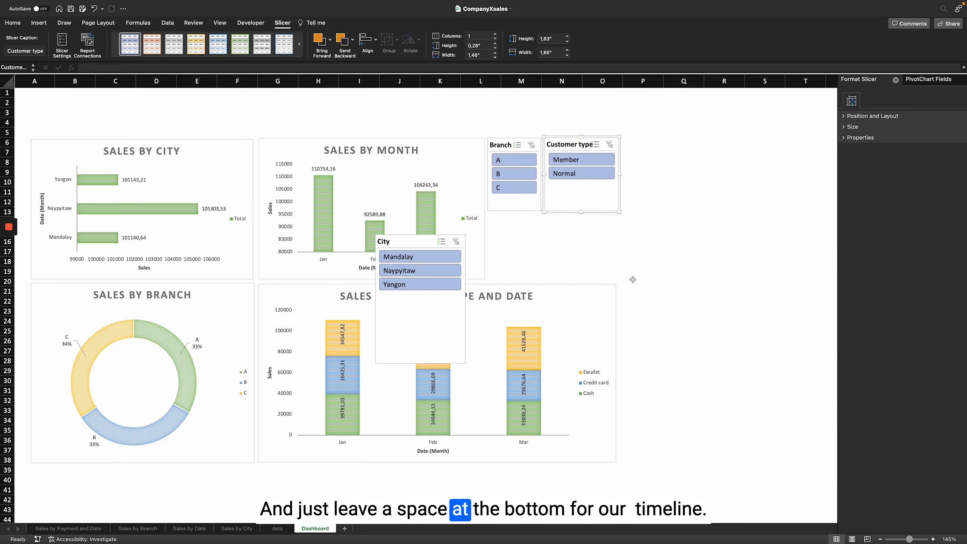
pyautogui.moveTo(384, 315); pyautogui.dragTo(630, 217)
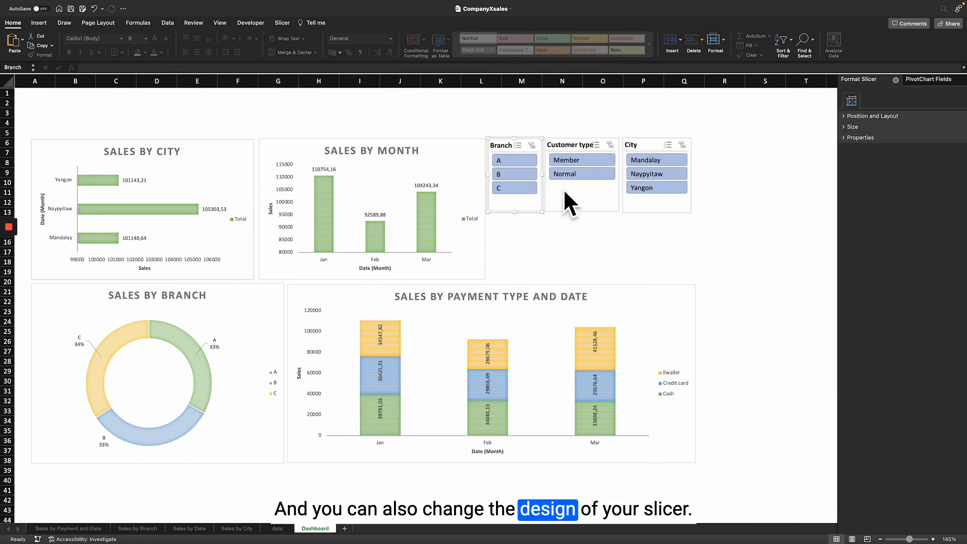
# Apply the light green slicer style to the Branch, Customer type and City slicers
pyautogui.click(282, 23)
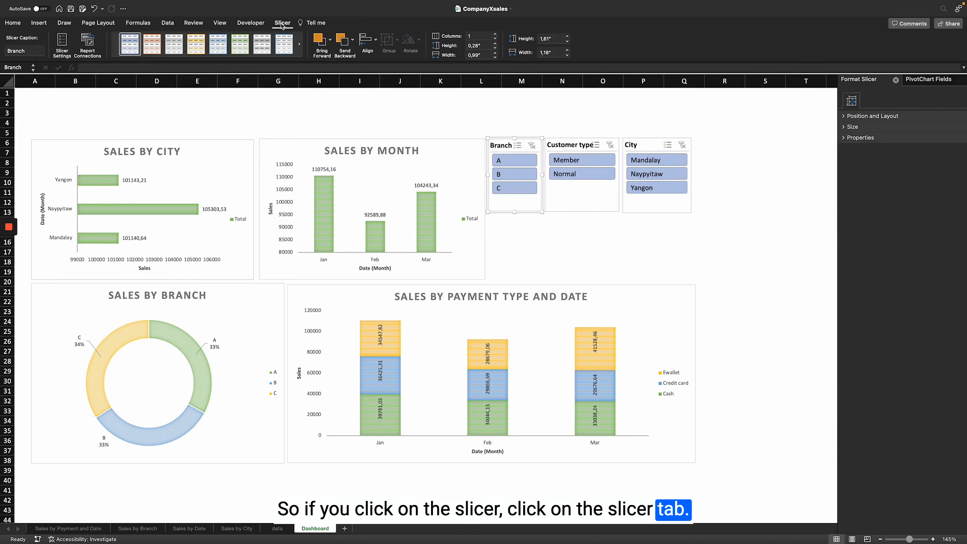
pyautogui.click(240, 48)
pyautogui.click(568, 191)
pyautogui.click(240, 45)
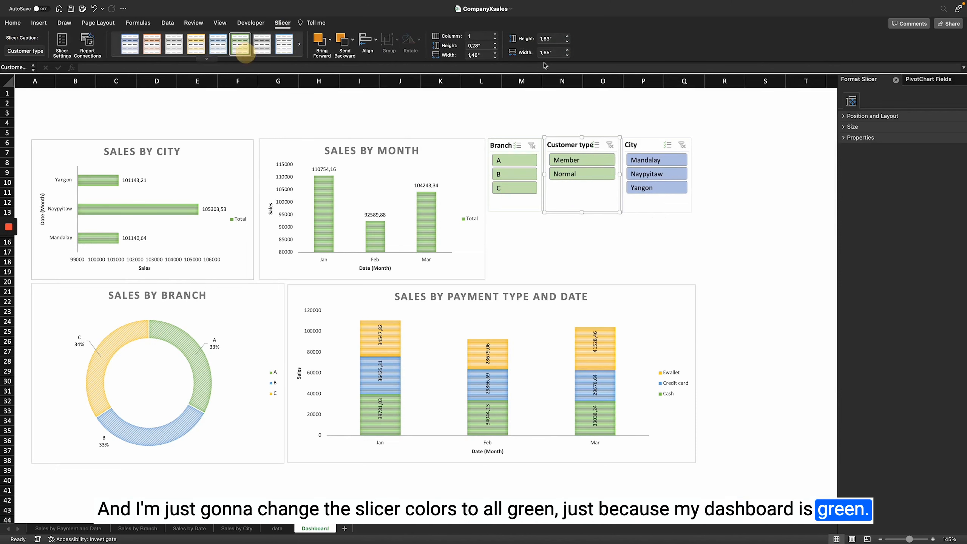
pyautogui.click(652, 206)
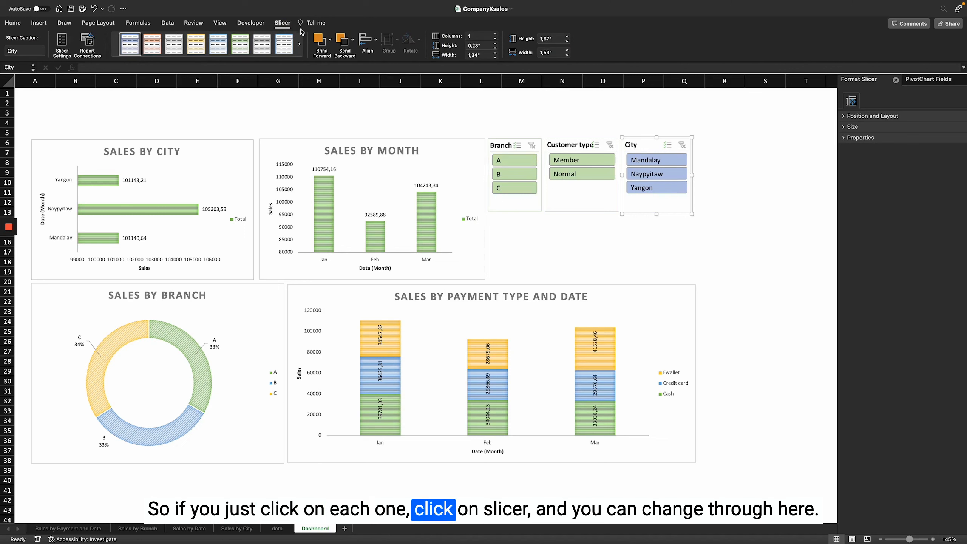
pyautogui.click(240, 46)
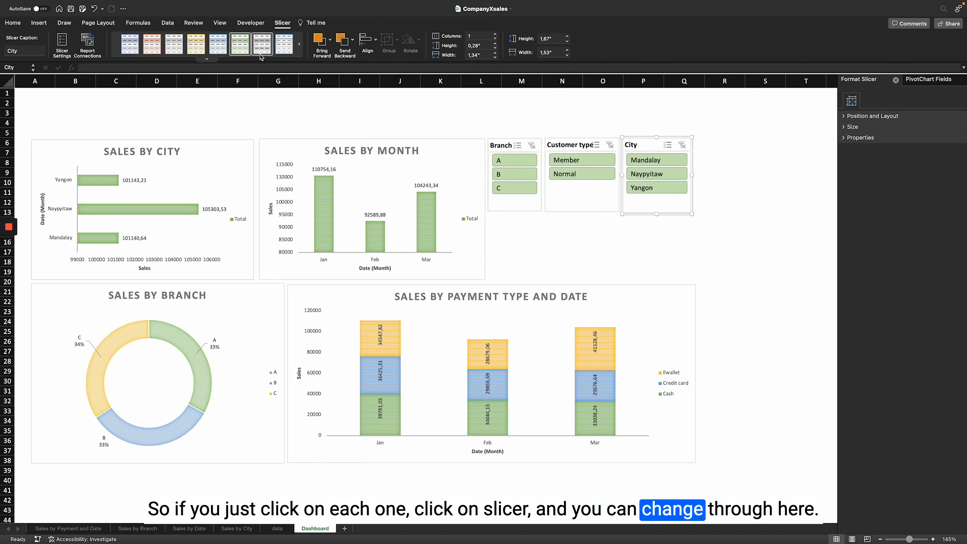
pyautogui.click(602, 241)
# Filter by customer type Normal and city Naypyitaw with the slicers, and clear both filters
pyautogui.click(582, 174)
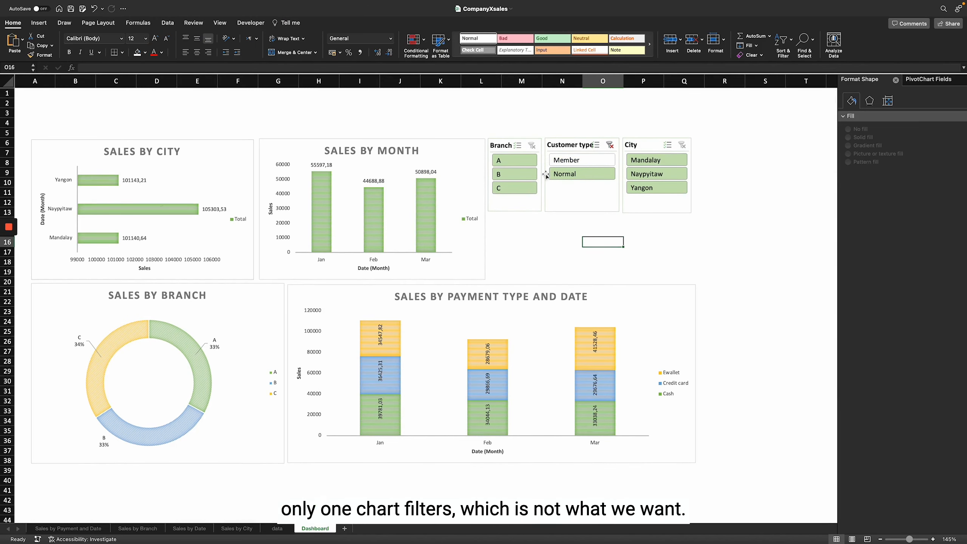
pyautogui.click(657, 173)
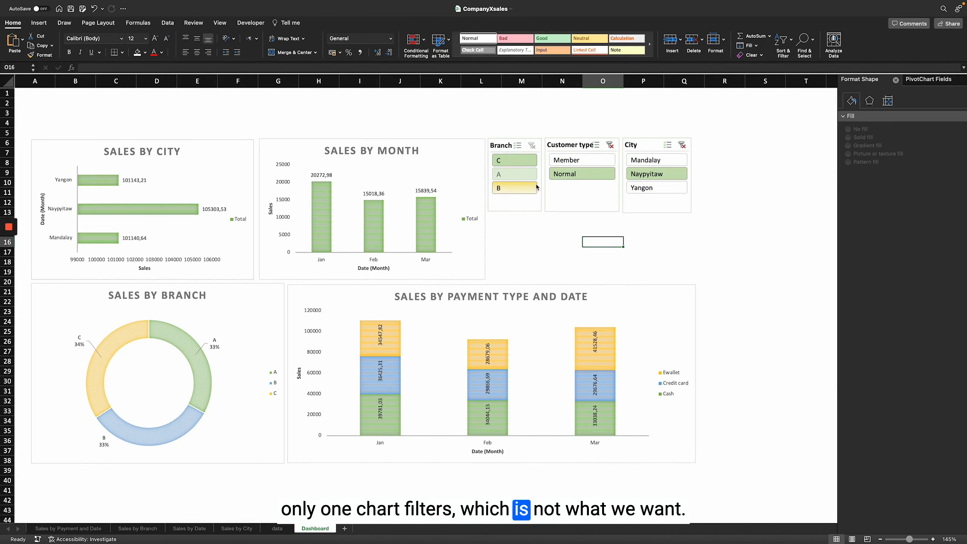
pyautogui.click(683, 145)
pyautogui.click(610, 145)
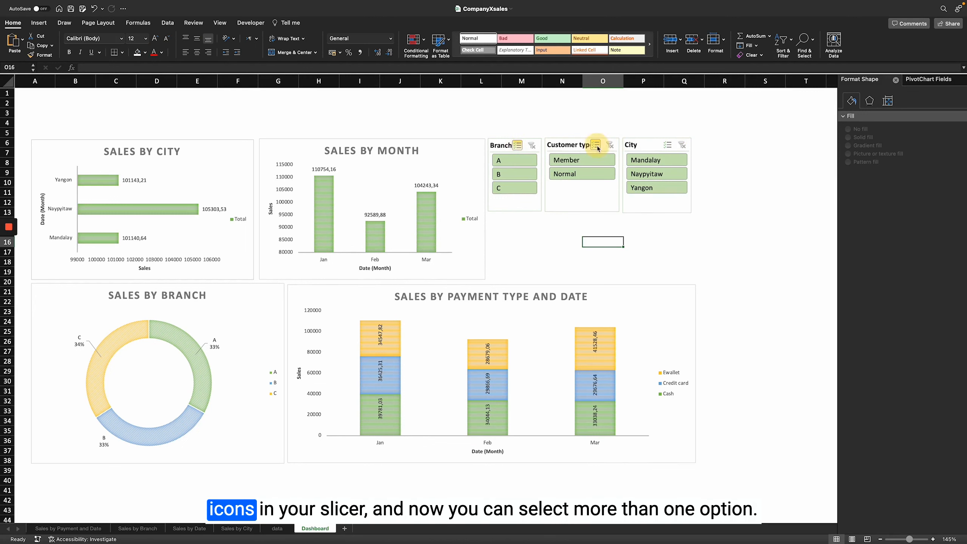
# Enable multi-select on the Branch, Customer type and City slicers, try filtering to branch C, and clear the Branch filter
pyautogui.click(493, 186)
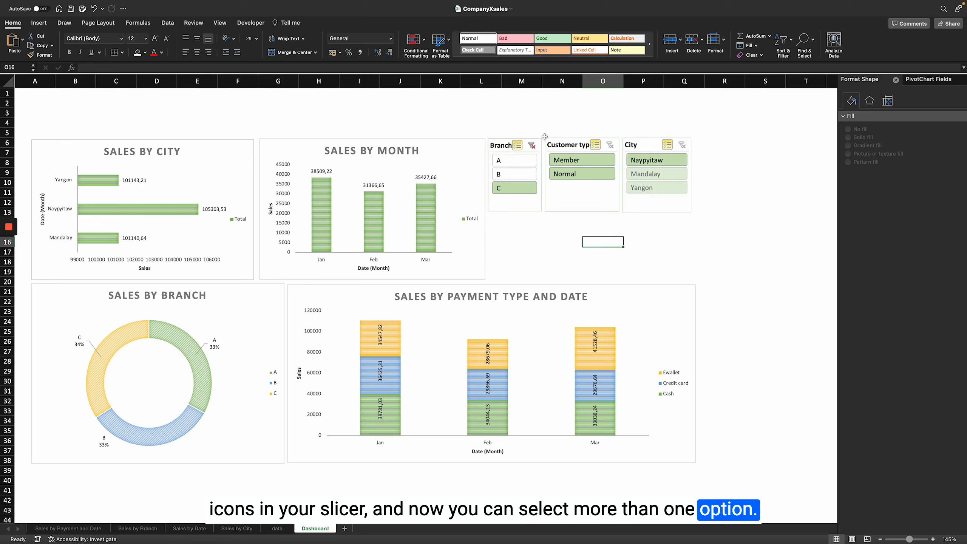
pyautogui.click(532, 145)
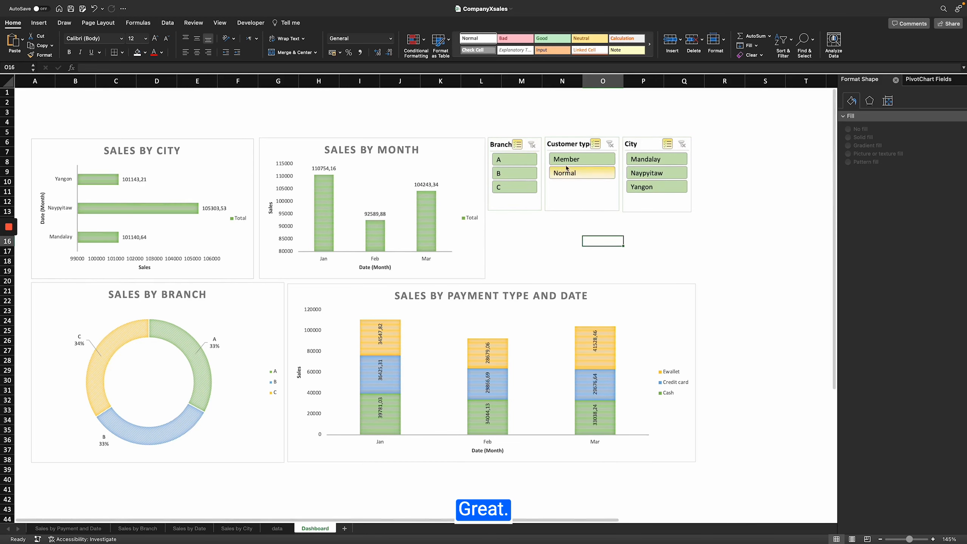
pyautogui.click(562, 231)
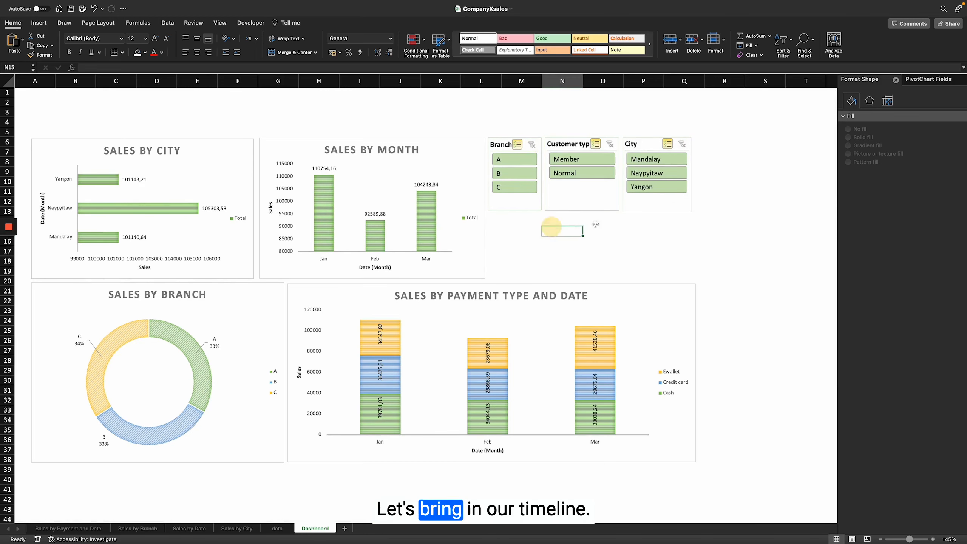
# Insert a Date timeline for the Sales by Month chart and fit it beneath the three slicers
pyautogui.click(449, 156)
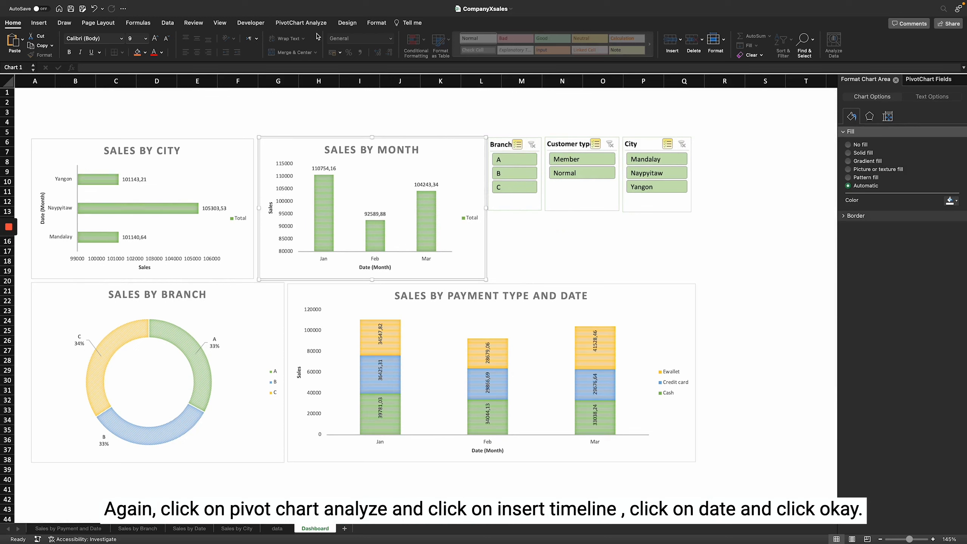
pyautogui.click(313, 24)
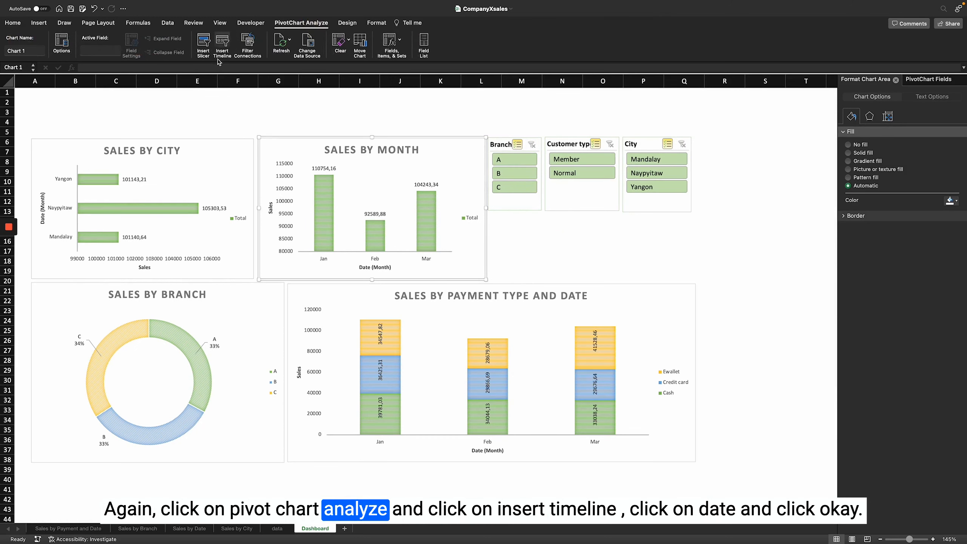
pyautogui.click(222, 45)
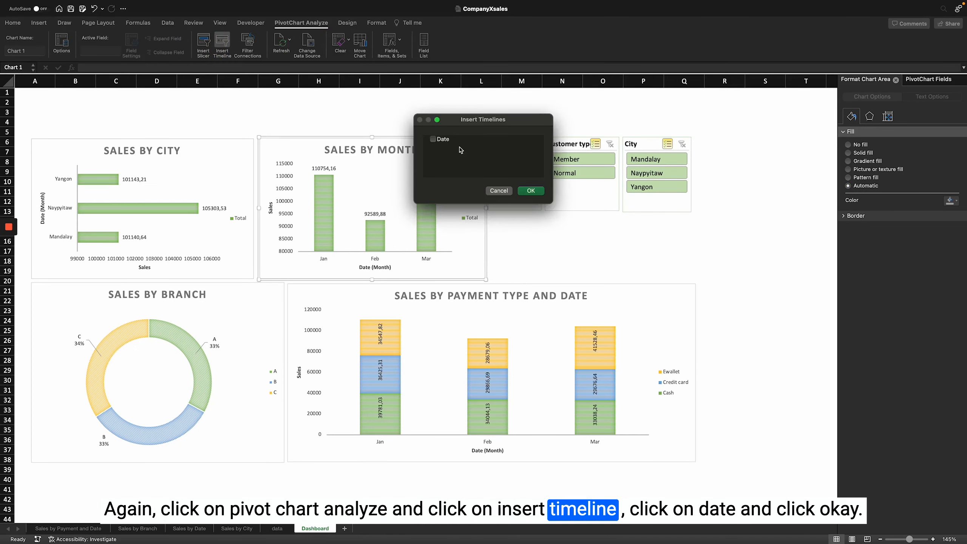
pyautogui.click(531, 191)
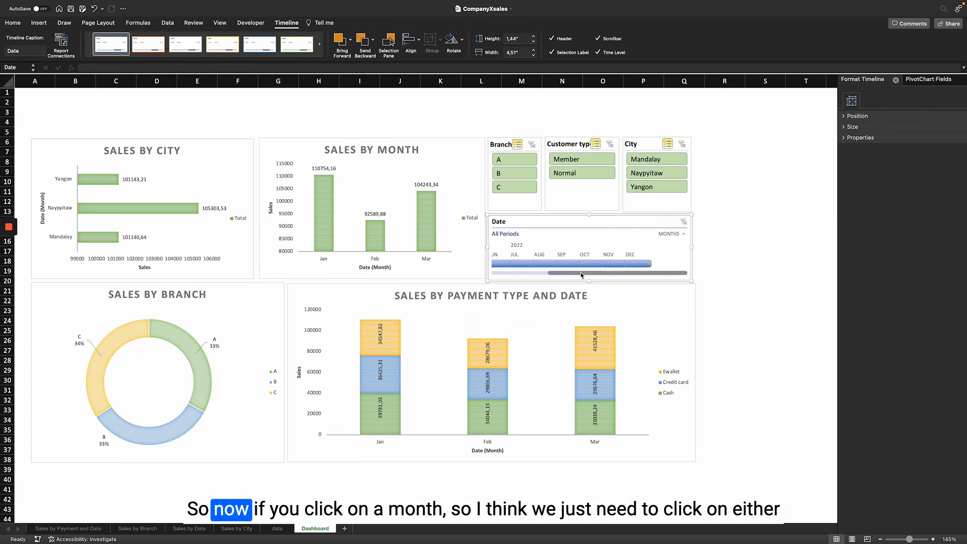
# Try the Date timeline with Jan 2022, clear its filter, and apply the light green timeline style
pyautogui.moveTo(580, 272); pyautogui.dragTo(551, 273)
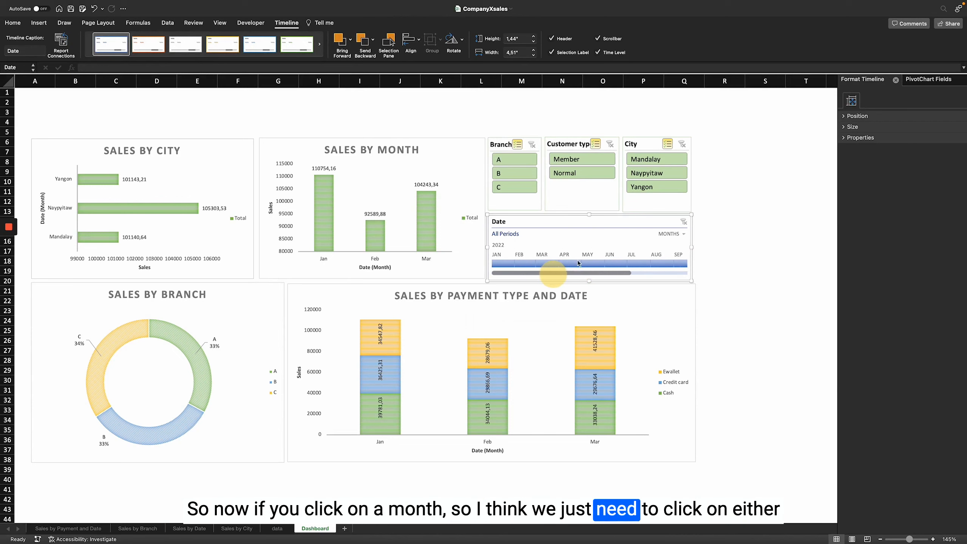
pyautogui.scroll(-1, 560, 282)
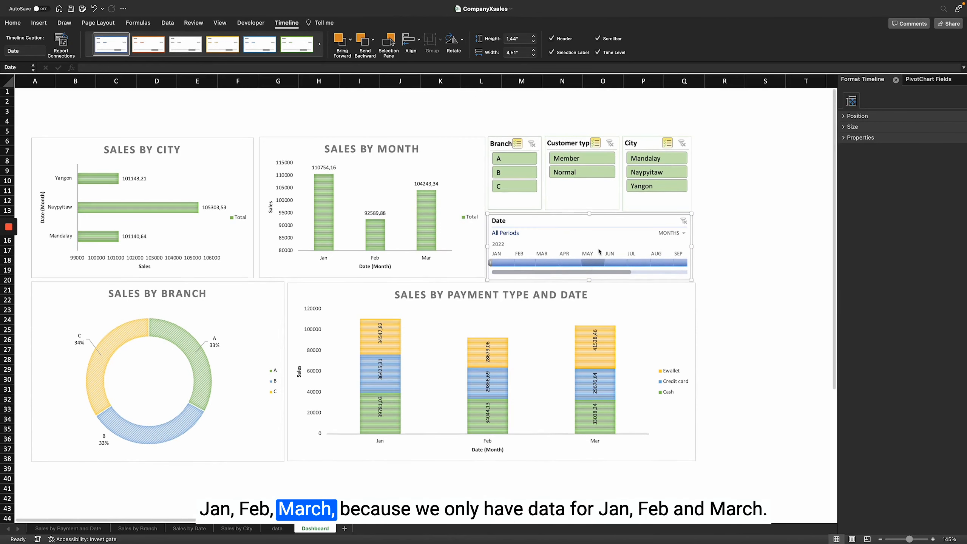
pyautogui.scroll(1, 599, 252)
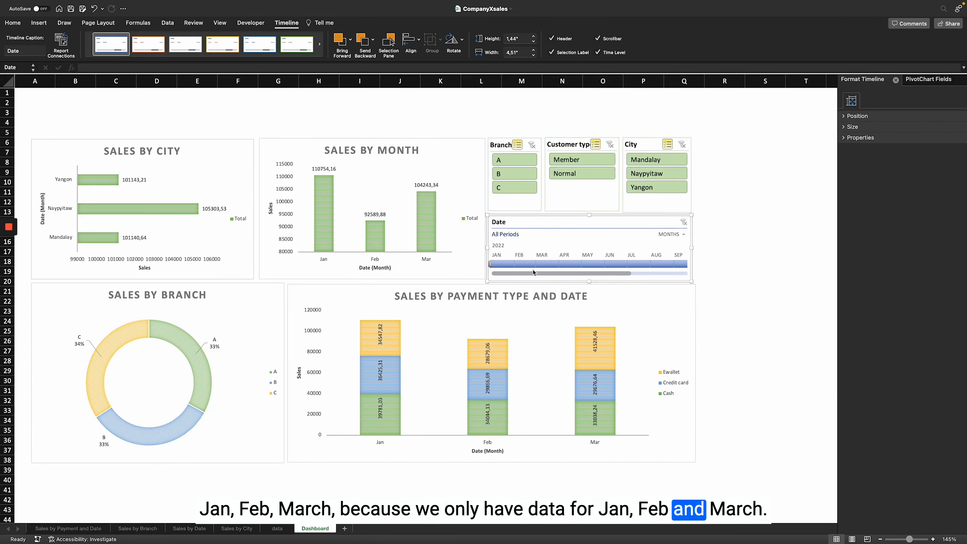
pyautogui.click(499, 264)
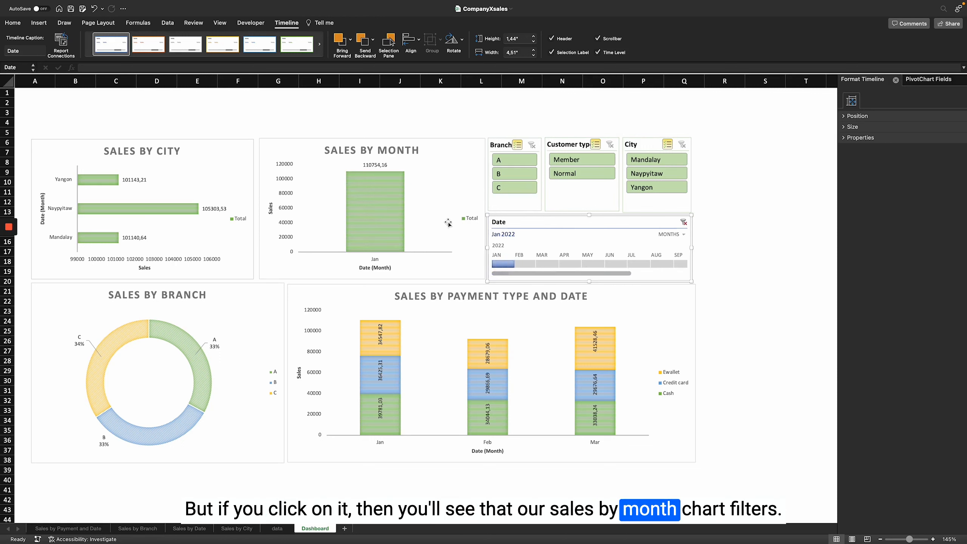
pyautogui.click(684, 222)
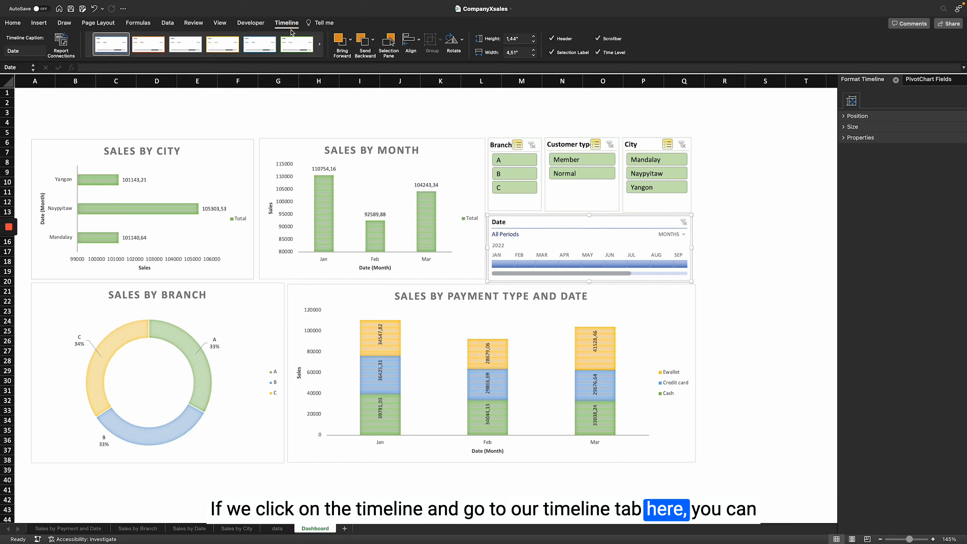
pyautogui.click(290, 53)
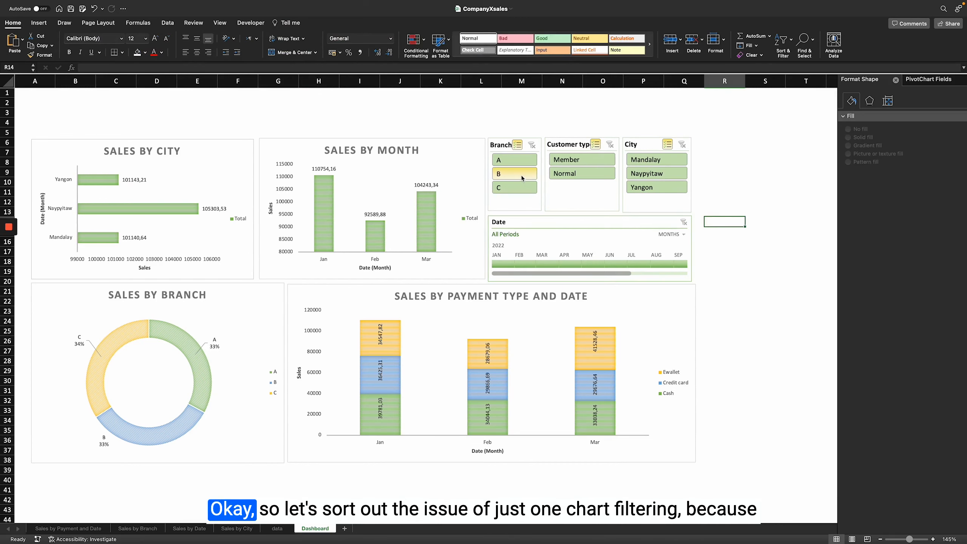
# Exclude branch B and clear the Branch filter, and do the same with branch A
pyautogui.click(522, 177)
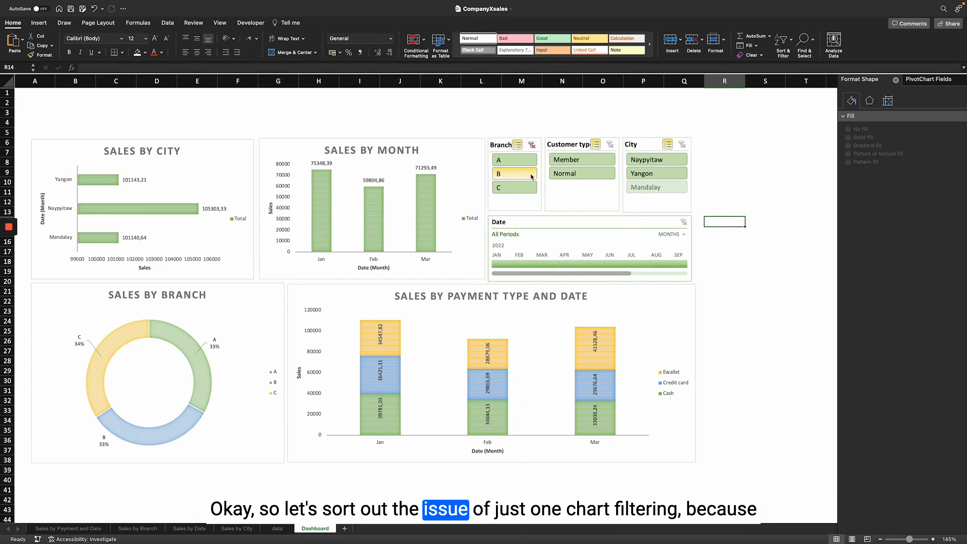
pyautogui.click(532, 147)
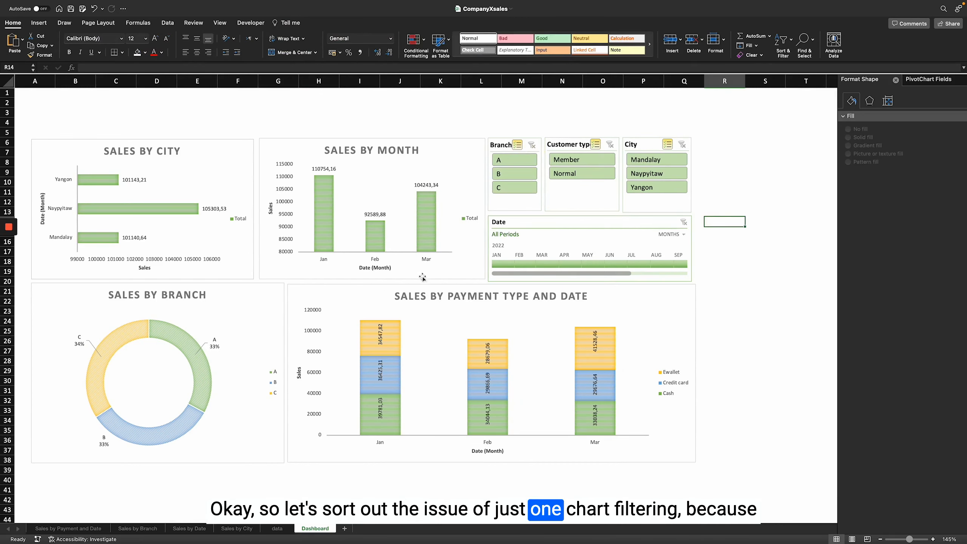
pyautogui.click(527, 164)
pyautogui.scroll(-1, 533, 165)
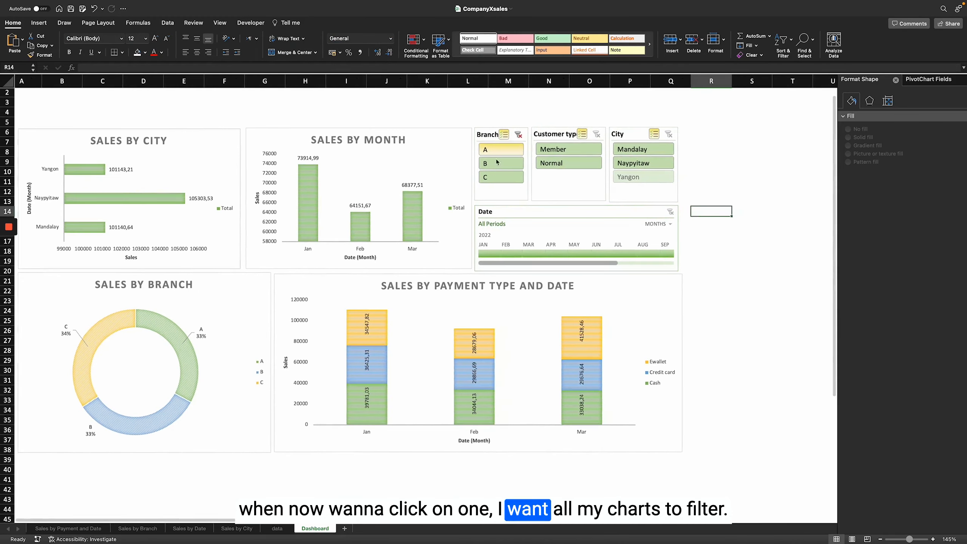
pyautogui.click(532, 135)
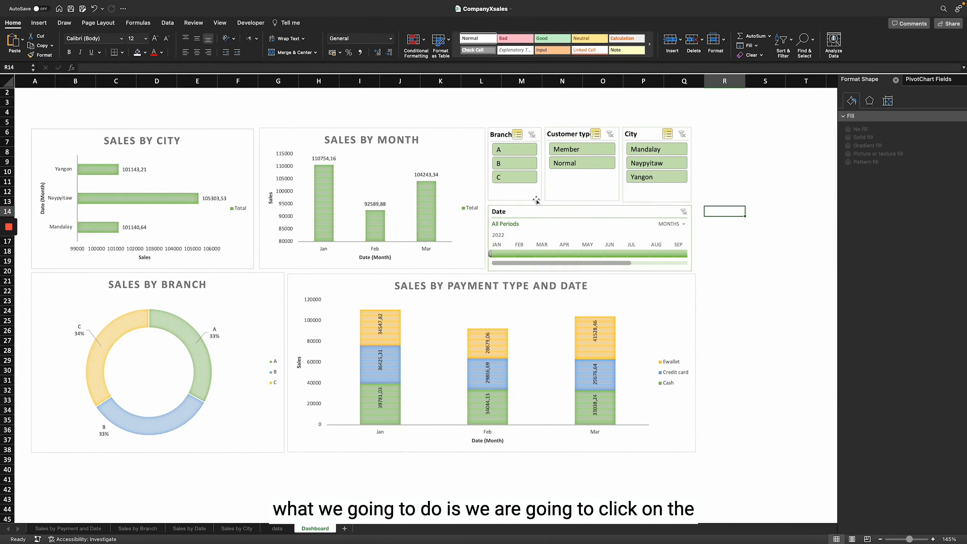
pyautogui.scroll(1, 471, 156)
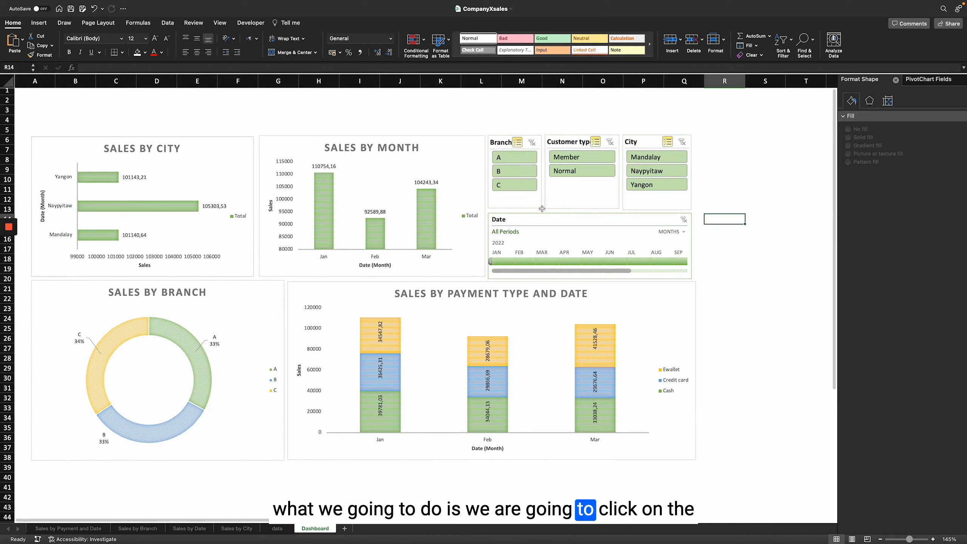
# Connect the Branch slicer to the pivot tables on the Sales by Branch, Sales by City and Sales by Payment and Date sheets as well
pyautogui.click(529, 202)
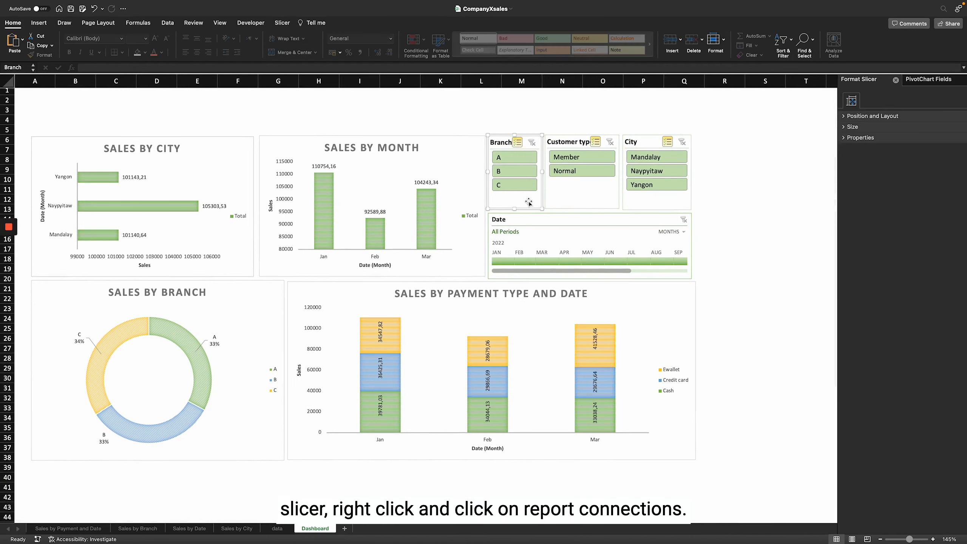
pyautogui.rightClick(529, 201)
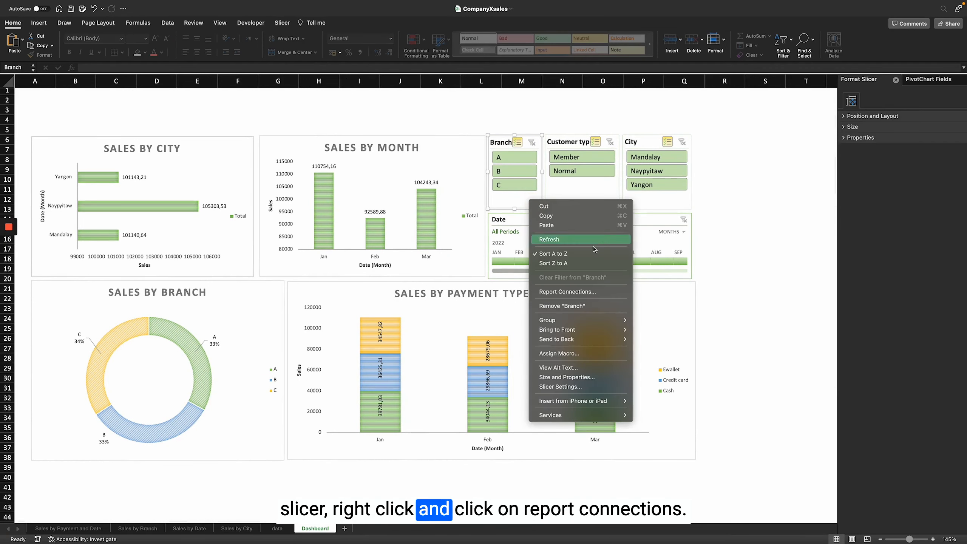
pyautogui.click(565, 292)
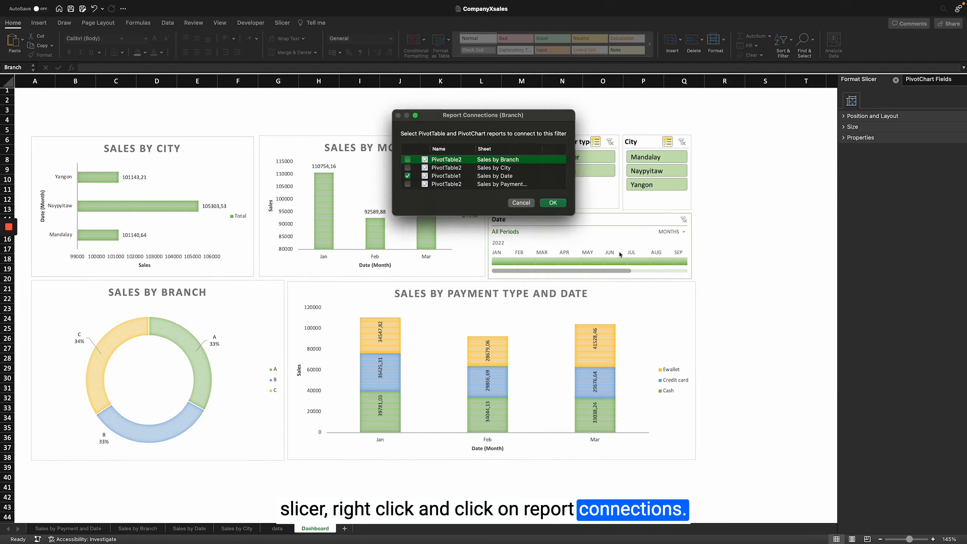
pyautogui.moveTo(465, 124); pyautogui.dragTo(560, 147)
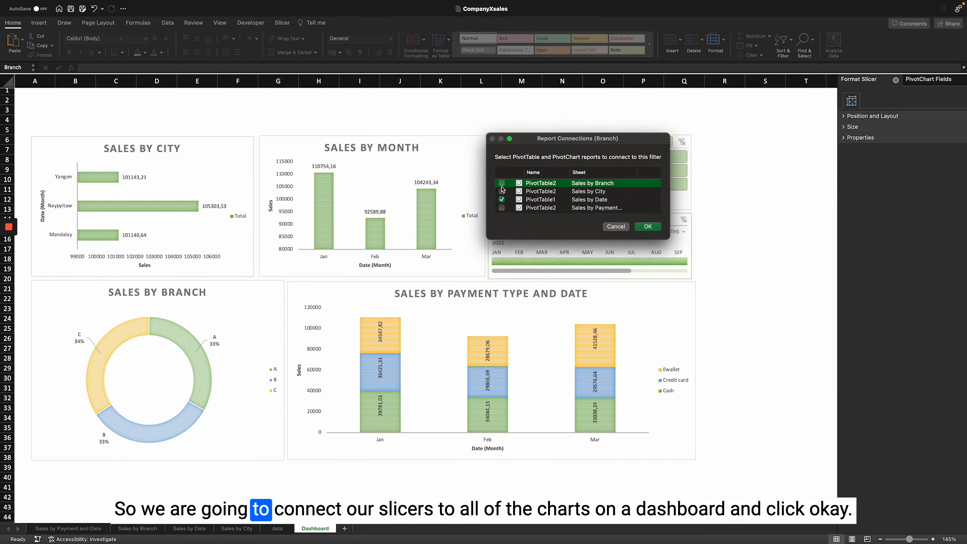
pyautogui.click(502, 184)
pyautogui.click(502, 191)
pyautogui.click(501, 208)
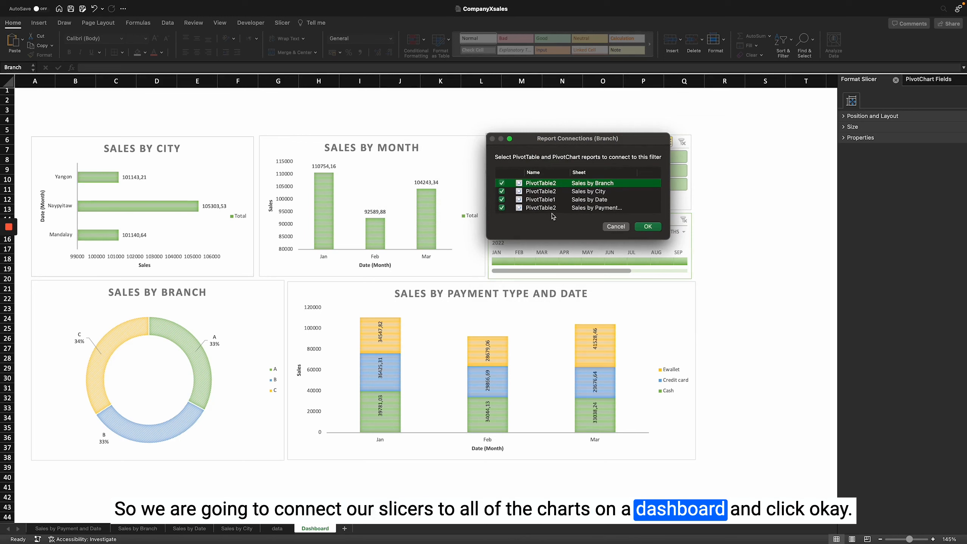
pyautogui.click(652, 228)
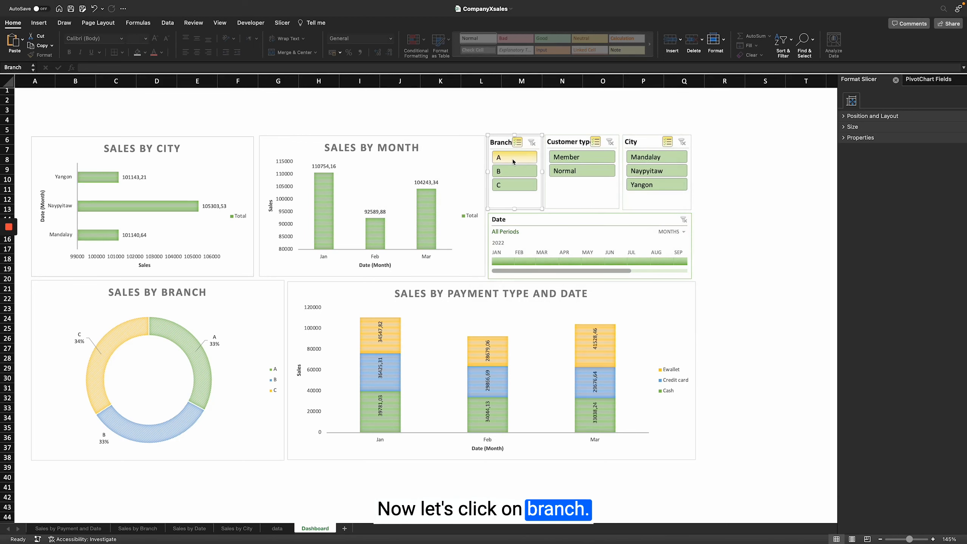
# Test the Branch slicer across all dashboard charts by excluding branch A and including it again
pyautogui.click(515, 162)
pyautogui.click(516, 163)
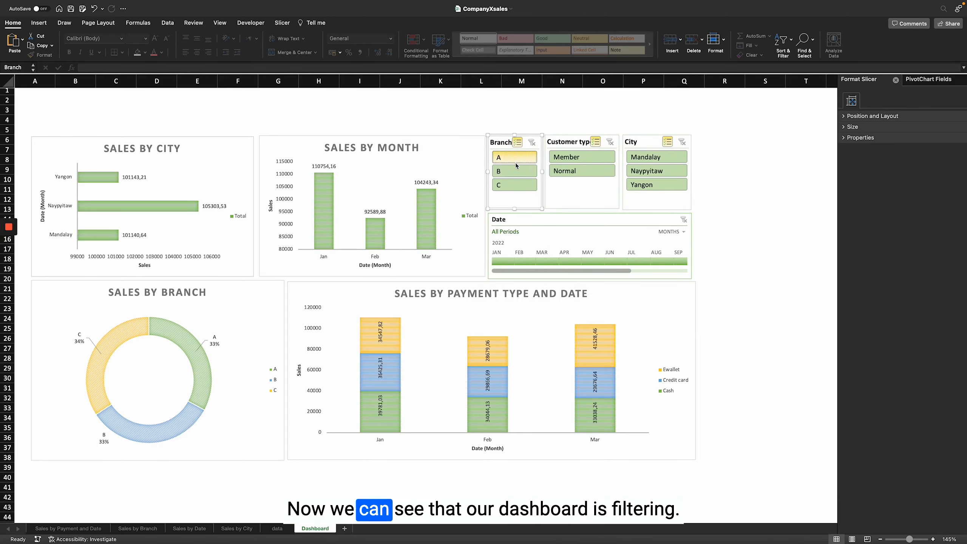
pyautogui.click(518, 159)
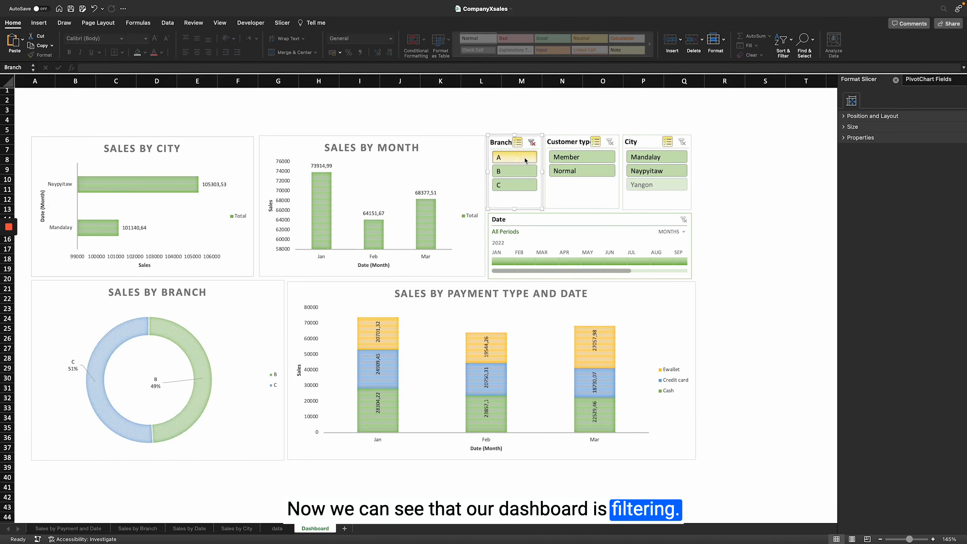
pyautogui.click(514, 157)
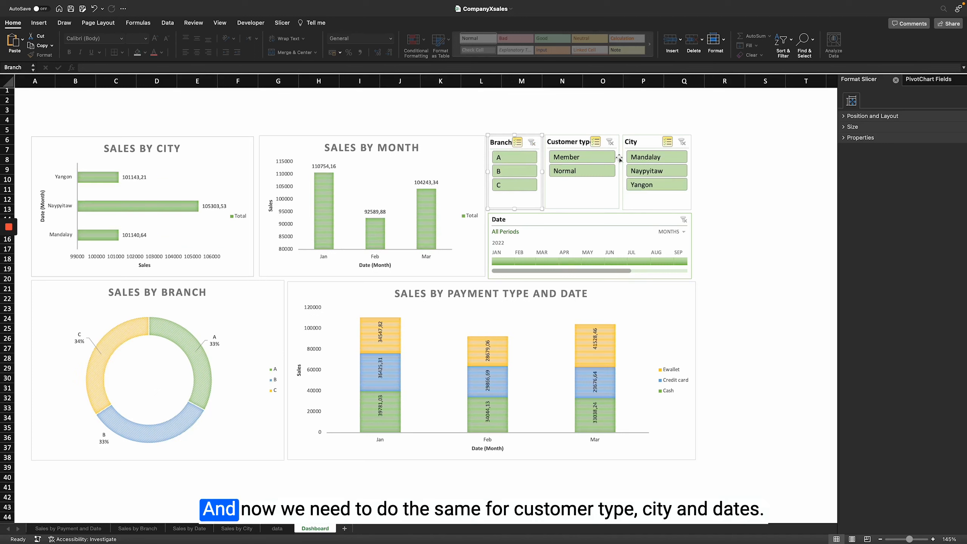
# Connect the Customer type slicer to the pivot tables on the Sales by Branch, Sales by City and Sales by Payment and Date sheets as well
pyautogui.click(575, 194)
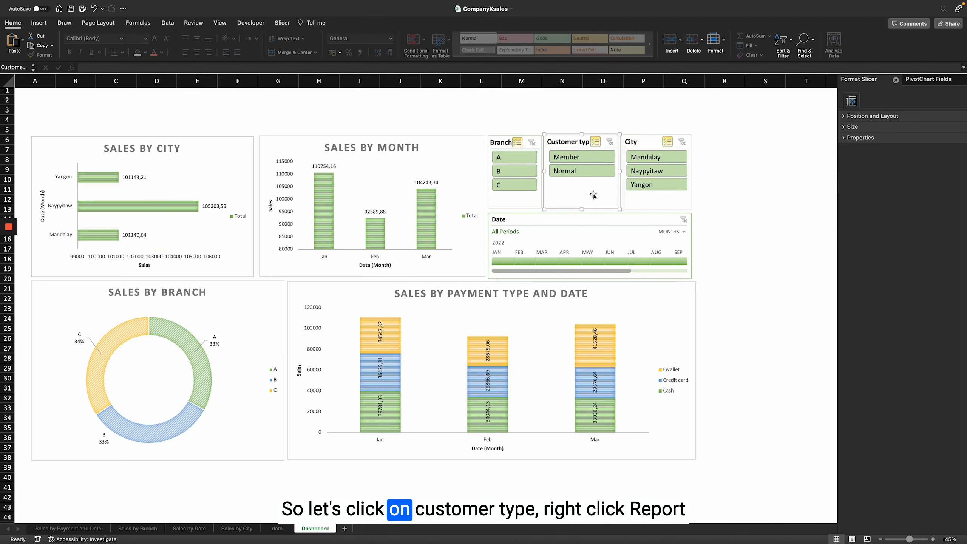
pyautogui.rightClick(592, 195)
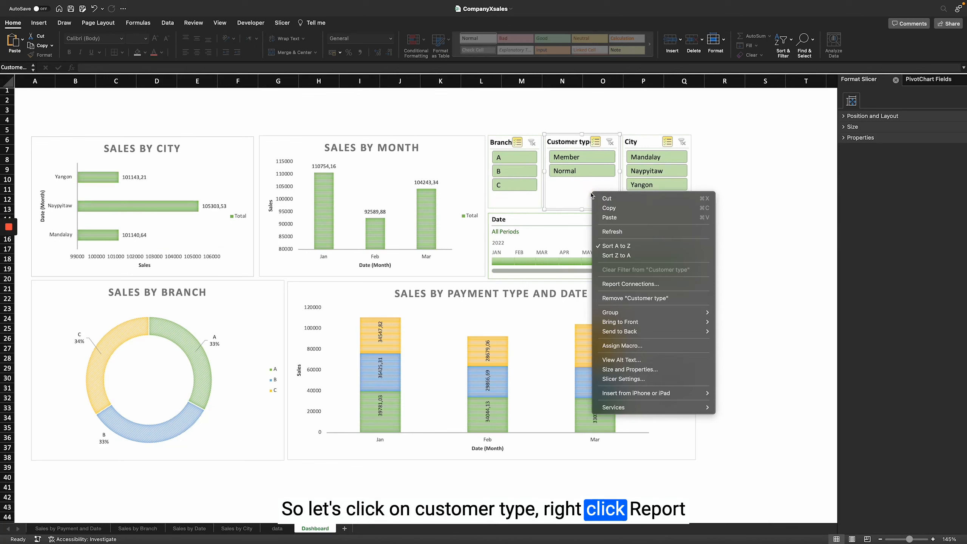
pyautogui.click(631, 283)
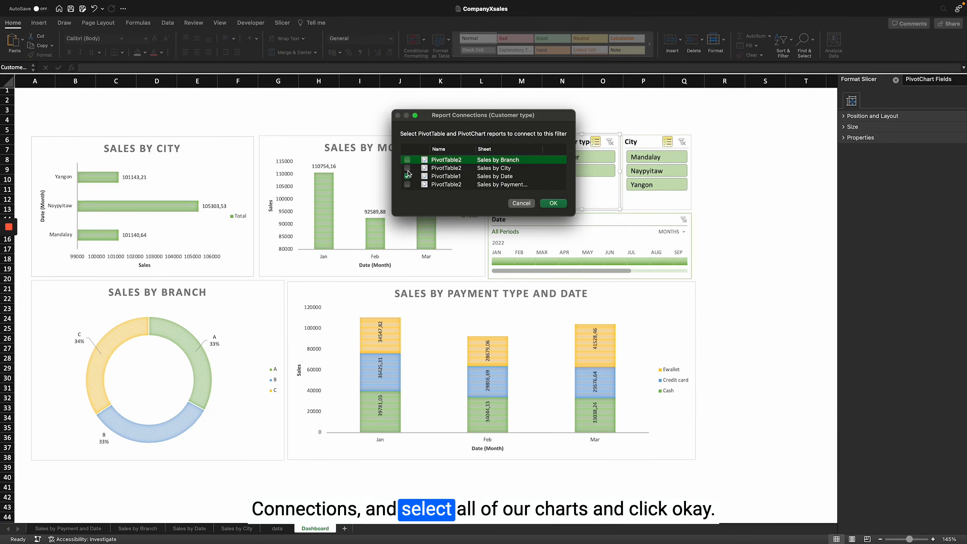
pyautogui.click(408, 168)
pyautogui.click(407, 160)
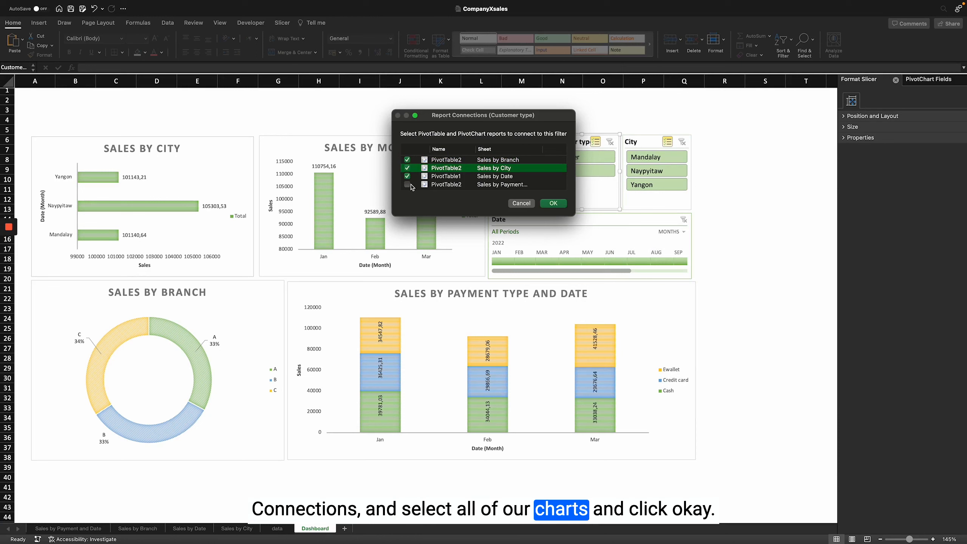
pyautogui.click(554, 203)
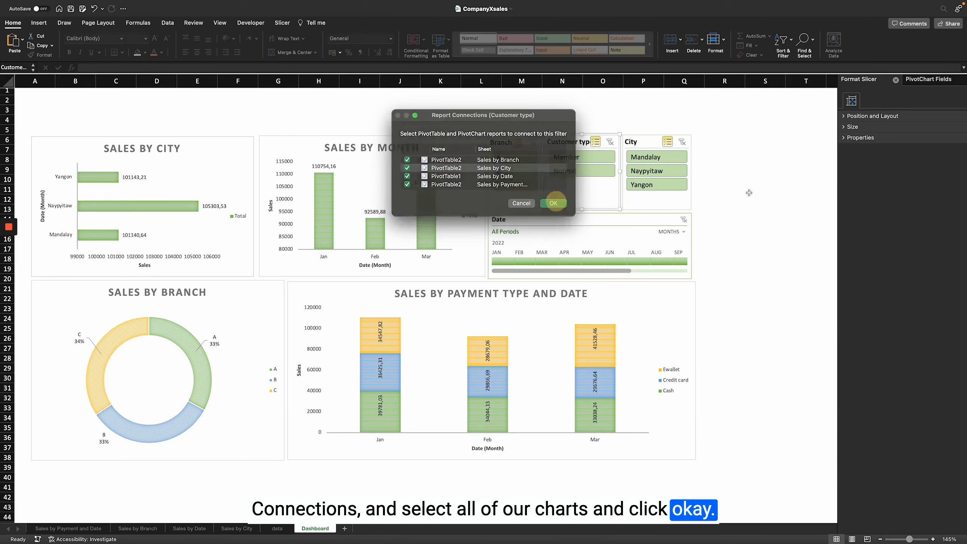
# Connect the City slicer to the pivot tables on the Sales by Branch, Sales by City and Sales by Payment and Date sheets as well
pyautogui.click(669, 204)
pyautogui.rightClick(659, 203)
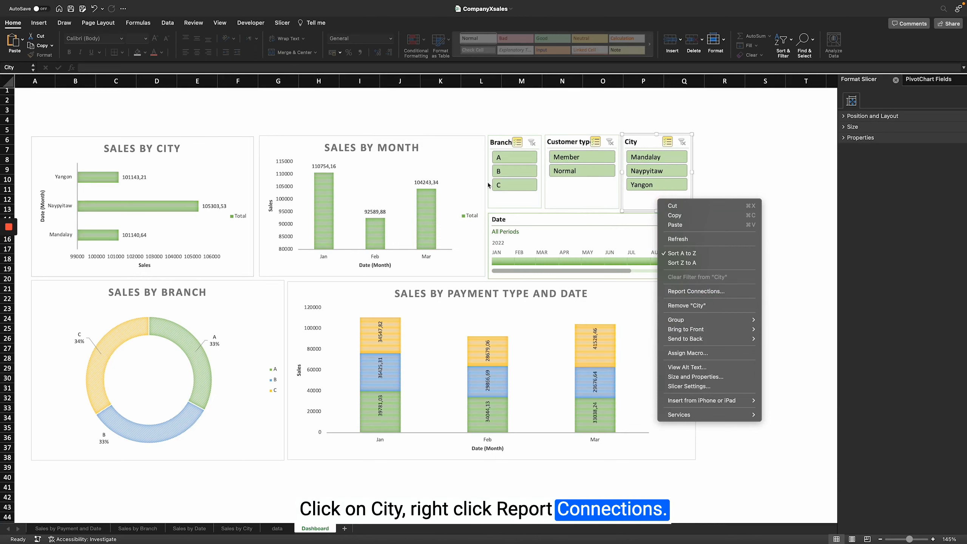
pyautogui.click(696, 291)
pyautogui.click(407, 160)
pyautogui.click(407, 168)
pyautogui.click(407, 184)
pyautogui.click(553, 203)
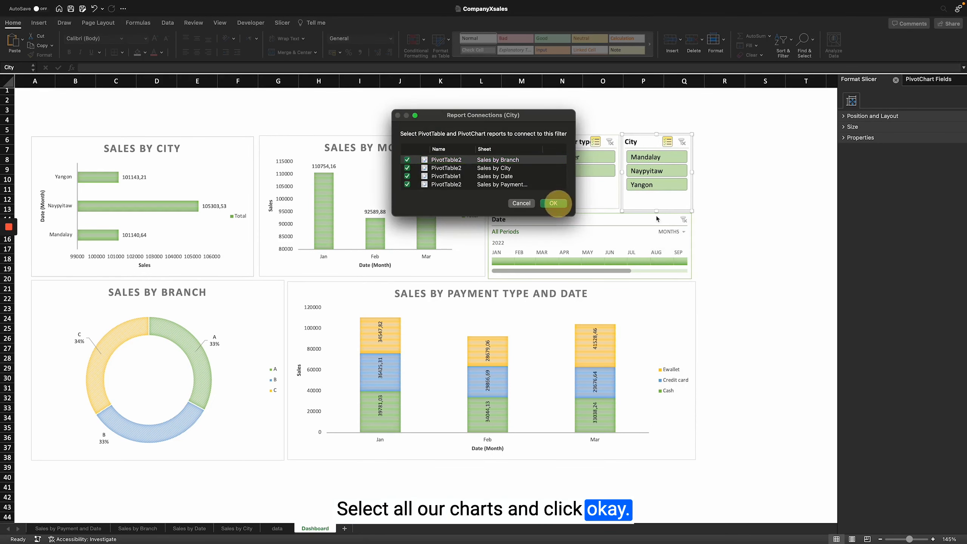
# Connect the Date timeline to the pivot tables on the Sales by Branch, Sales by City and Sales by Payment and Date sheets as well
pyautogui.click(622, 222)
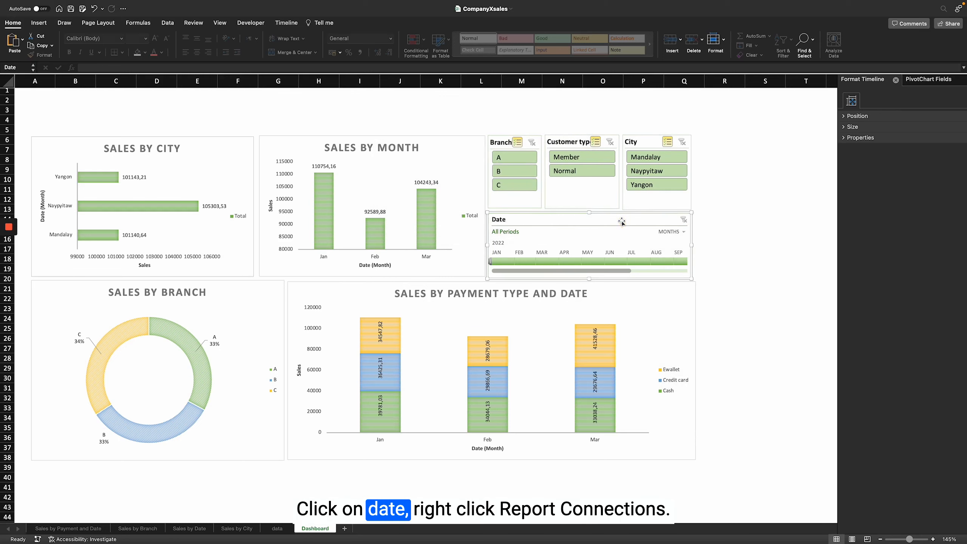
pyautogui.scroll(-1, 622, 222)
pyautogui.rightClick(623, 217)
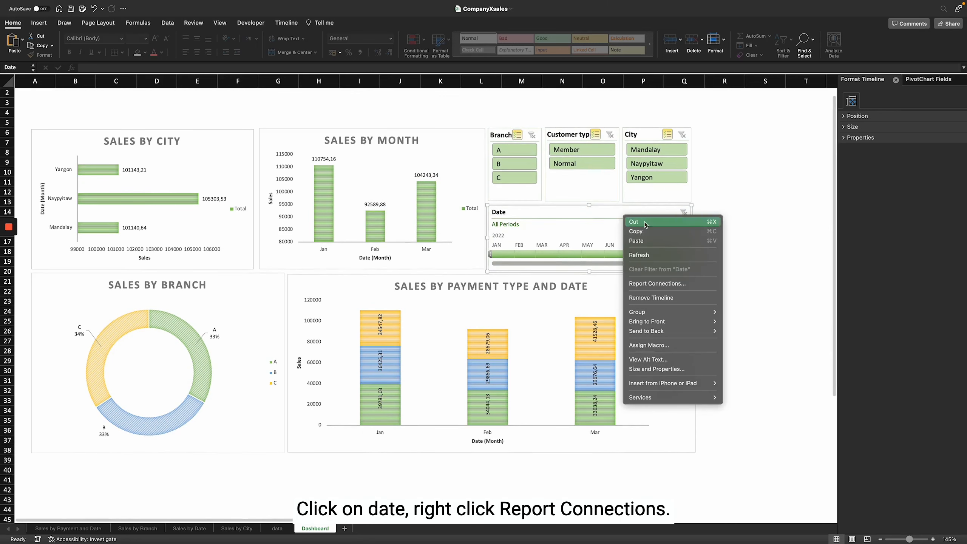
pyautogui.click(659, 283)
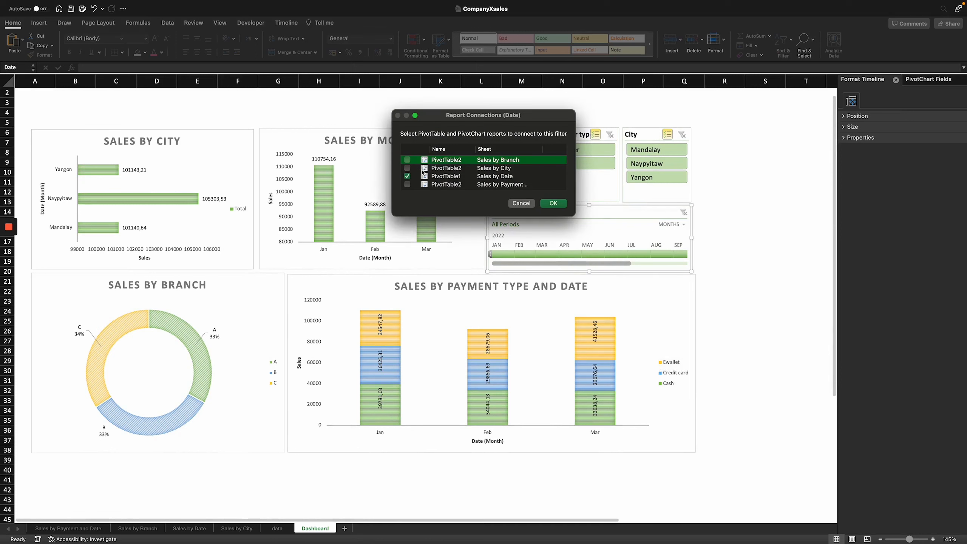
pyautogui.click(408, 161)
pyautogui.click(409, 186)
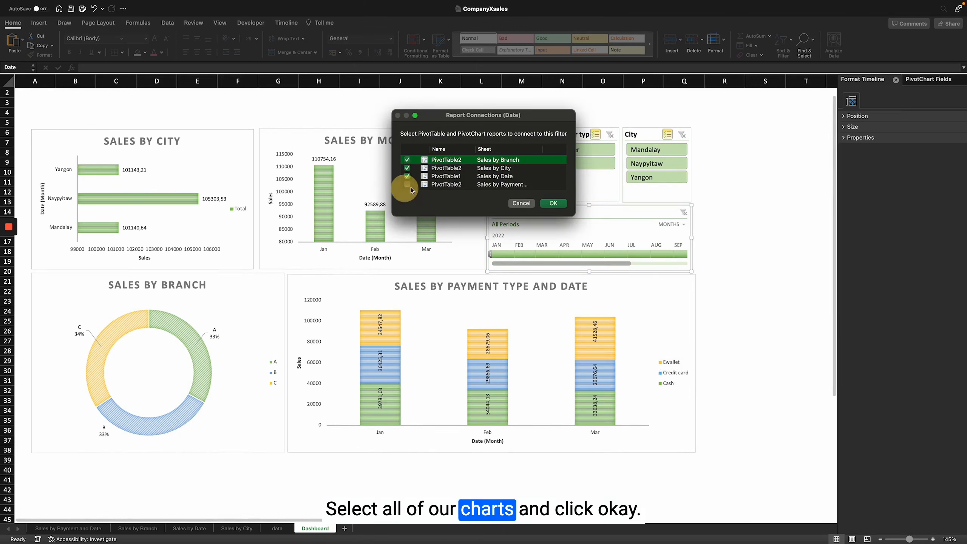
pyautogui.click(407, 185)
pyautogui.click(553, 203)
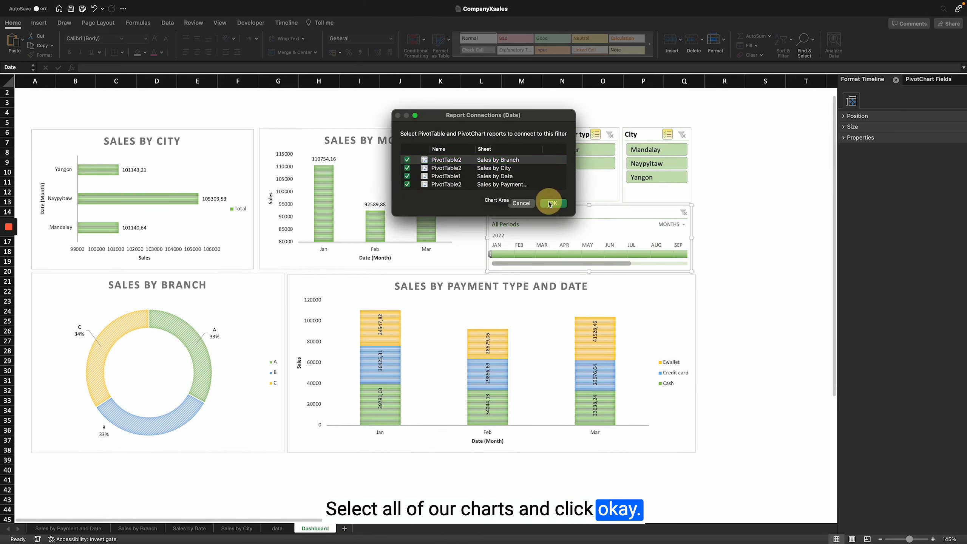
# Test the connected filters by excluding Naypyitaw, Normal and branch A and choosing Feb 2022, and clear all four filters
pyautogui.click(657, 164)
pyautogui.click(582, 163)
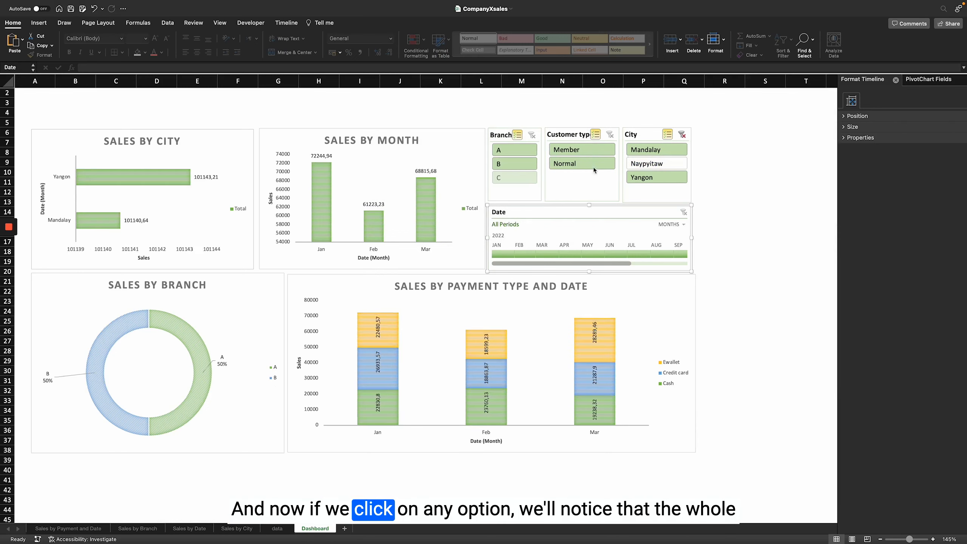
pyautogui.click(514, 154)
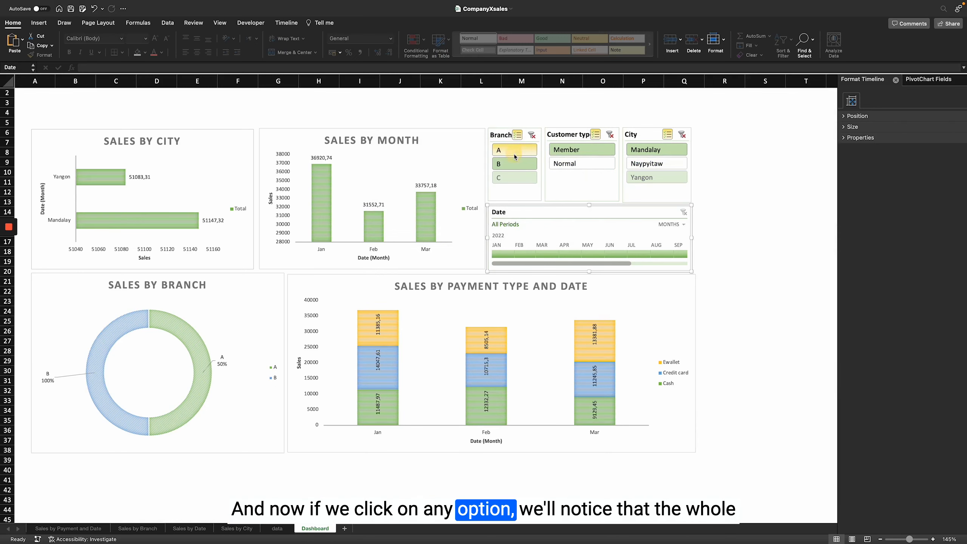
pyautogui.click(523, 254)
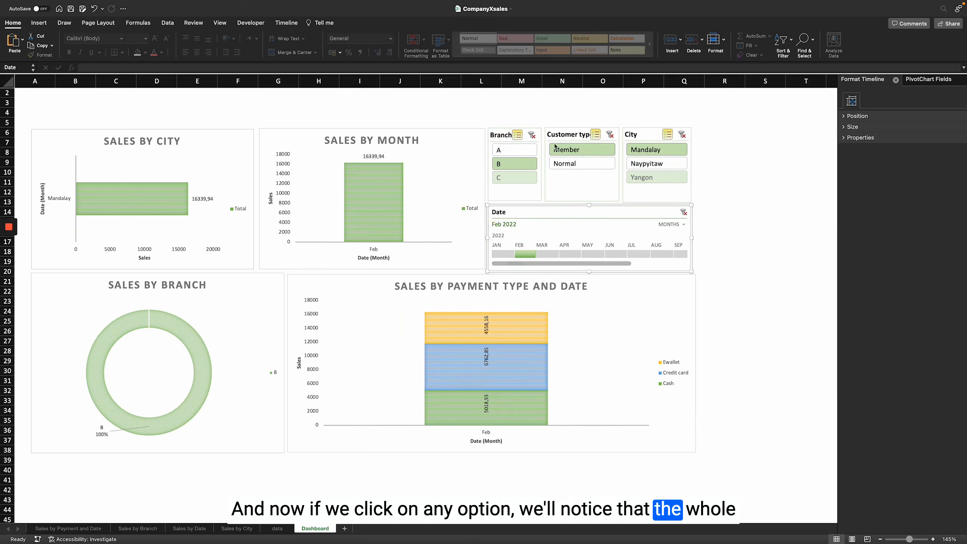
pyautogui.click(532, 134)
pyautogui.click(610, 135)
pyautogui.click(682, 134)
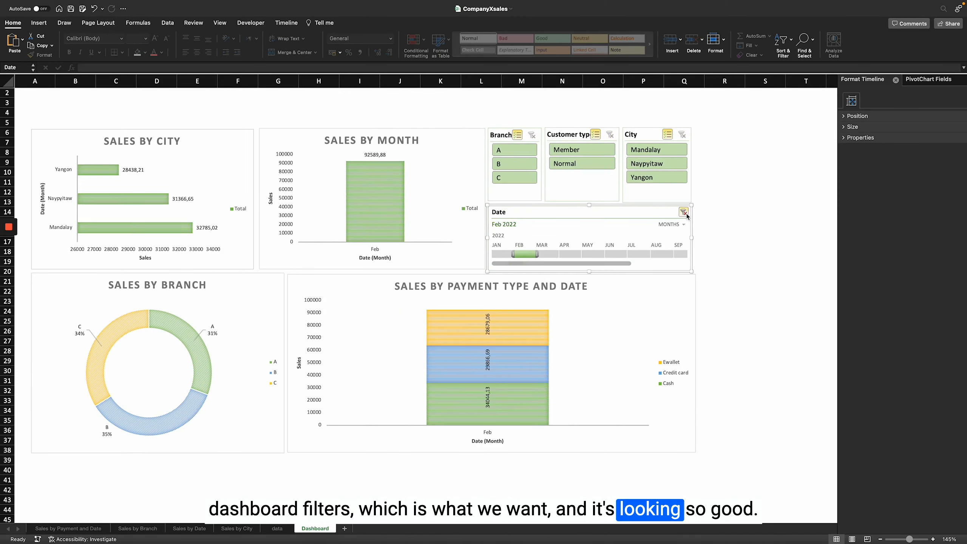
pyautogui.click(686, 213)
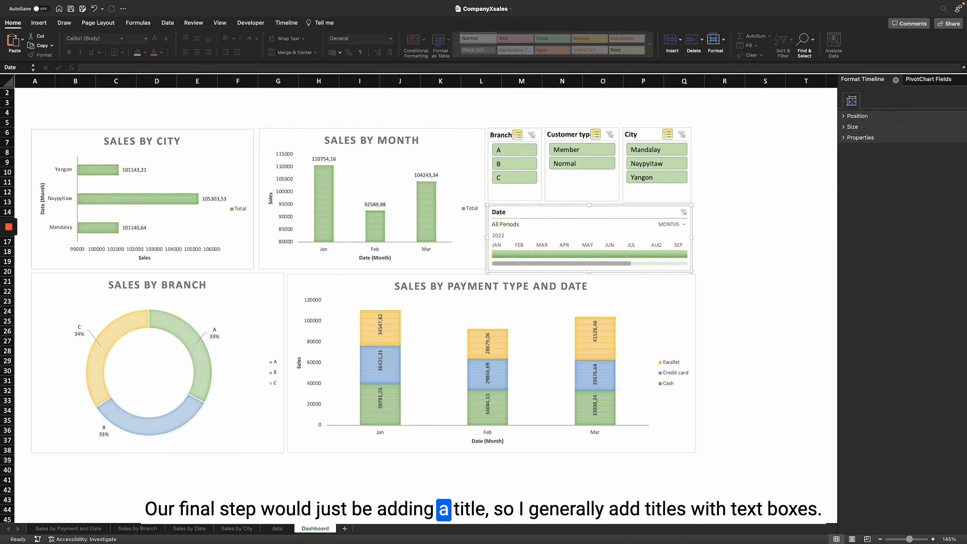
# Insert a wide text box above the charts with the title "SALES DASHBOARD FOR COMPANY X", centred horizontally and vertically
pyautogui.click(237, 113)
pyautogui.scroll(1, 237, 113)
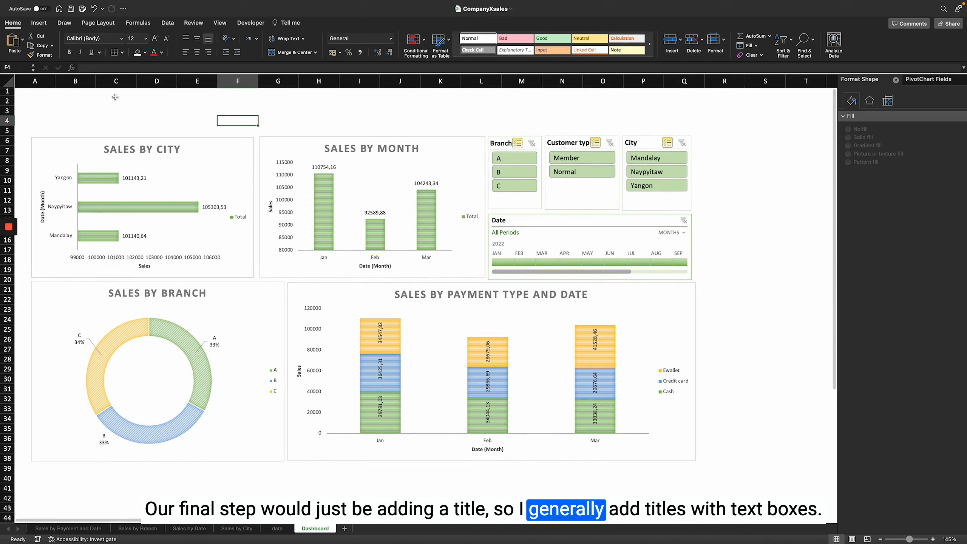
pyautogui.click(39, 22)
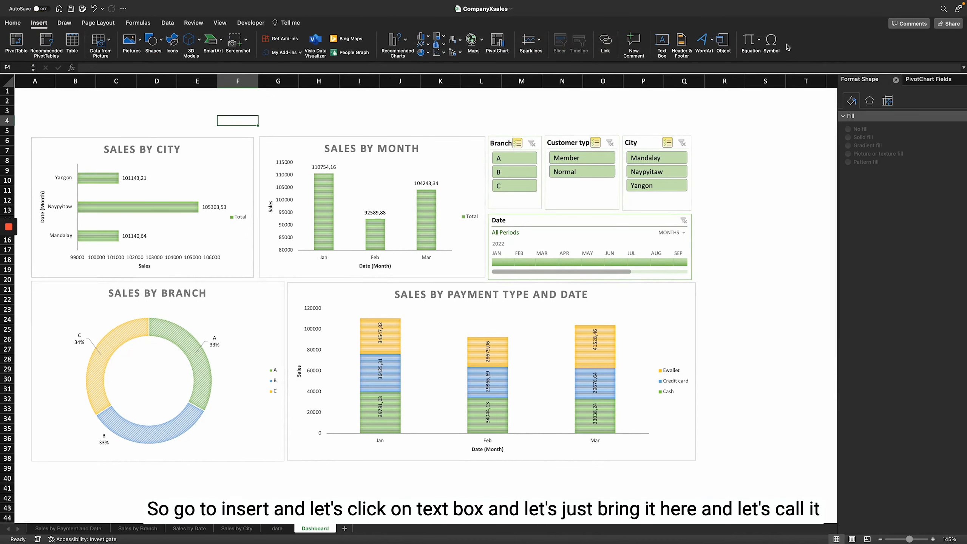
pyautogui.click(663, 43)
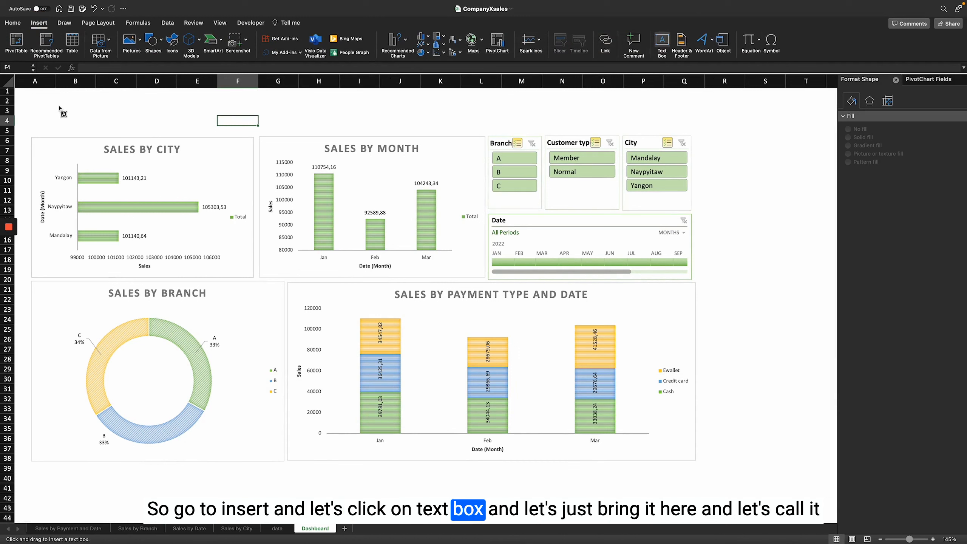
pyautogui.moveTo(45, 97); pyautogui.dragTo(689, 126)
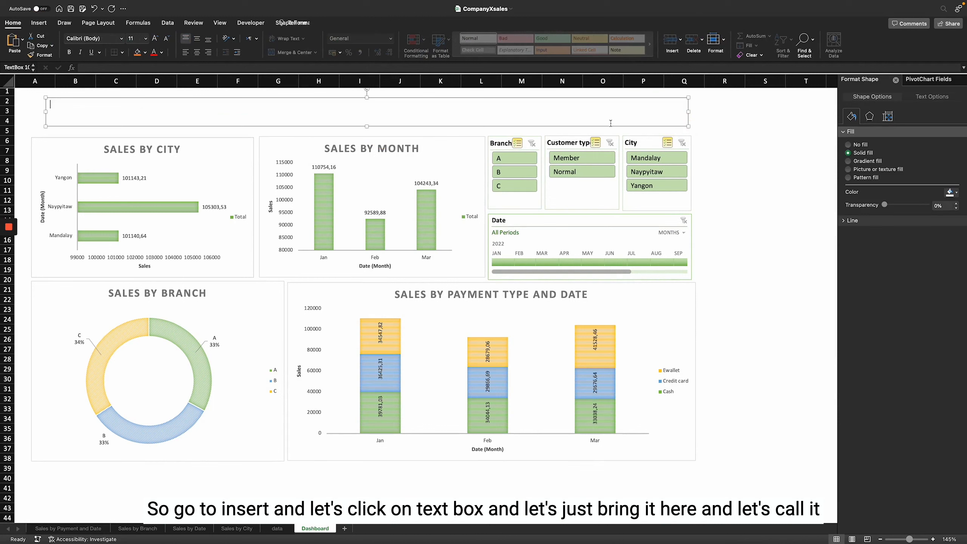
pyautogui.write('SA')
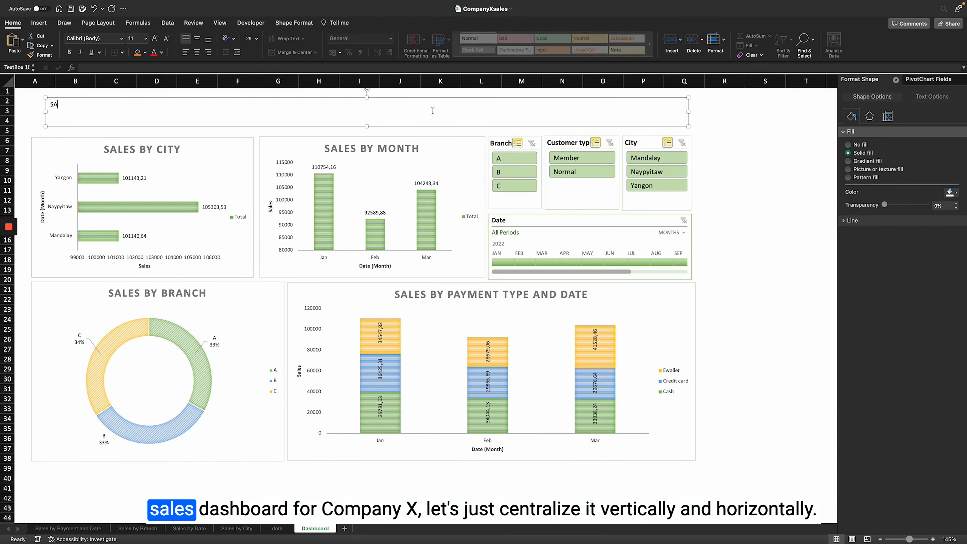
pyautogui.write('LES DASHB')
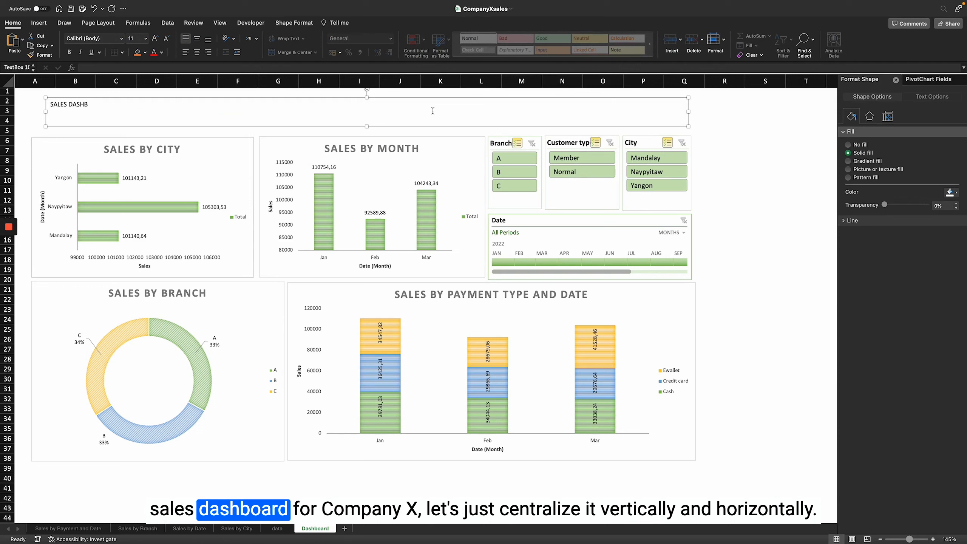
pyautogui.write('OARD FOR COMPANY X')
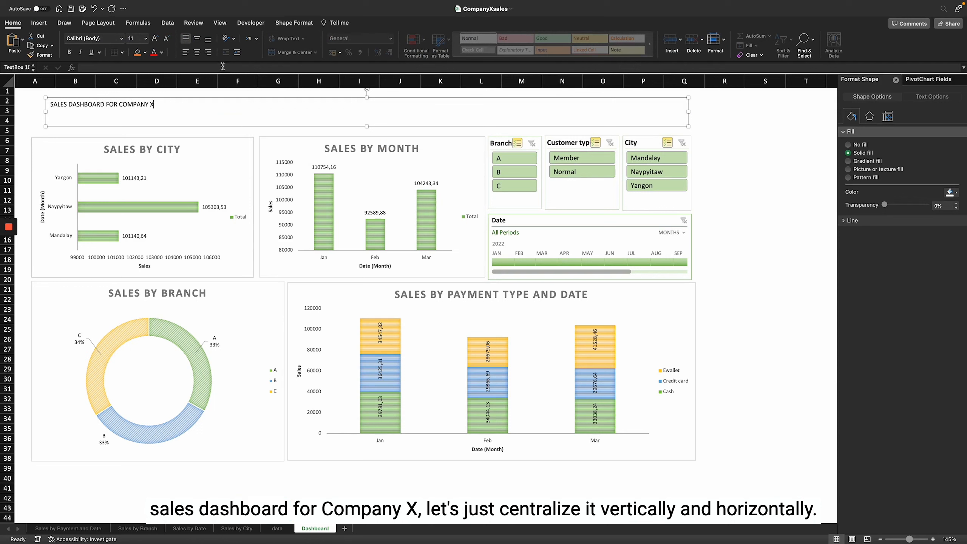
pyautogui.click(197, 40)
pyautogui.click(198, 52)
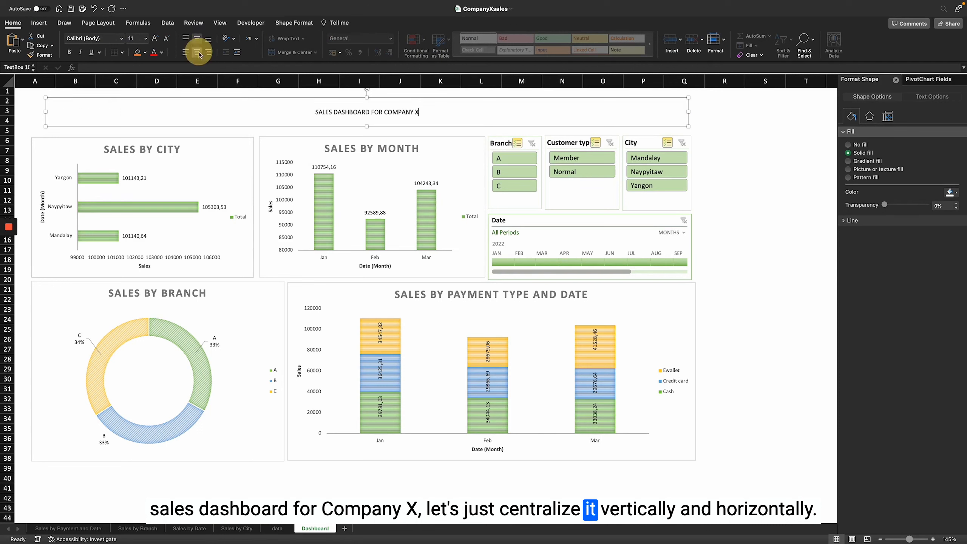
# Make the dashboard title bold and increase its font size to 20
pyautogui.tripleClick(347, 114)
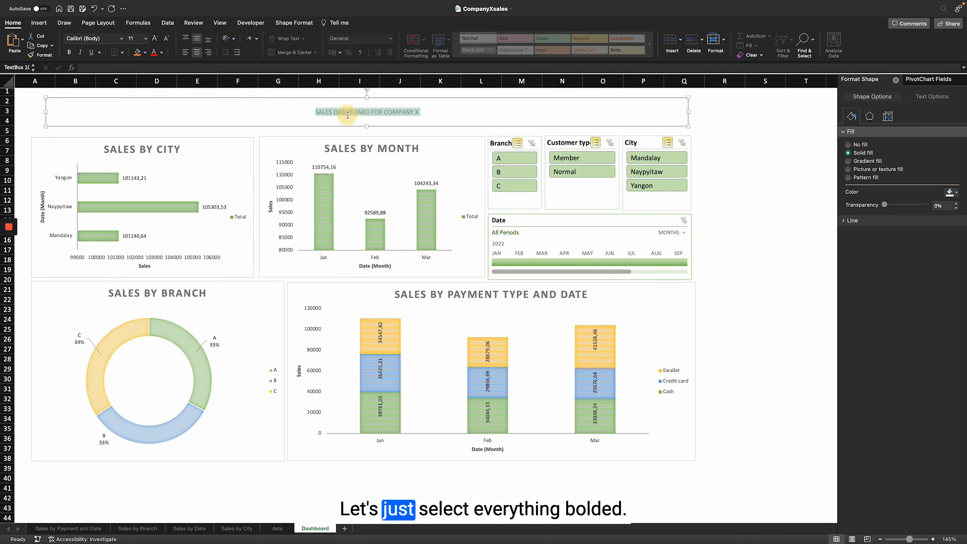
pyautogui.click(70, 54)
pyautogui.click(155, 39)
pyautogui.click(156, 39)
pyautogui.click(156, 39)
pyautogui.click(155, 38)
pyautogui.click(156, 39)
pyautogui.click(321, 112)
pyautogui.moveTo(299, 113); pyautogui.dragTo(304, 115)
pyautogui.click(306, 114)
# Change the font colour of the whole dashboard title to a dark gray theme colour
pyautogui.tripleClick(449, 117)
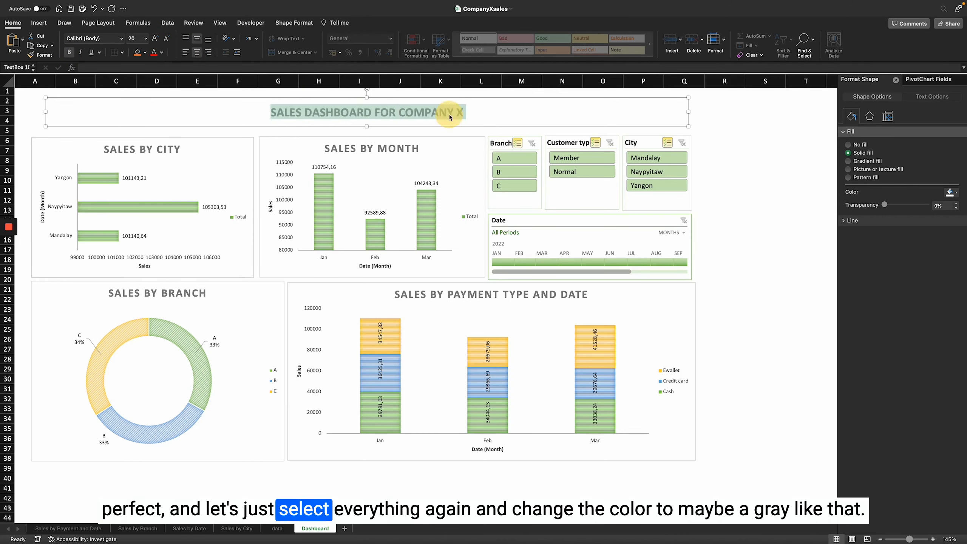
pyautogui.click(161, 52)
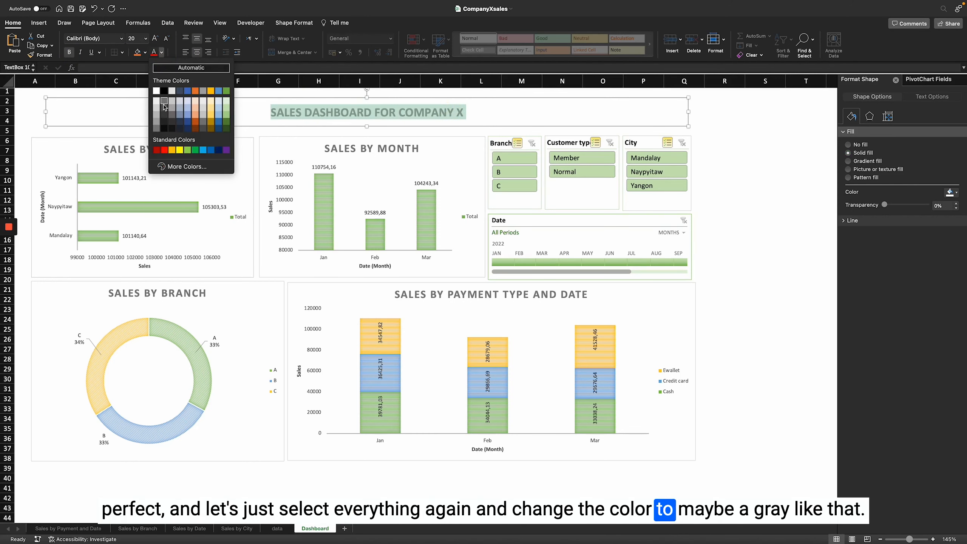
pyautogui.click(164, 116)
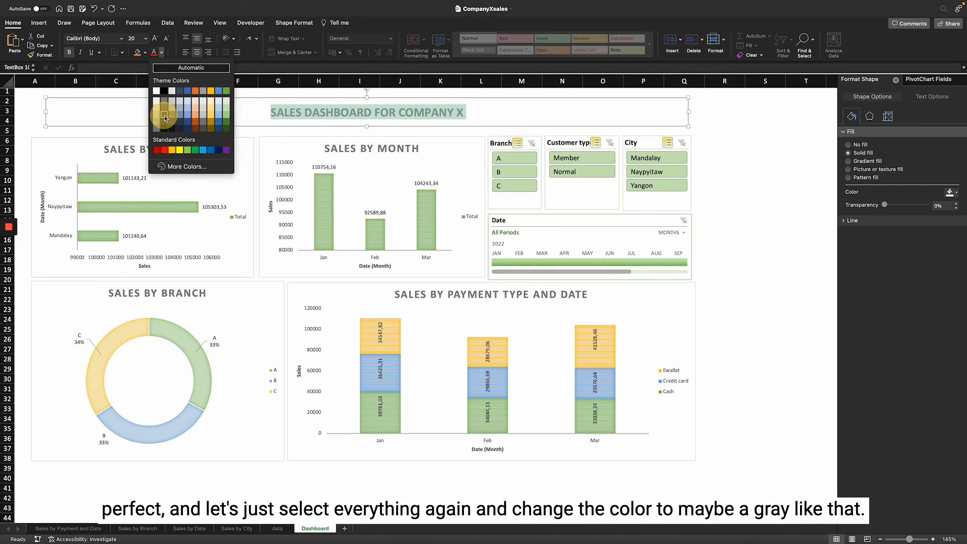
pyautogui.click(452, 102)
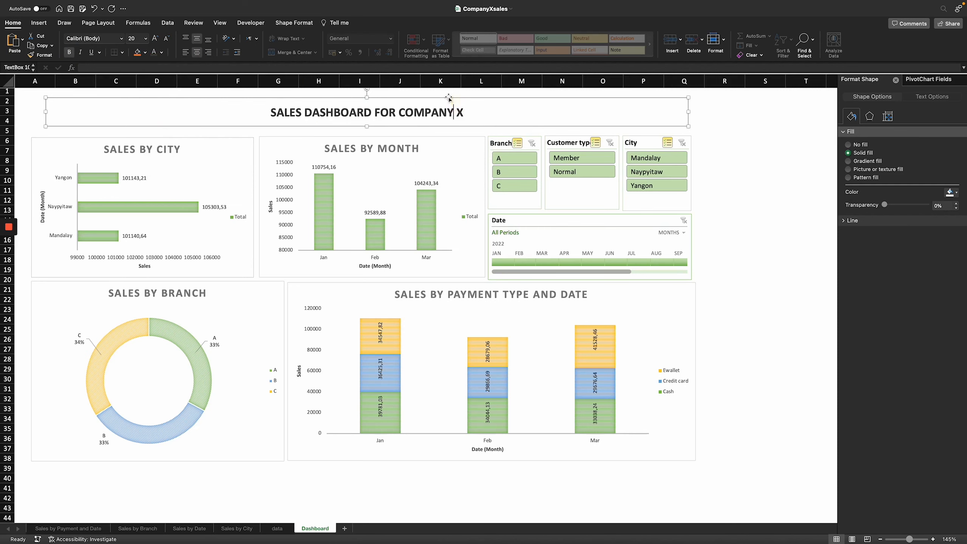
pyautogui.click(718, 119)
pyautogui.scroll(-1, 231, 119)
# Remove the outline of the dashboard title's text box
pyautogui.click(232, 119)
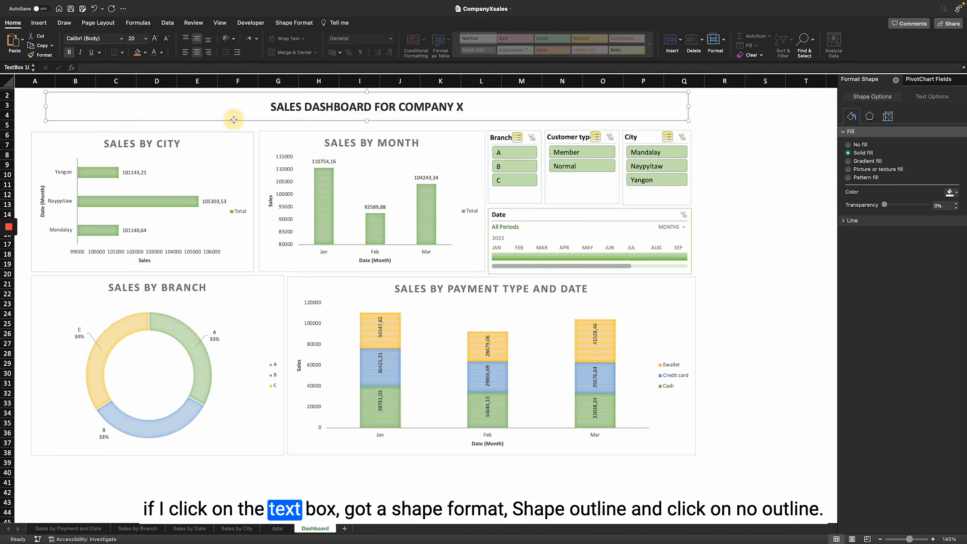
pyautogui.click(293, 22)
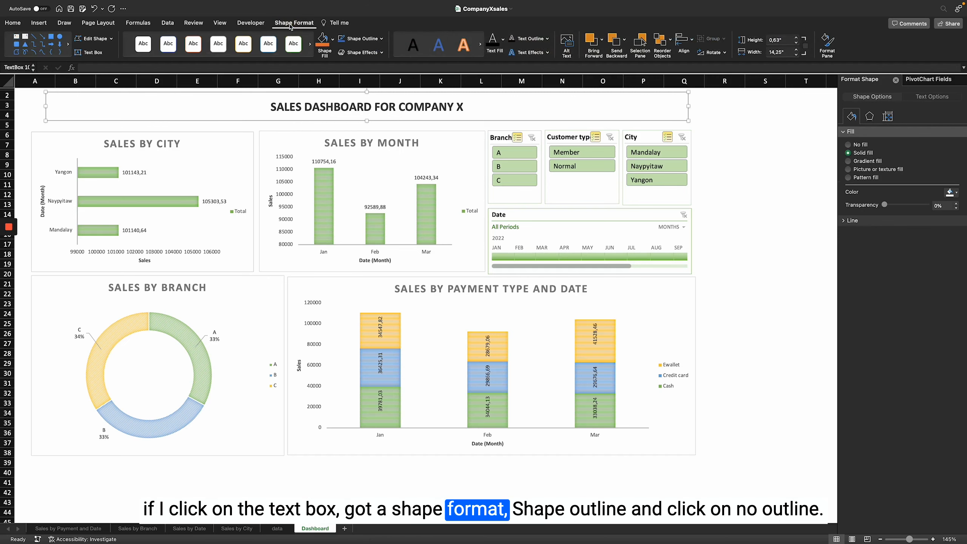
pyautogui.click(382, 39)
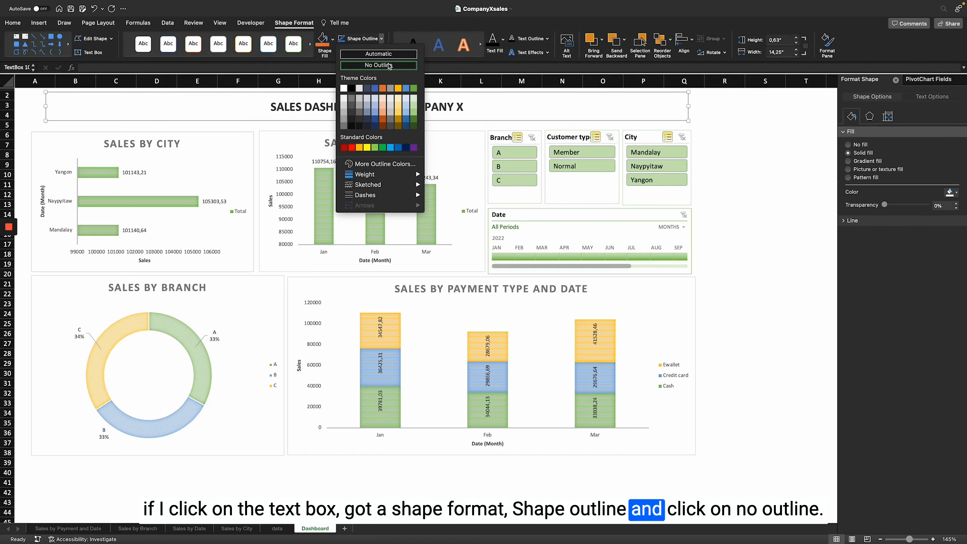
pyautogui.click(387, 65)
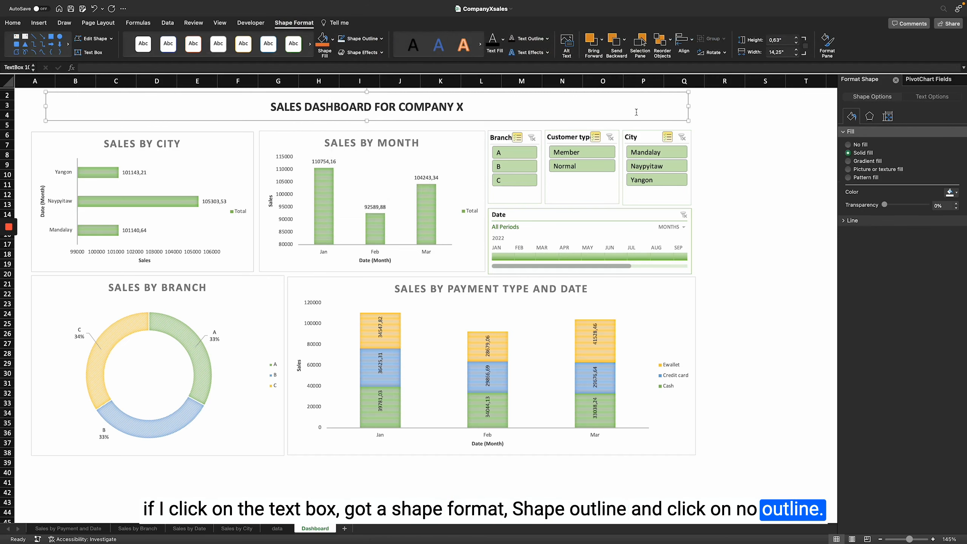
pyautogui.click(726, 123)
pyautogui.scroll(1, 572, 191)
pyautogui.click(725, 225)
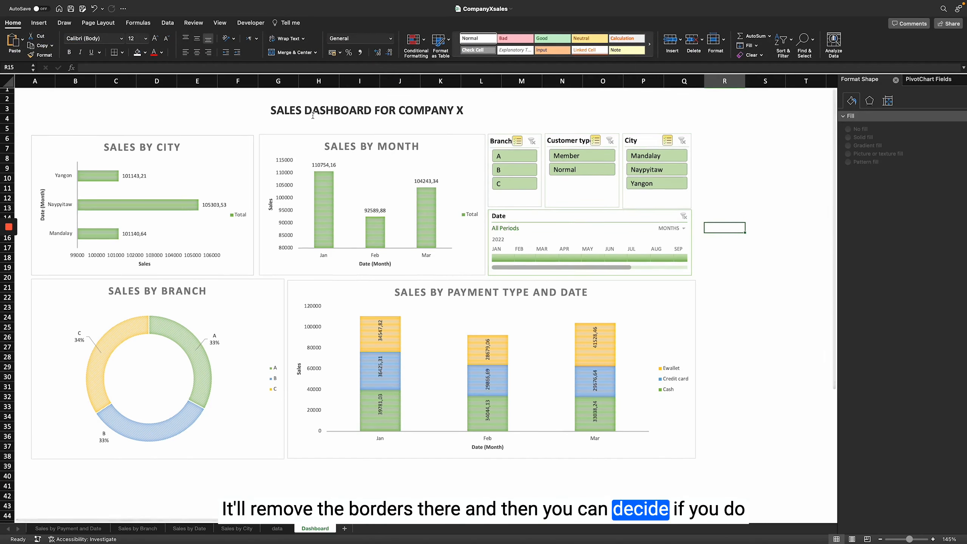
# Test the slicers across the dashboard by excluding branches B and A, toggling the customer types and excluding Naypyitaw
pyautogui.click(330, 281)
pyautogui.click(276, 287)
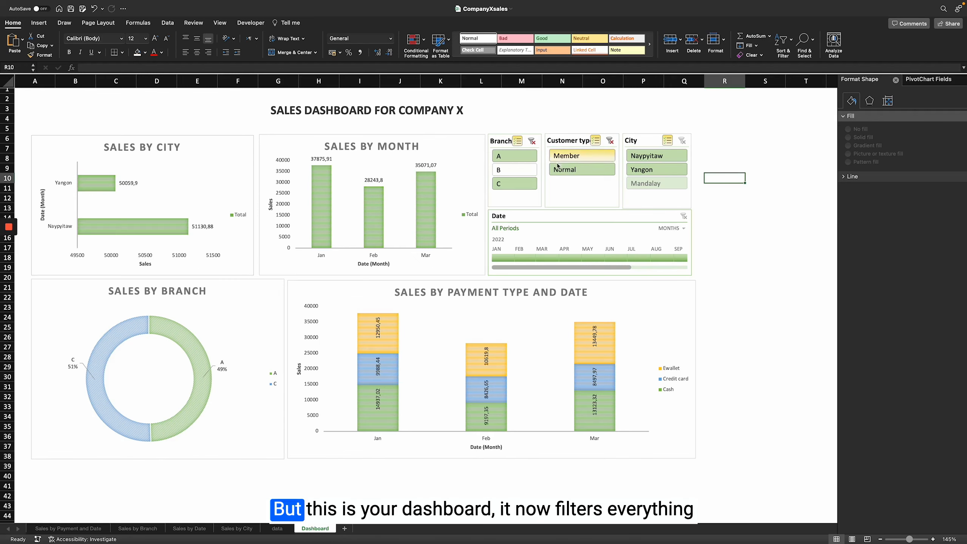
pyautogui.click(565, 172)
pyautogui.click(575, 155)
pyautogui.click(515, 156)
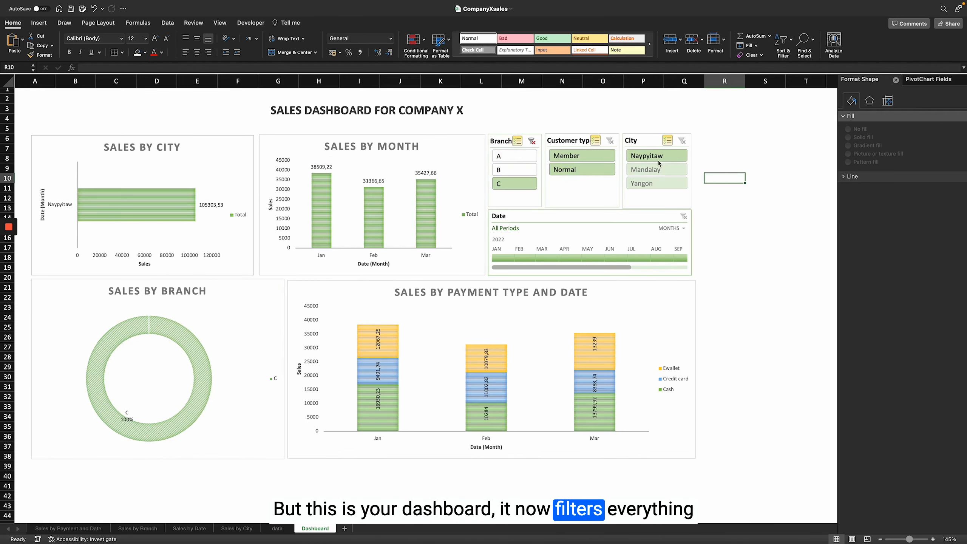
pyautogui.click(659, 157)
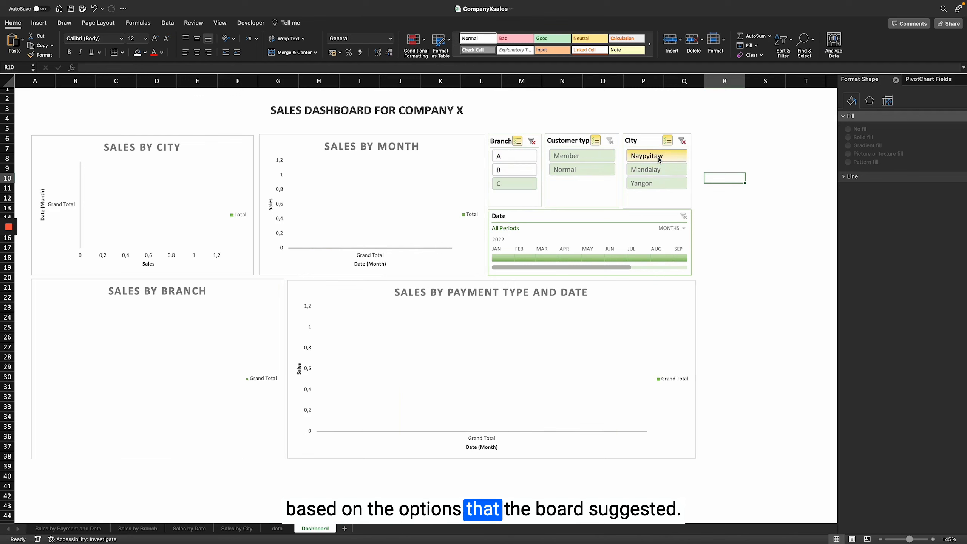